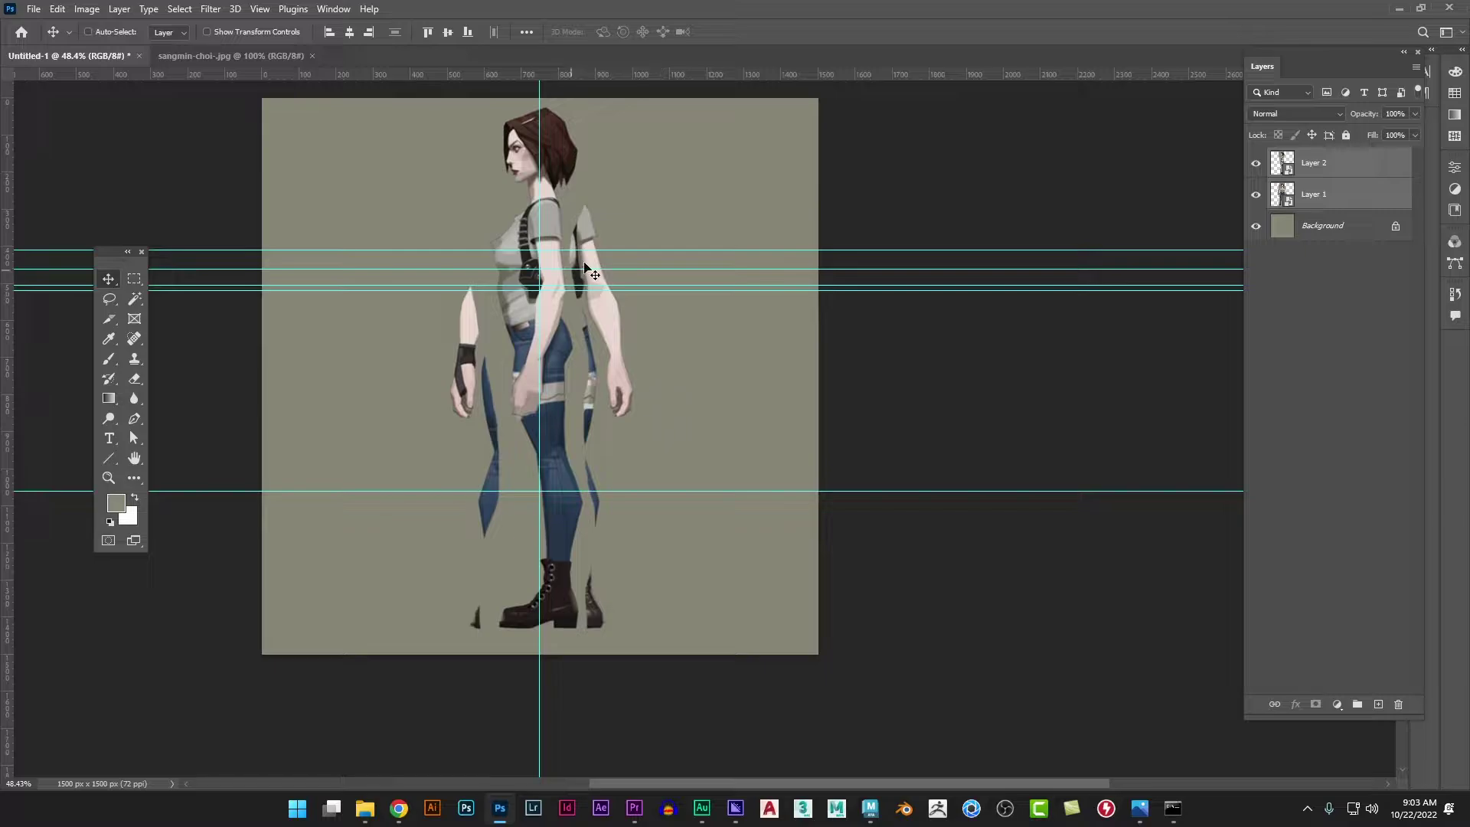
Step: Hide Layer 2 so only the front view of the character shows, and start saving a copy of the document
{"action": "scroll", "coordinate": [766, 344], "scroll_direction": "up", "scroll_amount": 1}
{"action": "left_click", "coordinate": [1255, 163]}
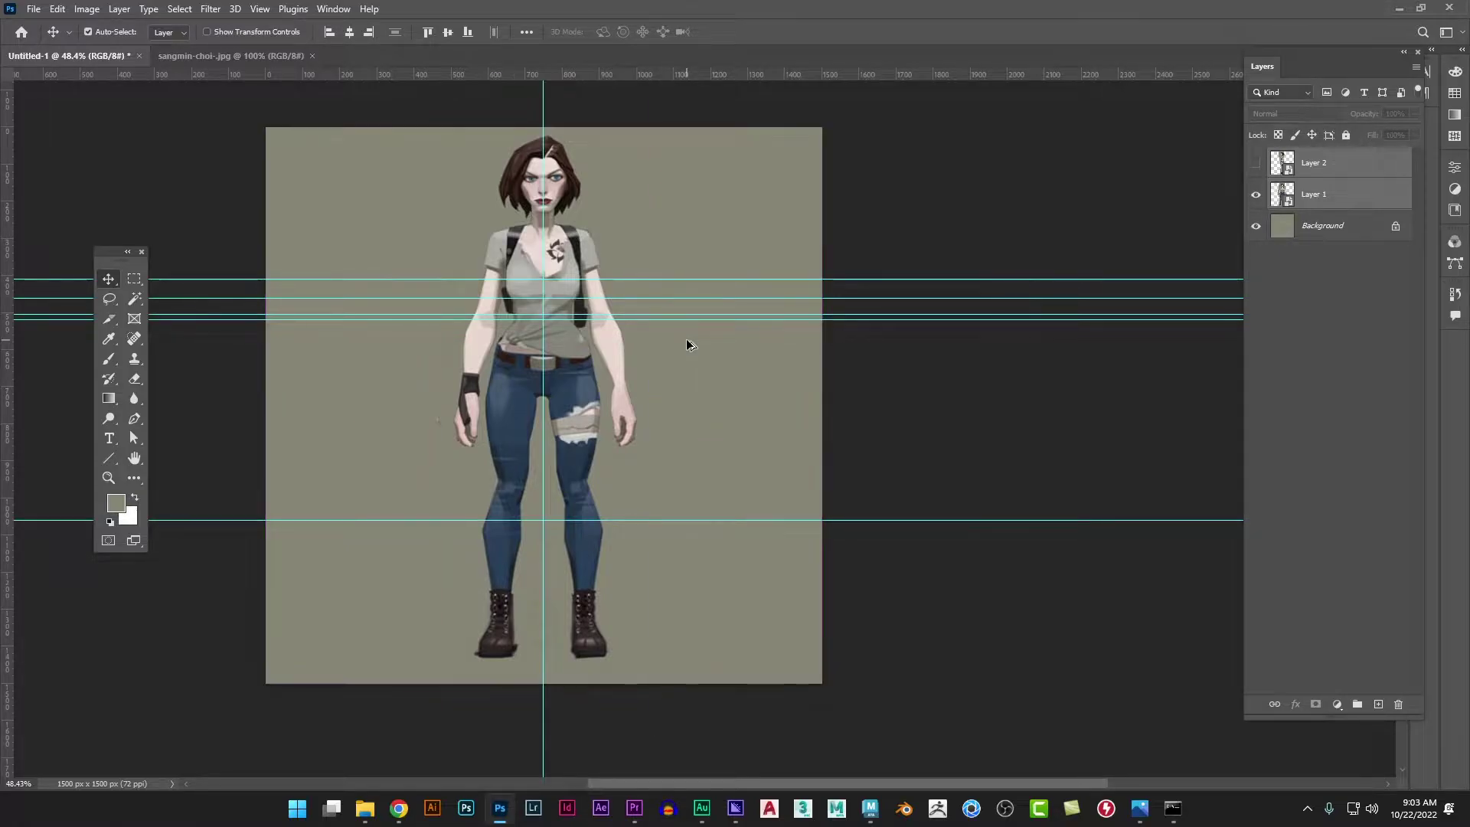
{"action": "key", "text": "ctrl+alt+s"}
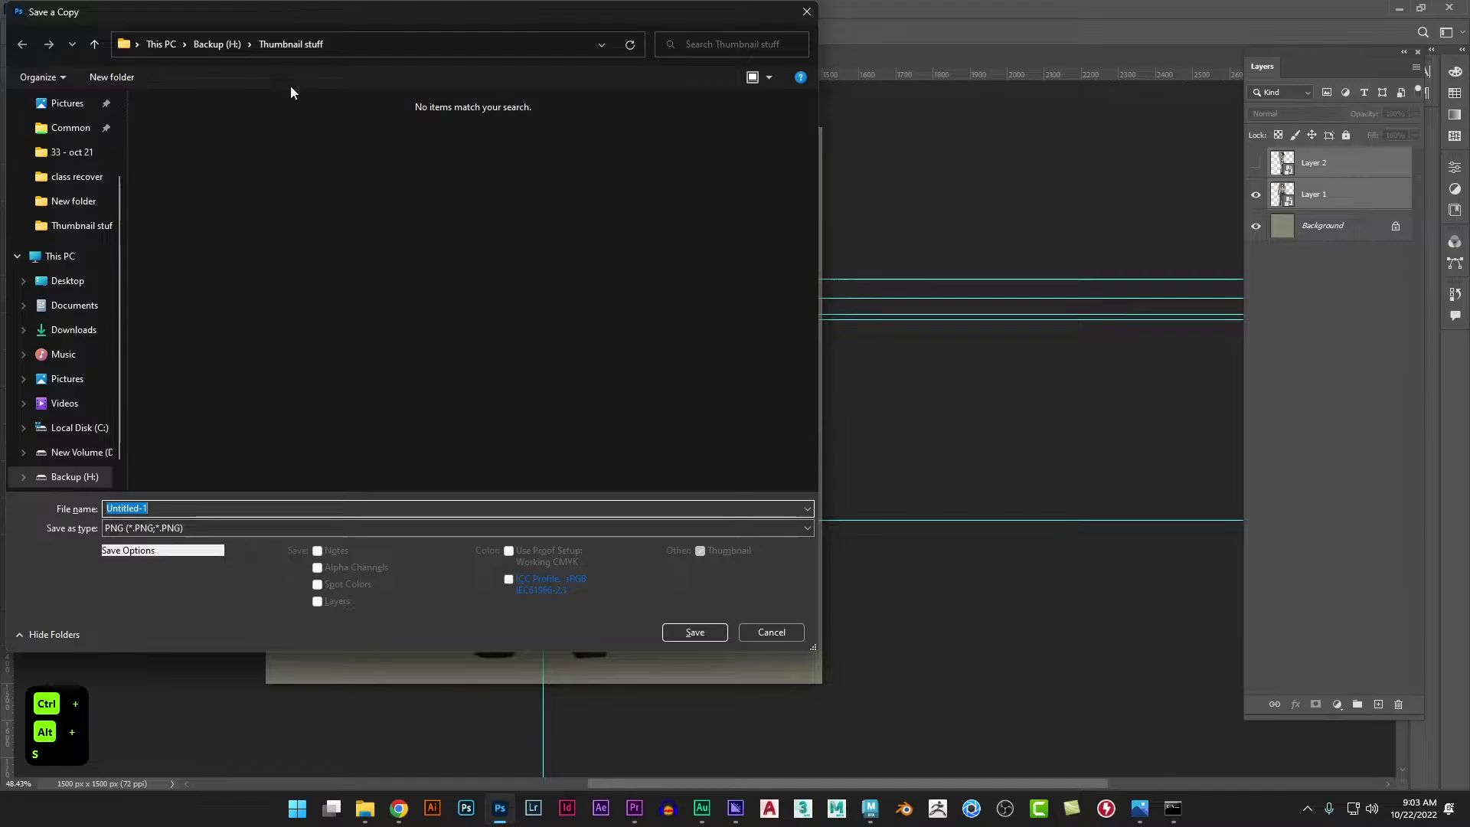
{"action": "left_click_drag", "start_coordinate": [291, 17], "coordinate": [483, 29]}
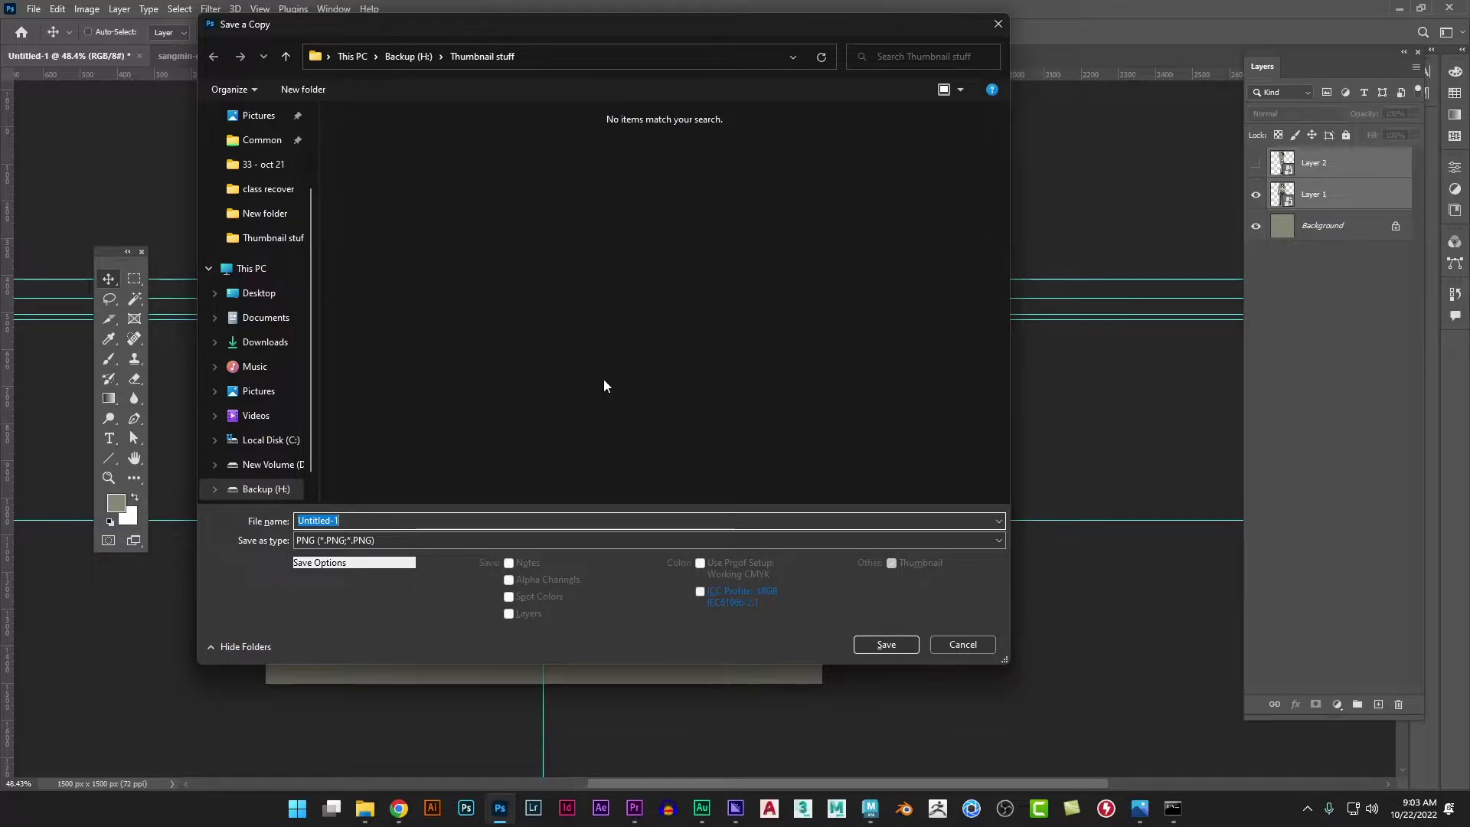
Step: Switch to Maya and begin setting a project, browsing to the Classes folder on drive D
{"action": "left_click", "coordinate": [871, 810]}
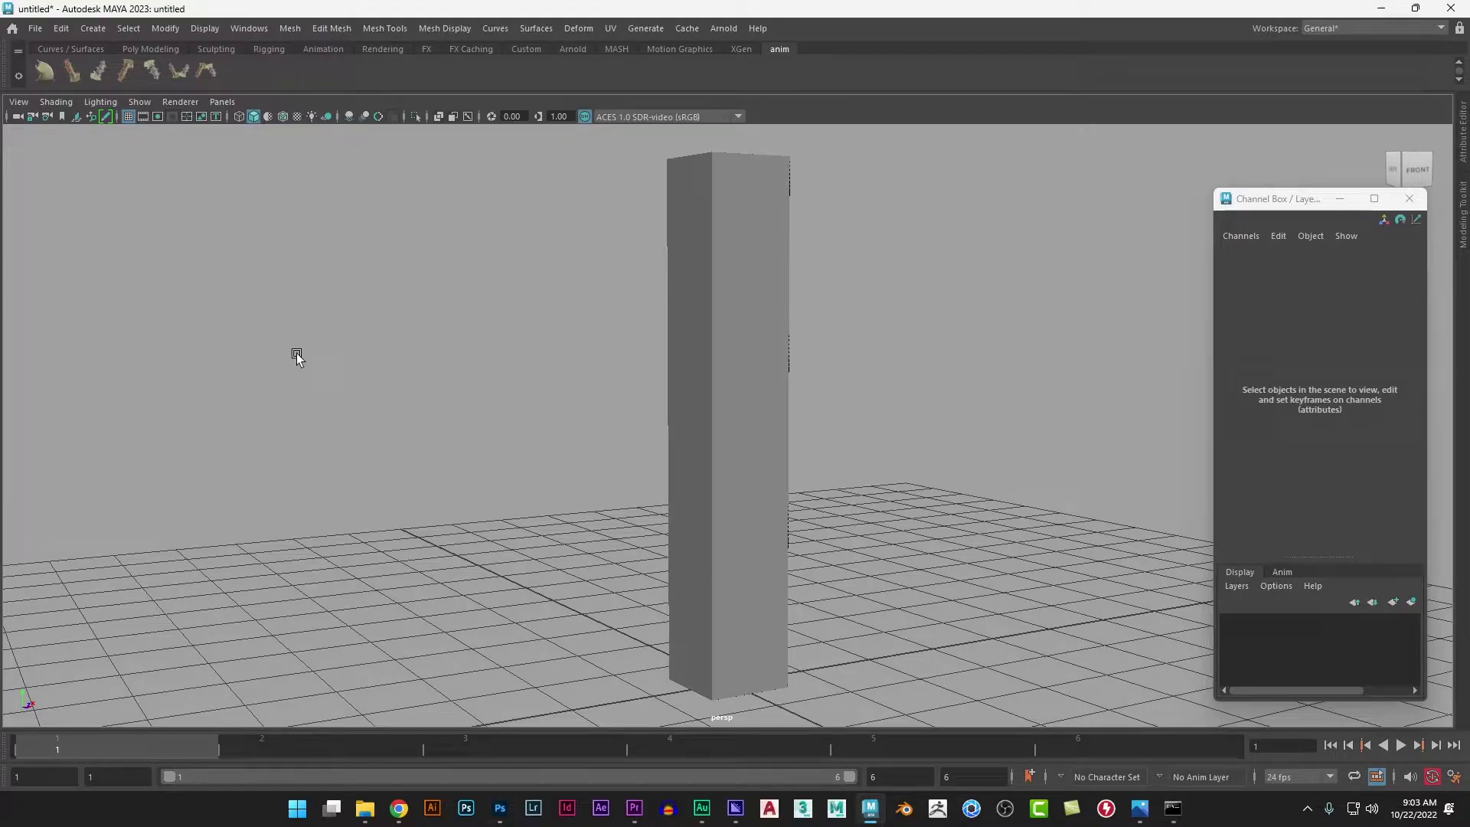
{"action": "left_click", "coordinate": [34, 30]}
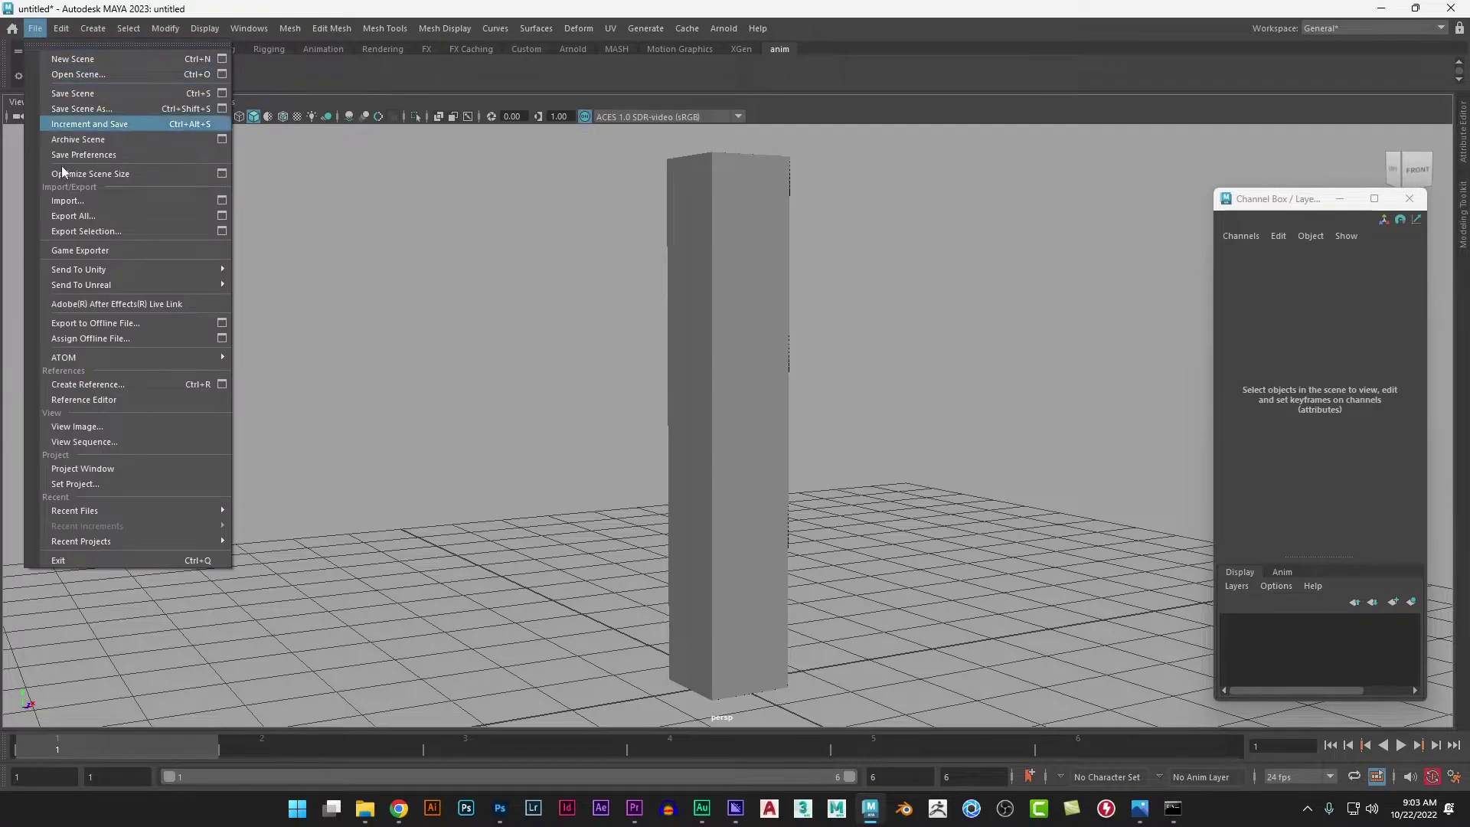
{"action": "left_click", "coordinate": [111, 483]}
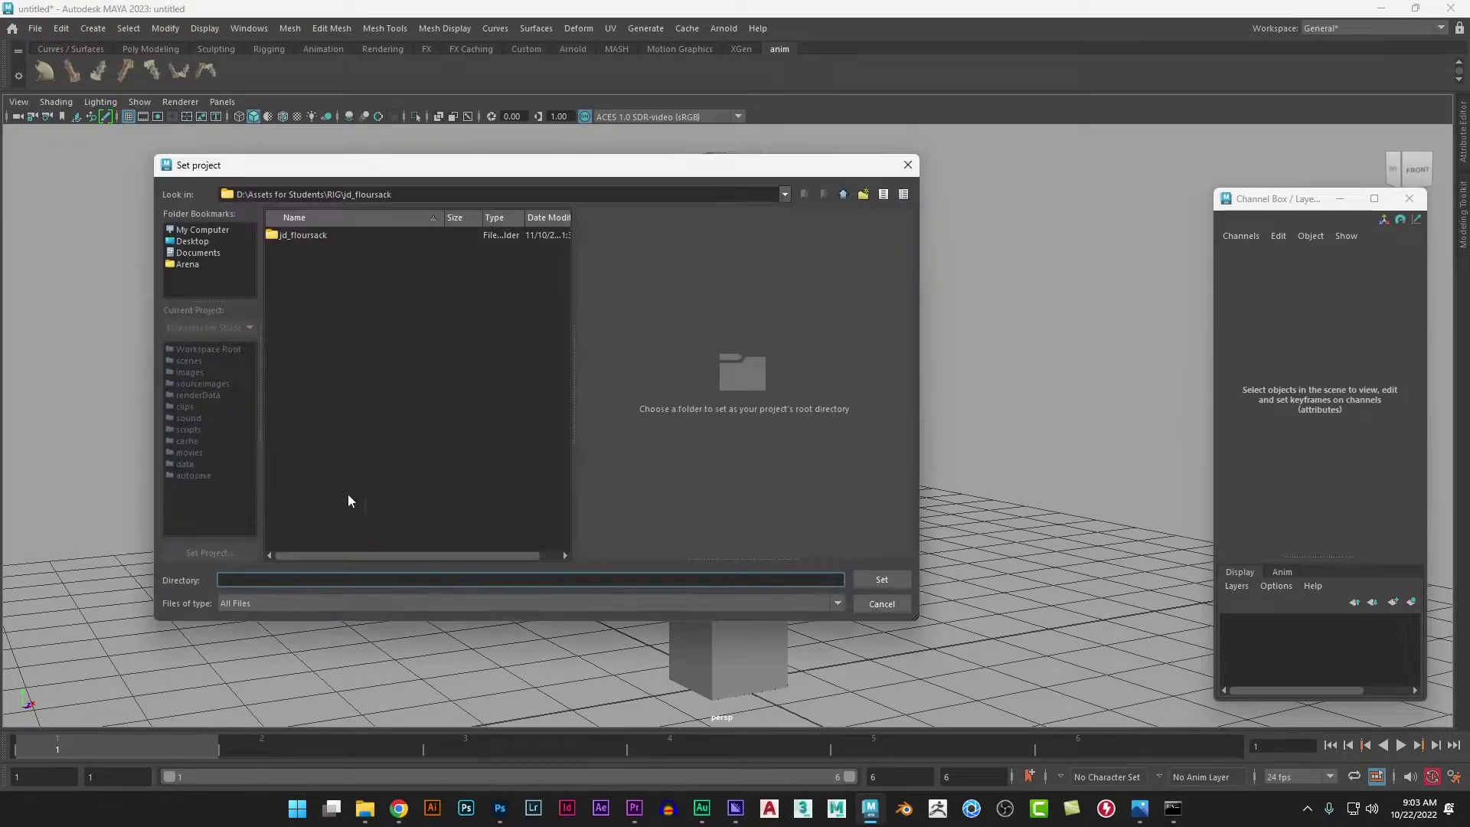
{"action": "left_click", "coordinate": [847, 195]}
{"action": "left_click", "coordinate": [846, 196]}
{"action": "left_click", "coordinate": [847, 195]}
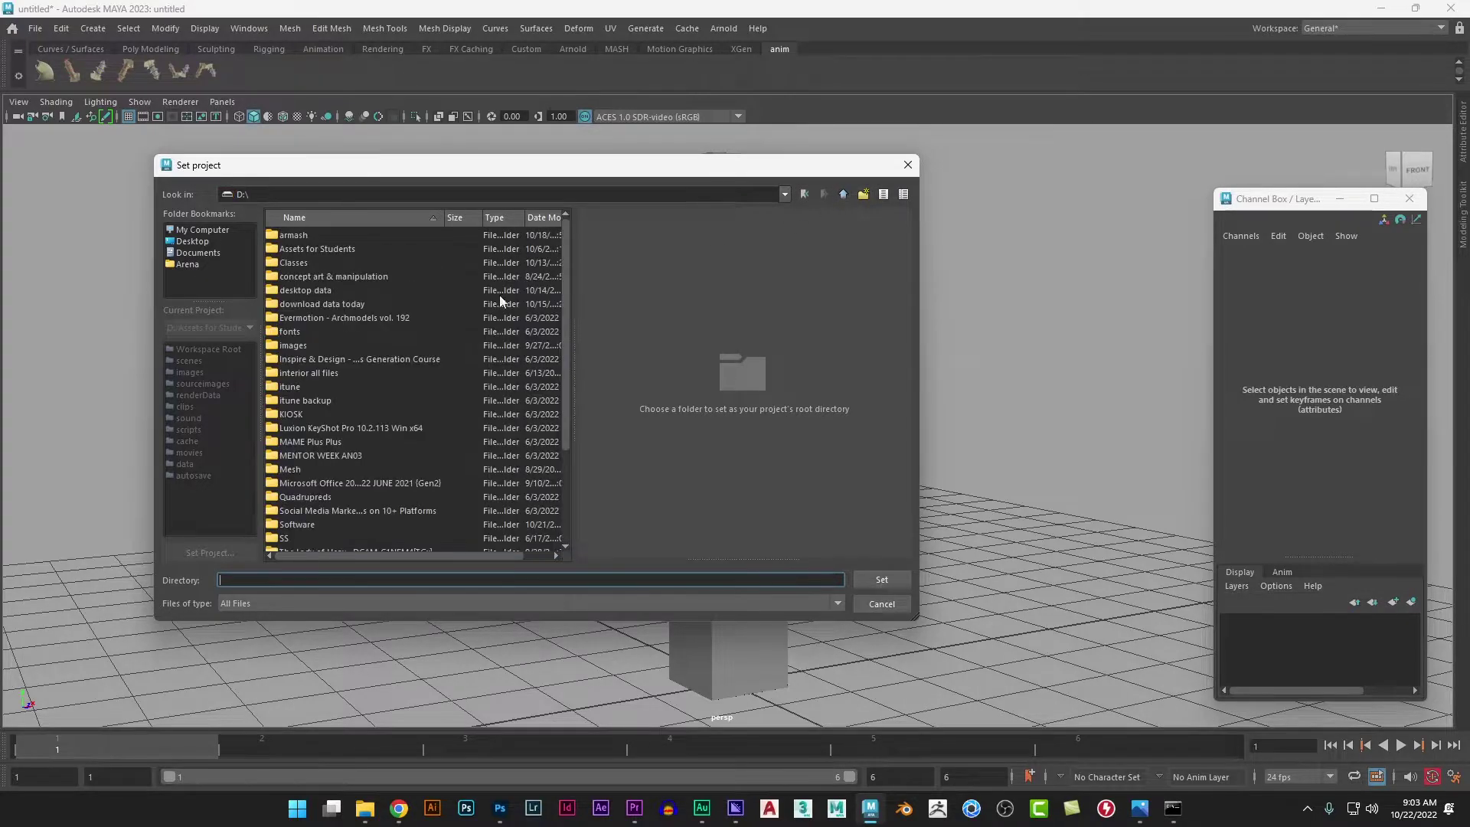
{"action": "double_click", "coordinate": [294, 263]}
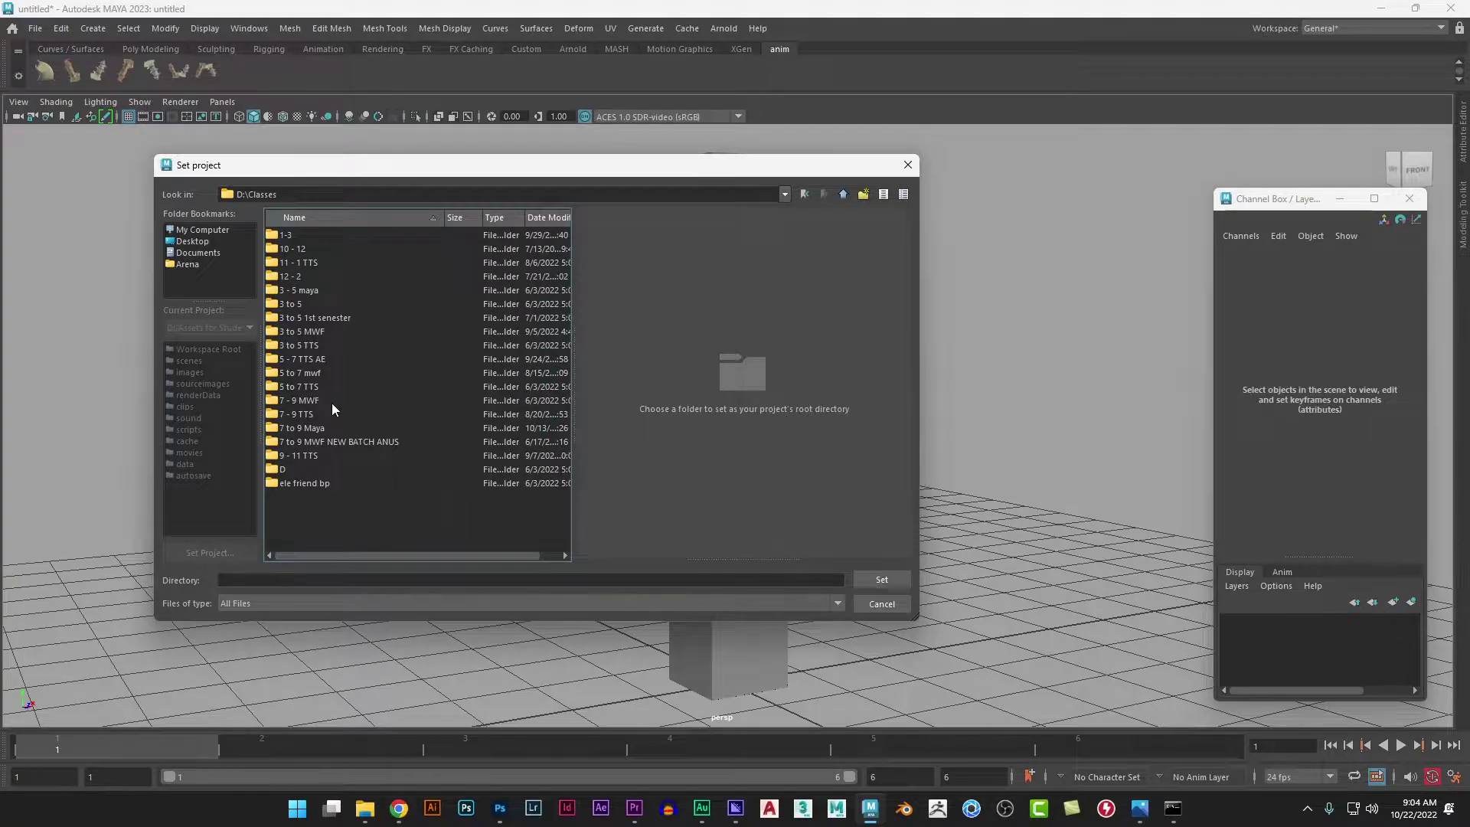
Step: Create a new folder named "7 - 9 TTS CH" inside D:\Classes and open it
{"action": "left_click", "coordinate": [310, 414]}
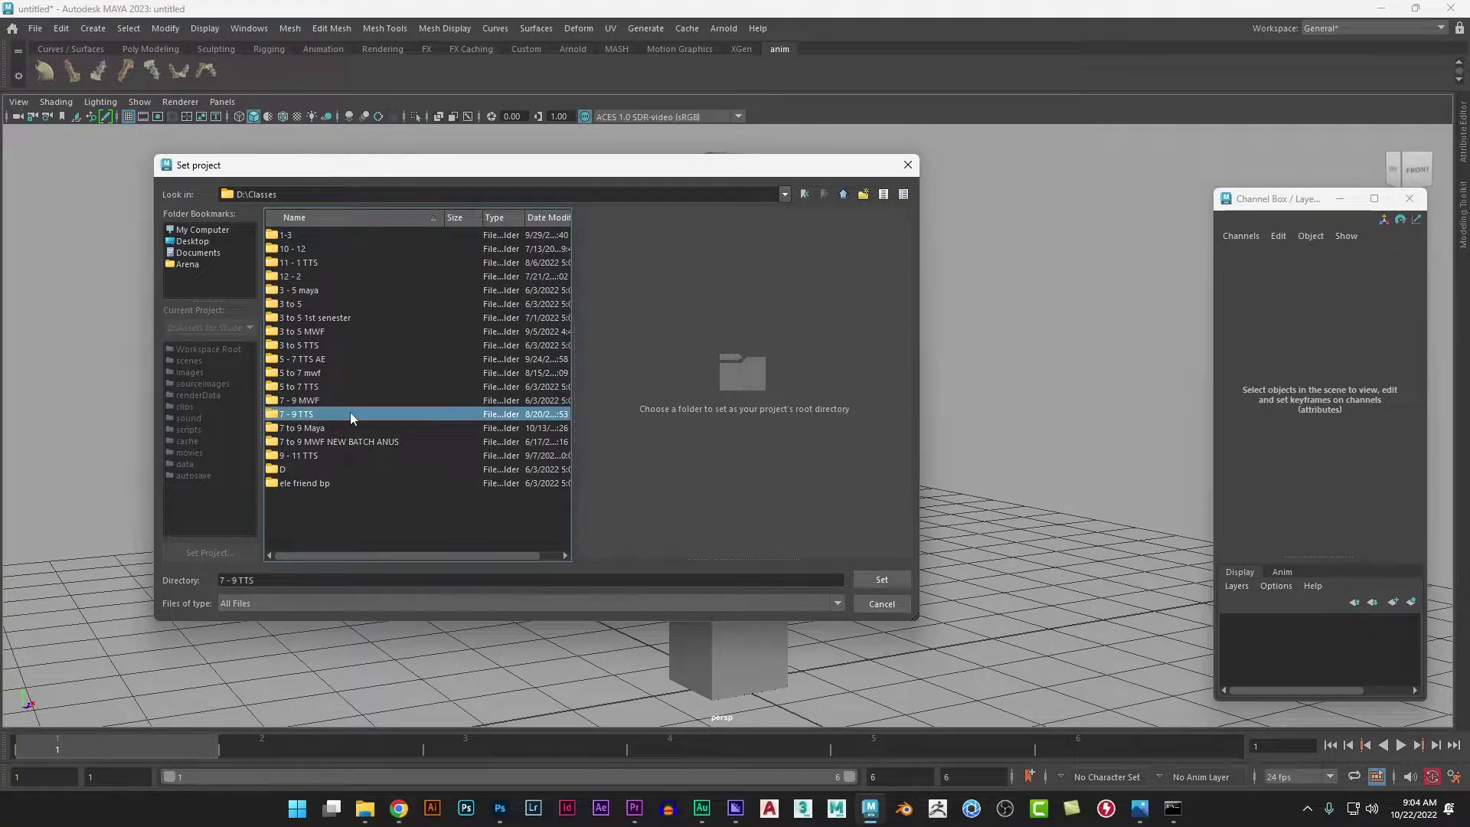
{"action": "left_click", "coordinate": [863, 195]}
{"action": "type", "text": "7"}
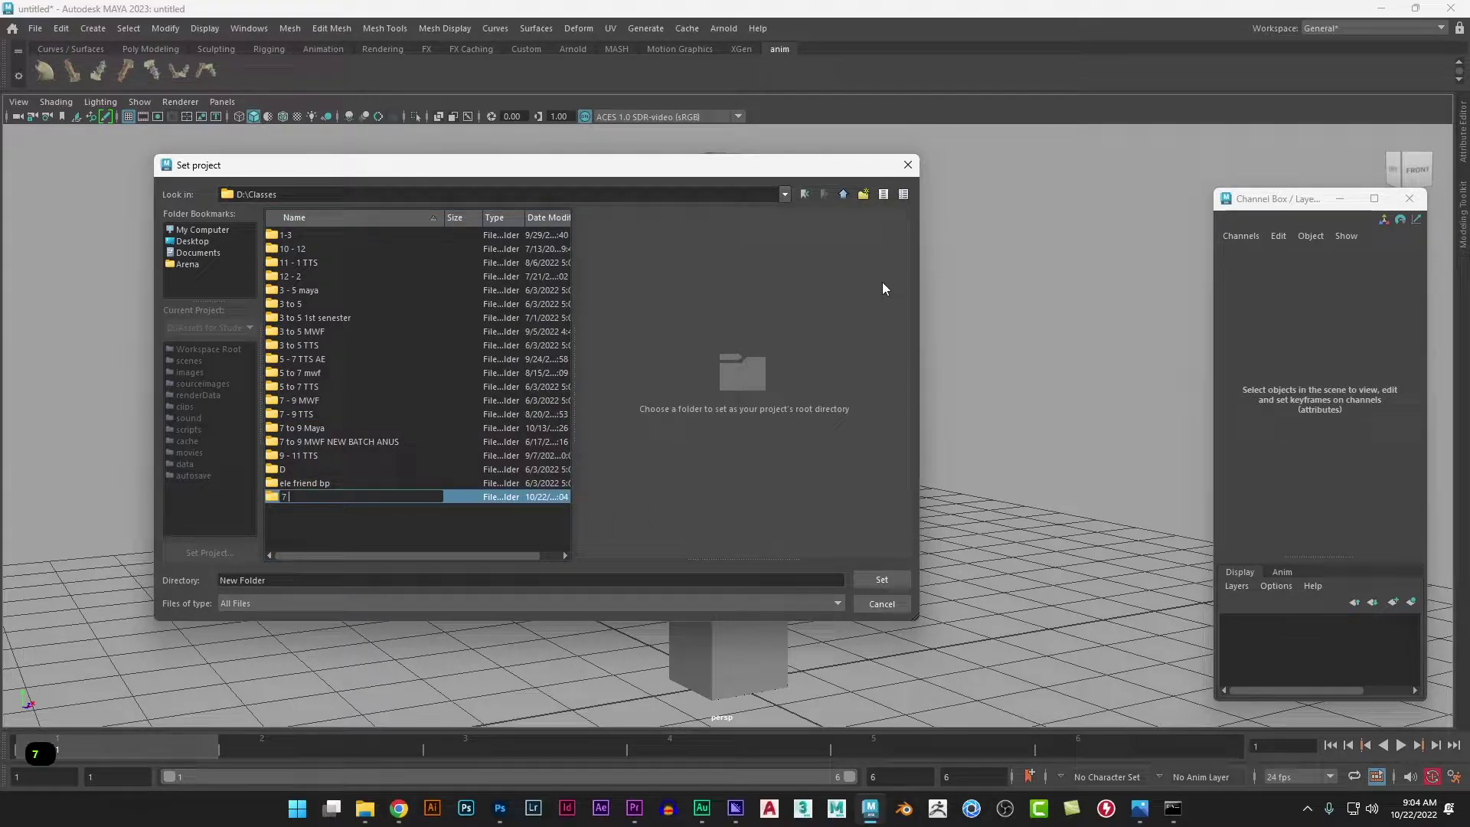
{"action": "type", "text": " - 9 T"}
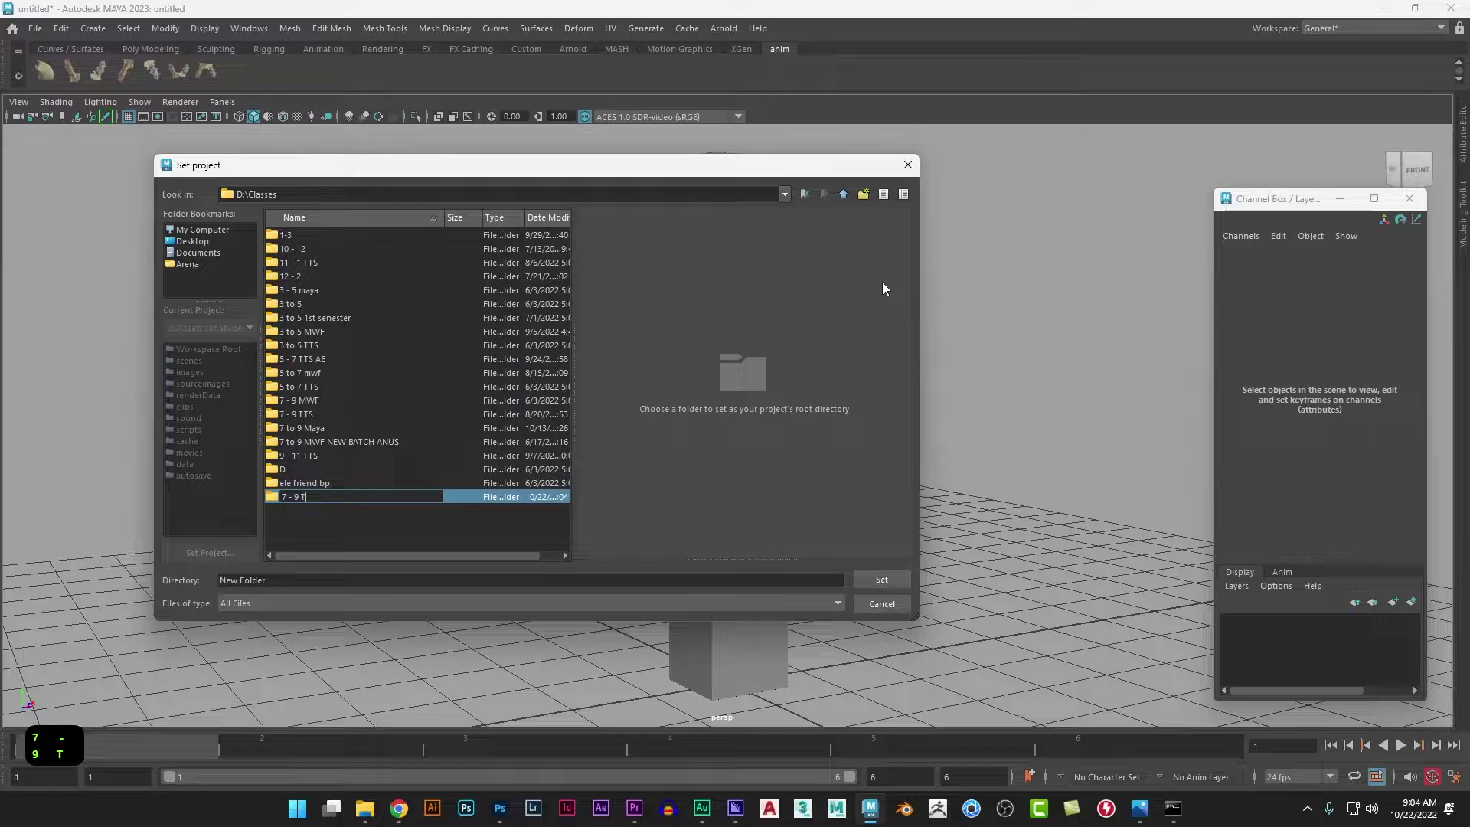
{"action": "type", "text": "TS CH"}
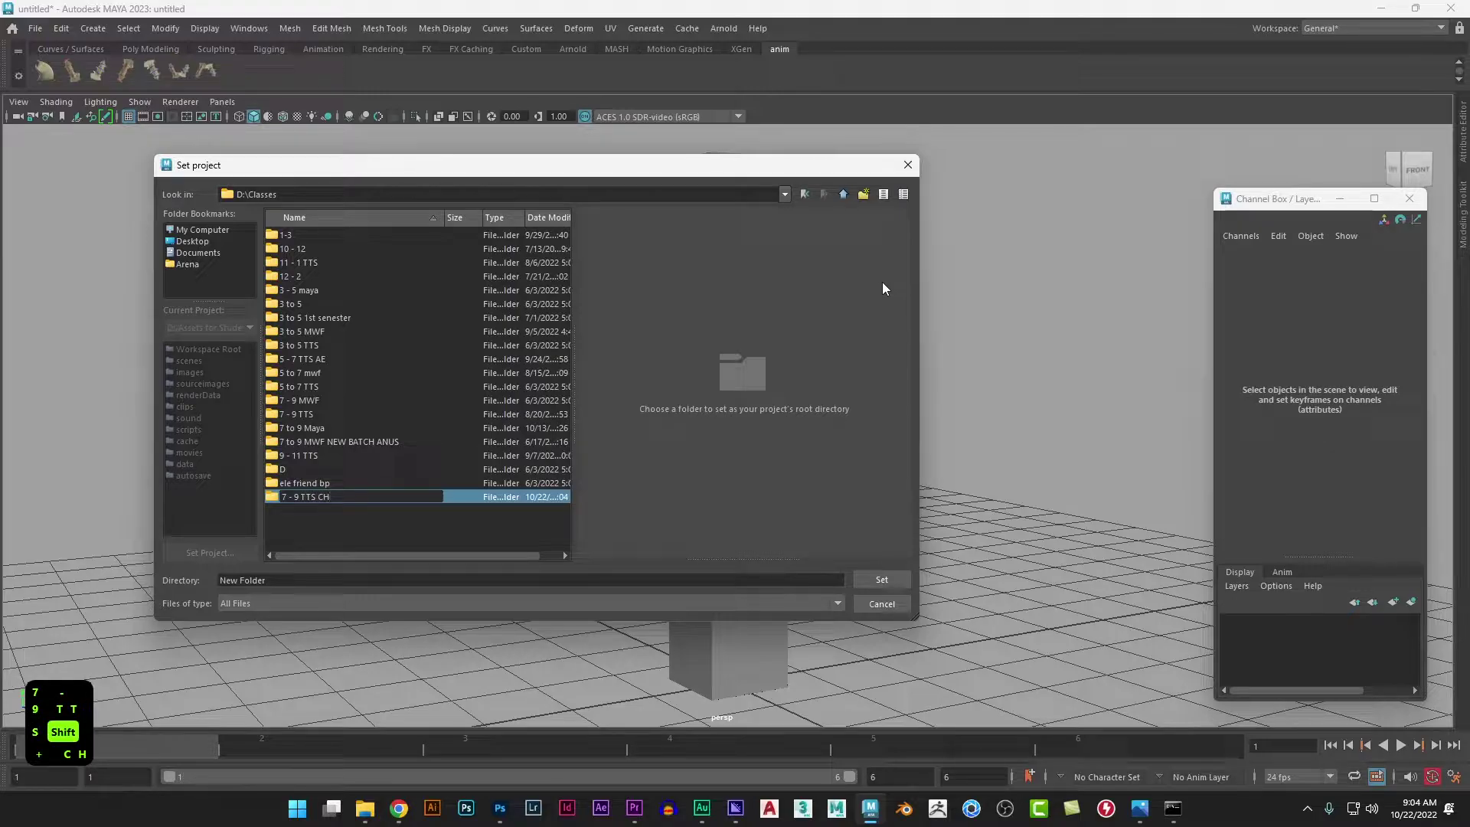
{"action": "key", "text": "Return"}
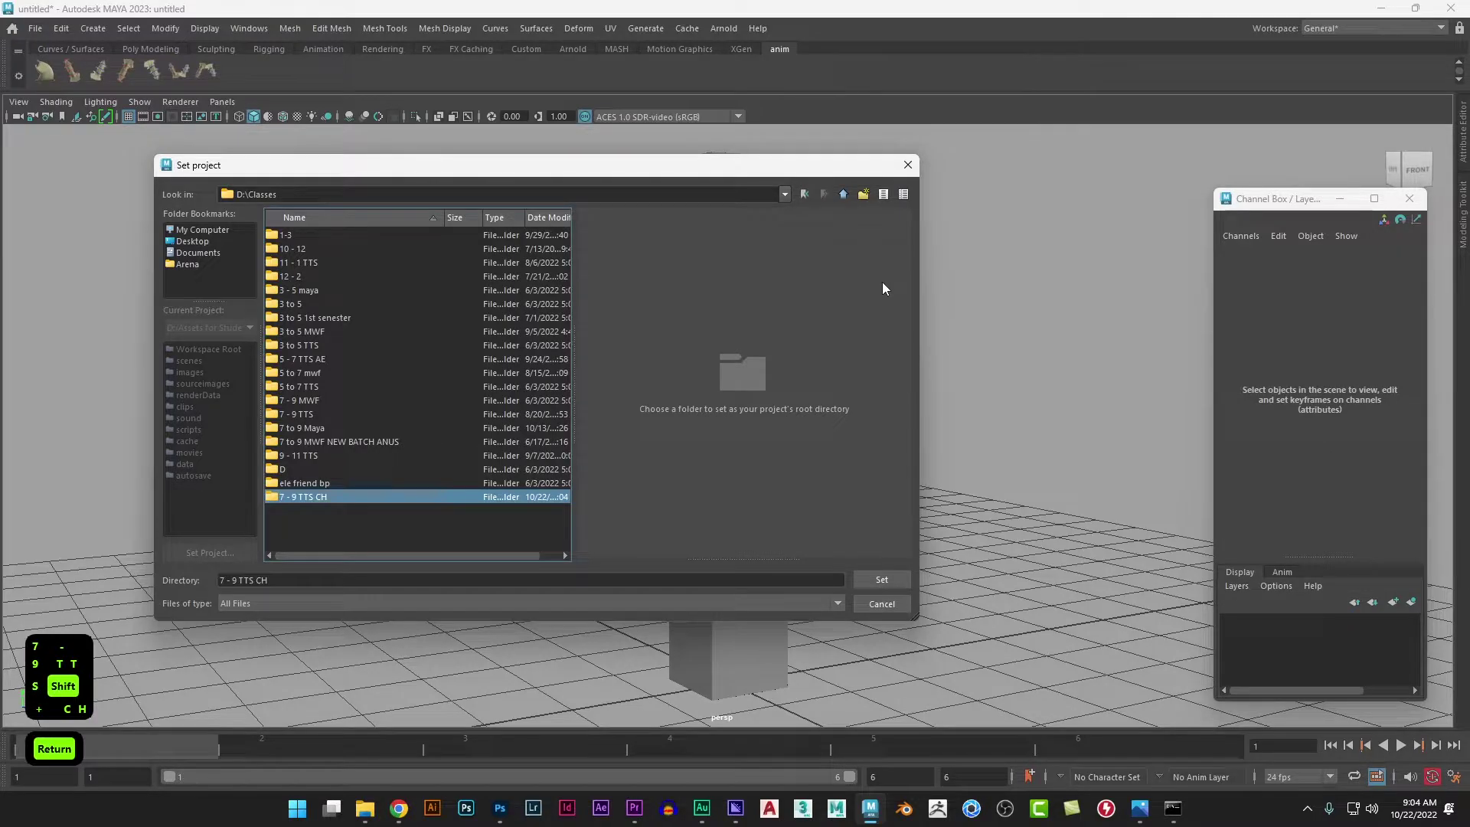
{"action": "key", "text": "Return"}
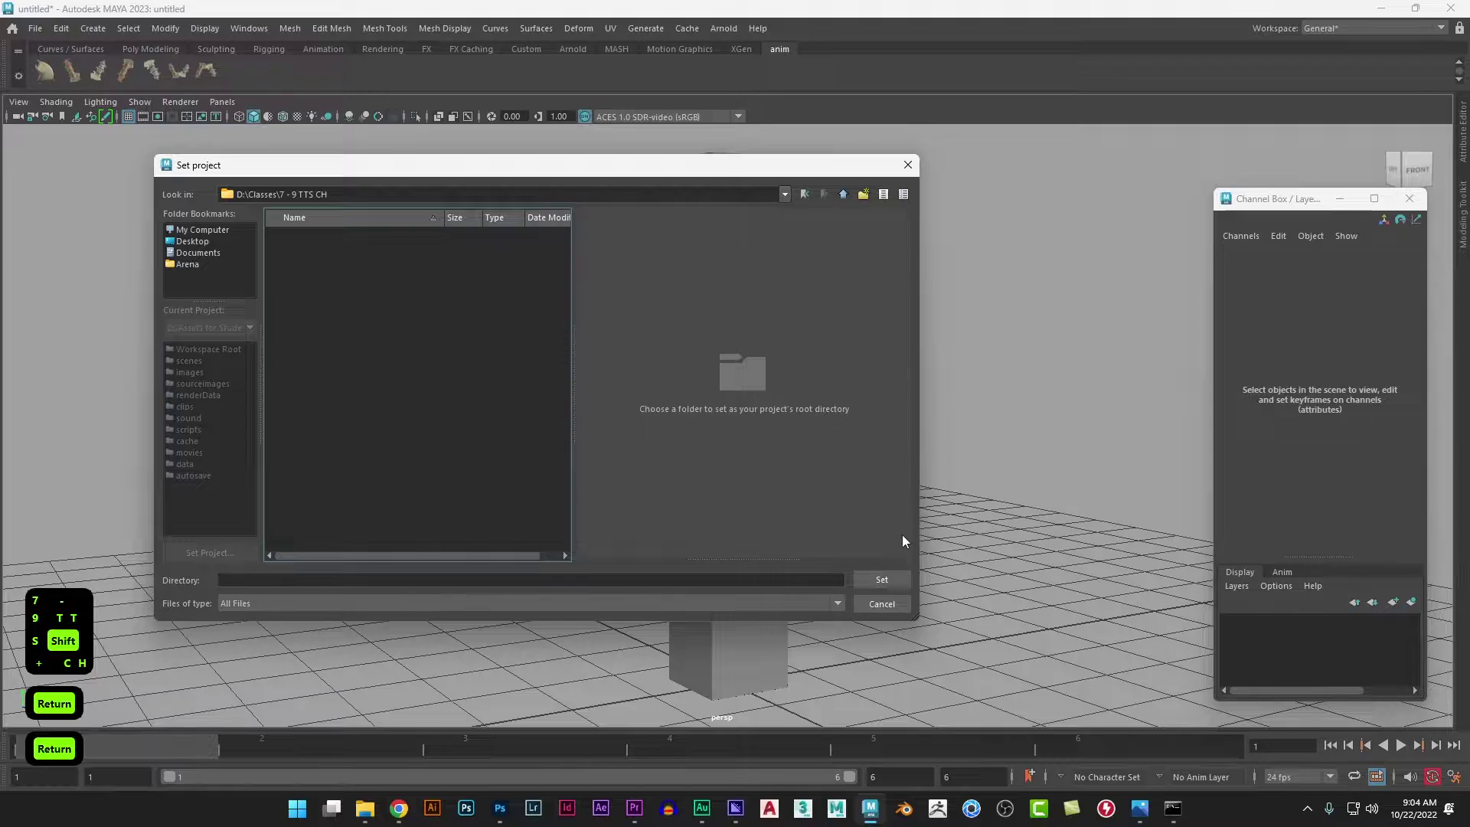
Step: Copy the new folder's path, set the folder as the Maya project and create a default workspace in it
{"action": "triple_click", "coordinate": [375, 194]}
{"action": "key", "text": "ctrl+c"}
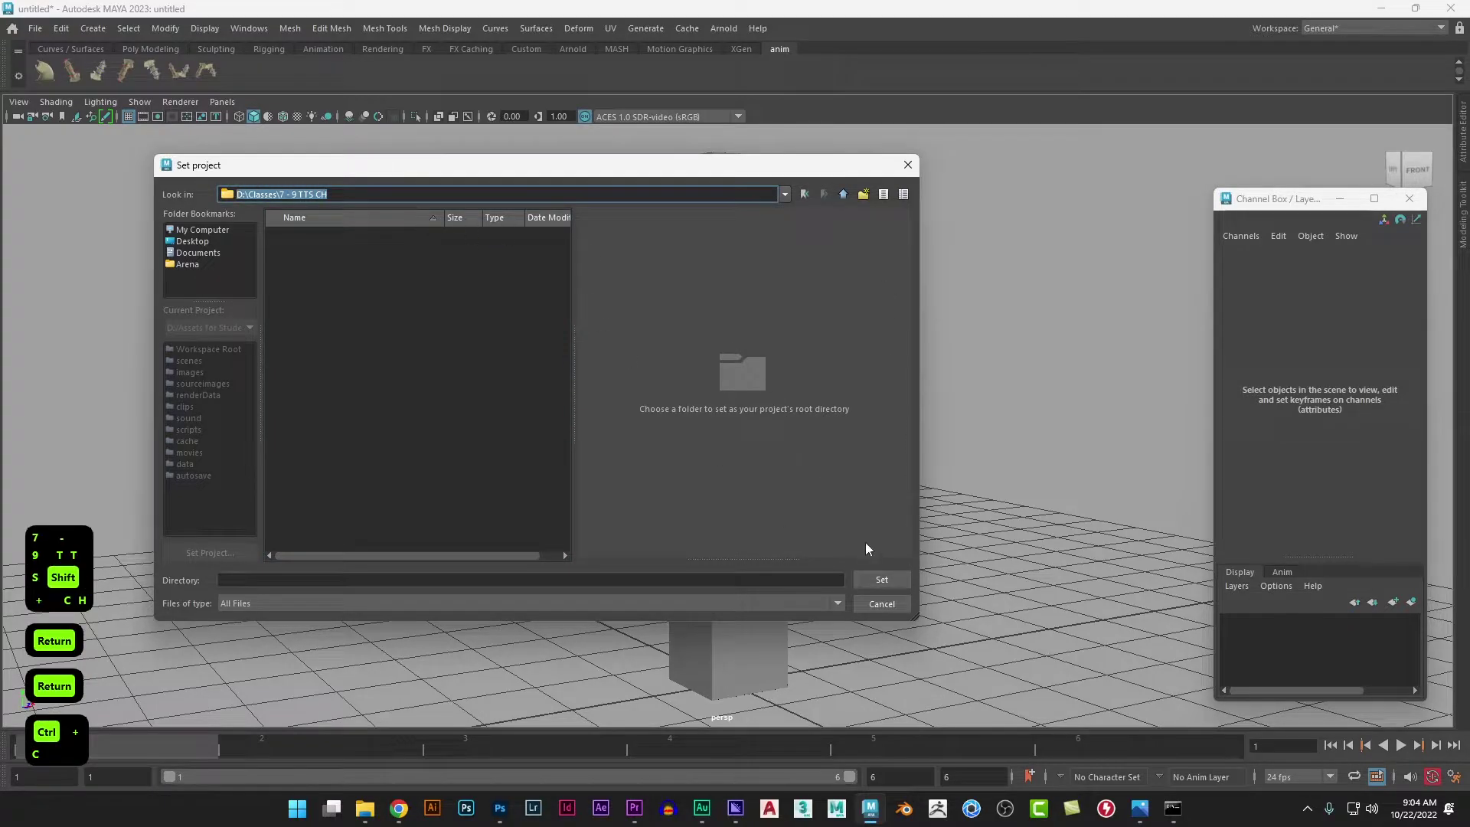
{"action": "left_click", "coordinate": [881, 579]}
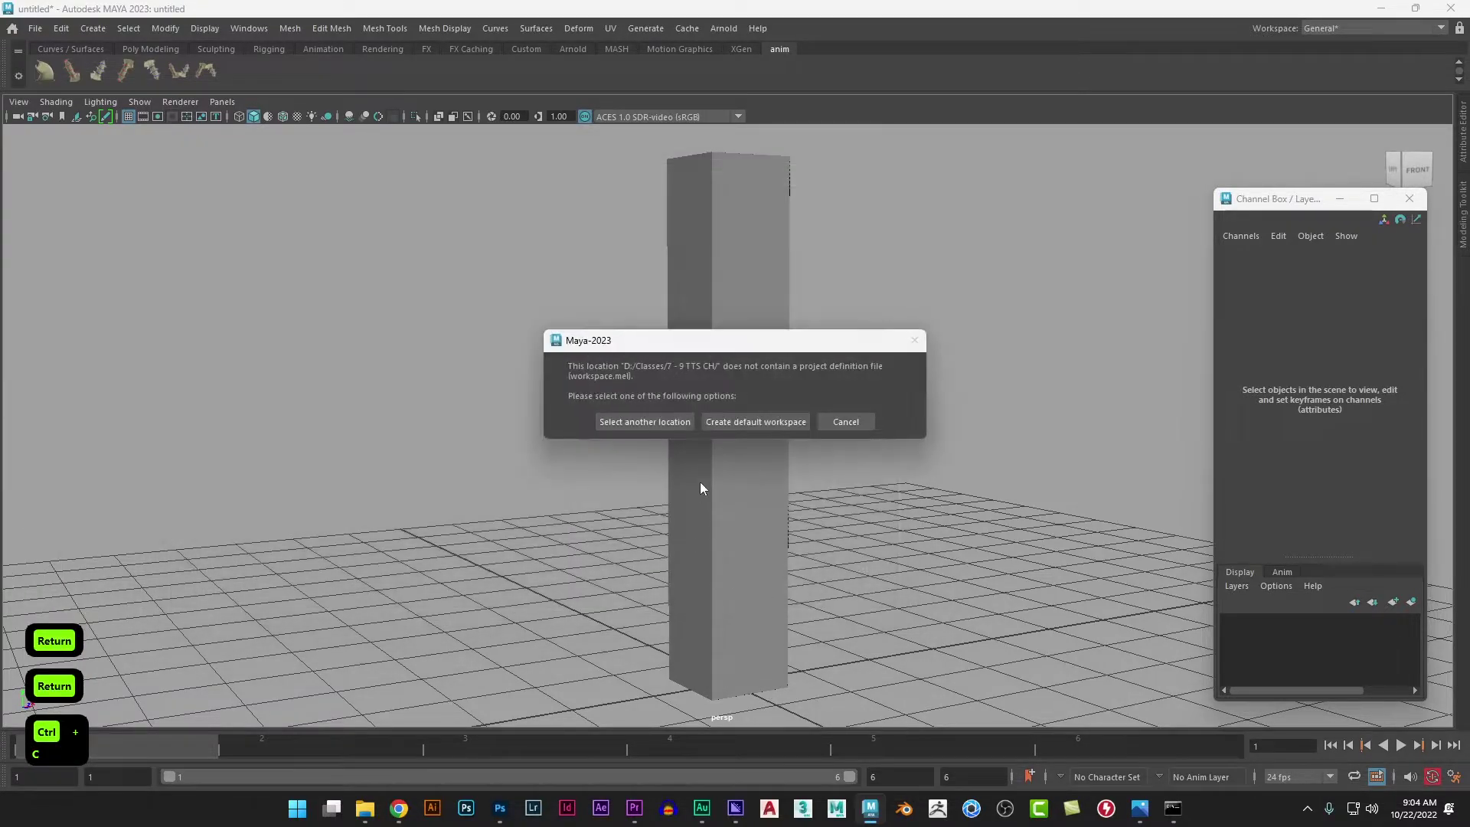
{"action": "left_click", "coordinate": [756, 422]}
Step: Open the 7 - 9 TTS CH project folder in File Explorer using the copied path
{"action": "key", "text": "super+r"}
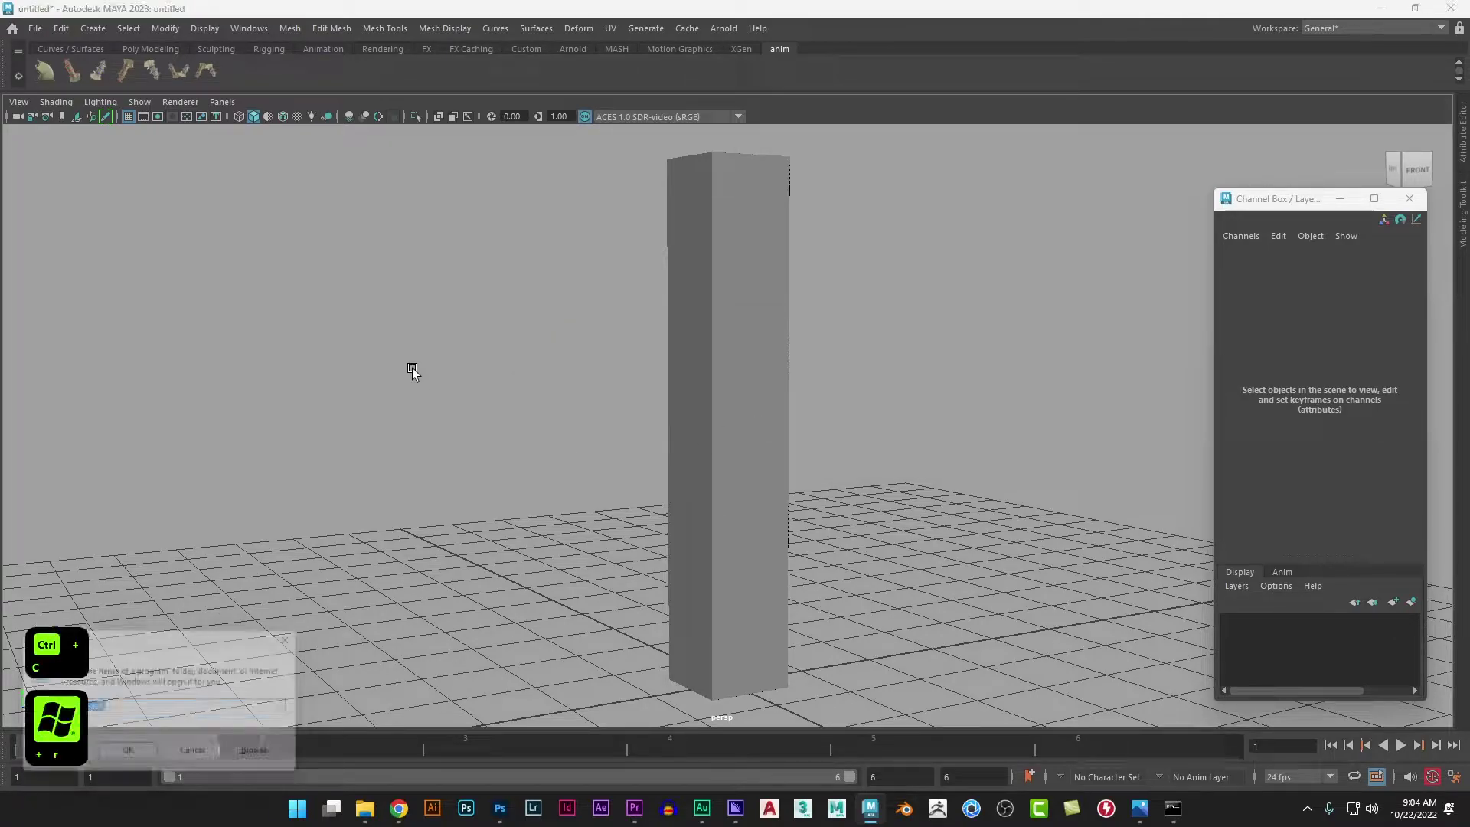
{"action": "key", "text": "ctrl+v"}
{"action": "key", "text": "Return"}
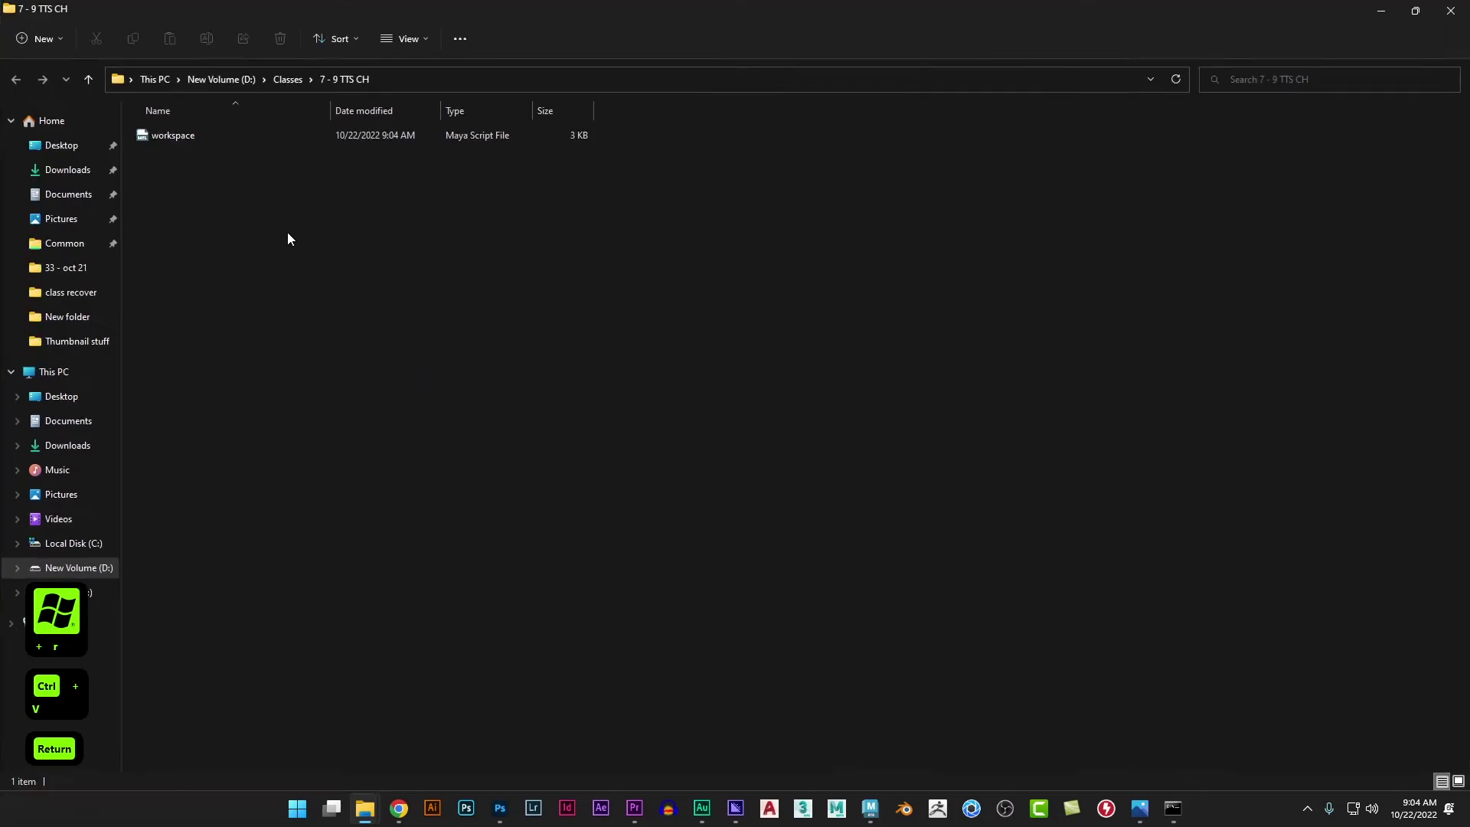
Step: Return to Maya and generate the project's subfolders from the Project Window with the default locations
{"action": "key", "text": "alt+Tab"}
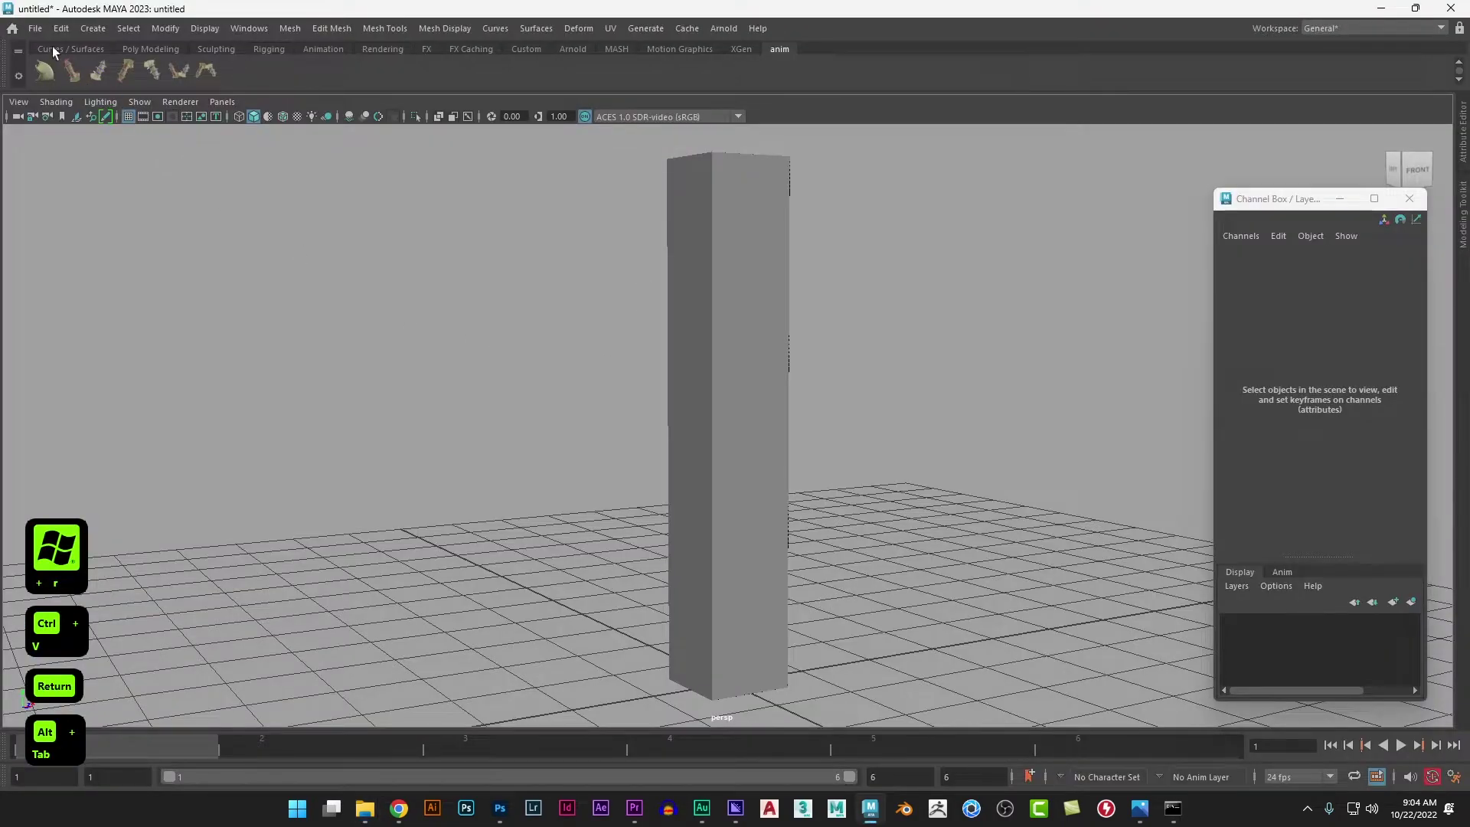
{"action": "left_click", "coordinate": [35, 29]}
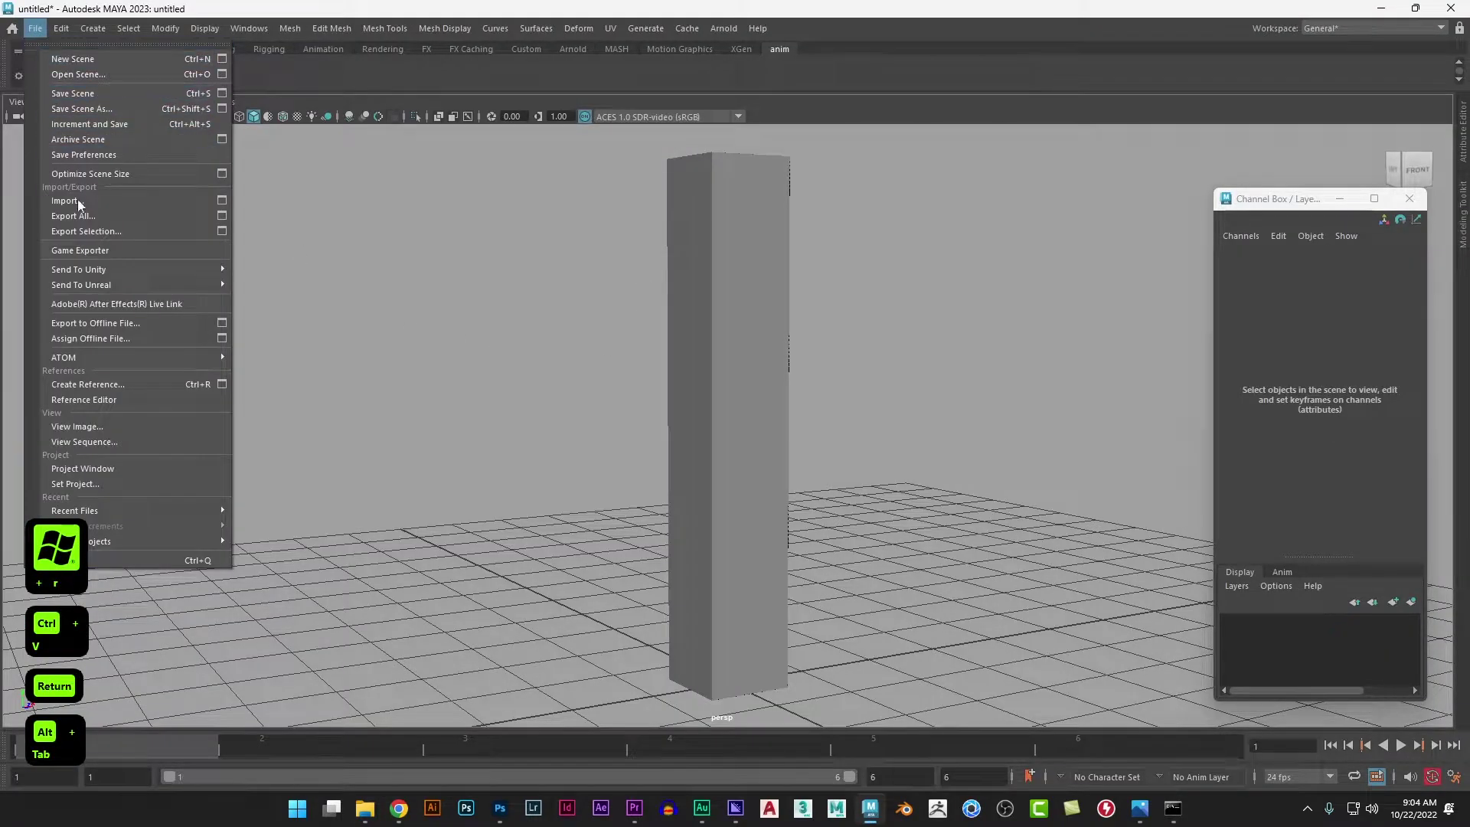
{"action": "left_click", "coordinate": [148, 469]}
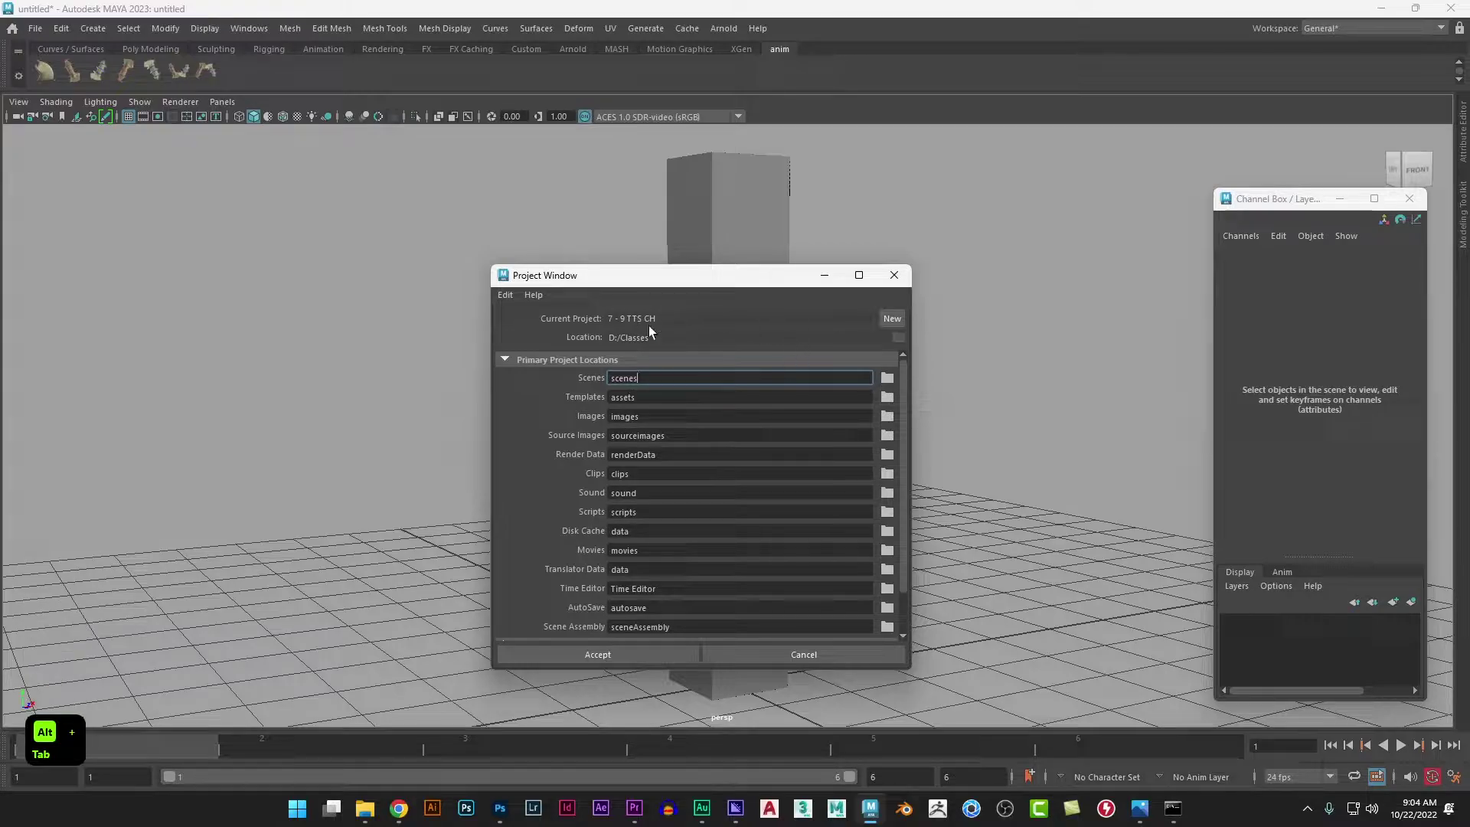
{"action": "left_click", "coordinate": [598, 655]}
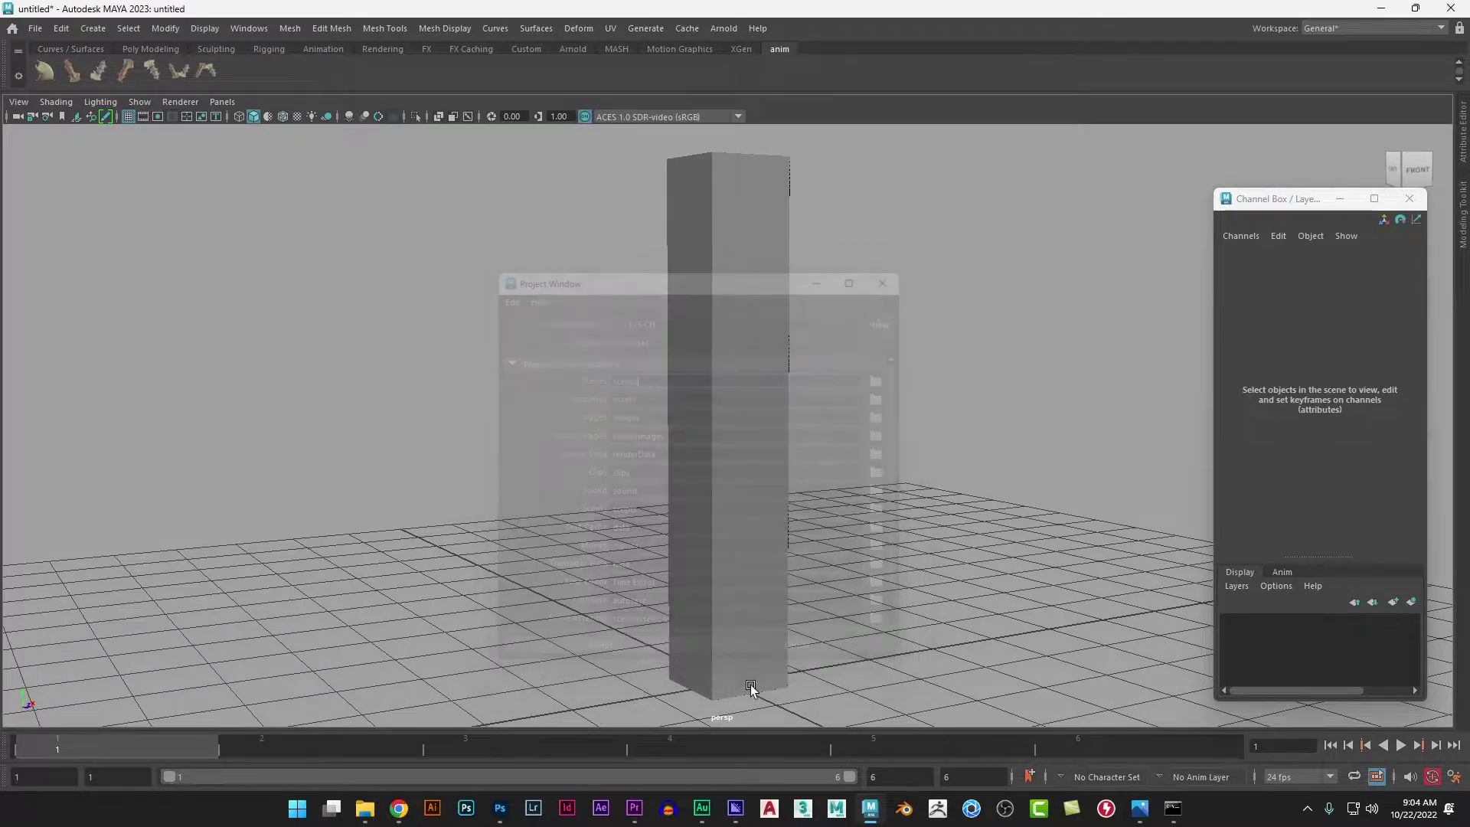
Step: Switch to File Explorer, view the project's subfolders as large icons and open the sourceimages folder
{"action": "key", "text": "alt+Tab"}
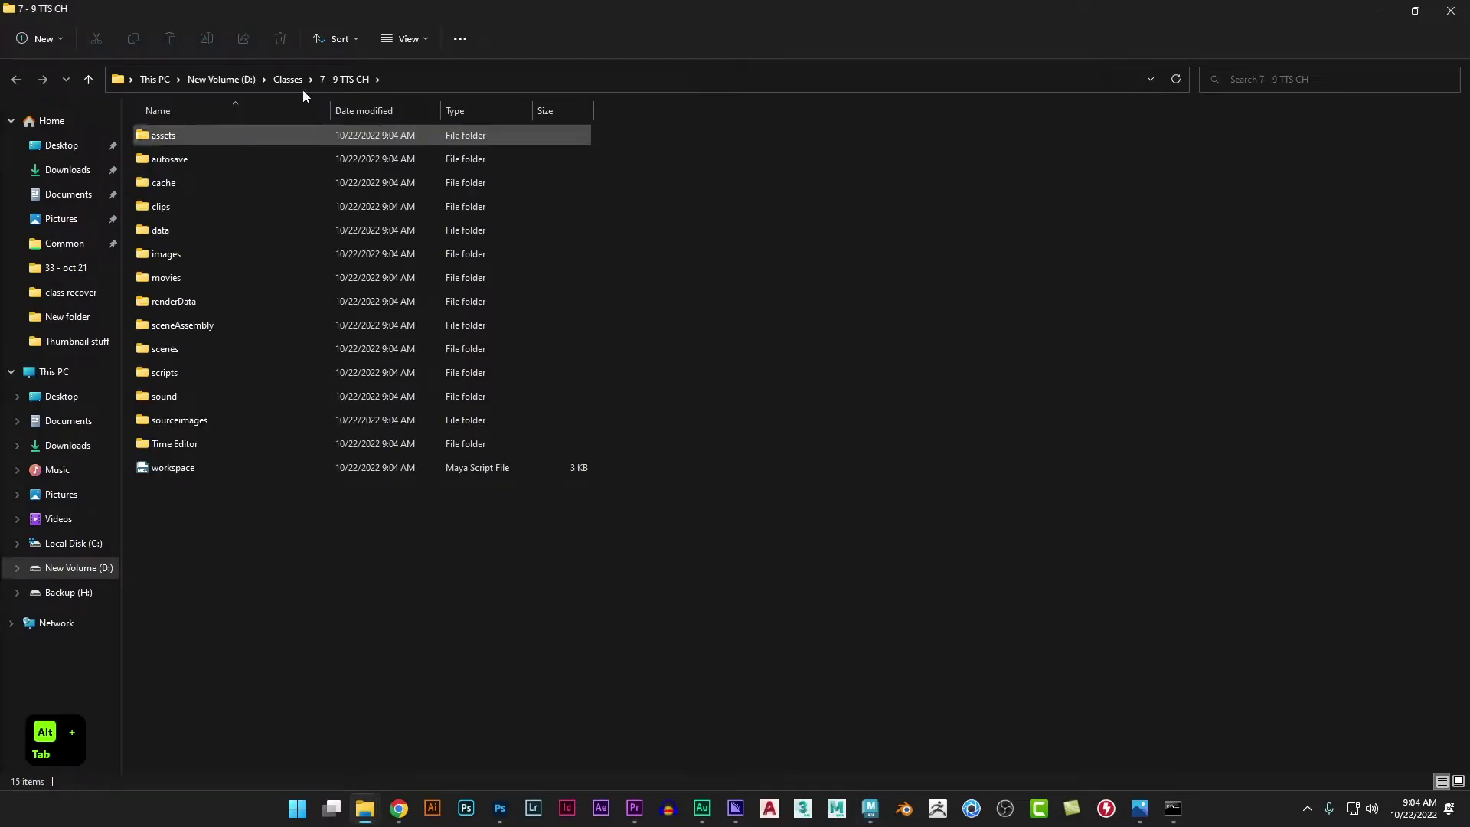
{"action": "scroll", "coordinate": [277, 438], "scroll_direction": "up", "scroll_amount": 6, "text": "ctrl"}
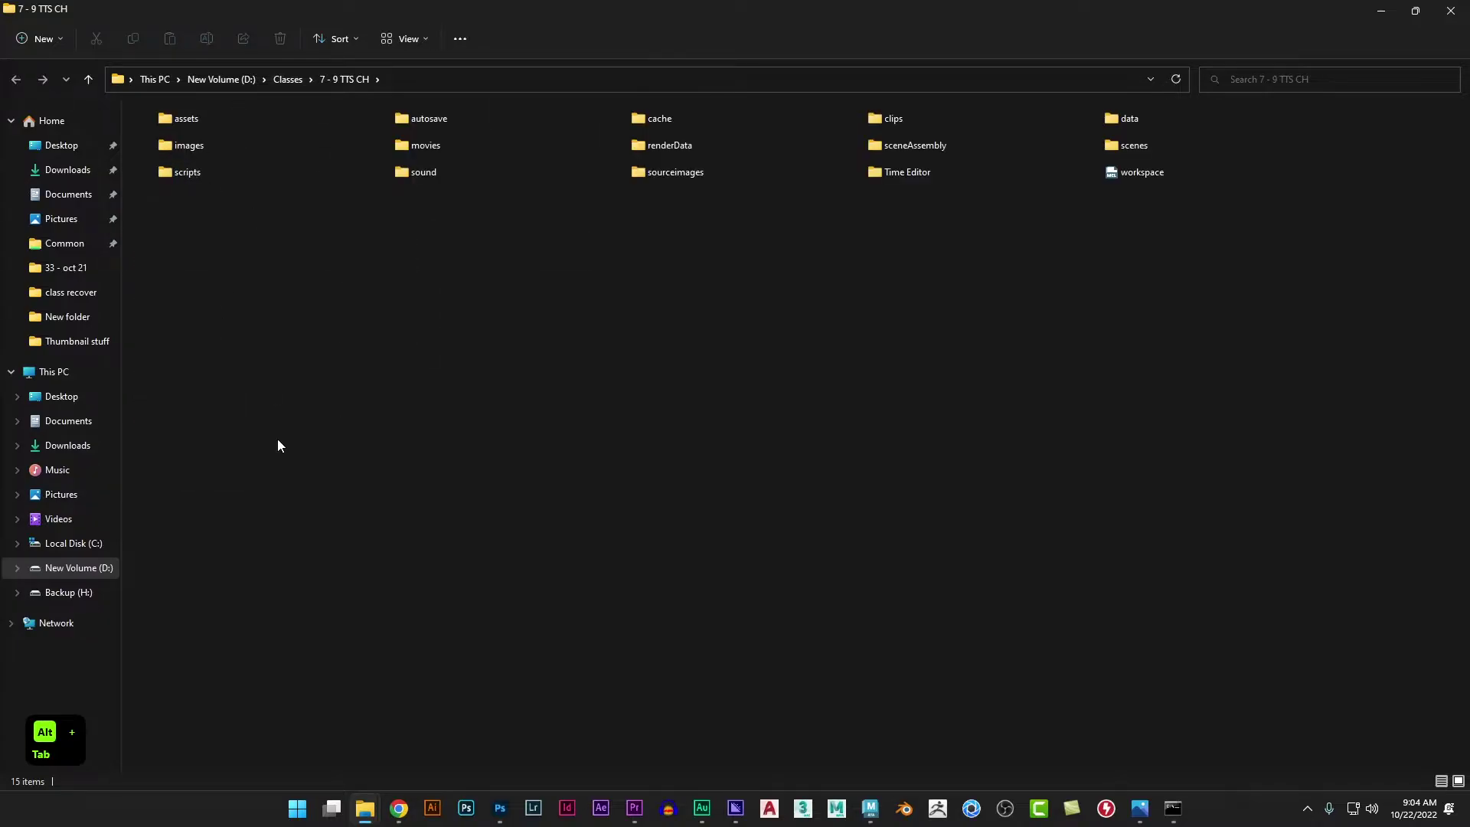
{"action": "scroll", "coordinate": [278, 438], "scroll_direction": "up", "scroll_amount": 3, "text": "ctrl"}
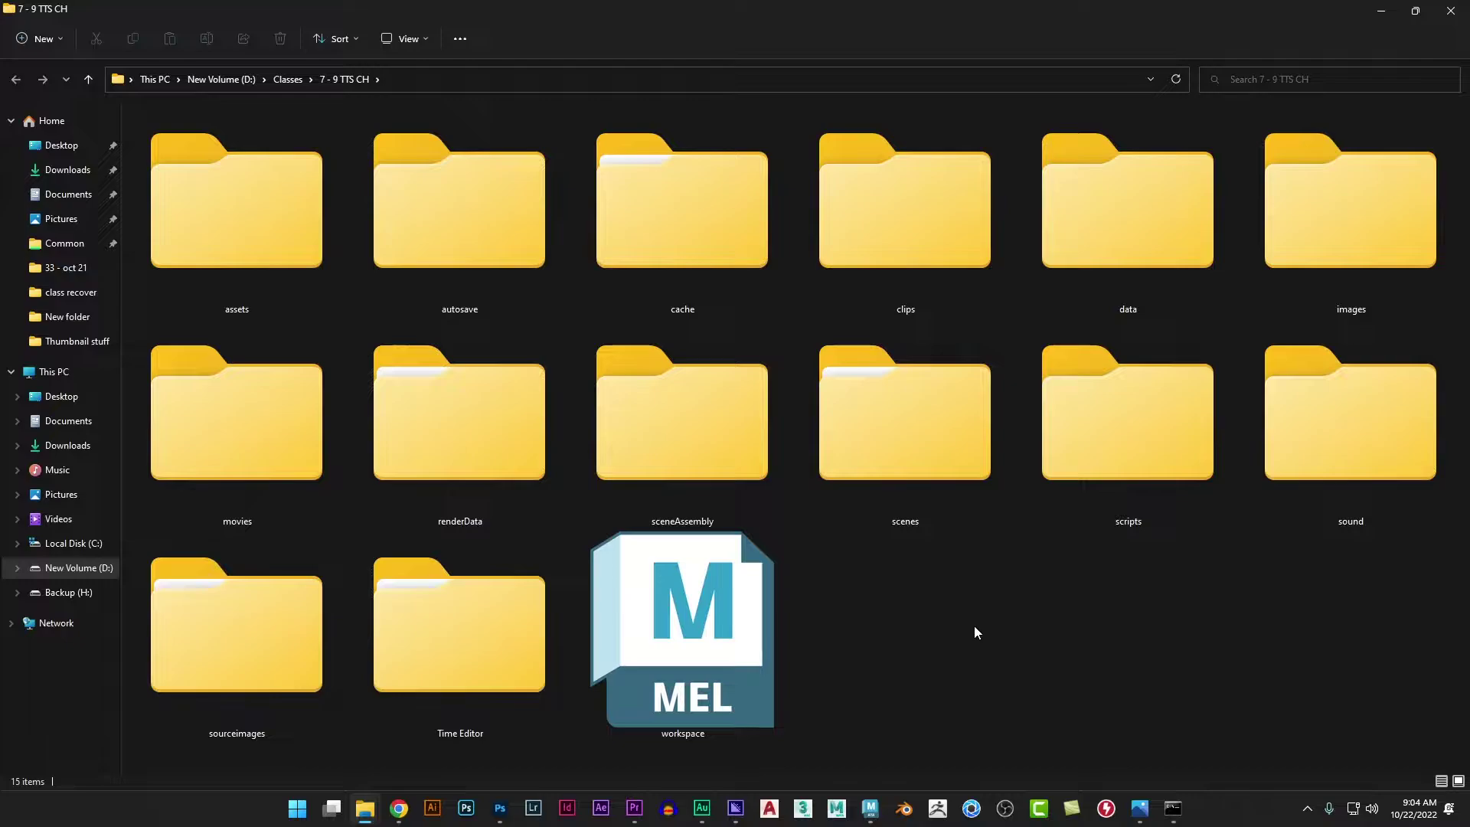
{"action": "double_click", "coordinate": [255, 640]}
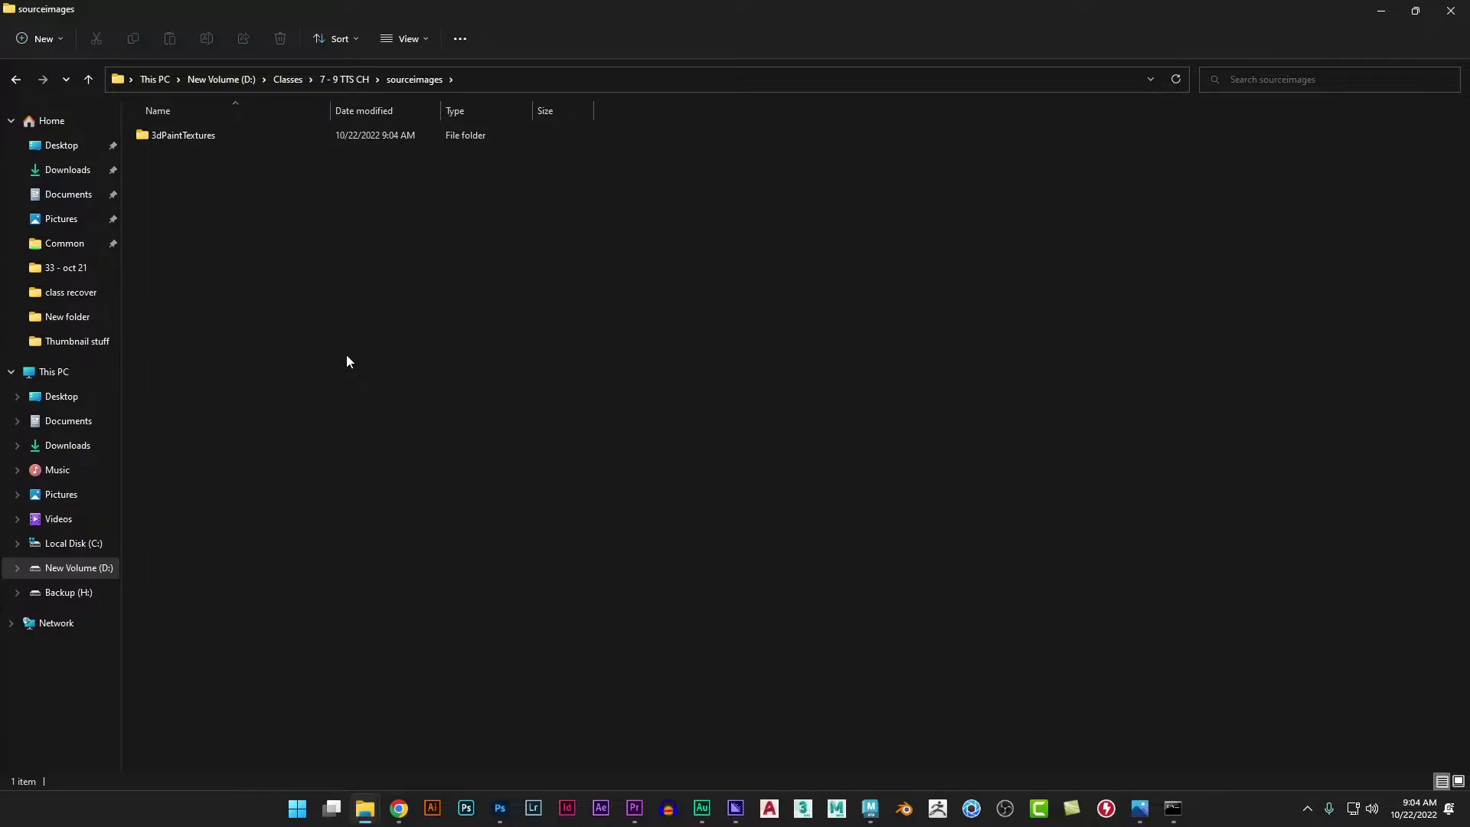
Step: Switch back to Photoshop and point the Save a Copy location to D:\Classes\7 - 9 TTS CH
{"action": "key", "text": "alt+Tab"}
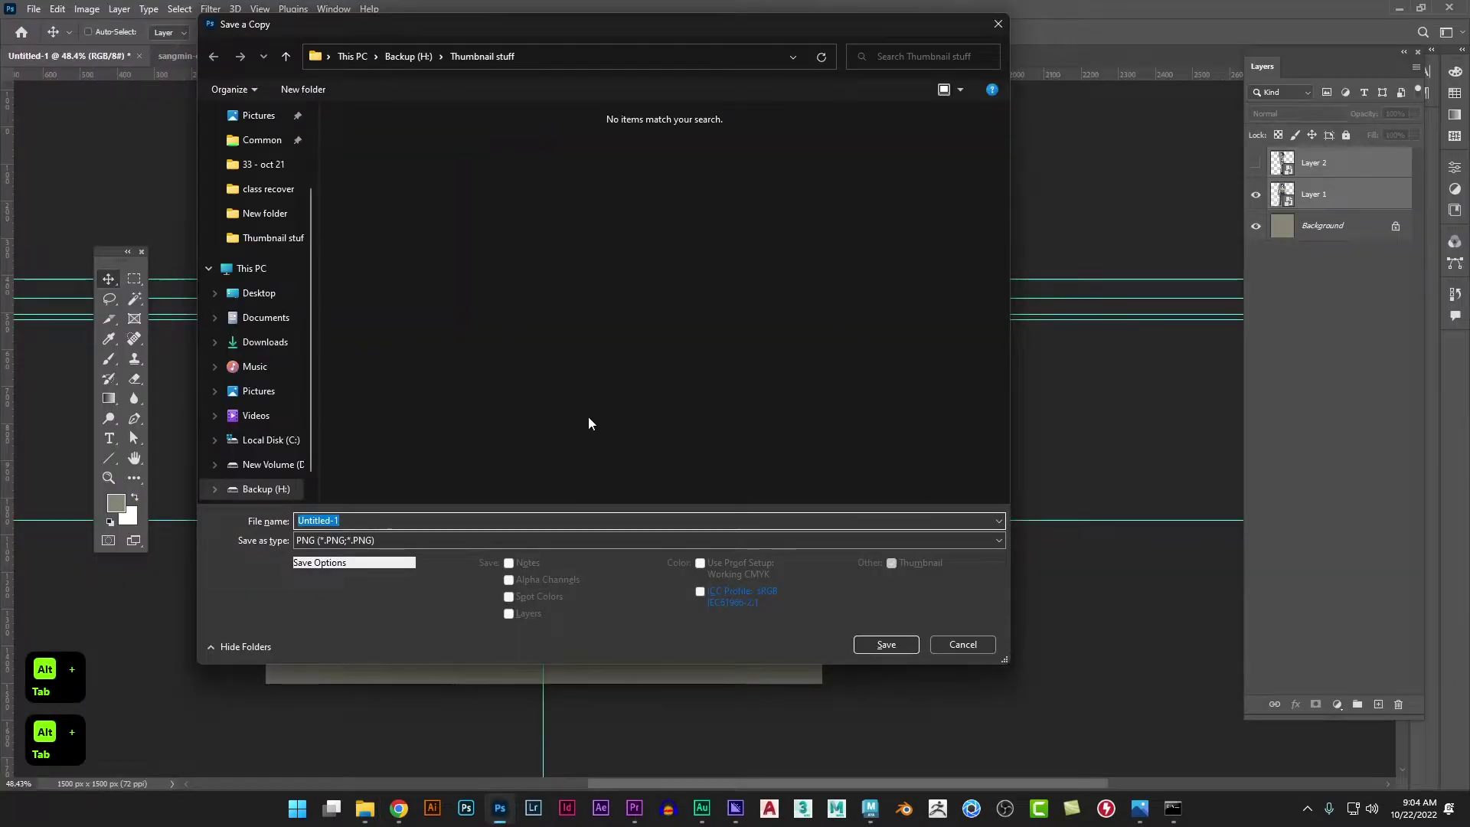
{"action": "key", "text": "ctrl+v"}
{"action": "key", "text": "Return"}
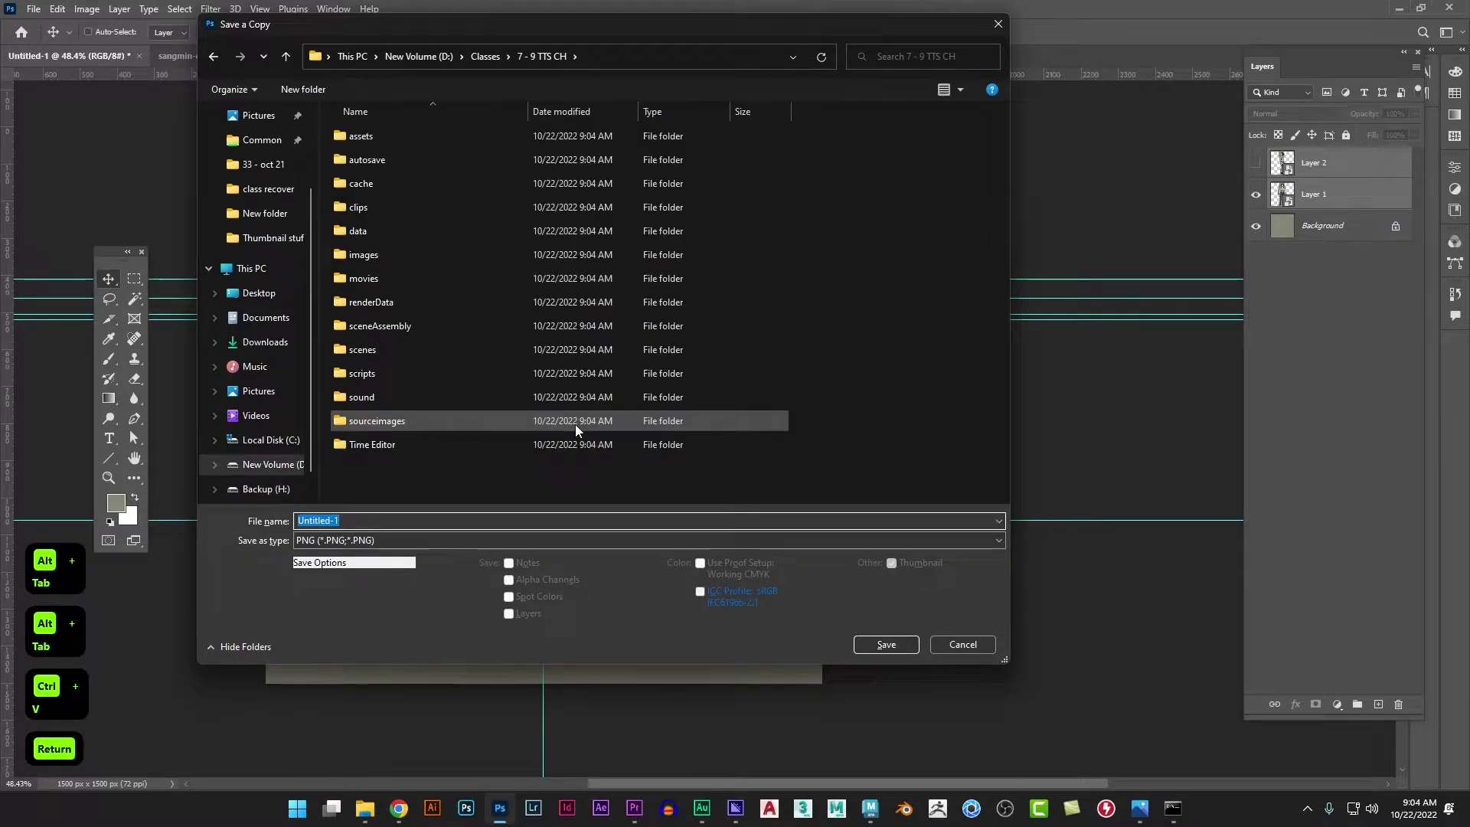
Step: Save the front view copy as ch_front in JPEG format with the default JPEG options
{"action": "type", "text": "front"}
{"action": "key", "text": "Tab"}
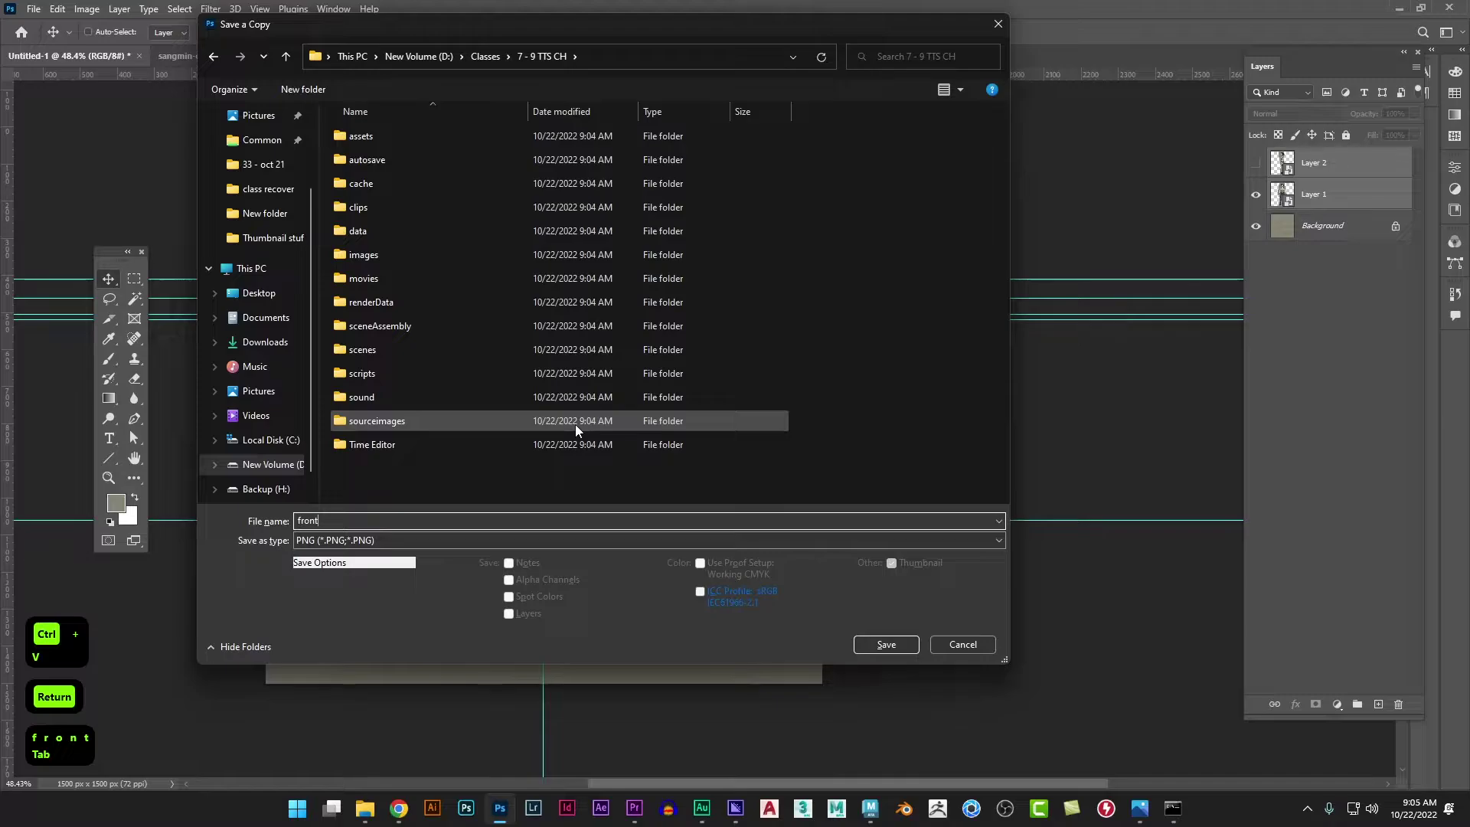
{"action": "key", "text": "ctrl+Left"}
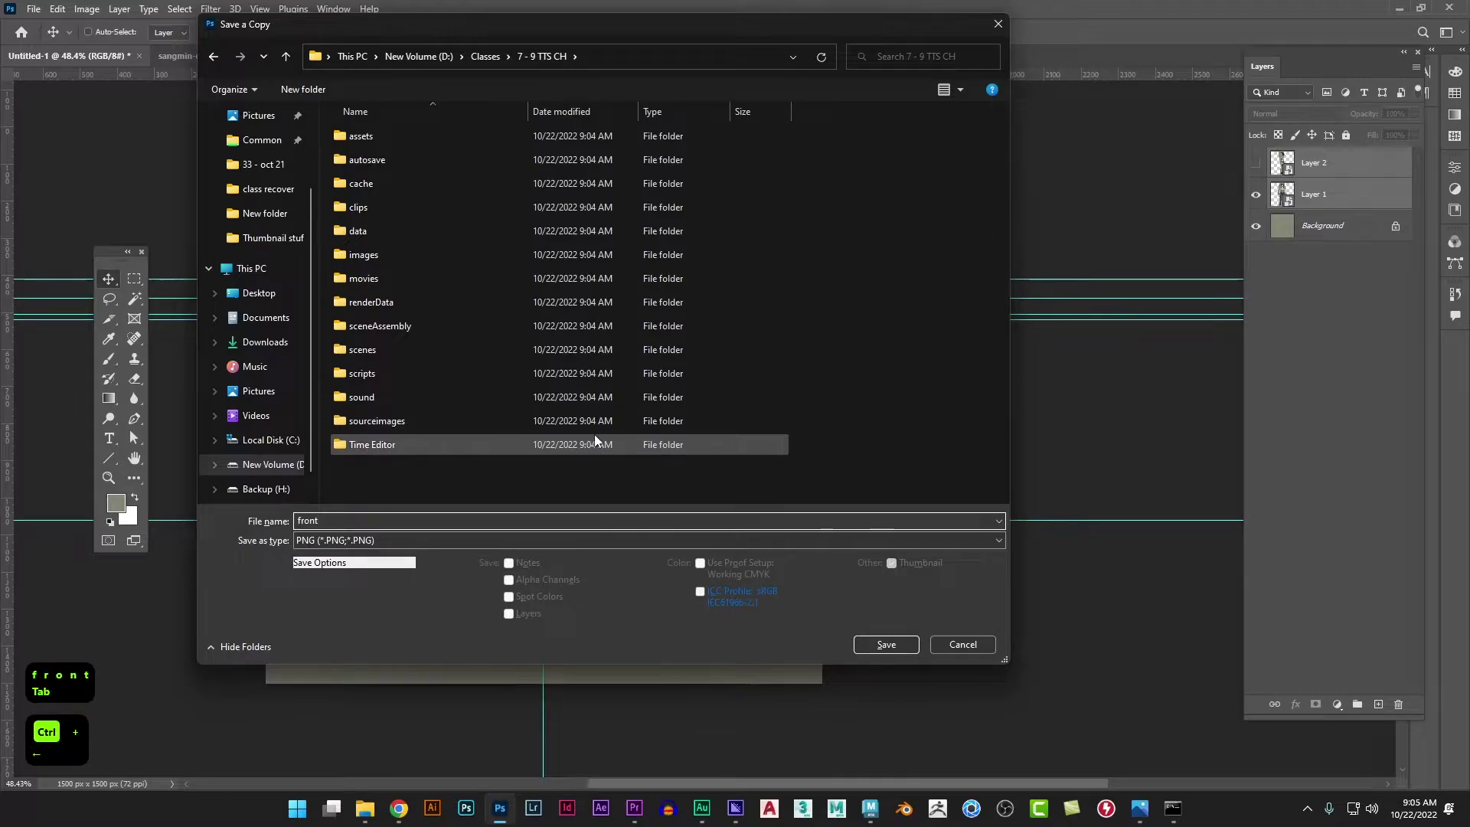
{"action": "type", "text": "ch_"}
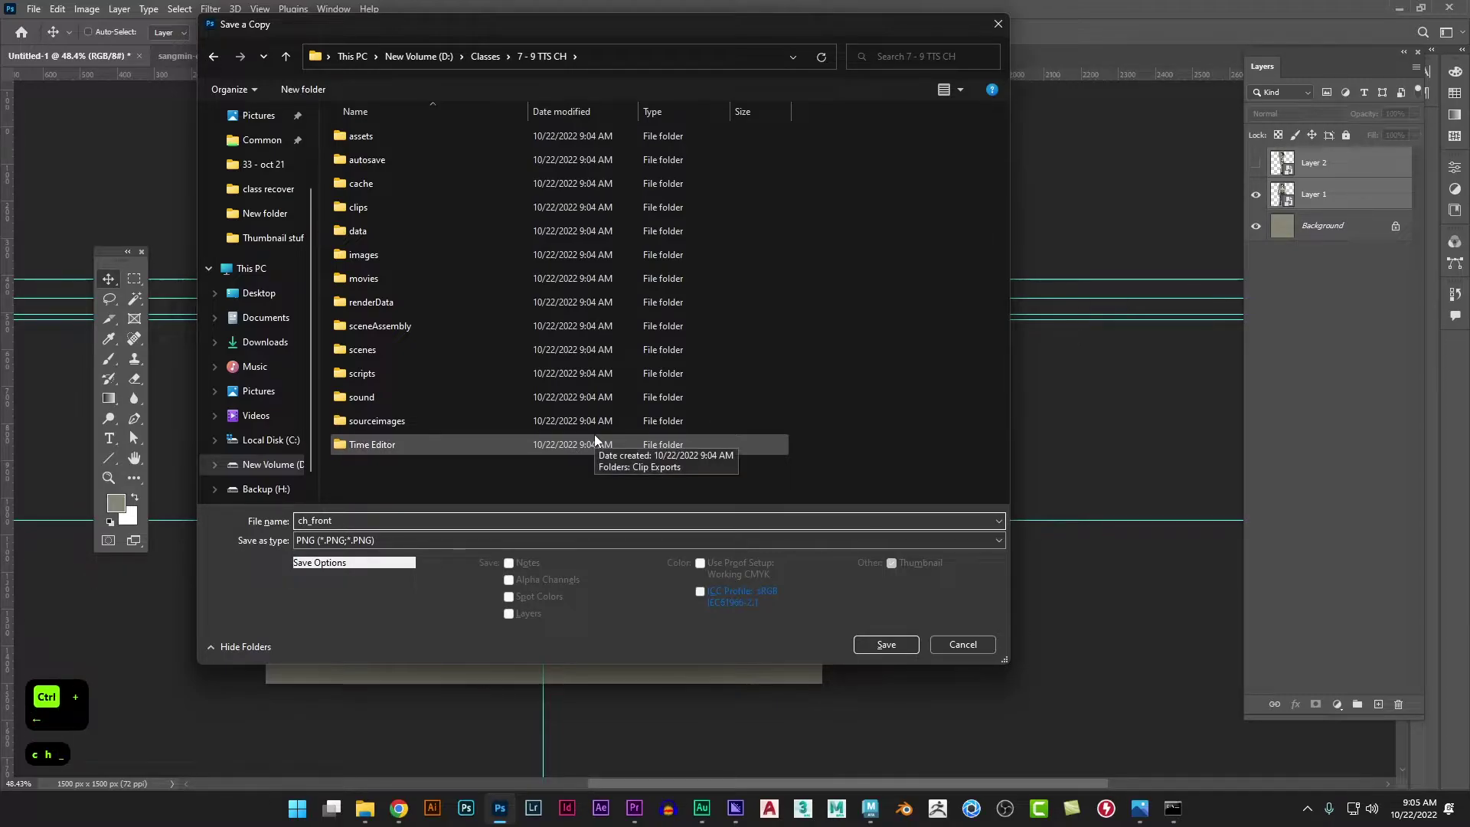
{"action": "key", "text": "Tab"}
{"action": "key", "text": "j"}
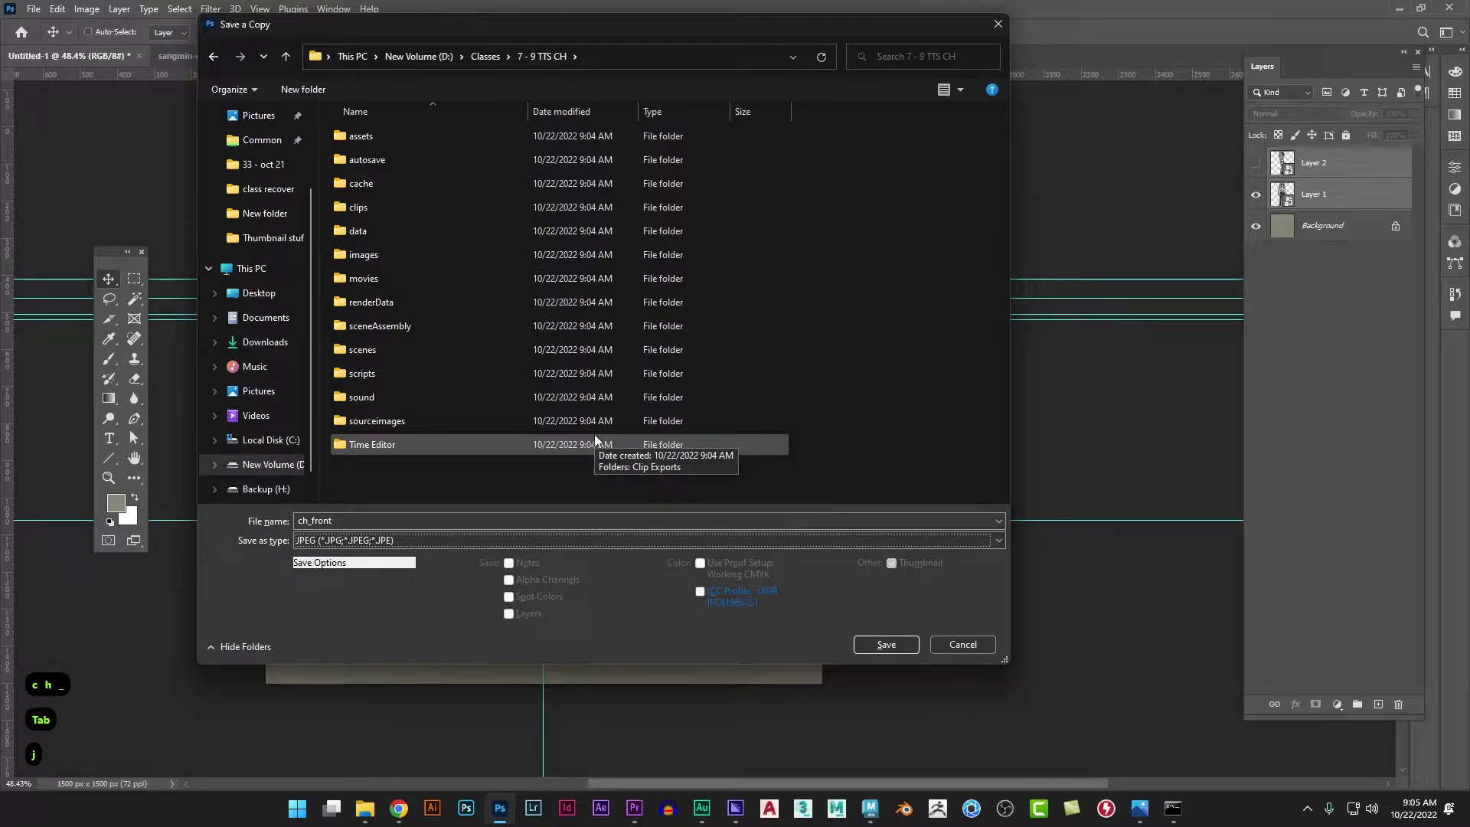
{"action": "key", "text": "Return"}
{"action": "key", "text": "Return"}
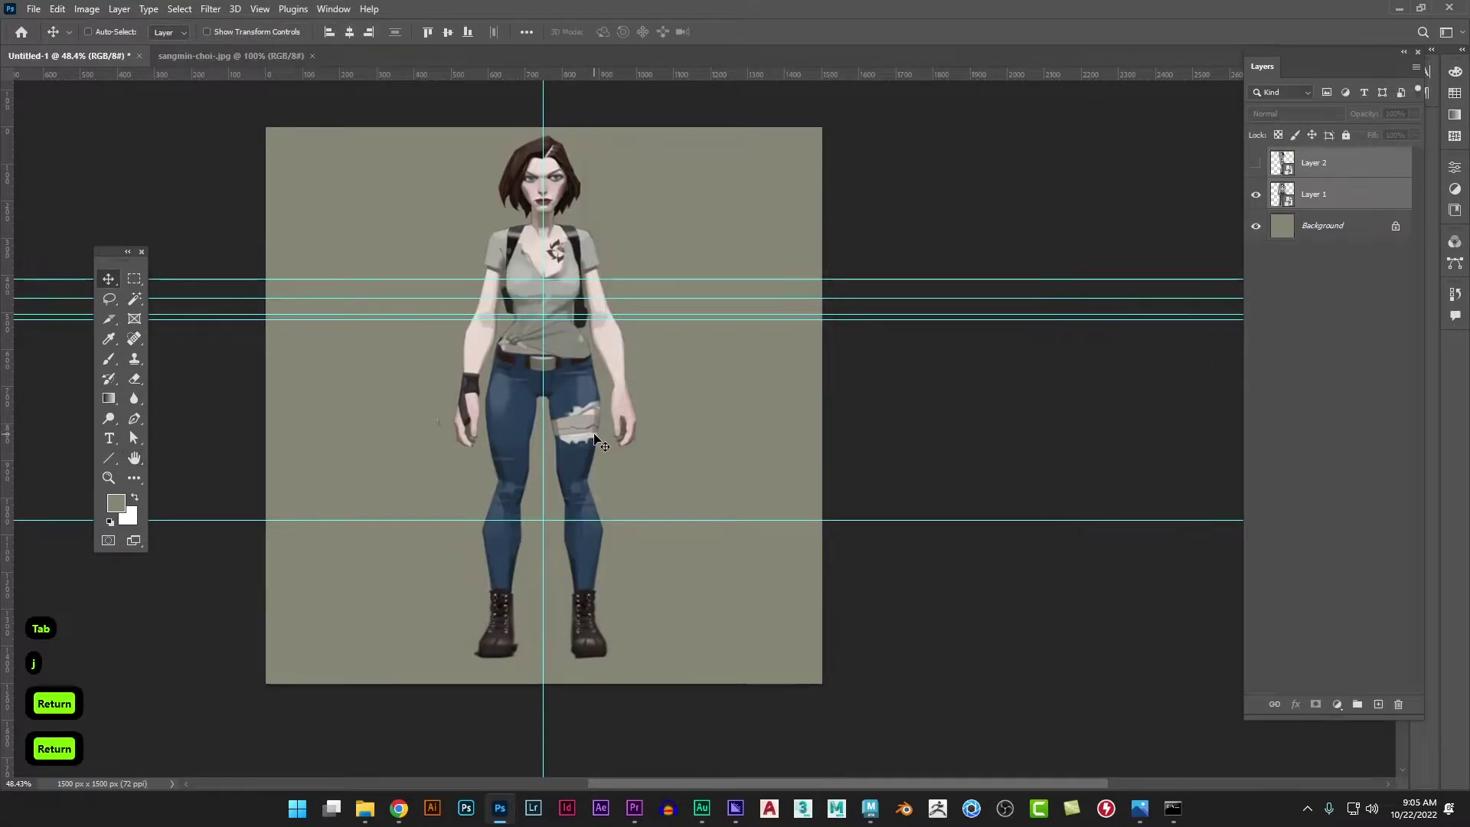
Step: Switch to File Explorer and refresh the sourceimages folder to check for the exported front image
{"action": "key", "text": "alt+Tab"}
{"action": "key", "text": "F5"}
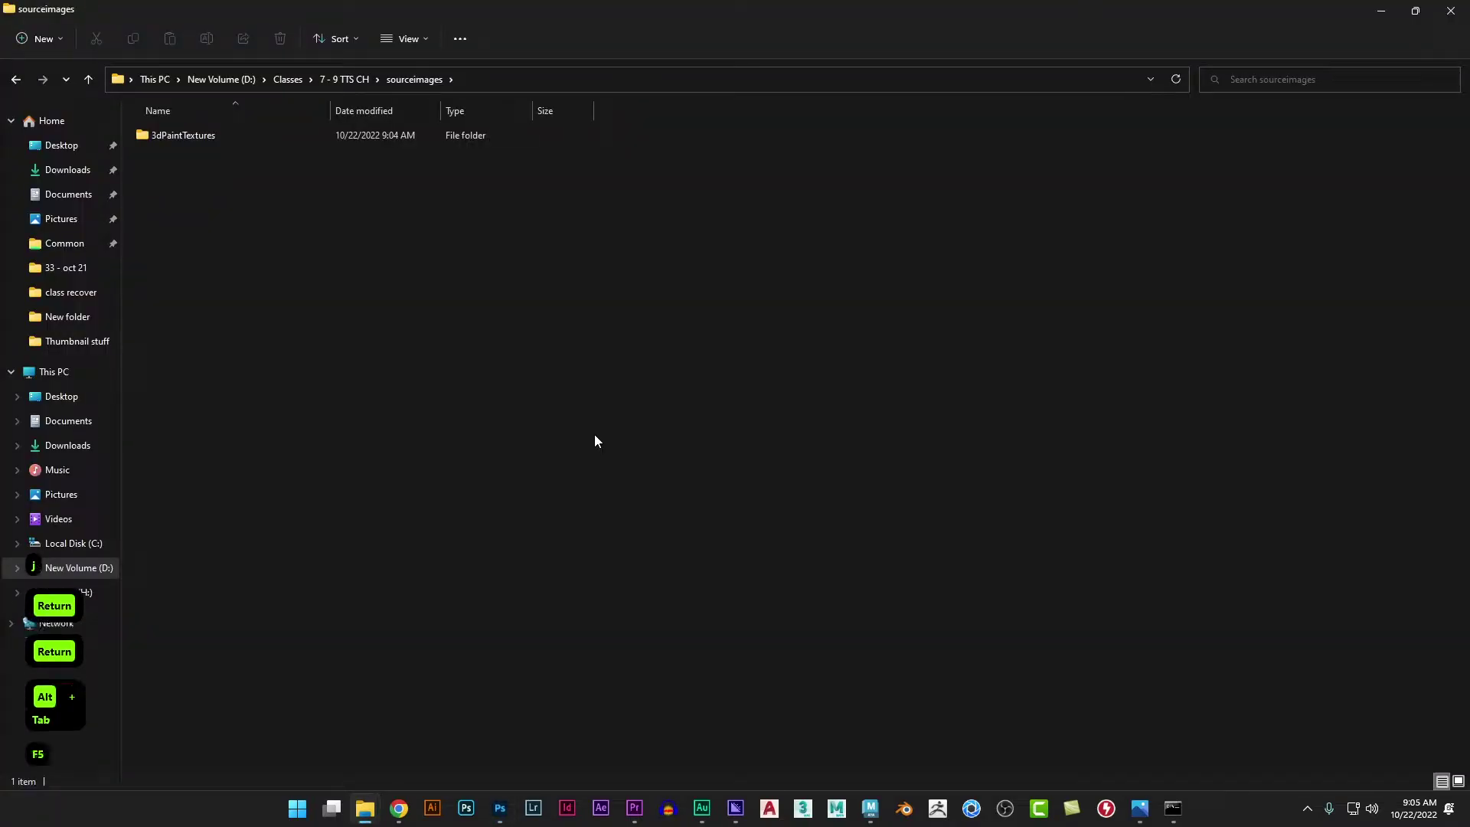
{"action": "key", "text": "alt+Tab"}
{"action": "key", "text": "alt+Tab"}
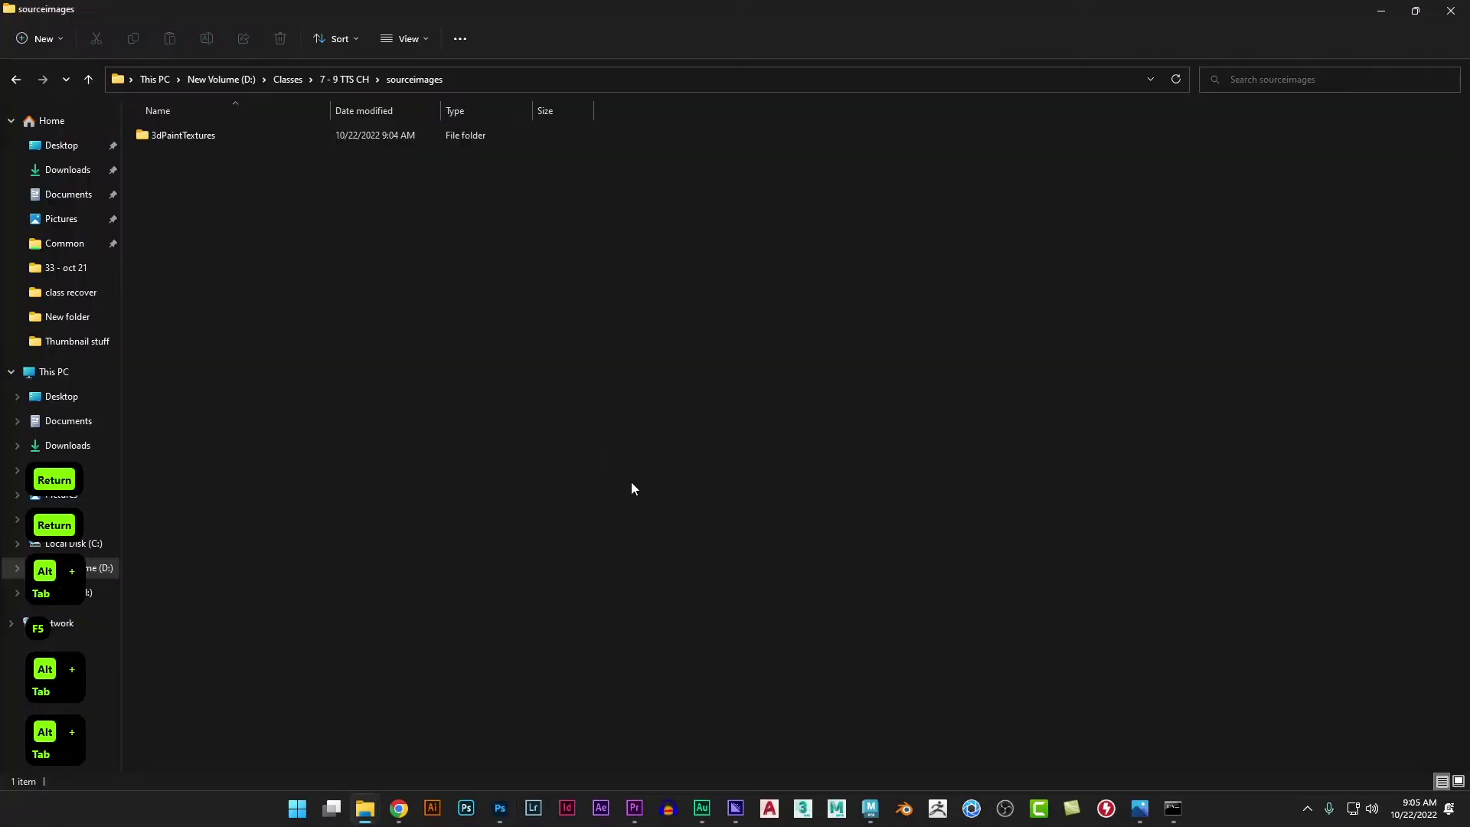
Step: Go up to the 7 - 9 TTS CH project folder, move ch_front into sourceimages and open that folder
{"action": "left_click", "coordinate": [363, 81]}
{"action": "left_click", "coordinate": [743, 686]}
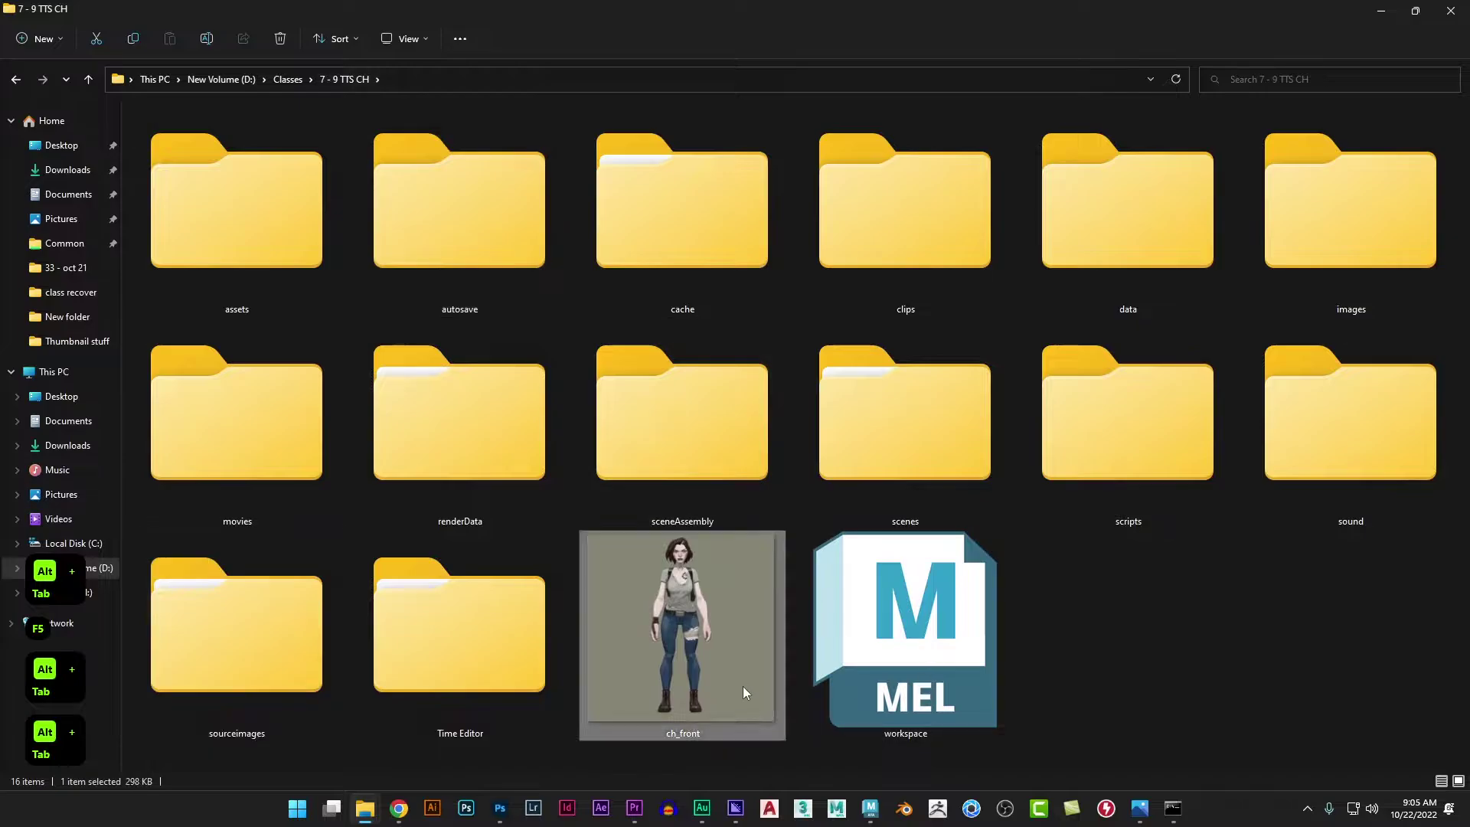
{"action": "left_click_drag", "start_coordinate": [663, 627], "coordinate": [218, 602]}
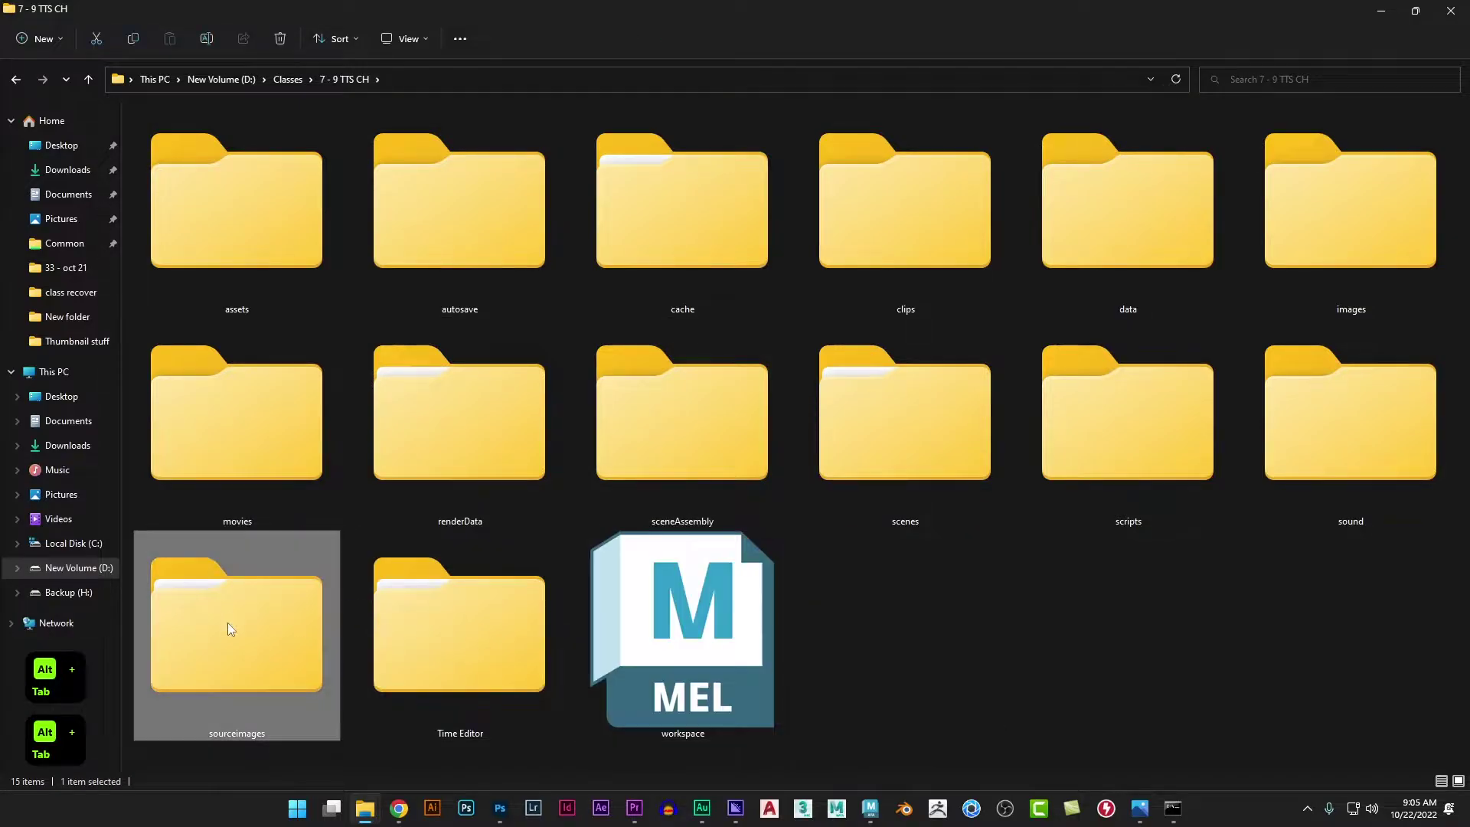
{"action": "double_click", "coordinate": [227, 623]}
Step: Switch back to Photoshop, hide Layer 1 and show Layer 2 with the character's side view
{"action": "key", "text": "alt+Tab"}
{"action": "key", "text": "alt+Tab"}
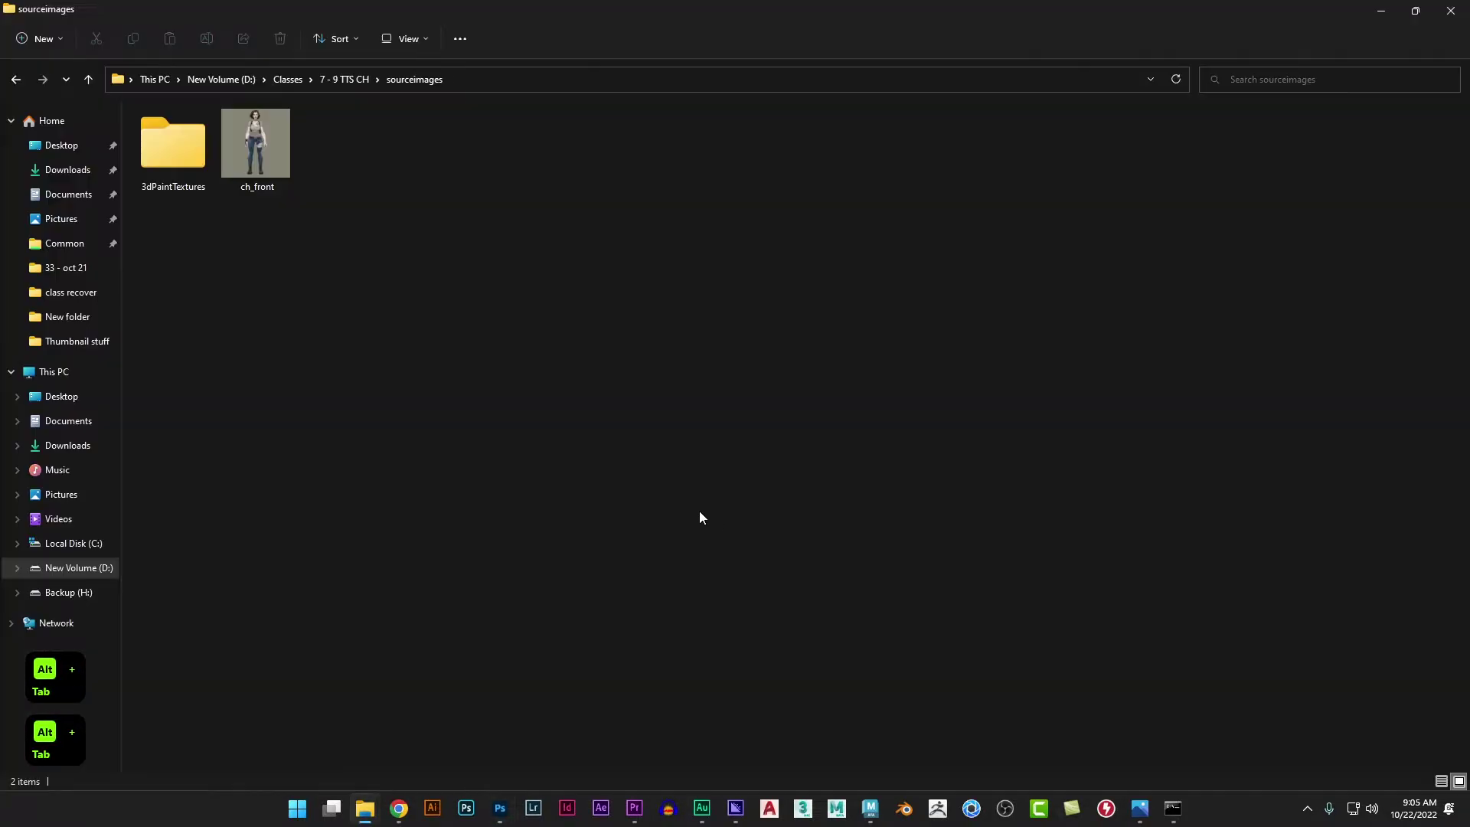
{"action": "key", "text": "alt+Tab"}
{"action": "left_click", "coordinate": [1255, 163]}
{"action": "left_click", "coordinate": [1256, 194]}
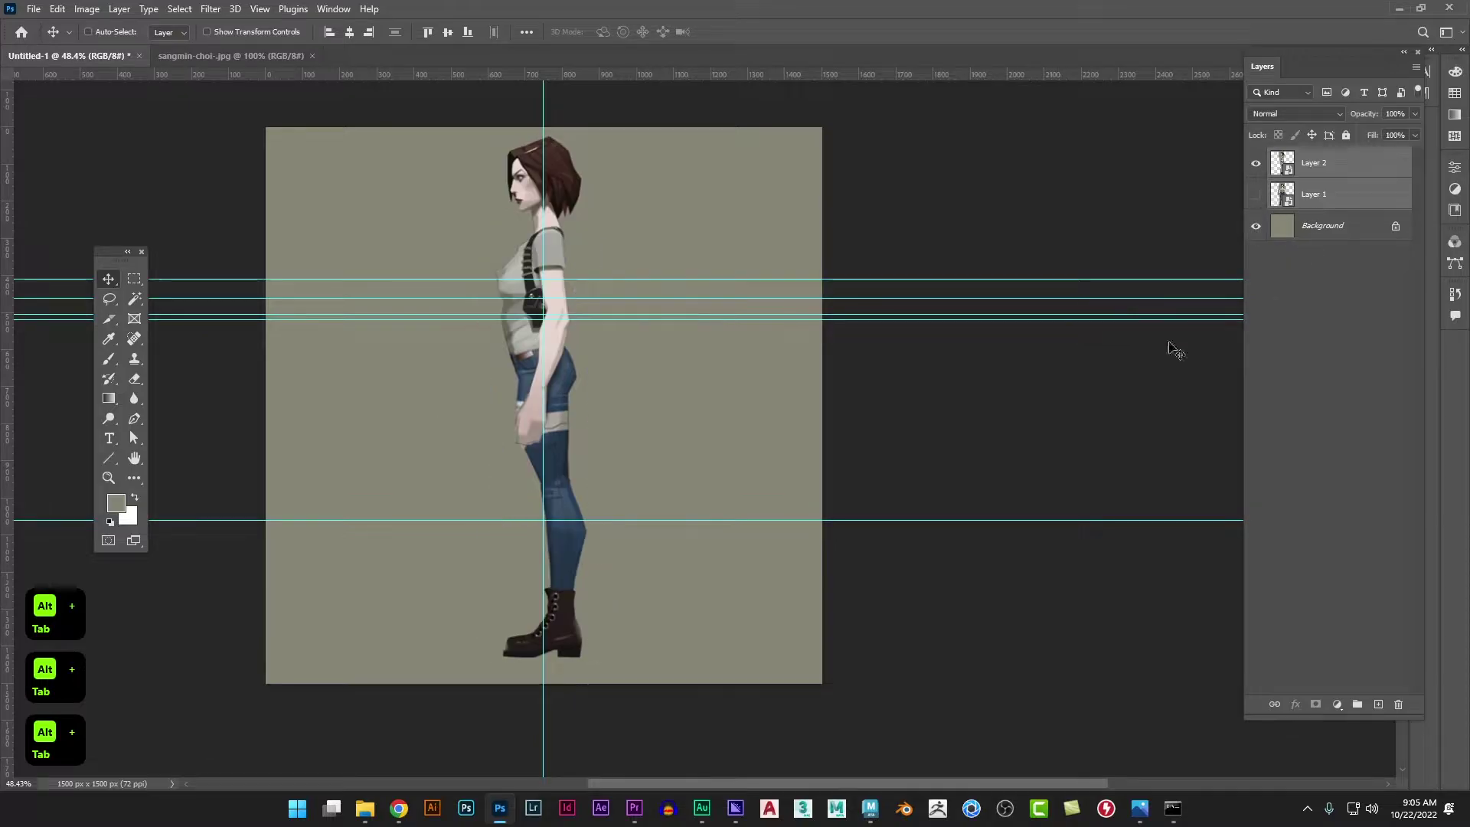
Step: Start saving a copy of the side view in the sourceimages folder with JPEG as the format
{"action": "key", "text": "ctrl+alt+s"}
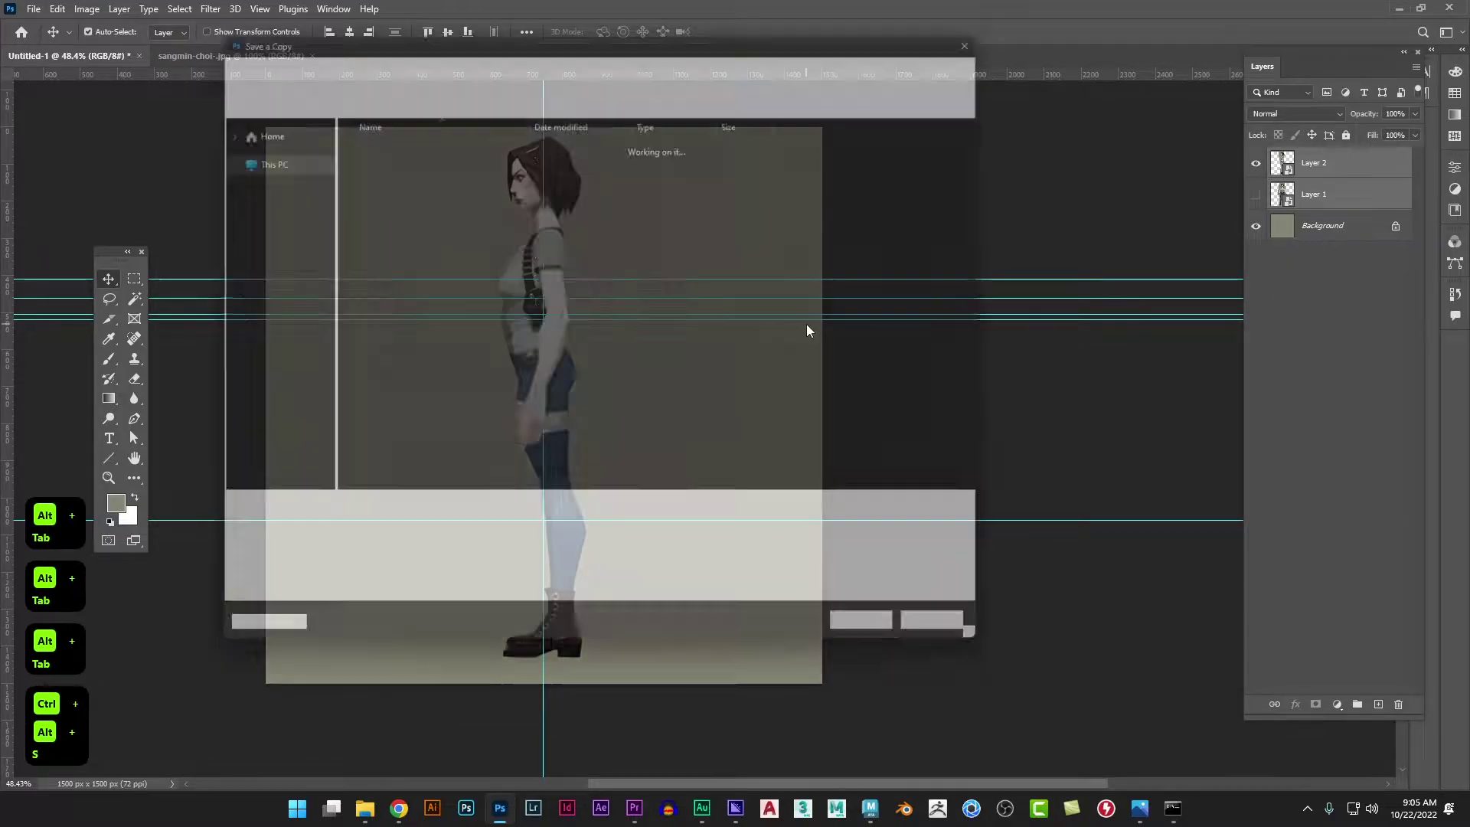
{"action": "type", "text": "D:\\Classes\\7 - 9 TTS CH"}
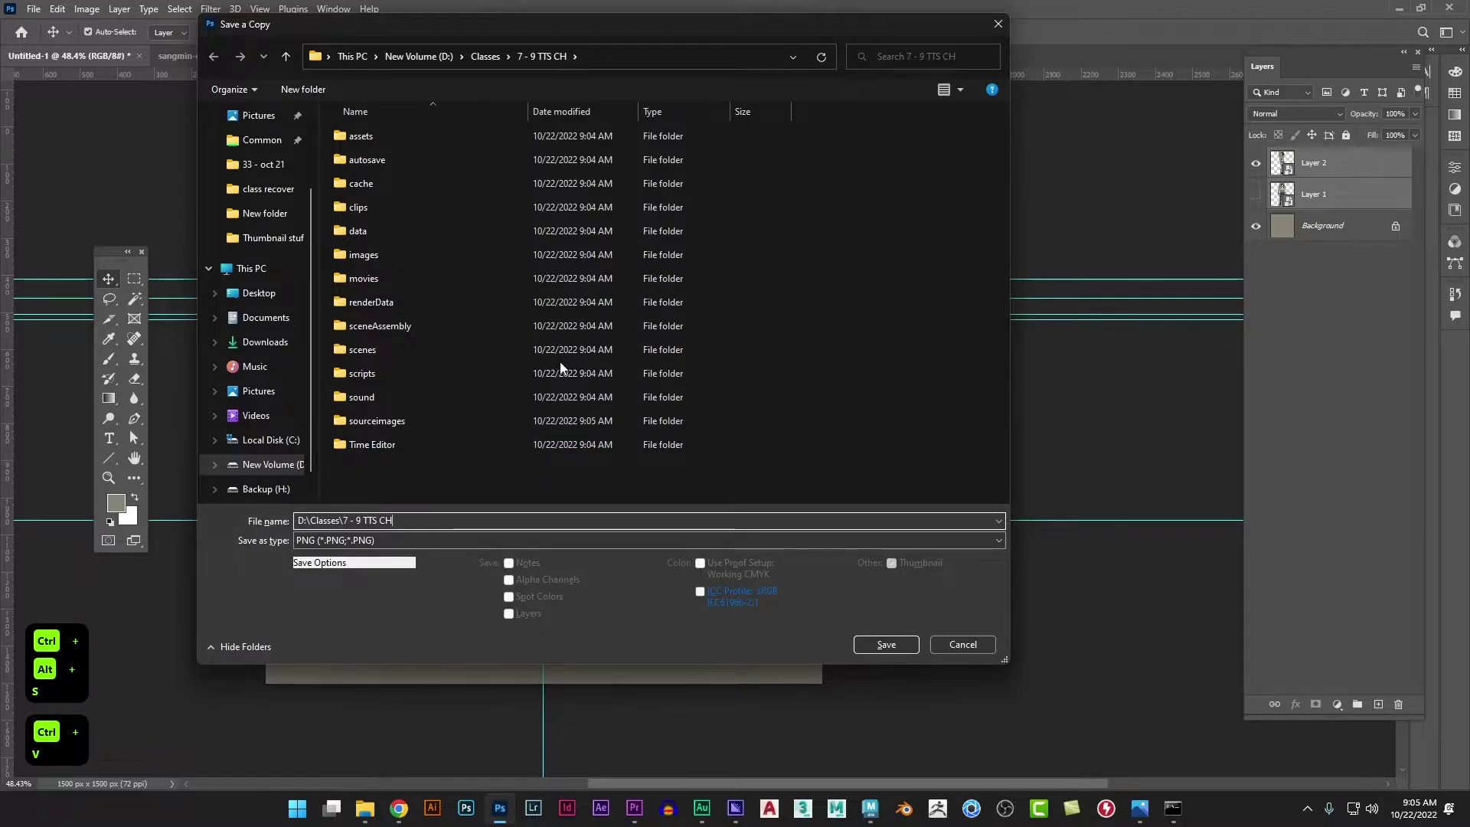
{"action": "key", "text": "ctrl+z"}
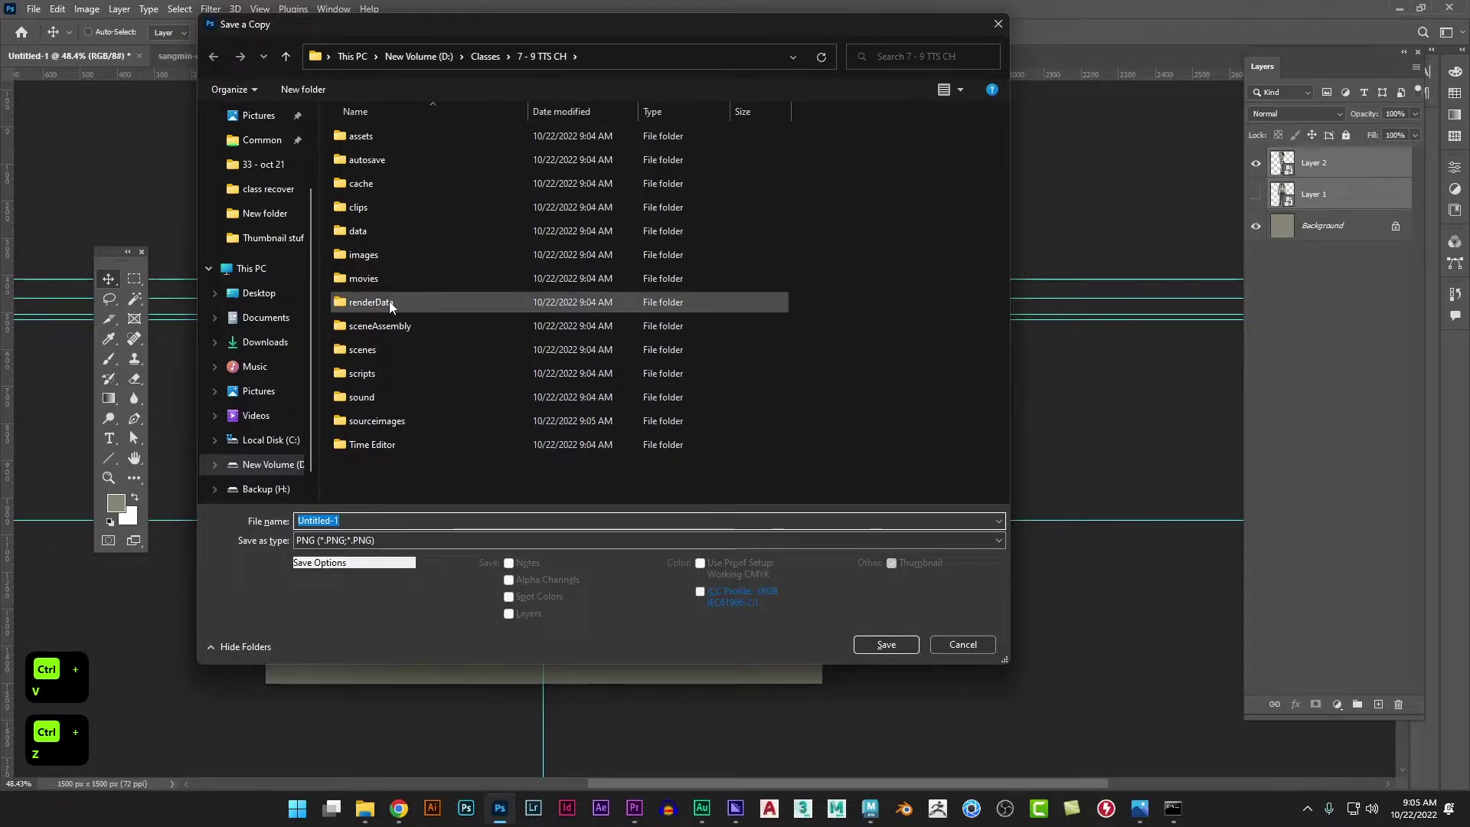
{"action": "double_click", "coordinate": [417, 423]}
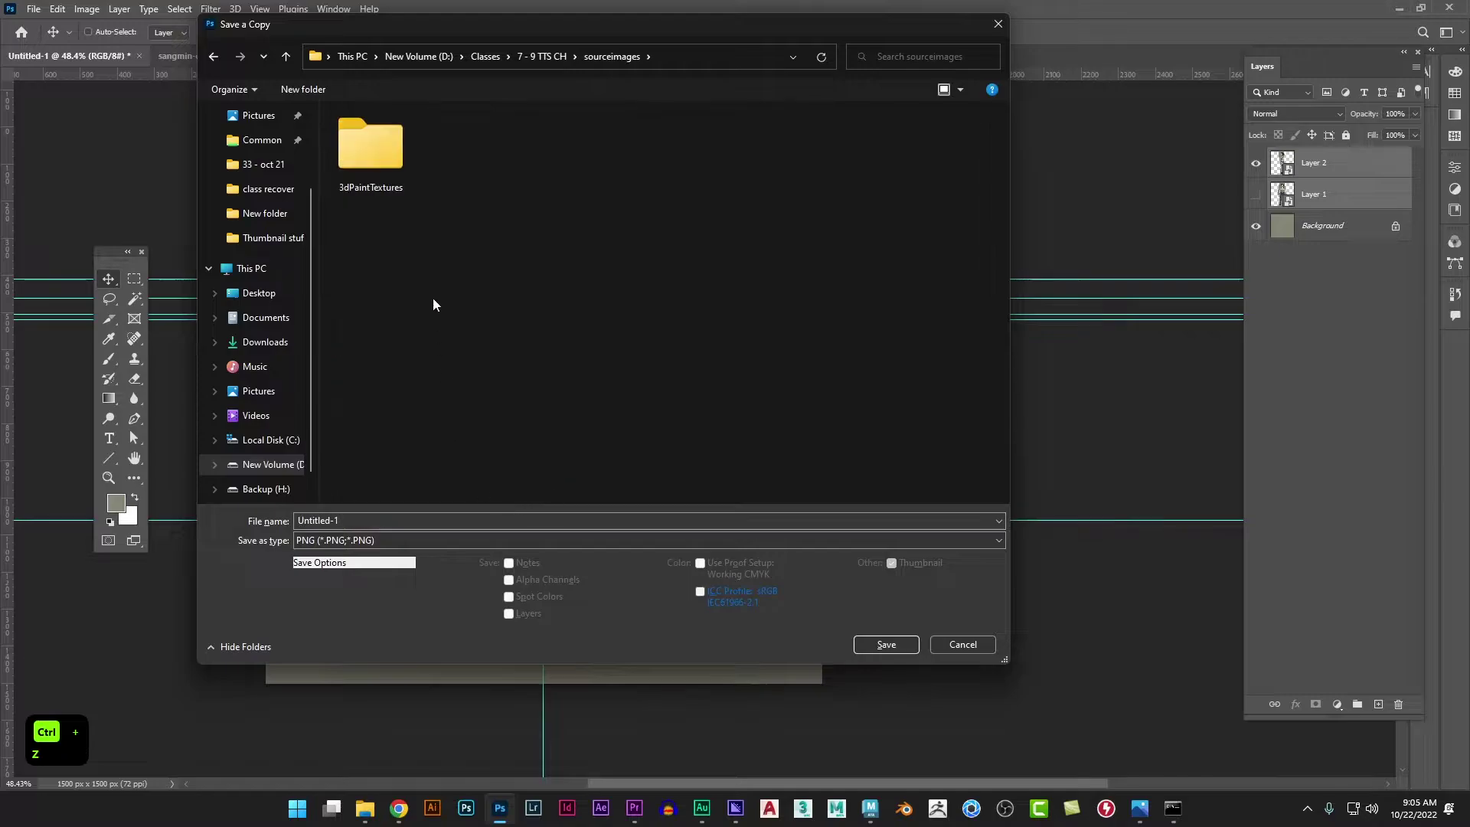
{"action": "left_click", "coordinate": [400, 540]}
{"action": "key", "text": "j"}
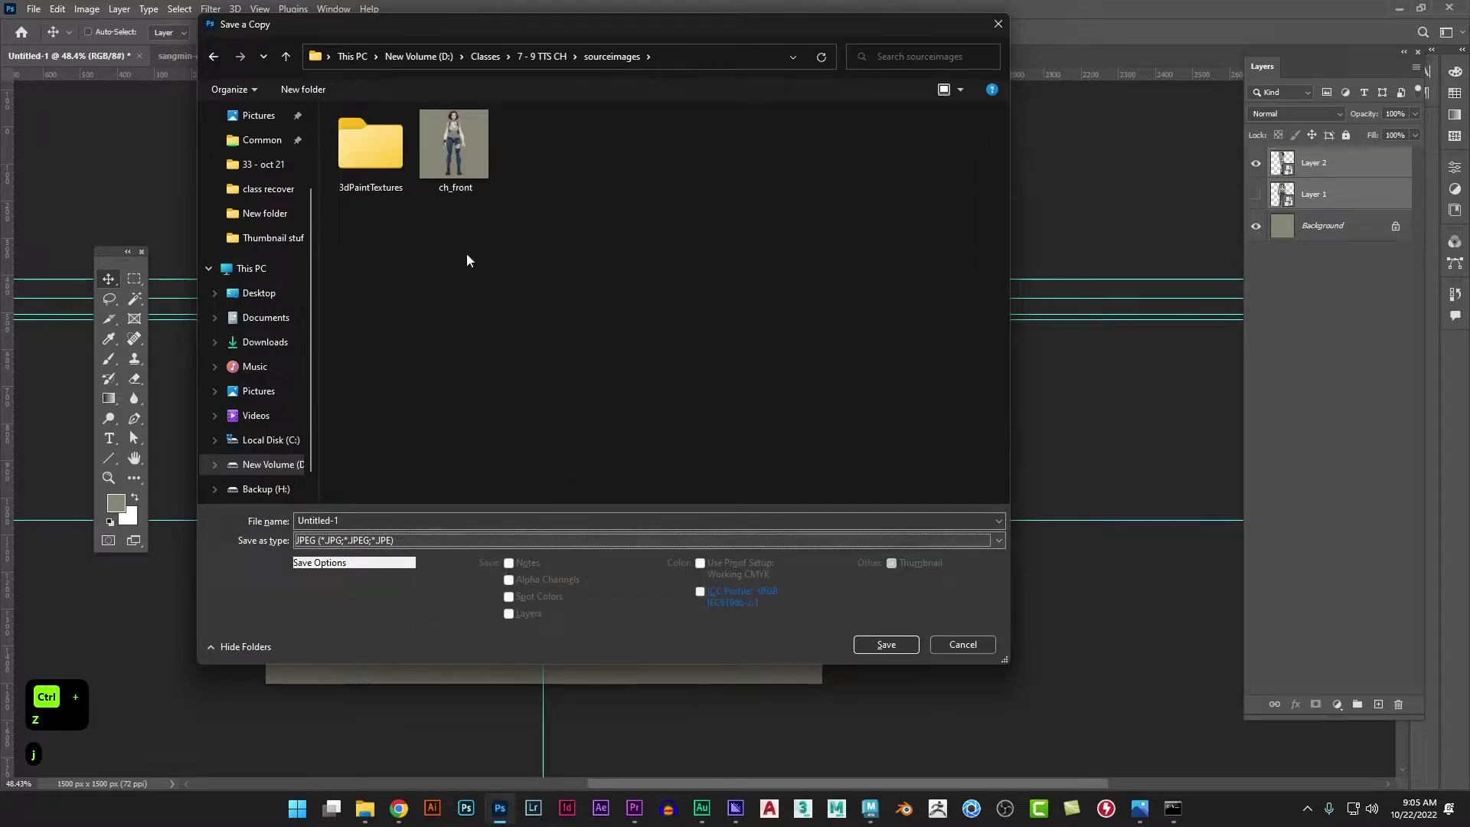
Step: Base the file name on ch_front, change it to ch_left and save the copy with the default JPEG options
{"action": "left_click", "coordinate": [465, 164]}
{"action": "left_click", "coordinate": [381, 521]}
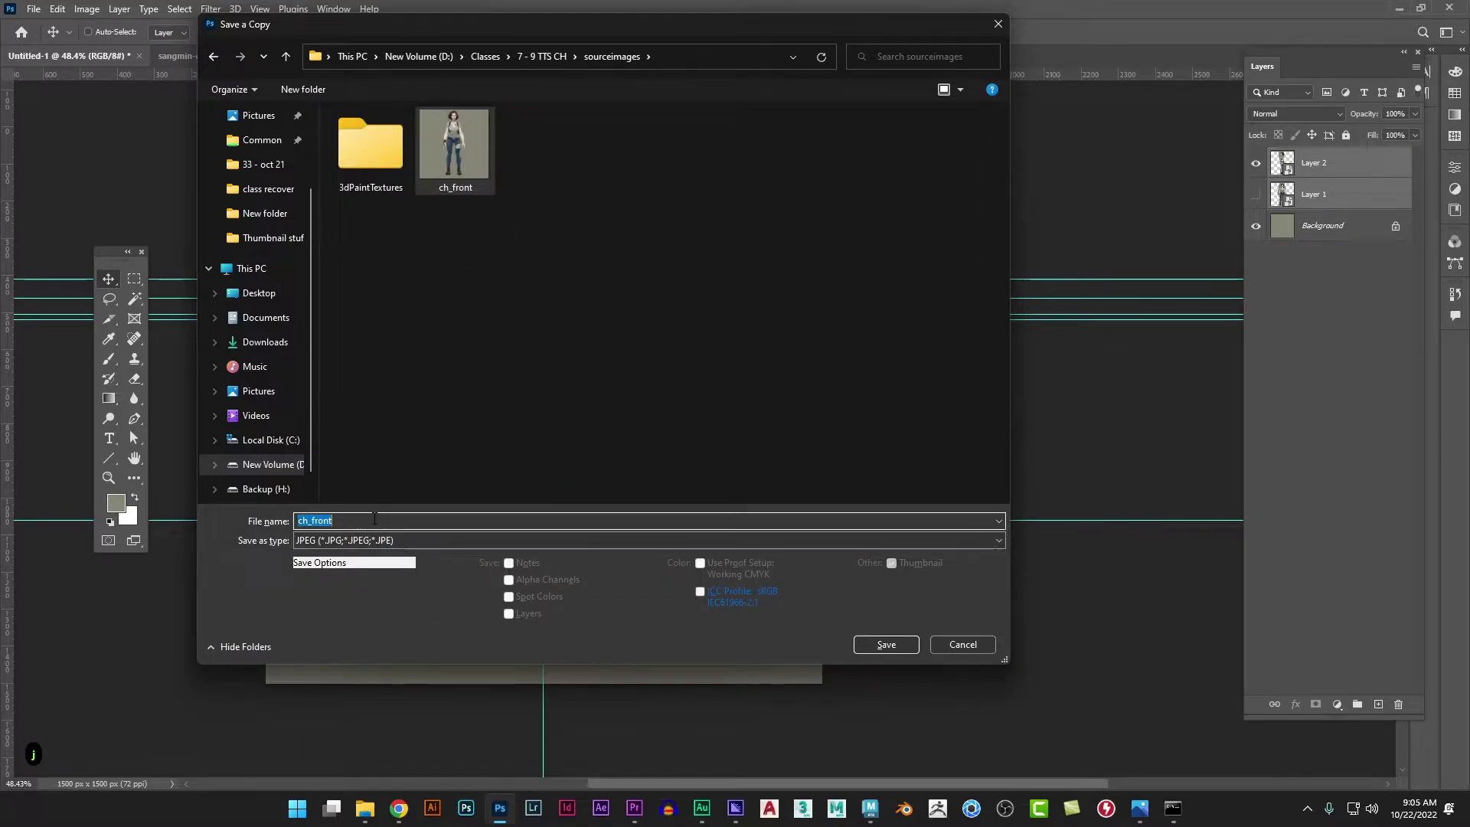
{"action": "left_click", "coordinate": [381, 521]}
{"action": "key", "text": "shift+Left"}
{"action": "key", "text": "shift+Left"}
{"action": "key", "text": "shift+Left"}
{"action": "key", "text": "shift+Left"}
{"action": "key", "text": "shift+Left"}
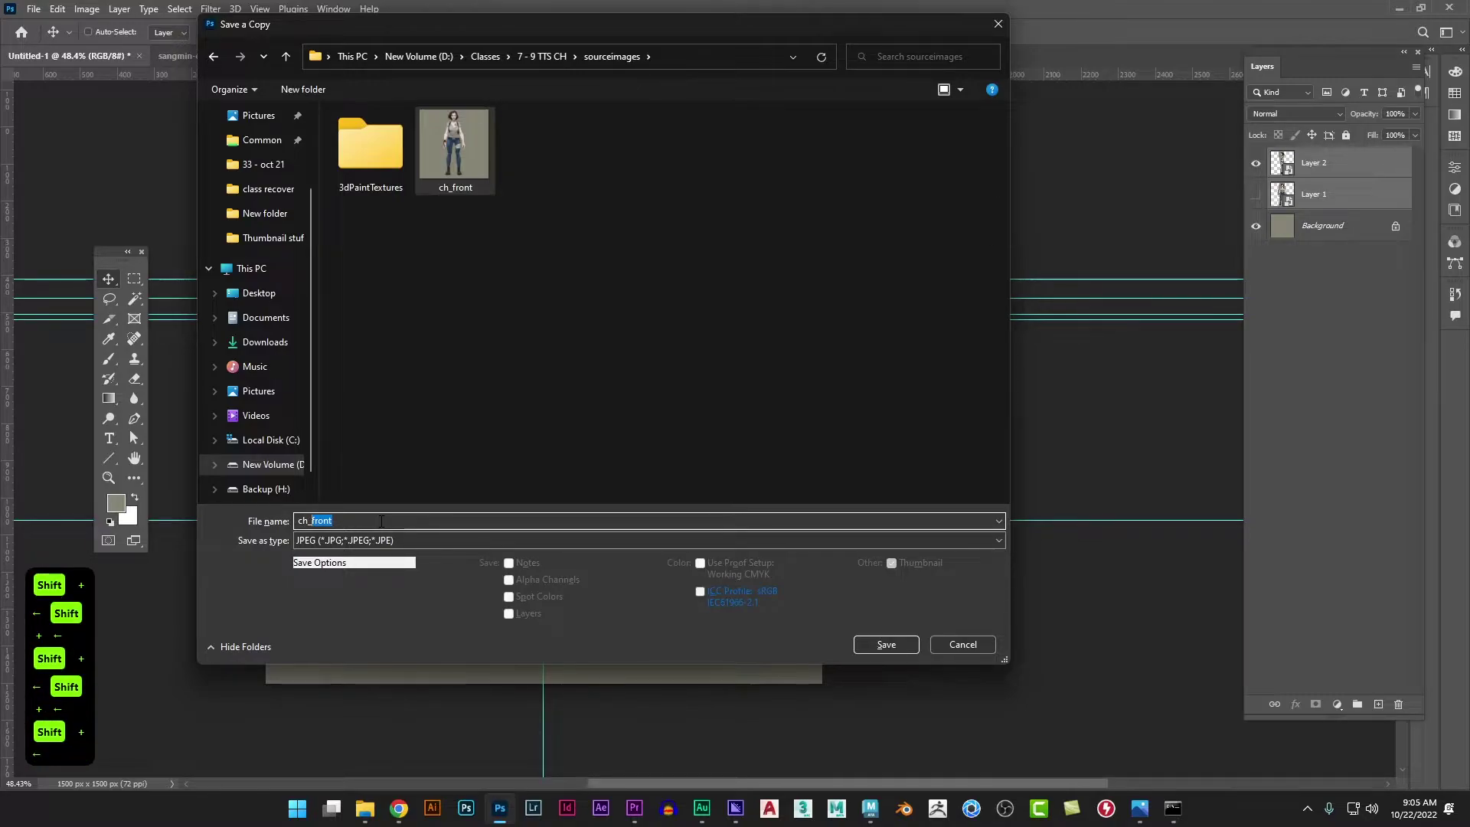
{"action": "type", "text": "left"}
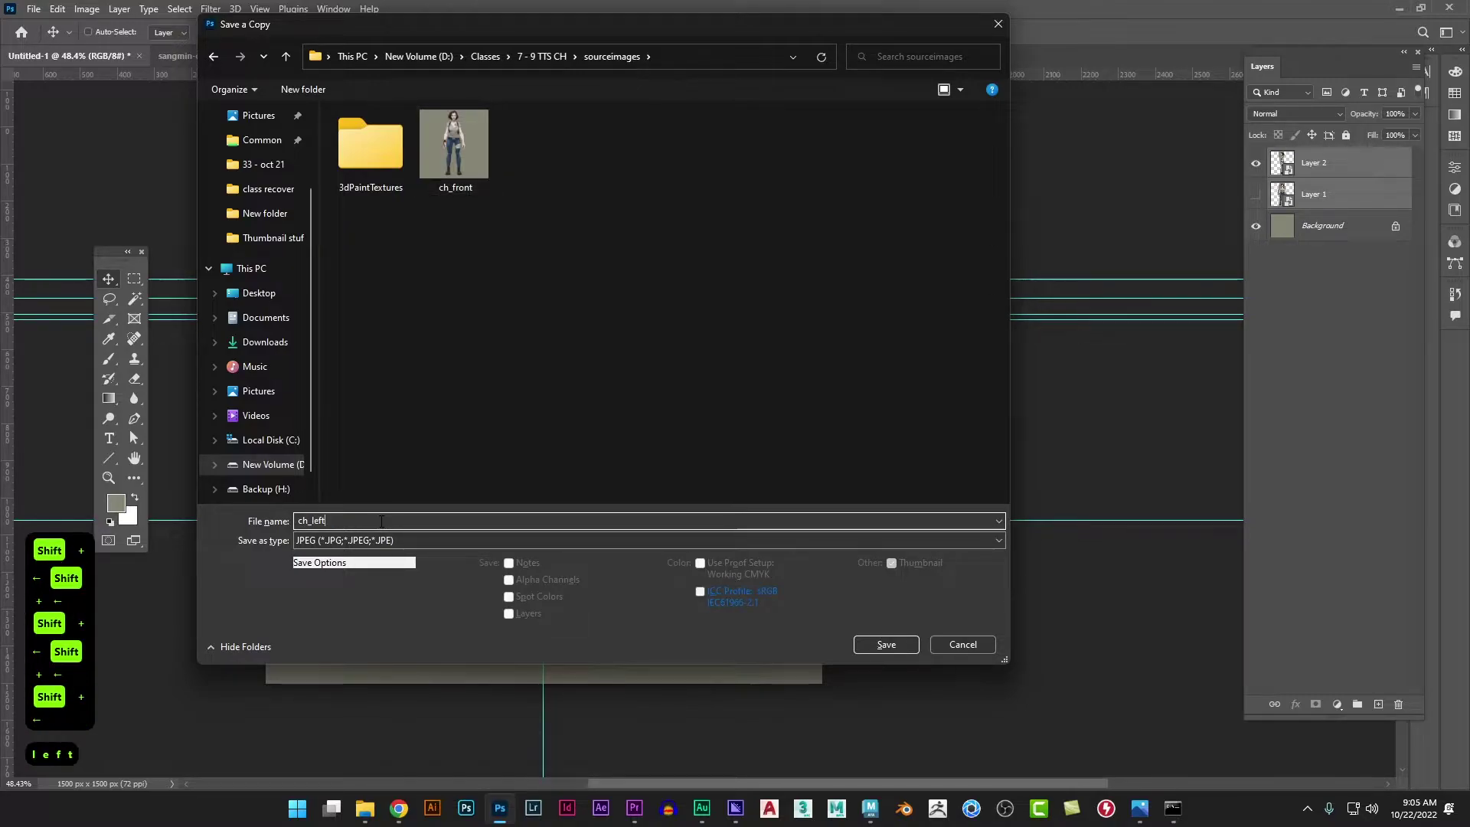
{"action": "key", "text": "Return"}
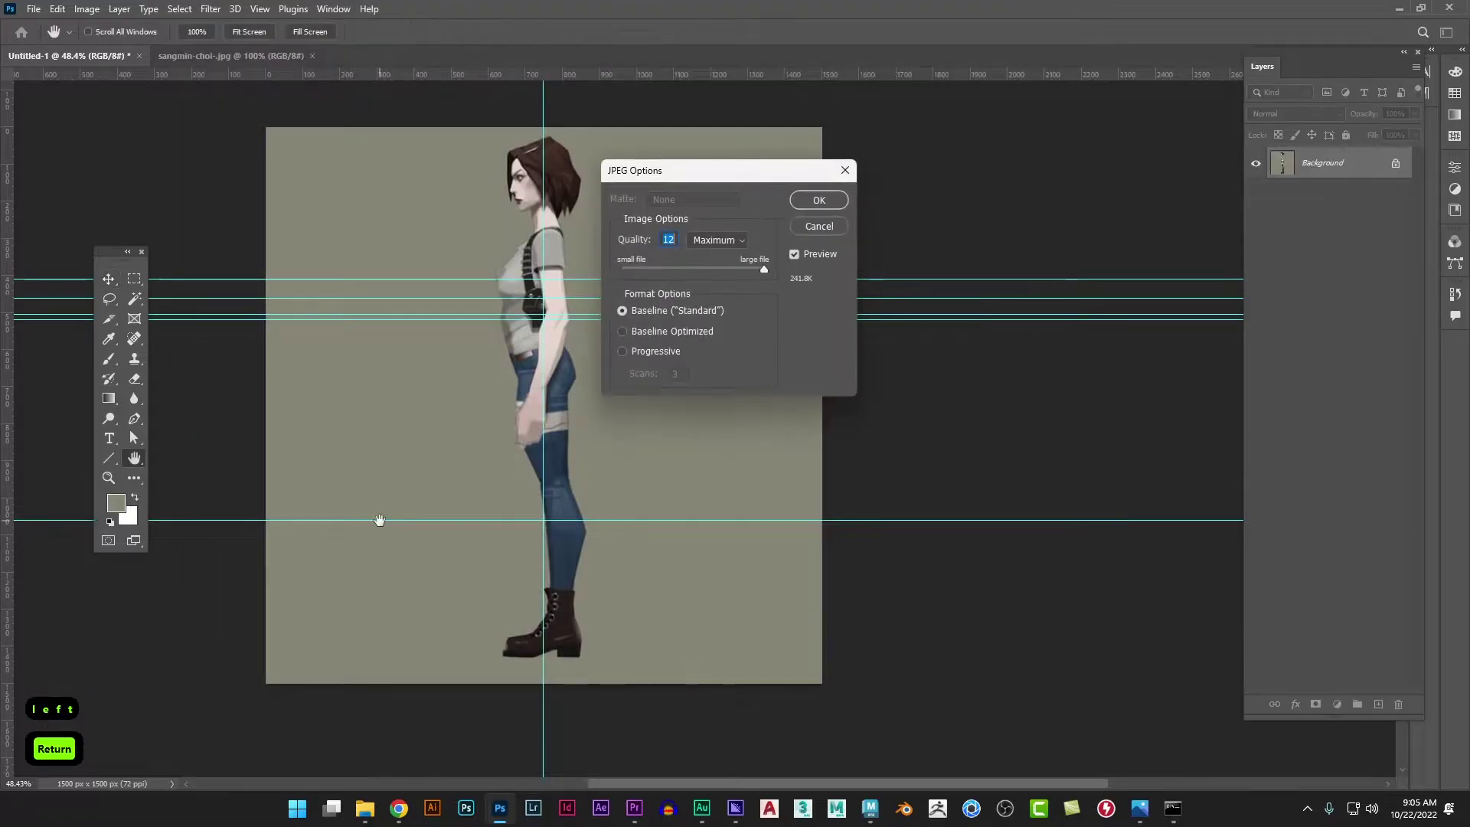
{"action": "key", "text": "Return"}
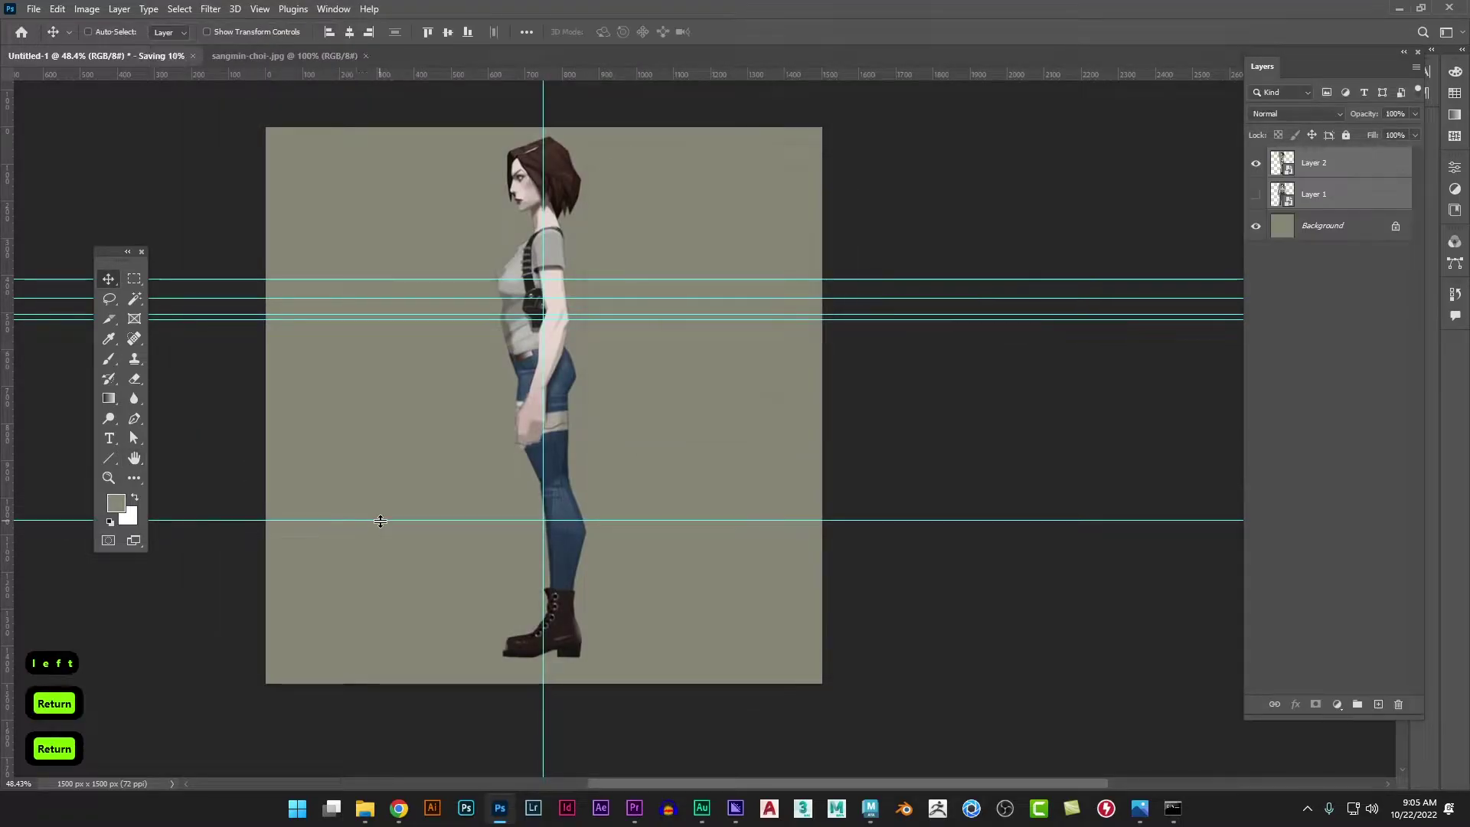
Step: Save the layered document as Untitled-1 in Photoshop format in sourceimages with Maximize Compatibility on
{"action": "key", "text": "v"}
{"action": "key", "text": "ctrl+s"}
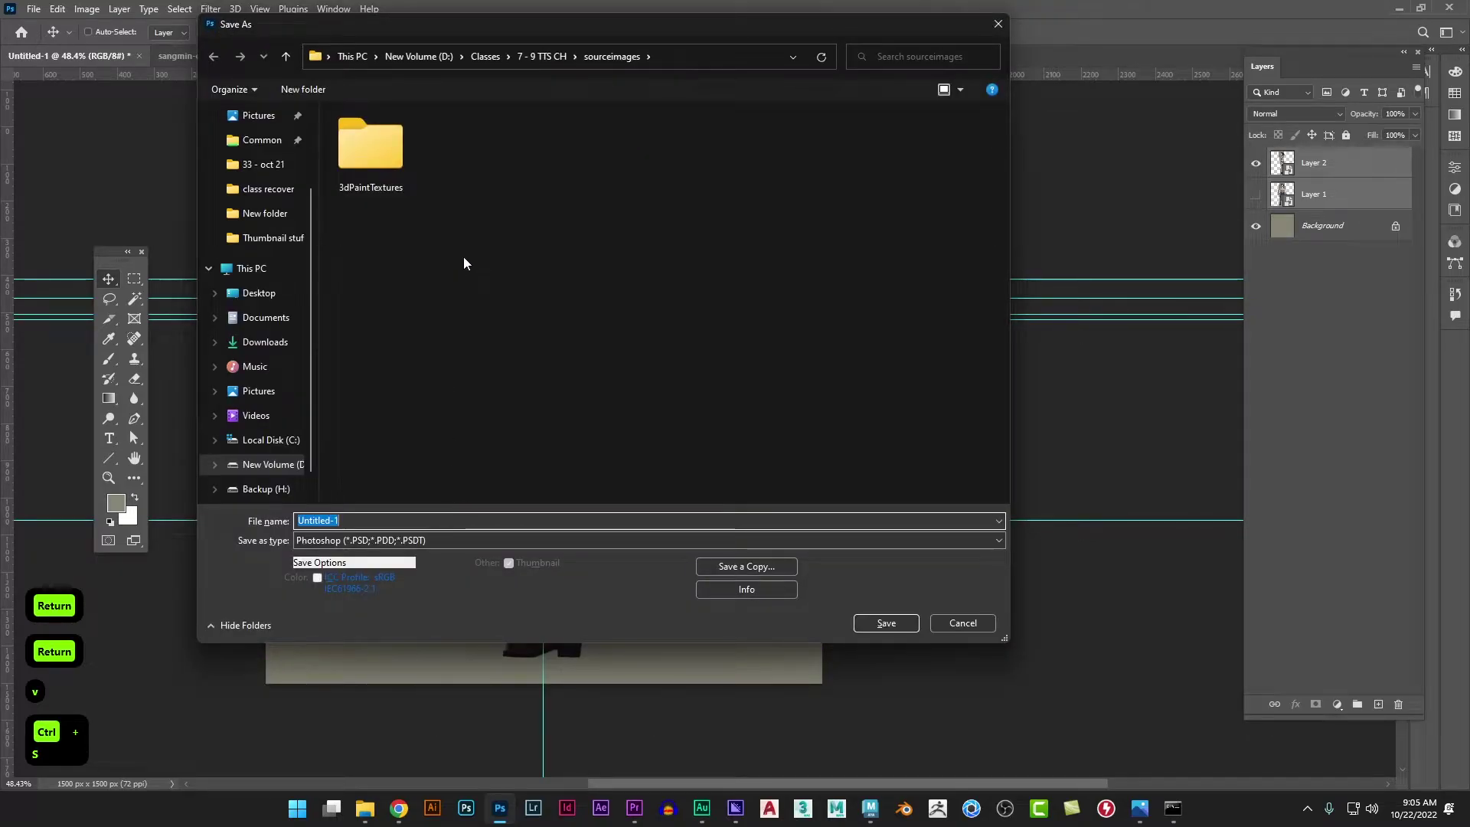
{"action": "key", "text": "Return"}
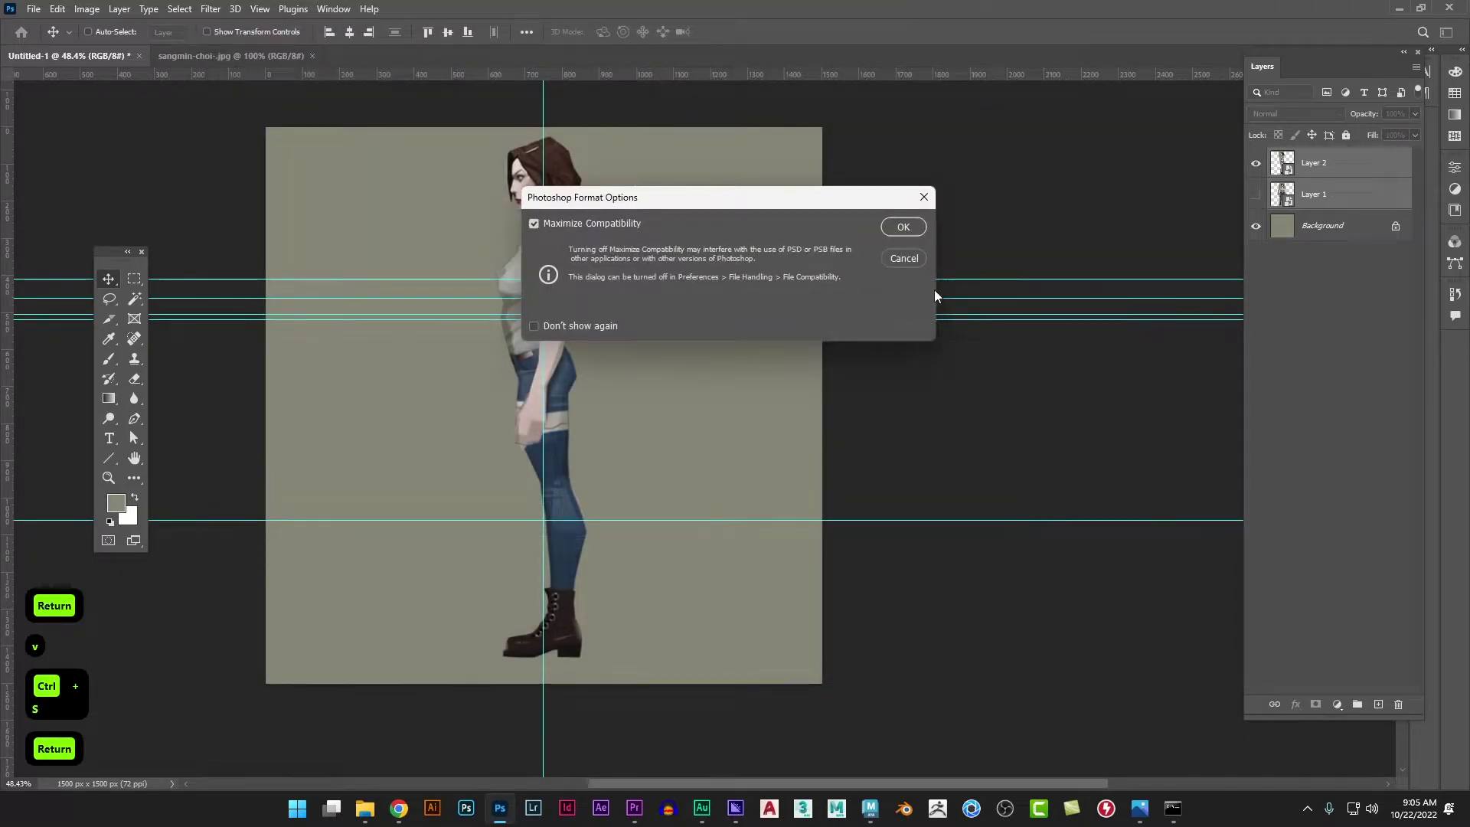
{"action": "left_click", "coordinate": [896, 229]}
Step: Close the saved layered document, clear the selection in the original reference sheet and close that too
{"action": "key", "text": "ctrl+w"}
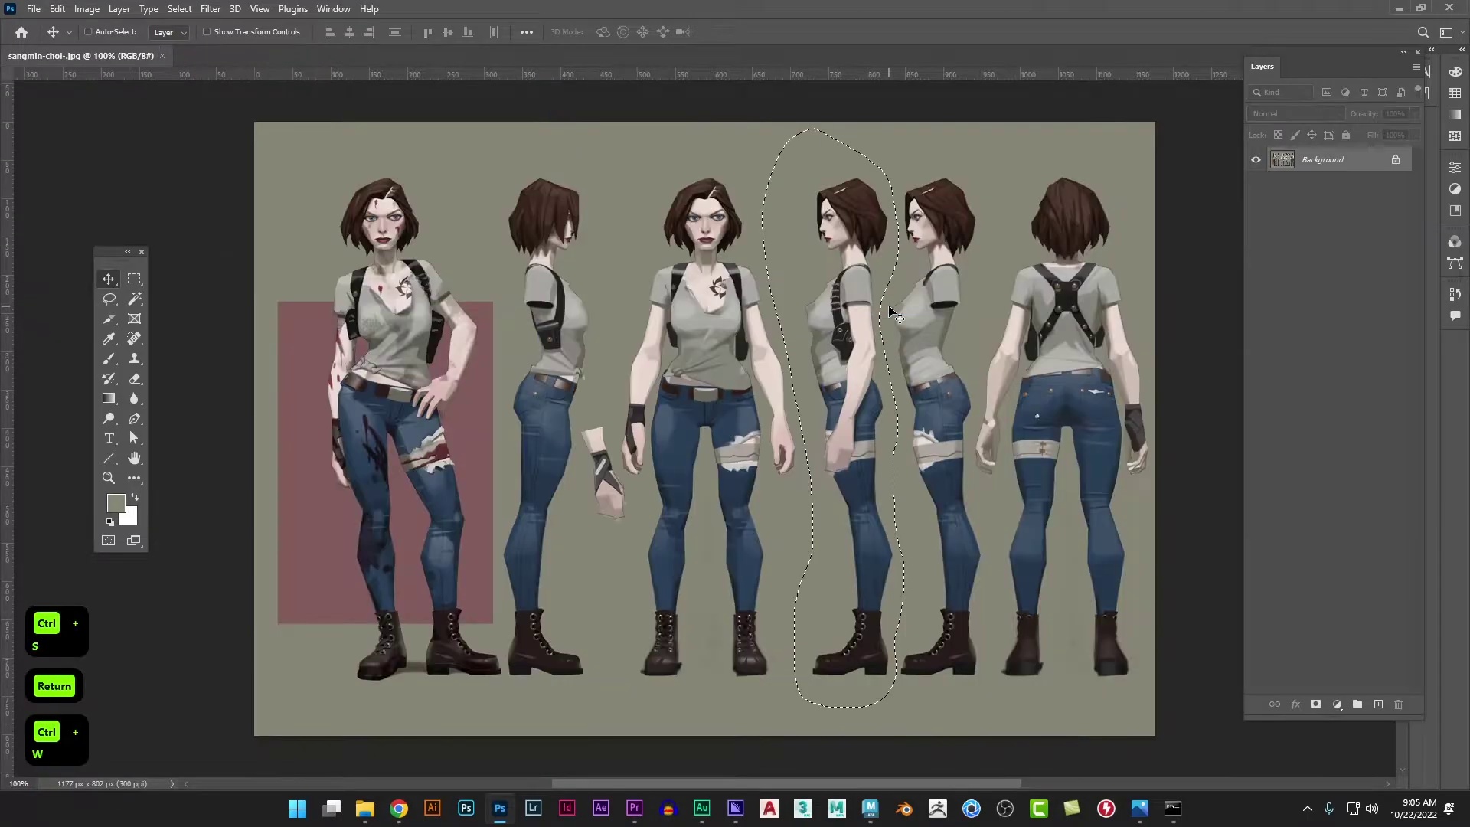
{"action": "key", "text": "ctrl+d"}
{"action": "key", "text": "ctrl+w"}
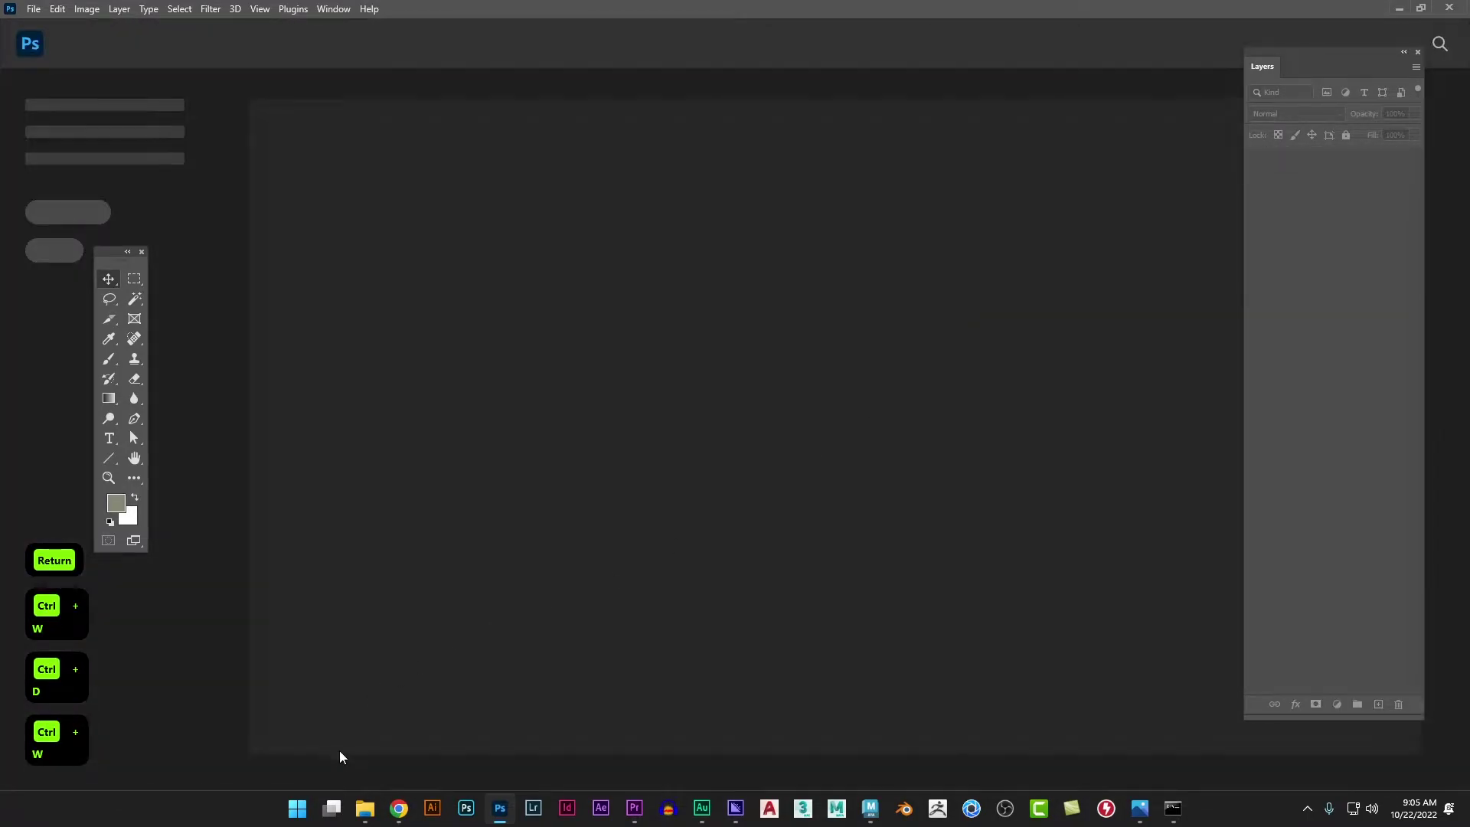
Step: Switch to File Explorer, move the original reference sheet image from Downloads into sourceimages and enlarge the thumbnails
{"action": "mouse_move", "coordinate": [365, 805]}
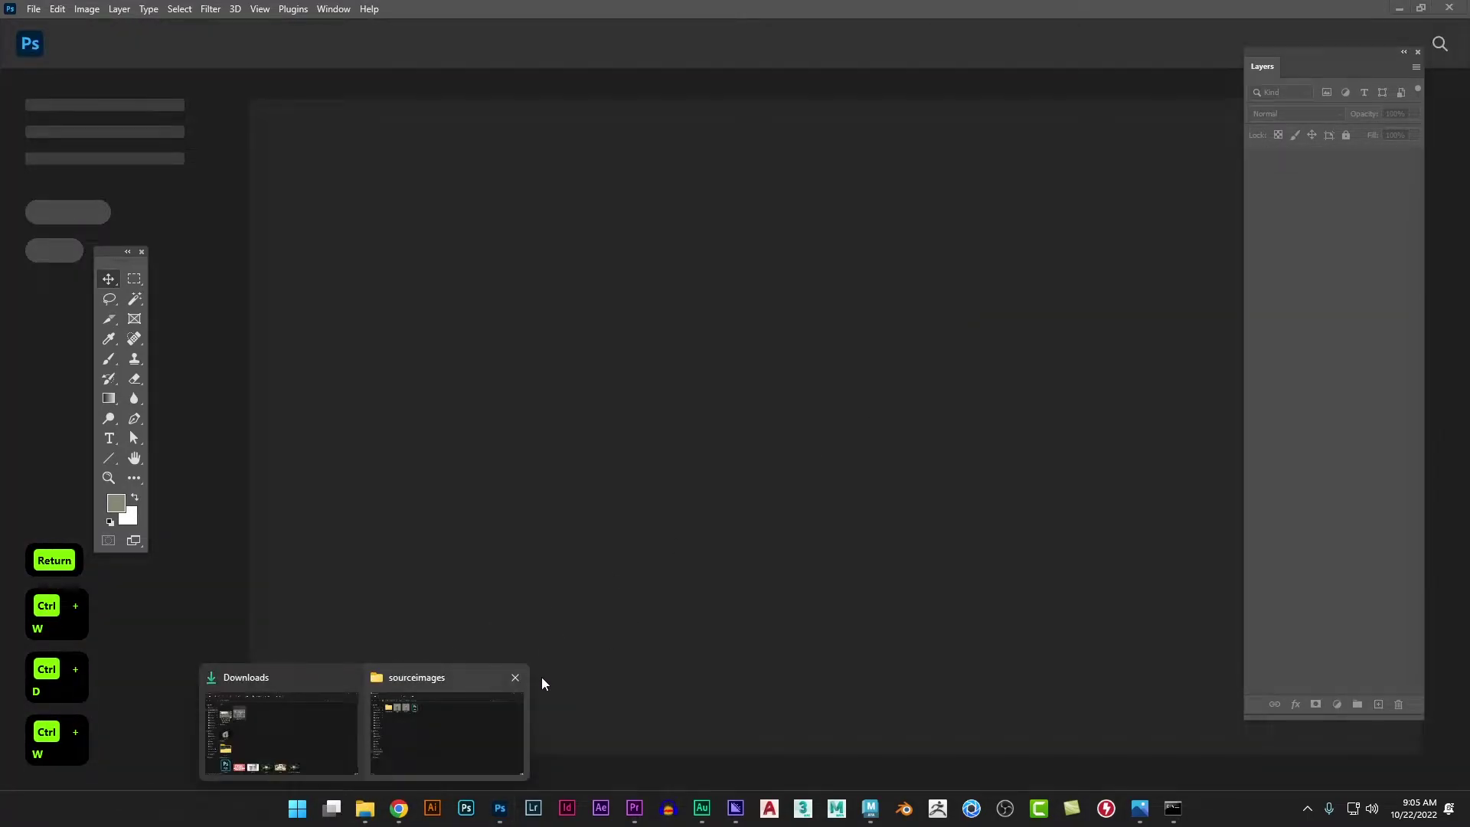
{"action": "left_click", "coordinate": [319, 732]}
{"action": "key", "text": "ctrl+x"}
{"action": "key", "text": "alt+Tab"}
{"action": "key", "text": "alt+Tab"}
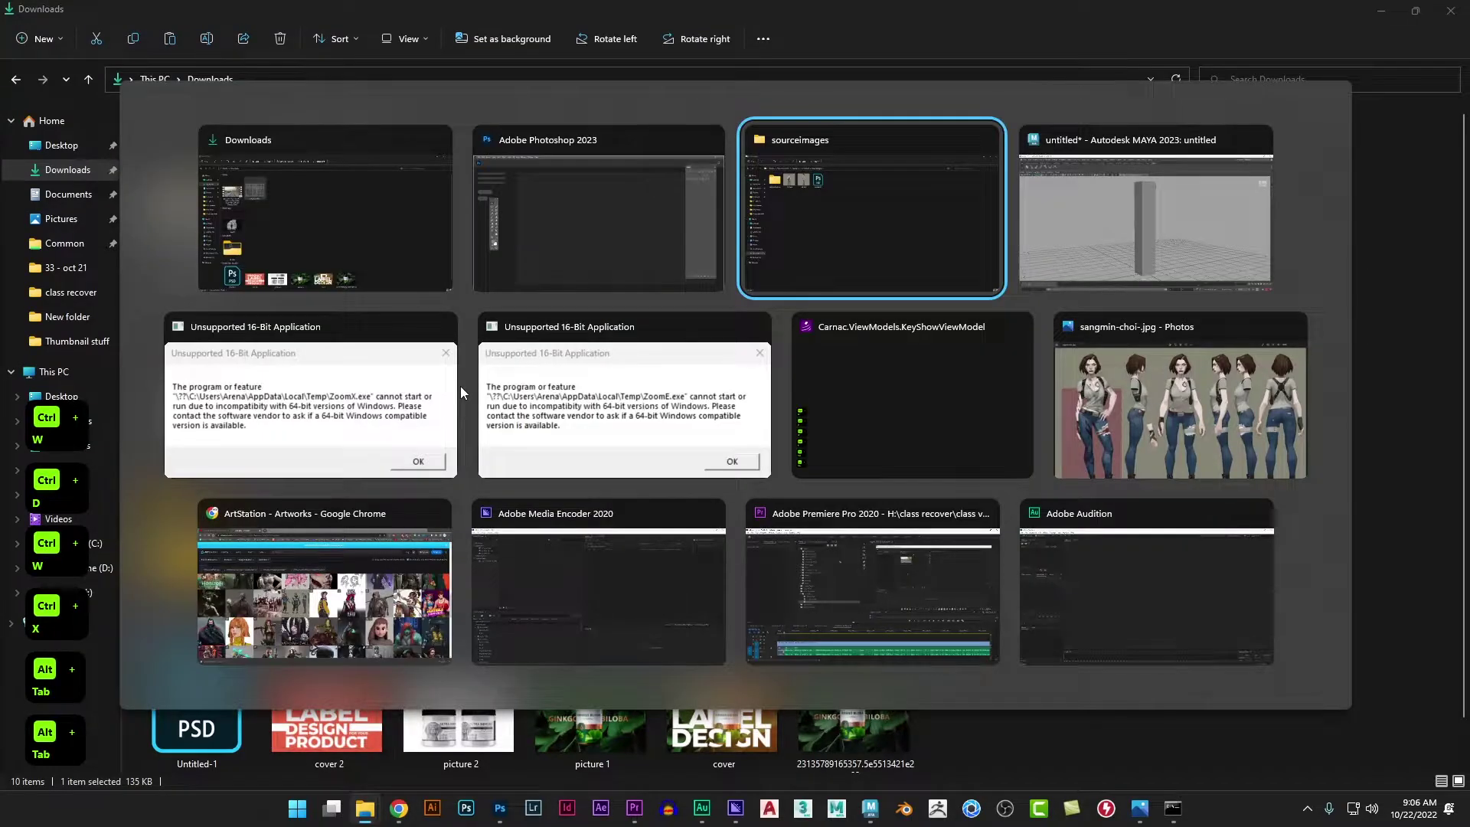
{"action": "key", "text": "ctrl+v"}
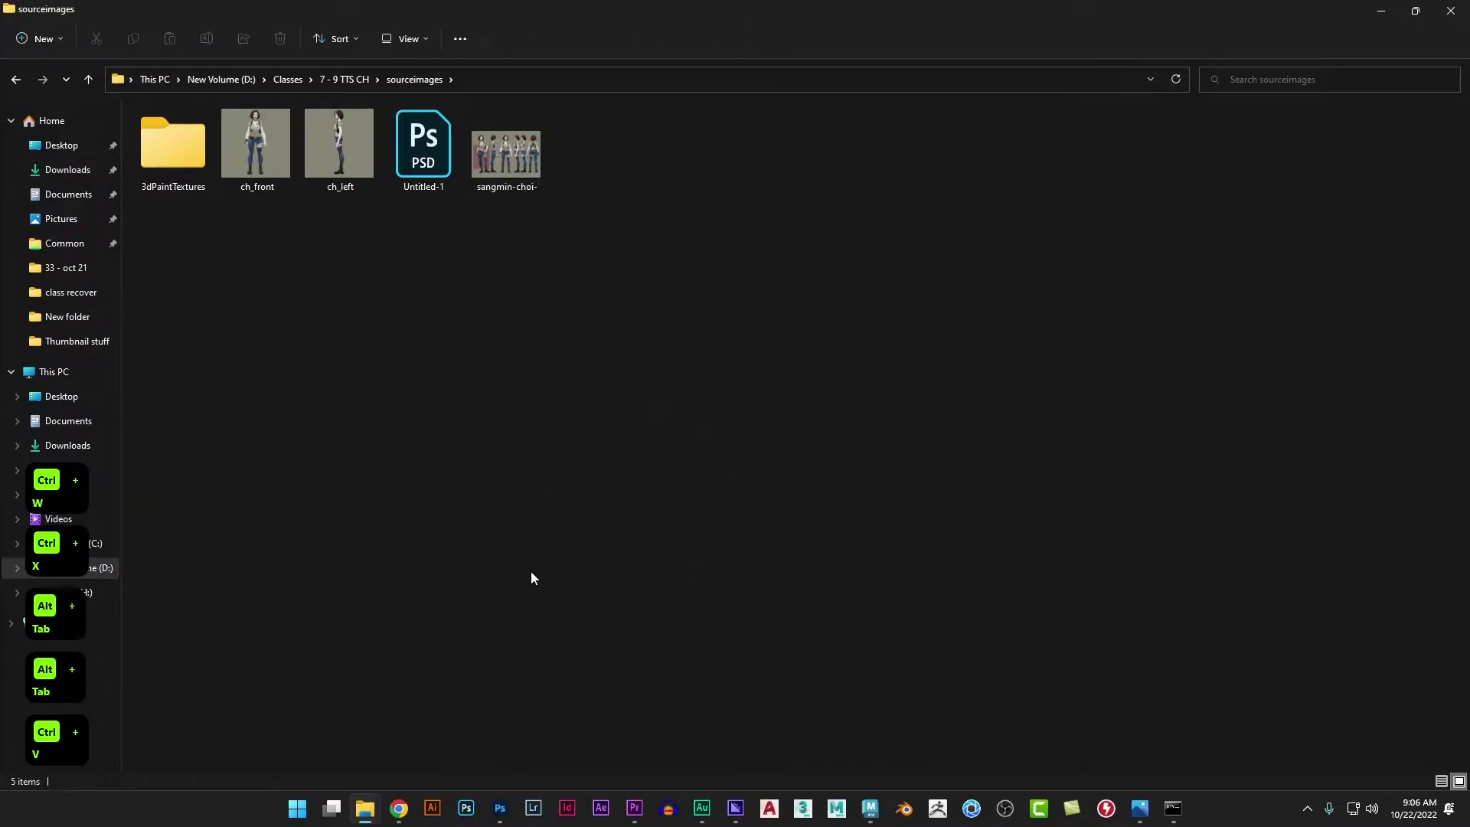
{"action": "scroll", "coordinate": [531, 575], "scroll_direction": "up", "scroll_amount": 2, "text": "ctrl"}
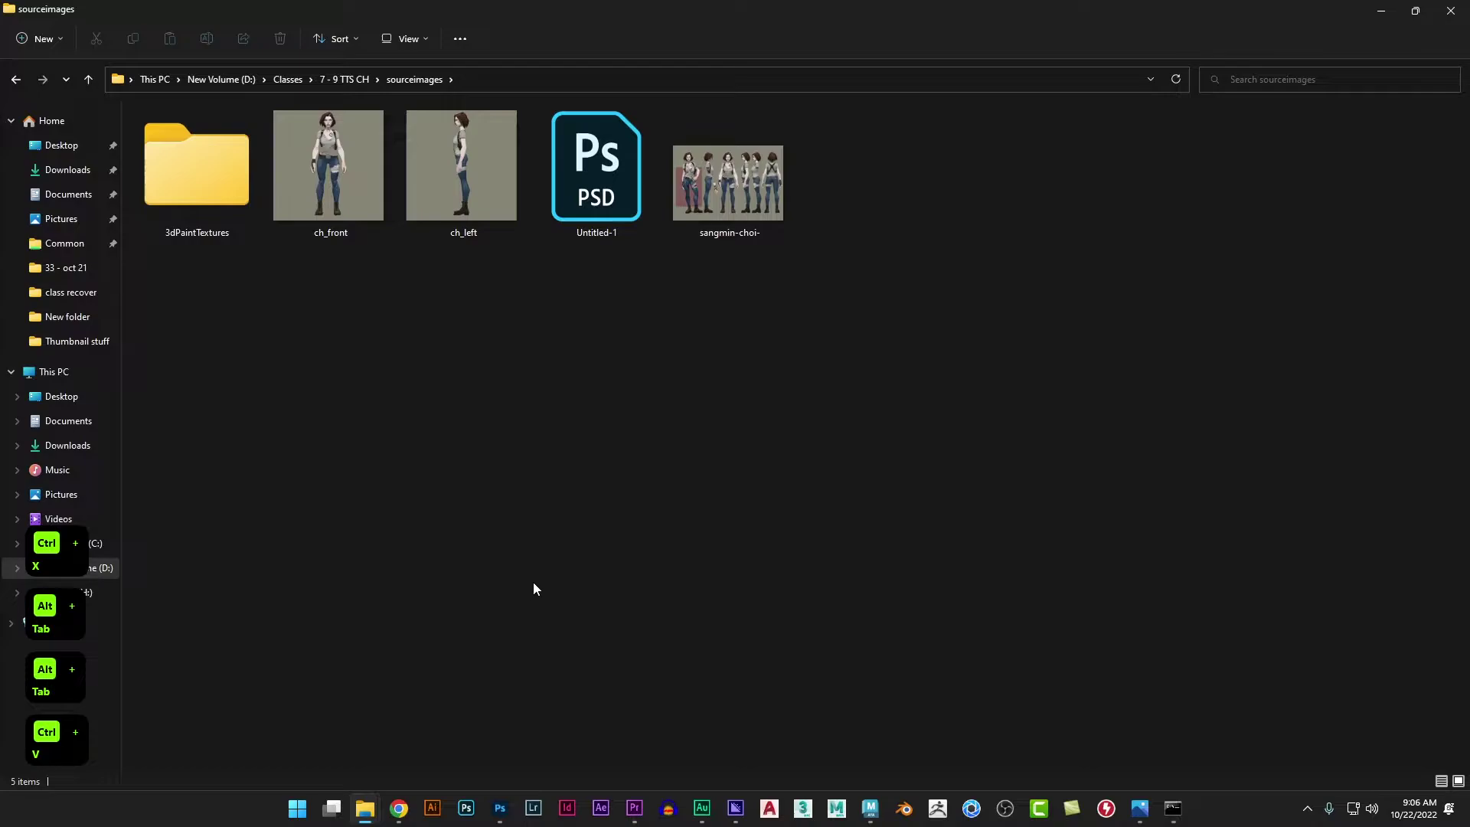
Step: Switch to Maya and save the scene as ch_bp in Maya Binary format in the project's scenes folder
{"action": "left_click", "coordinate": [869, 806]}
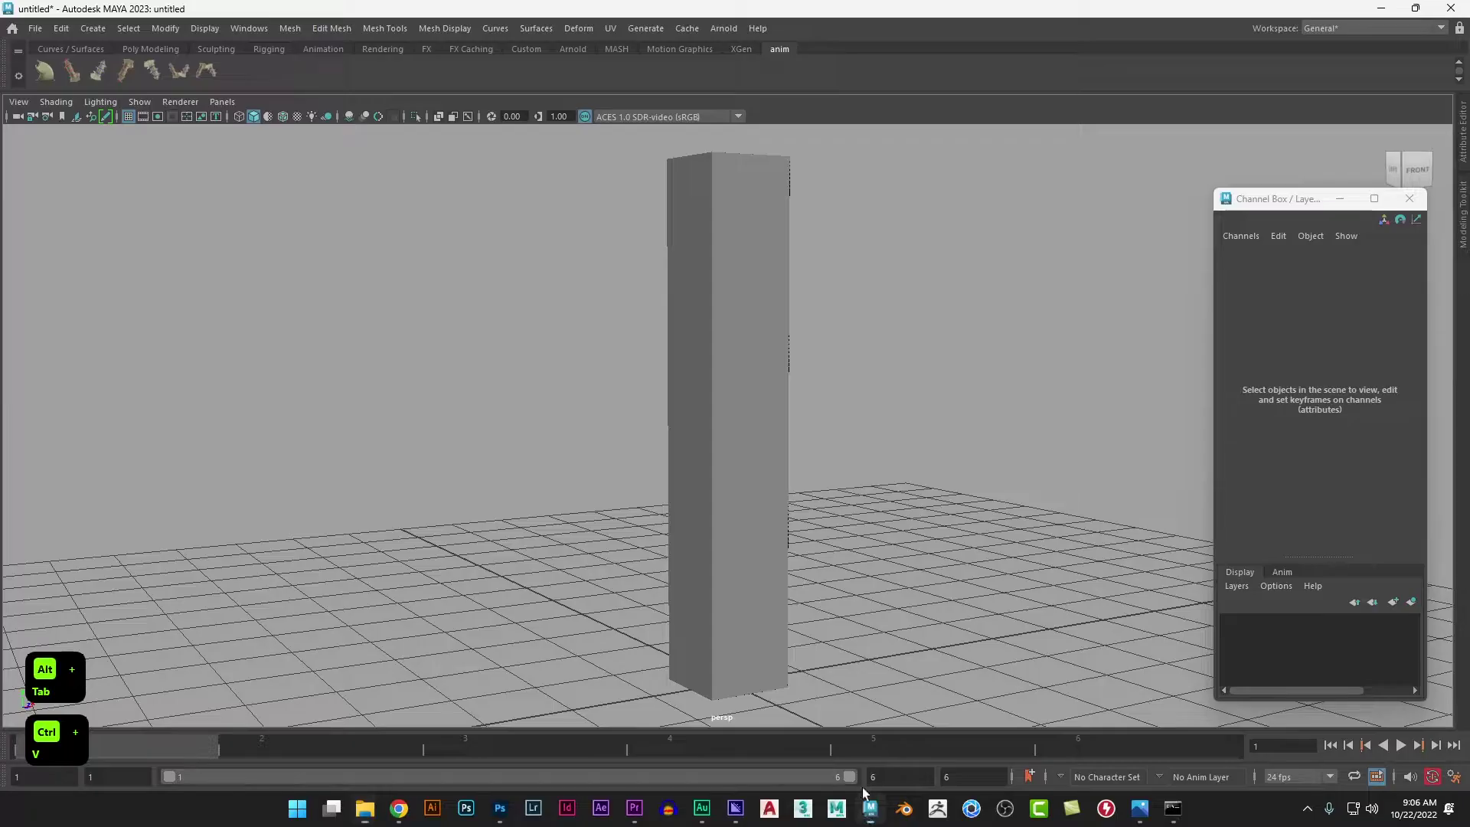
{"action": "key", "text": "ctrl+s"}
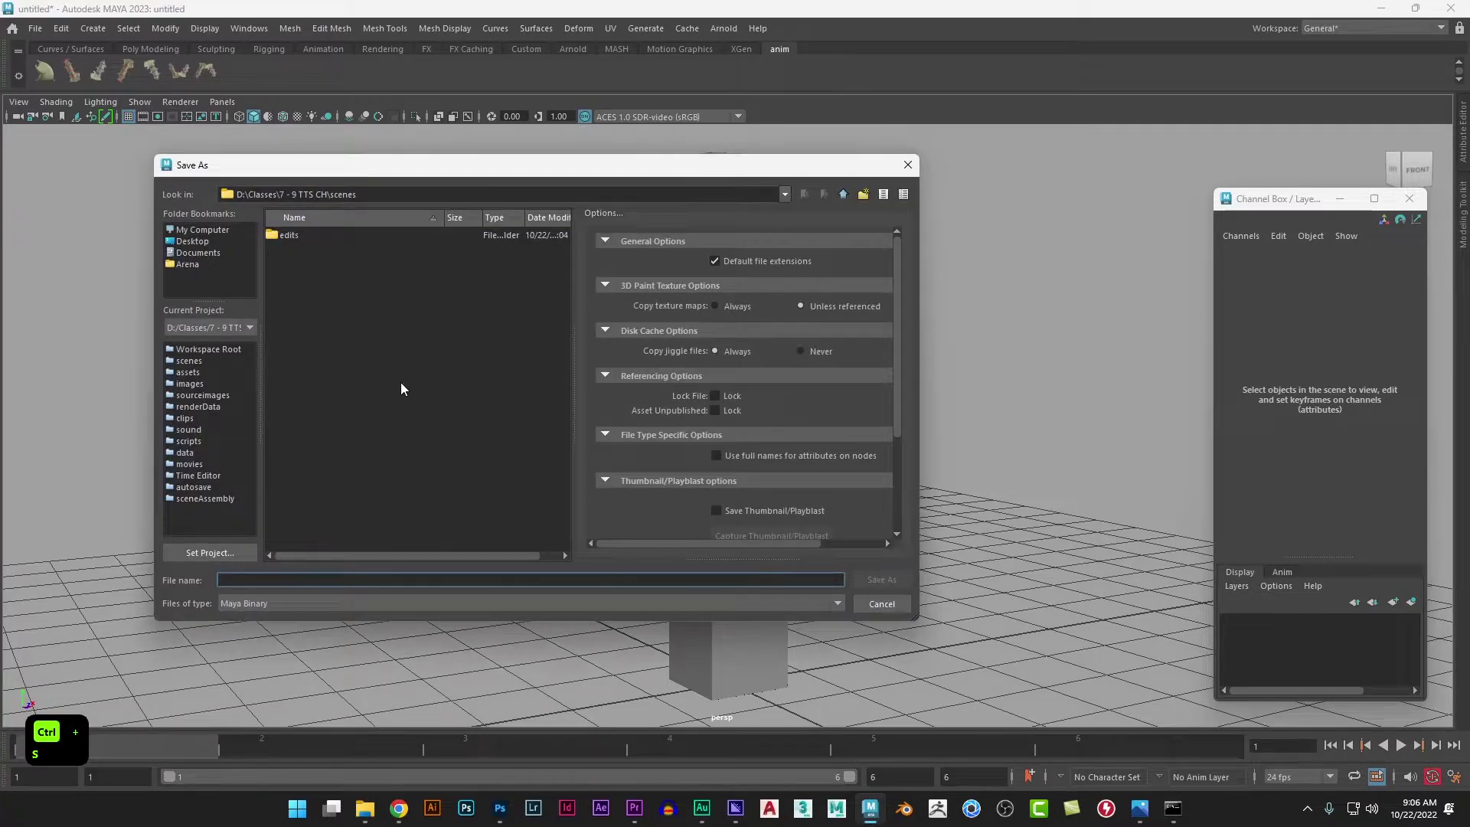
{"action": "type", "text": "bp"}
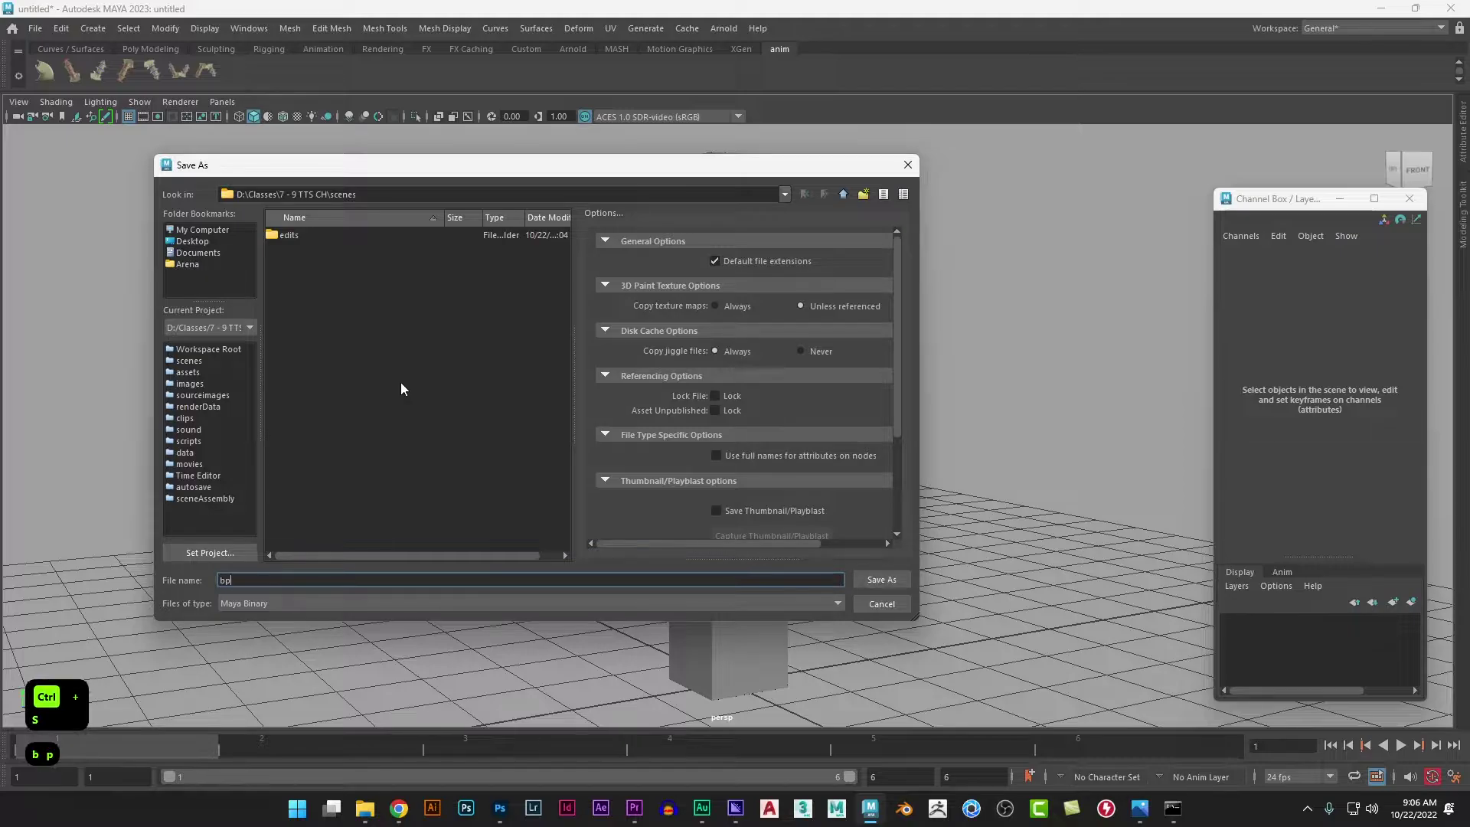
{"action": "key", "text": "ctrl+Left"}
{"action": "key", "text": "ctrl+Left"}
{"action": "type", "text": "ch_"}
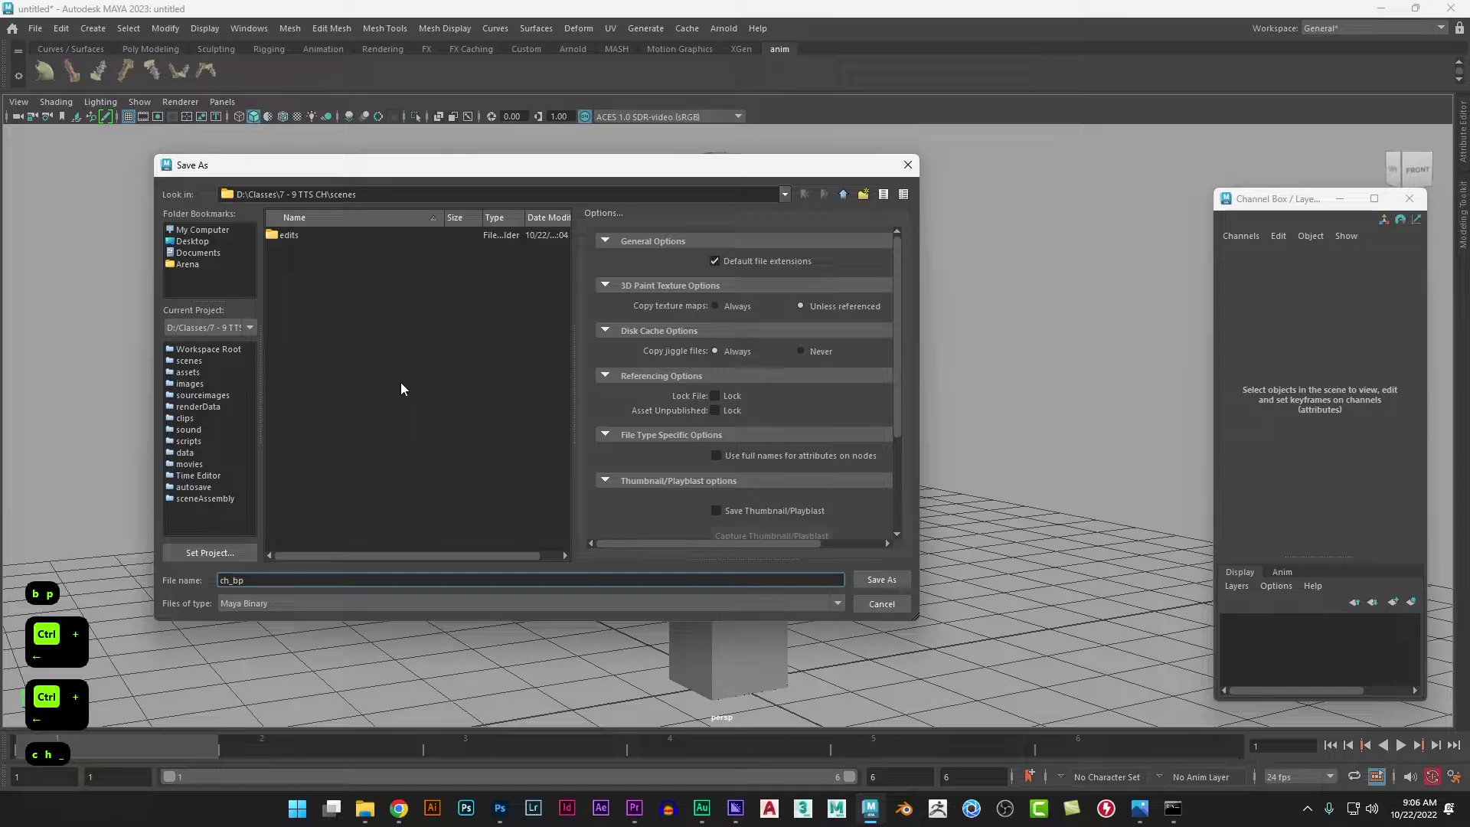
{"action": "key", "text": "Return"}
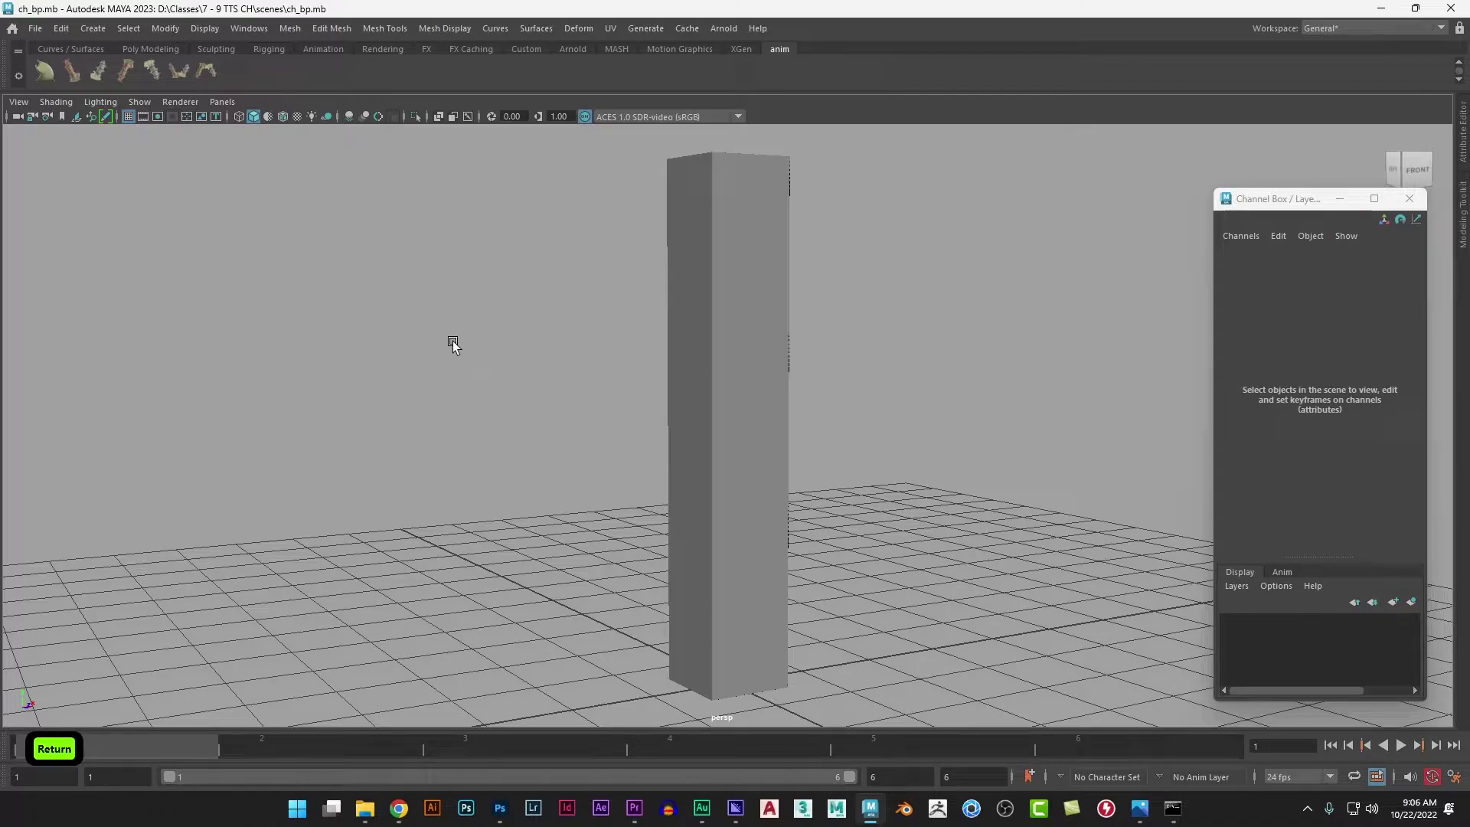
Step: Show the four-view layout and frame the tall box in the top, front and side views
{"action": "key", "text": "space"}
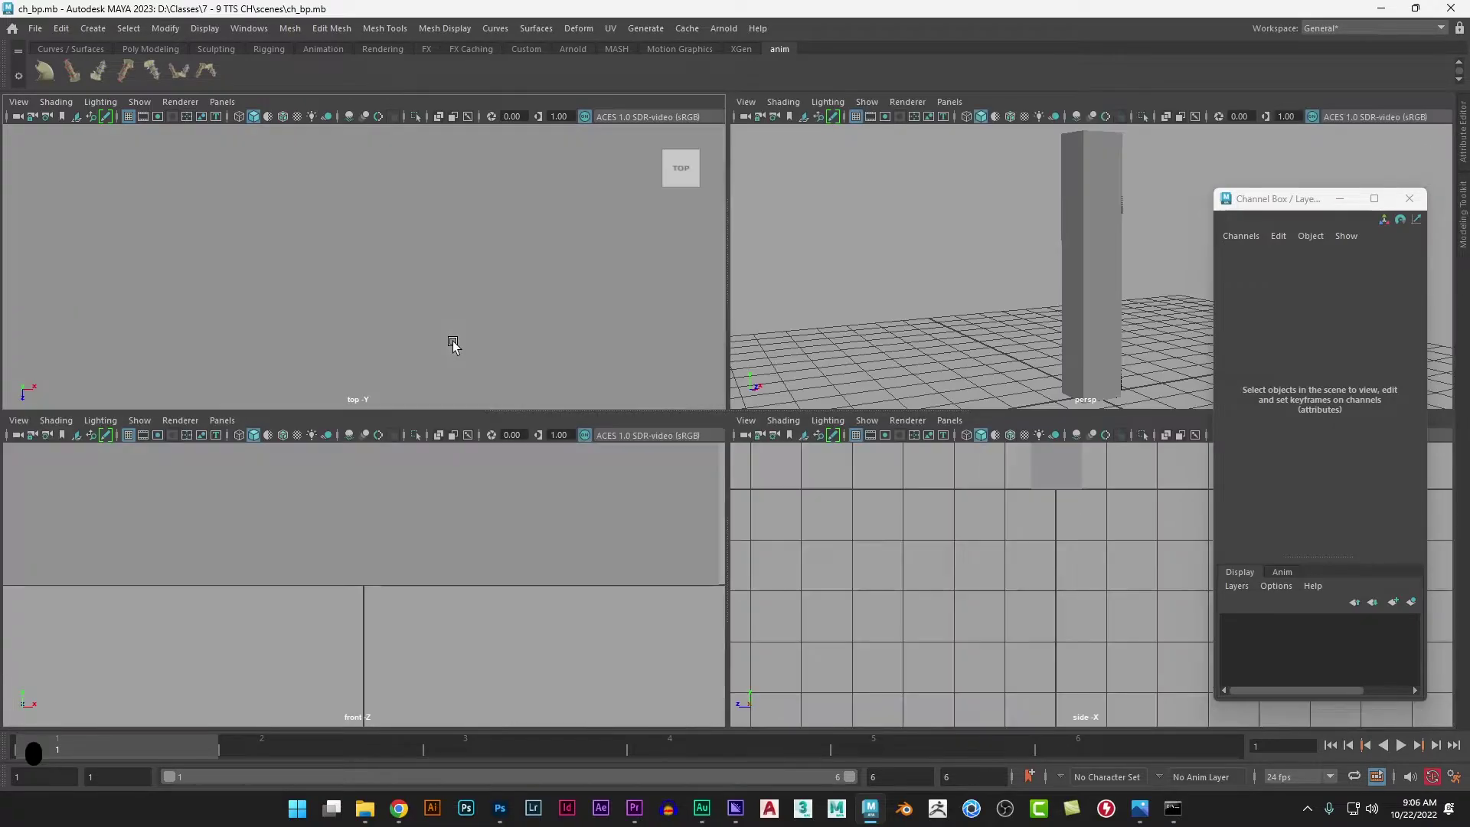
{"action": "scroll", "coordinate": [452, 282], "scroll_direction": "down", "scroll_amount": 8}
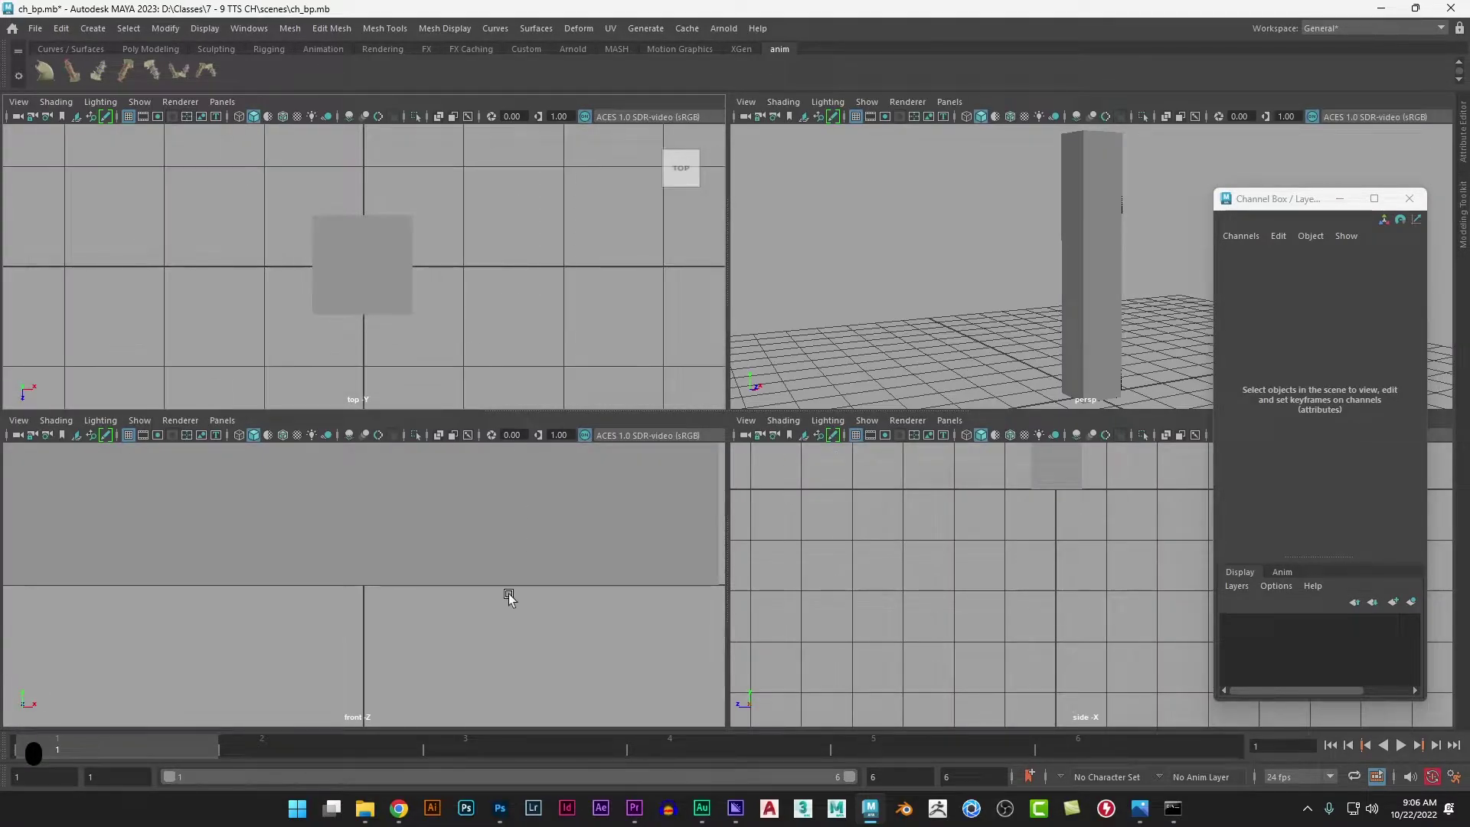
{"action": "scroll", "coordinate": [508, 594], "scroll_direction": "down", "scroll_amount": 8}
{"action": "scroll", "coordinate": [508, 595], "scroll_direction": "down", "scroll_amount": 10}
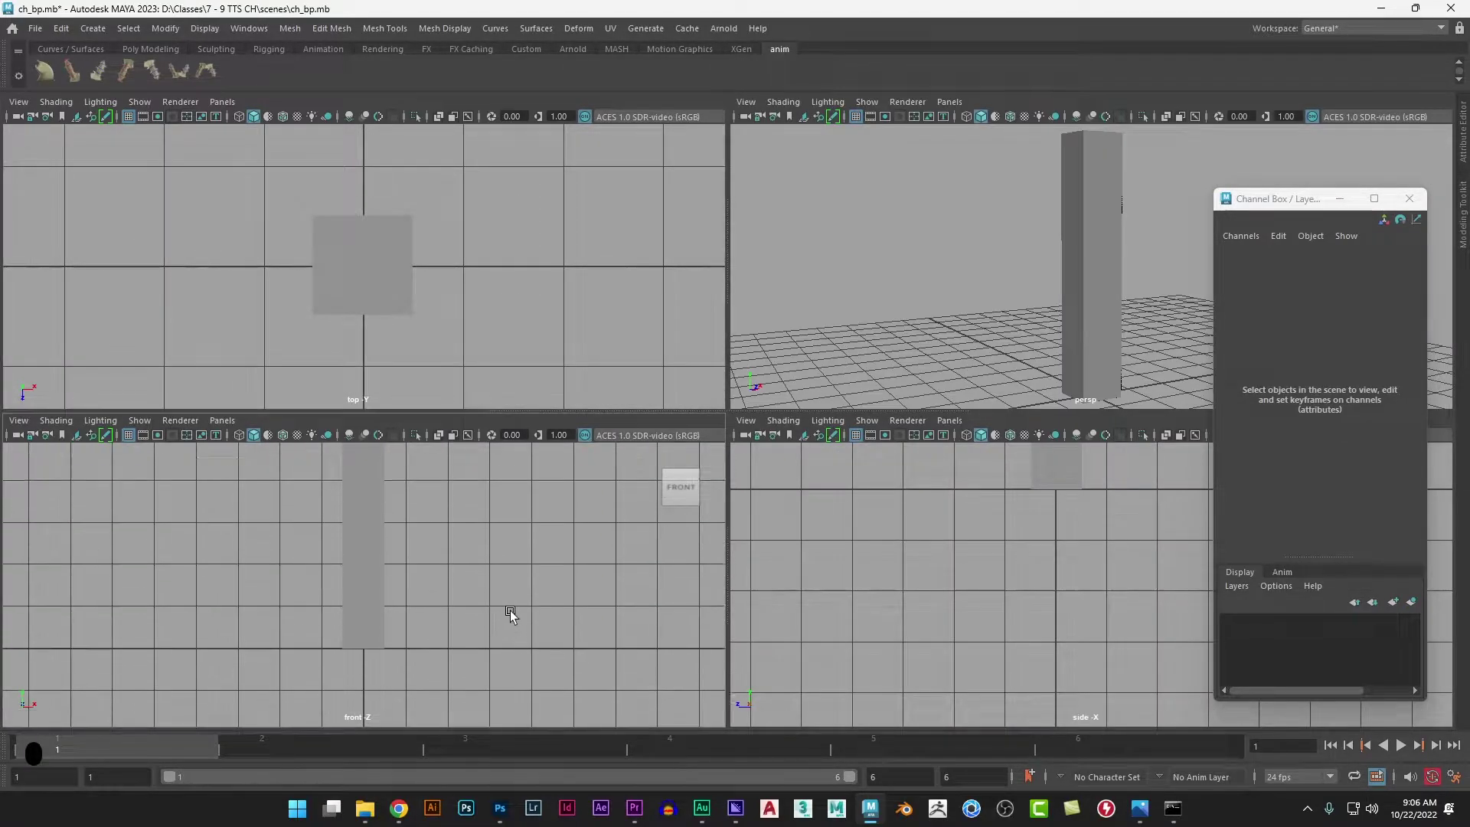
{"action": "middle_click_drag", "start_coordinate": [503, 555], "coordinate": [507, 560], "text": "alt"}
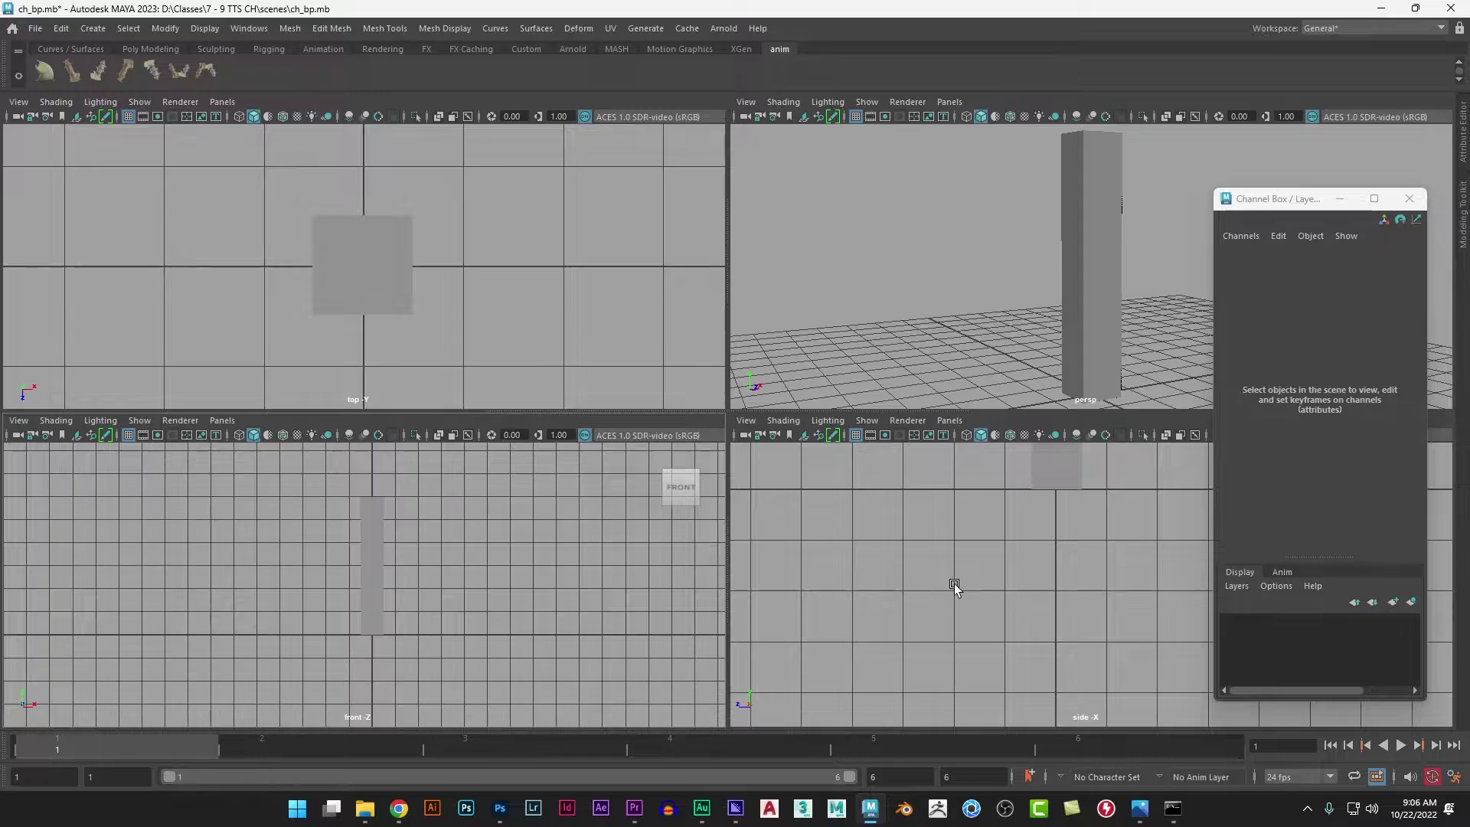
{"action": "scroll", "coordinate": [954, 587], "scroll_direction": "down", "scroll_amount": 6}
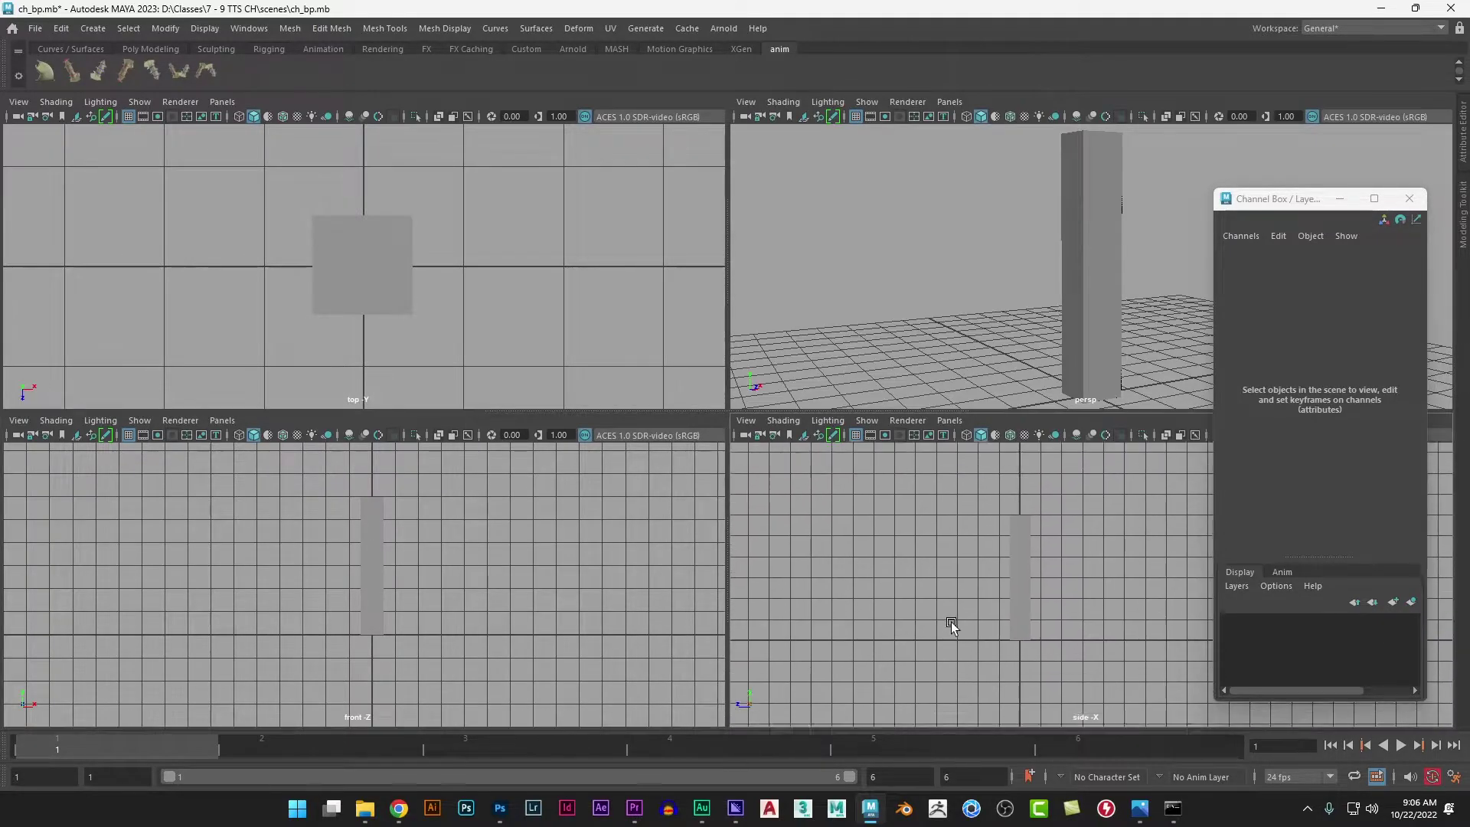
Step: Move the floating Channel Box / Layer Editor window off the side view's outer area and make the front view active
{"action": "left_click_drag", "start_coordinate": [1291, 207], "coordinate": [1328, 174]}
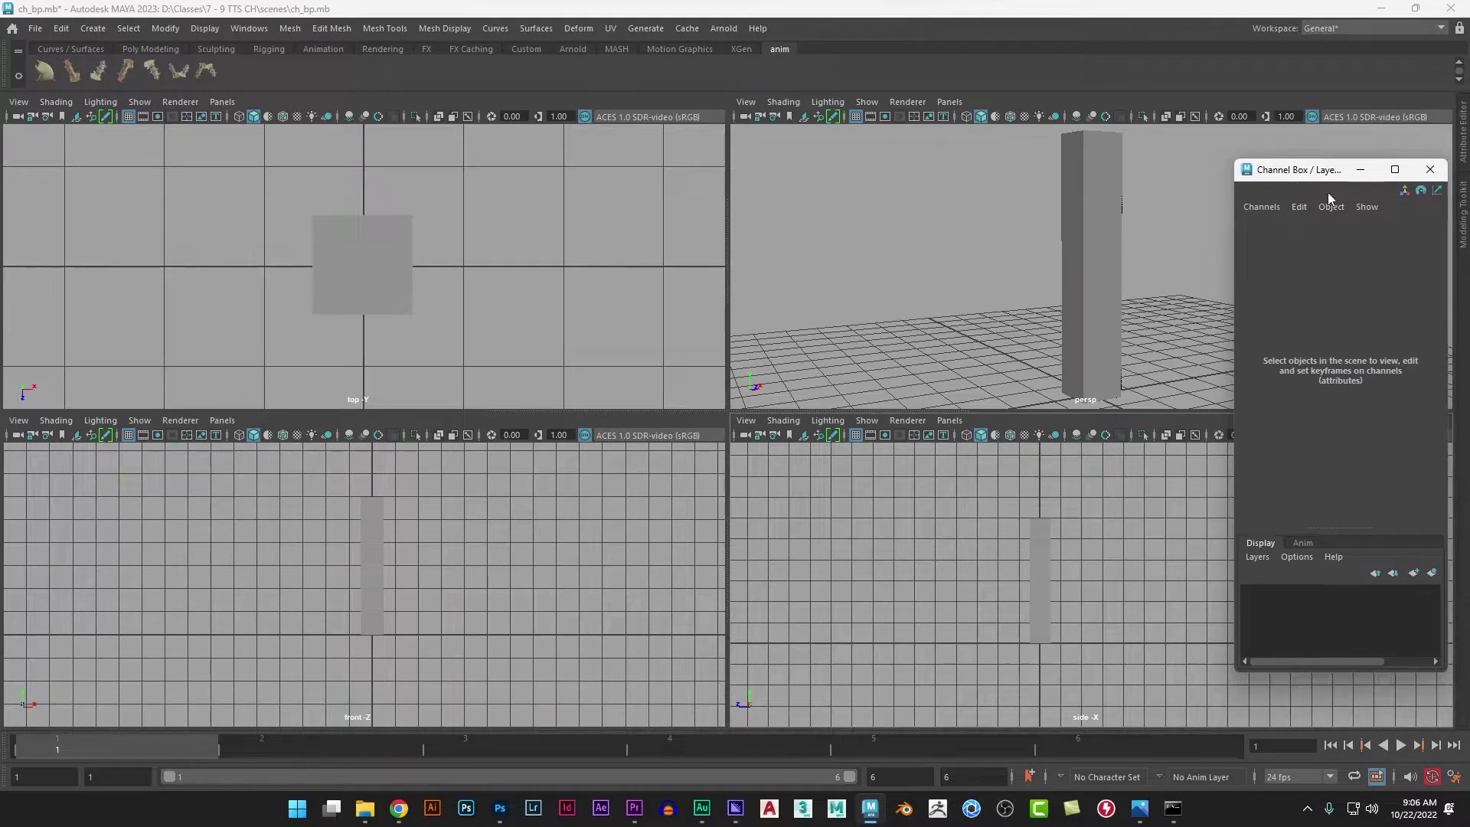
{"action": "left_click_drag", "start_coordinate": [1300, 181], "coordinate": [937, 175]}
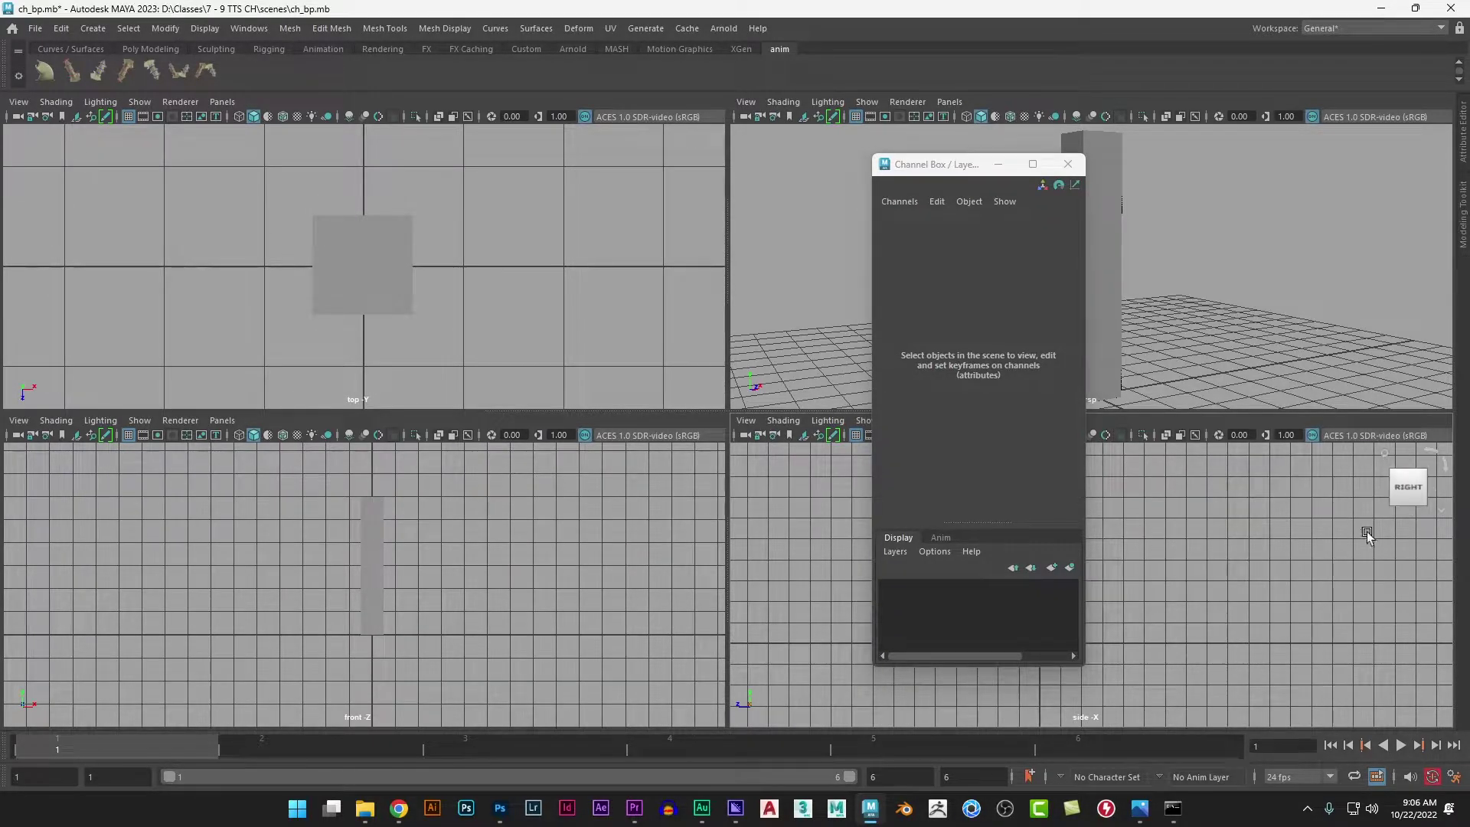
{"action": "left_click", "coordinate": [526, 495]}
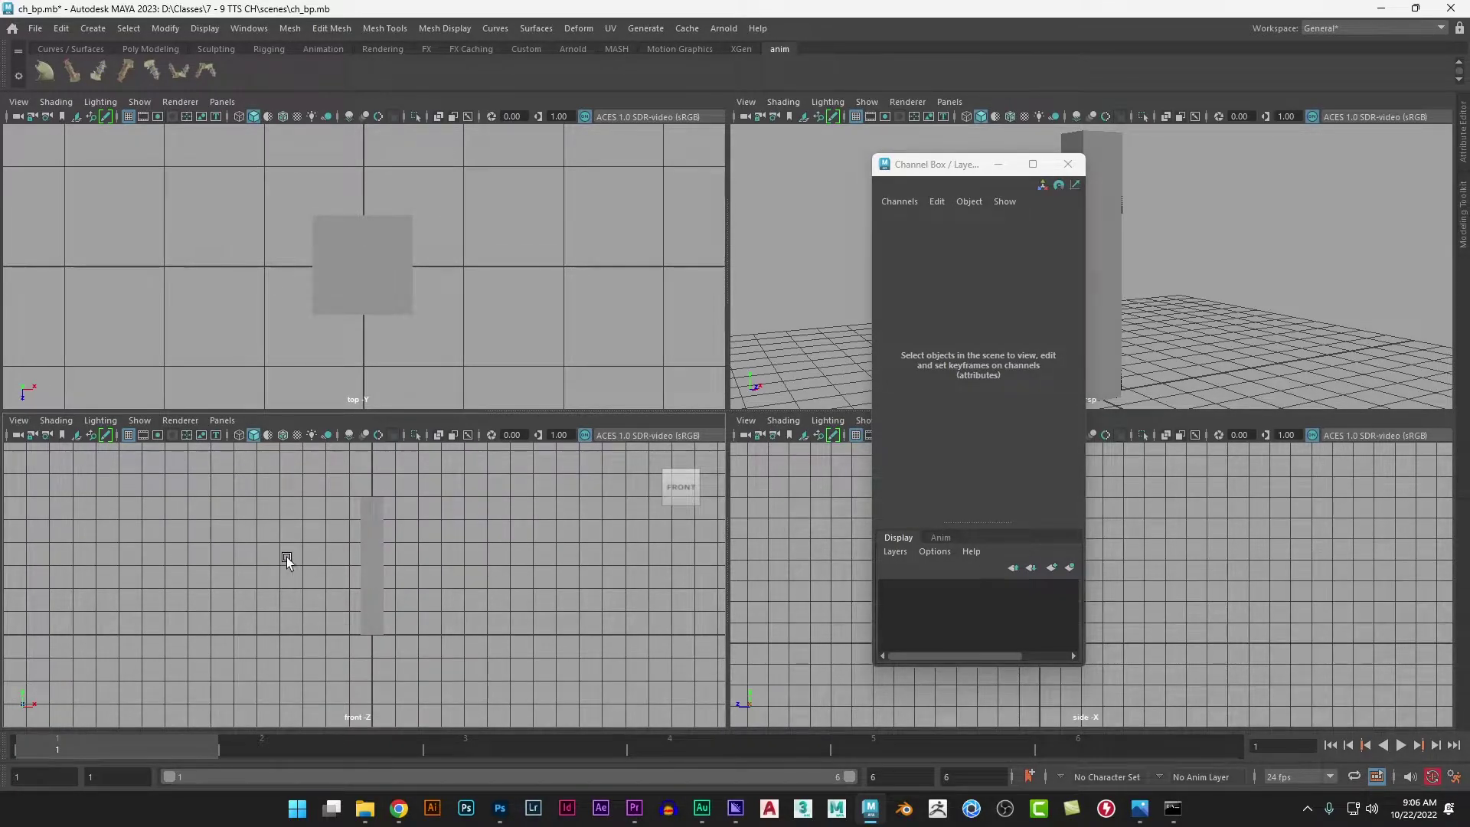
Step: Import ch_front.jpg from sourceimages as an image plane in the front view and shift it along X out from the box
{"action": "left_click", "coordinate": [26, 423]}
{"action": "mouse_move", "coordinate": [76, 764]}
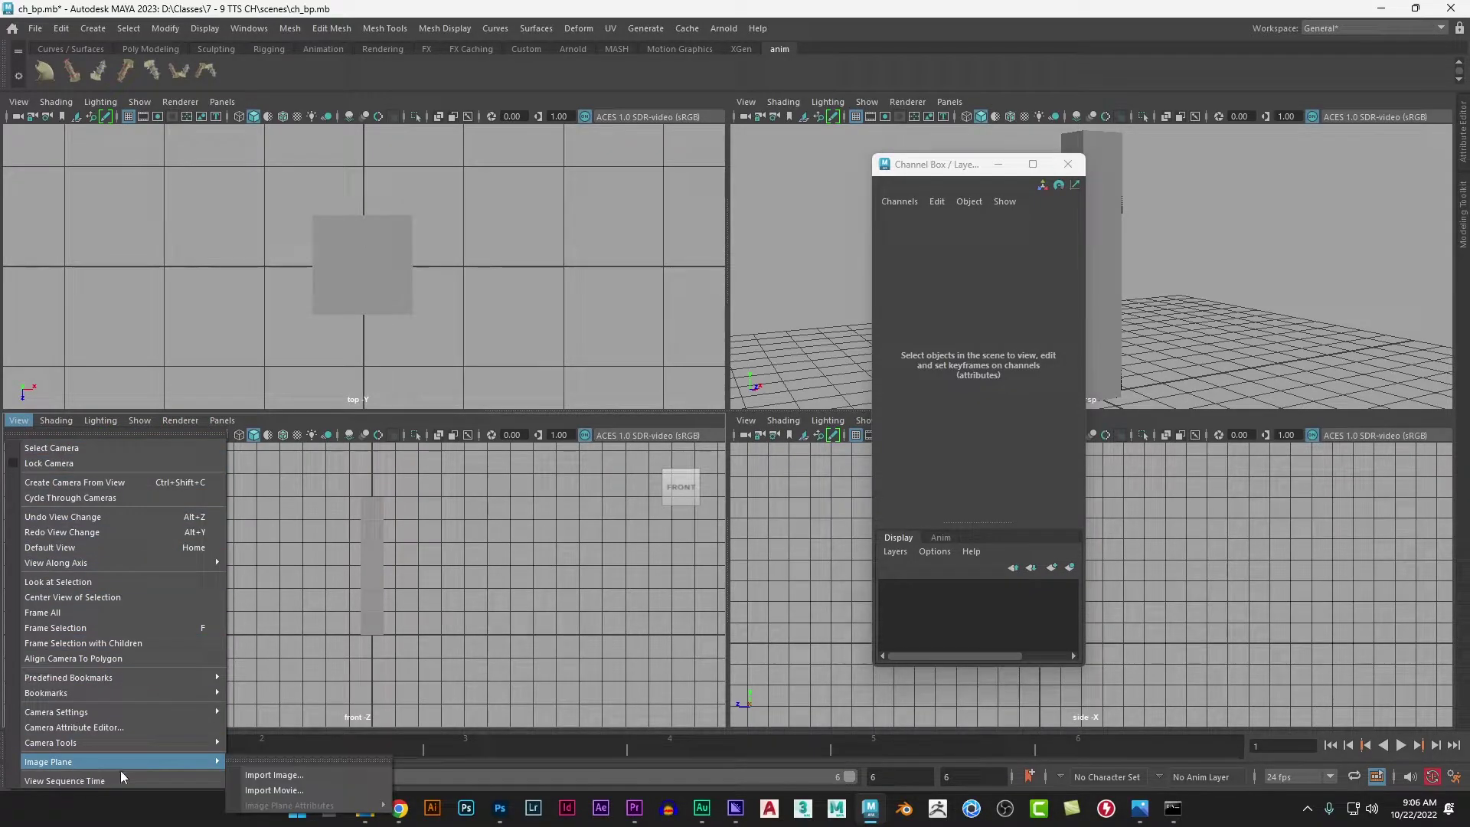
{"action": "left_click", "coordinate": [320, 775]}
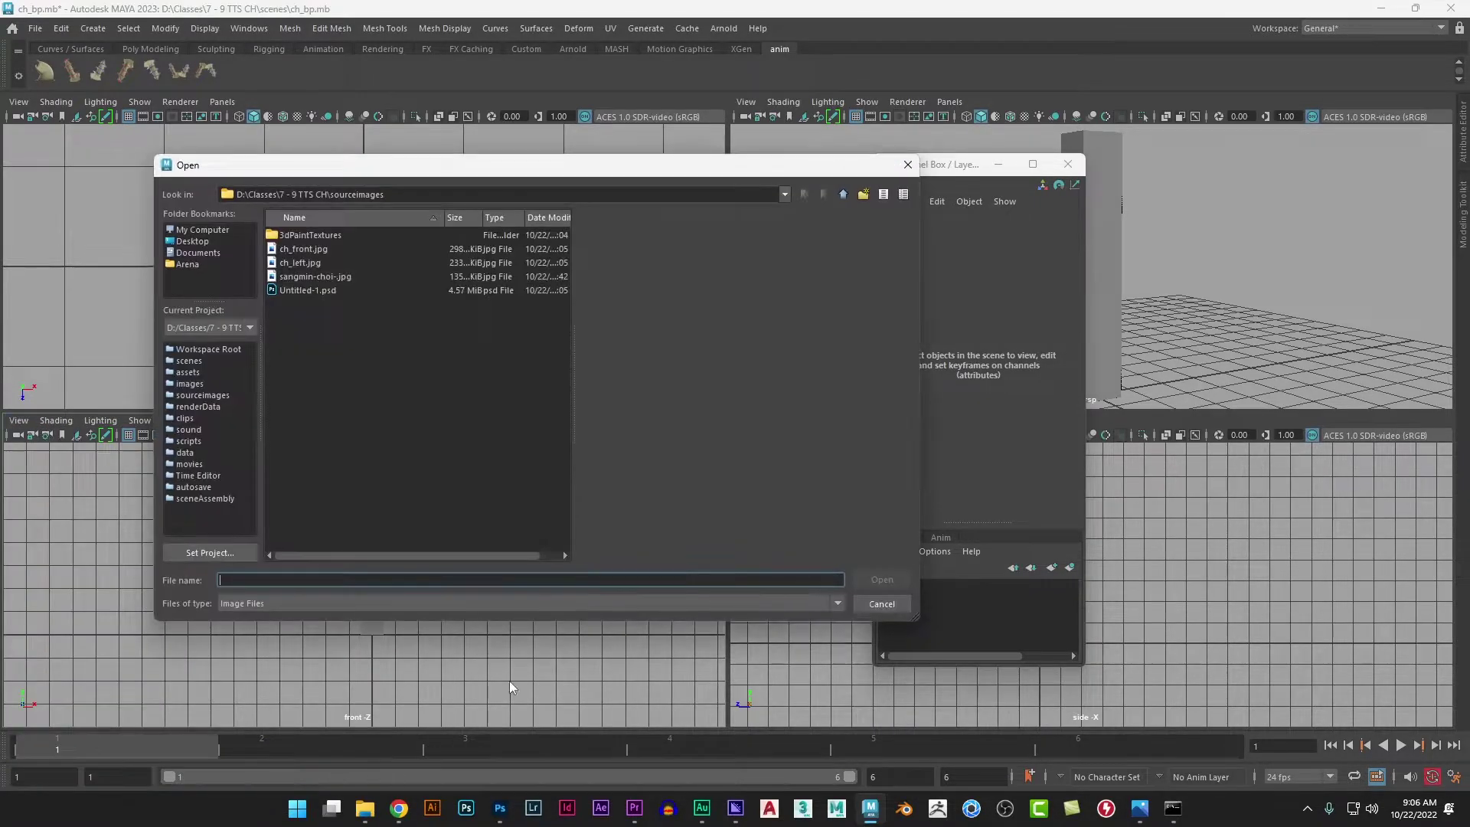
{"action": "left_click", "coordinate": [305, 249]}
{"action": "left_click", "coordinate": [882, 579]}
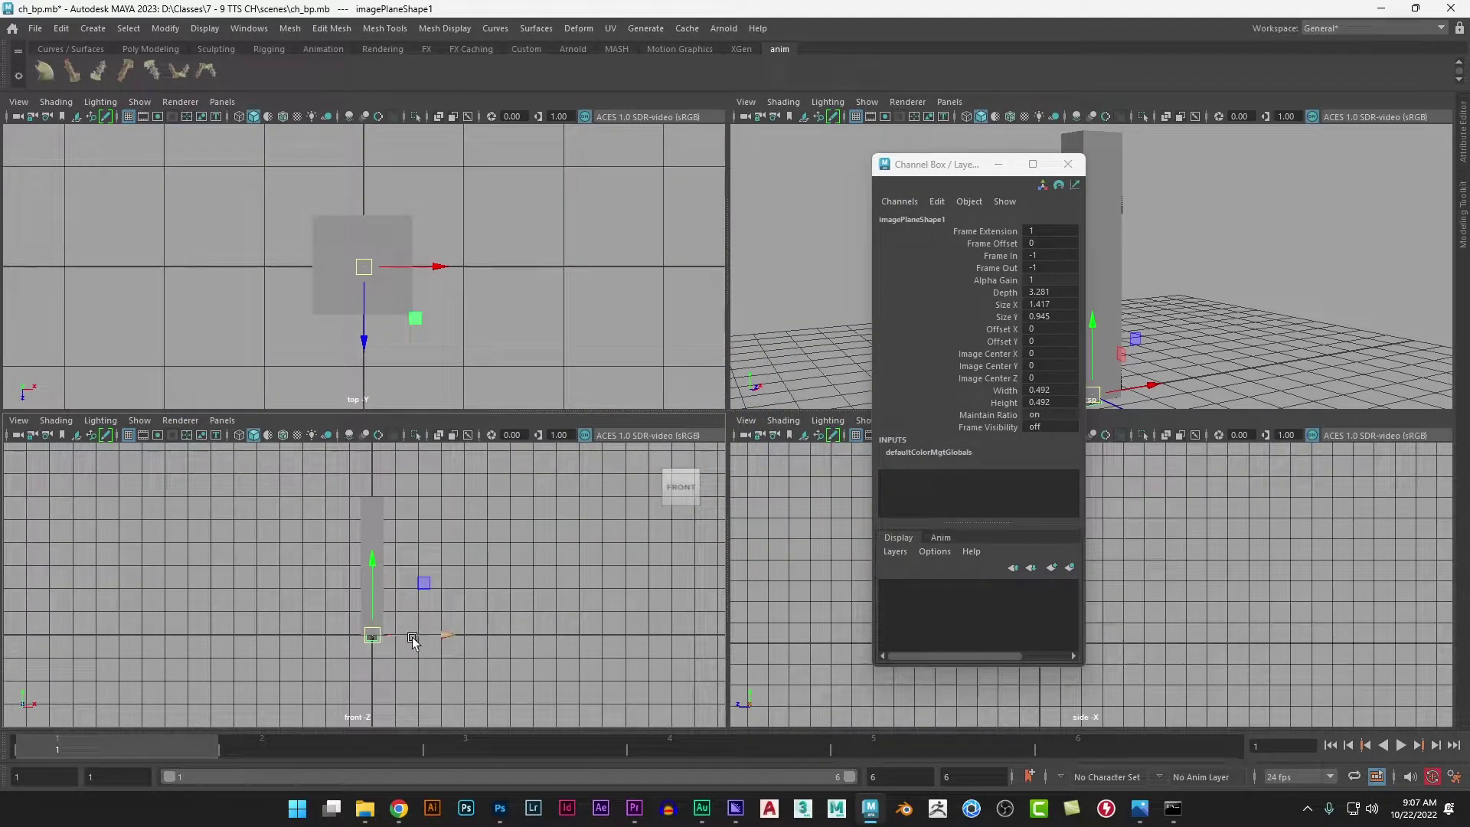
{"action": "left_click_drag", "start_coordinate": [378, 635], "coordinate": [351, 642]}
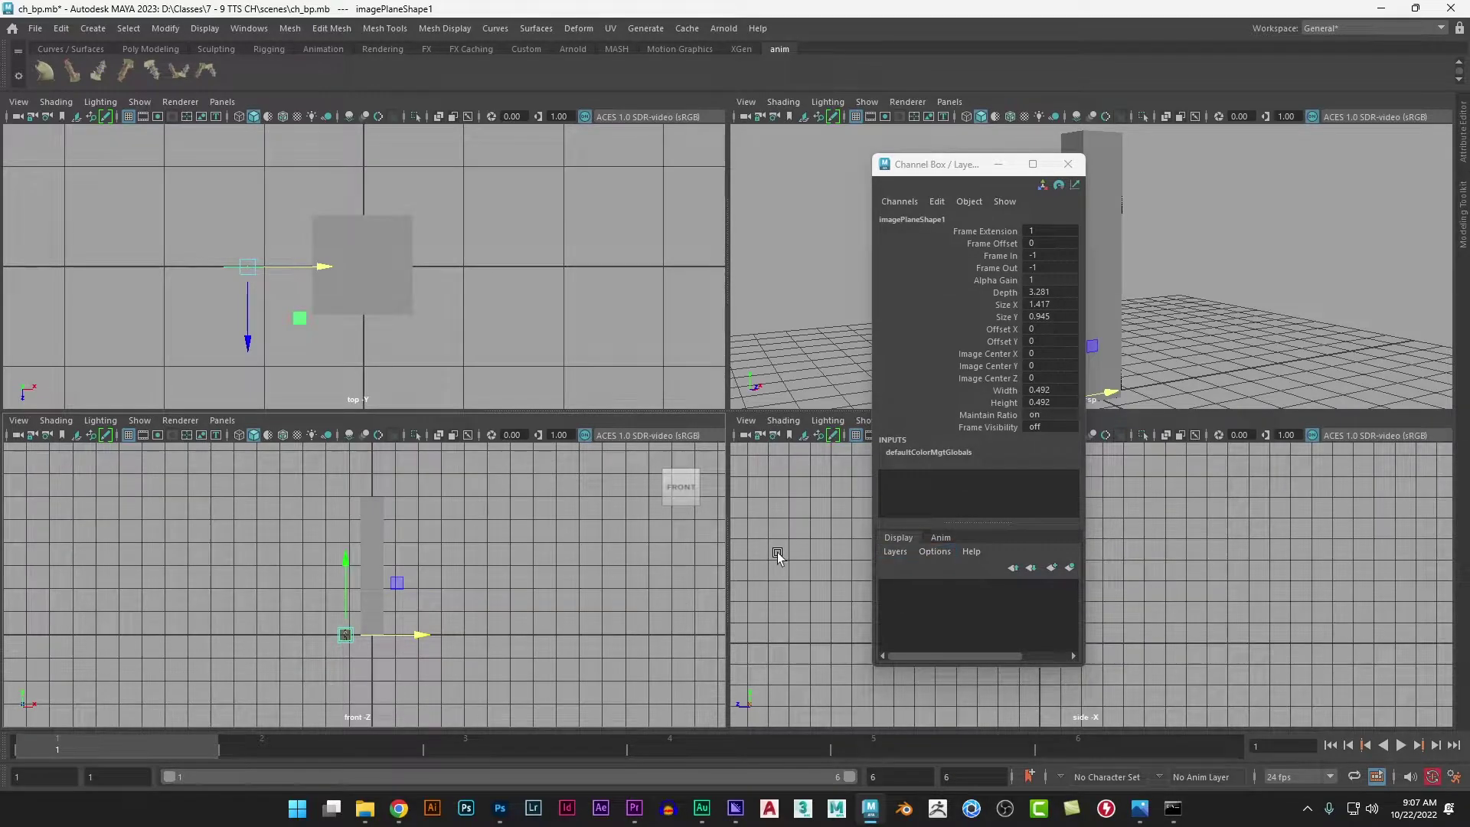
Step: Close the floating Channel Box and switch the side view to the left view with the tall box in sight
{"action": "left_click", "coordinate": [837, 555]}
{"action": "left_click", "coordinate": [1069, 166]}
{"action": "key", "text": "space"}
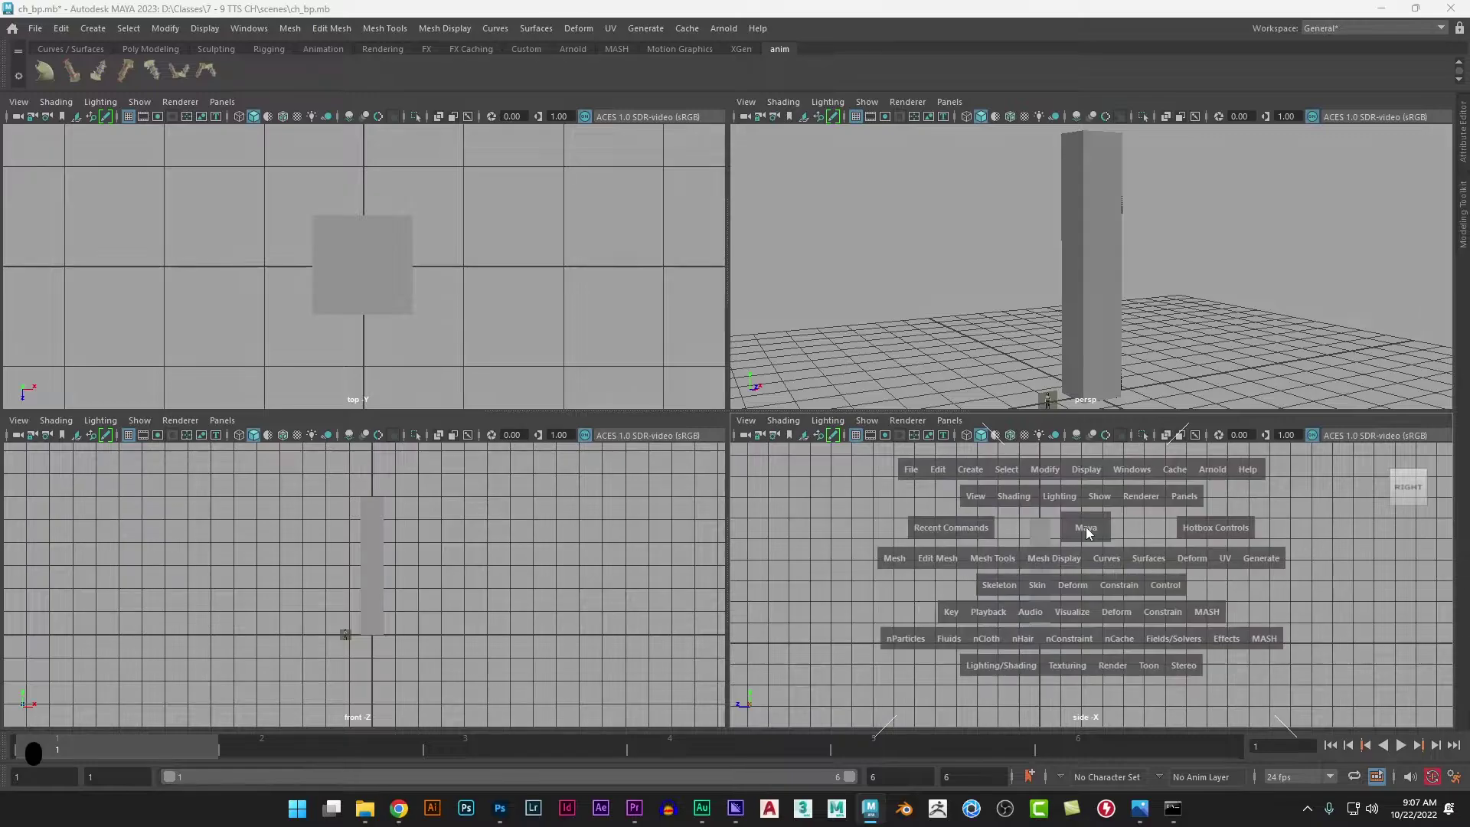
{"action": "left_click_drag", "start_coordinate": [1086, 527], "coordinate": [1049, 529]}
{"action": "middle_click_drag", "start_coordinate": [1112, 535], "coordinate": [1043, 584], "text": "alt"}
Step: Import ch_left.jpg from sourceimages as an image plane in the left view
{"action": "left_click", "coordinate": [745, 420]}
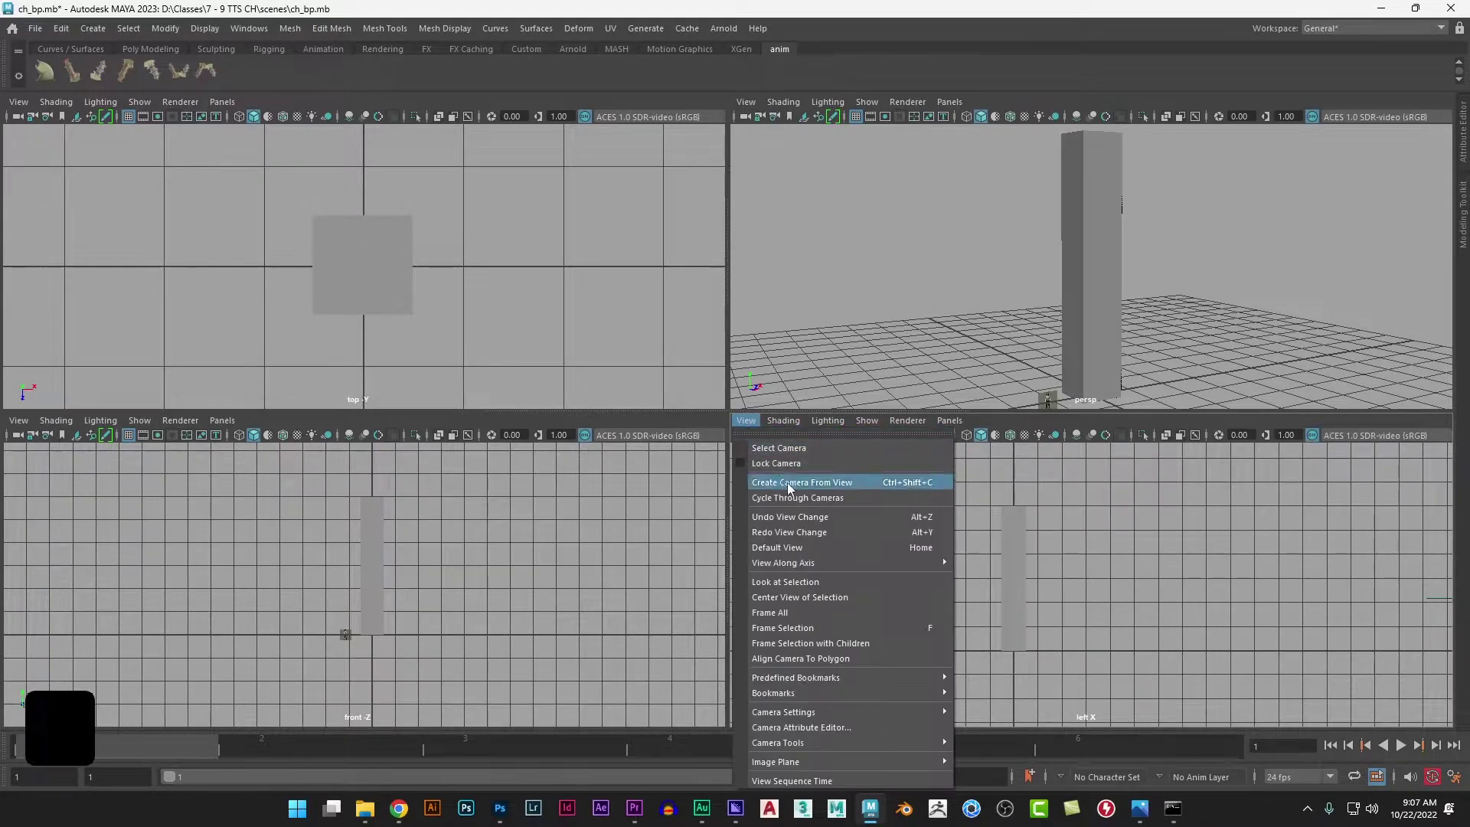
{"action": "mouse_move", "coordinate": [854, 763]}
{"action": "left_click", "coordinate": [1001, 775]}
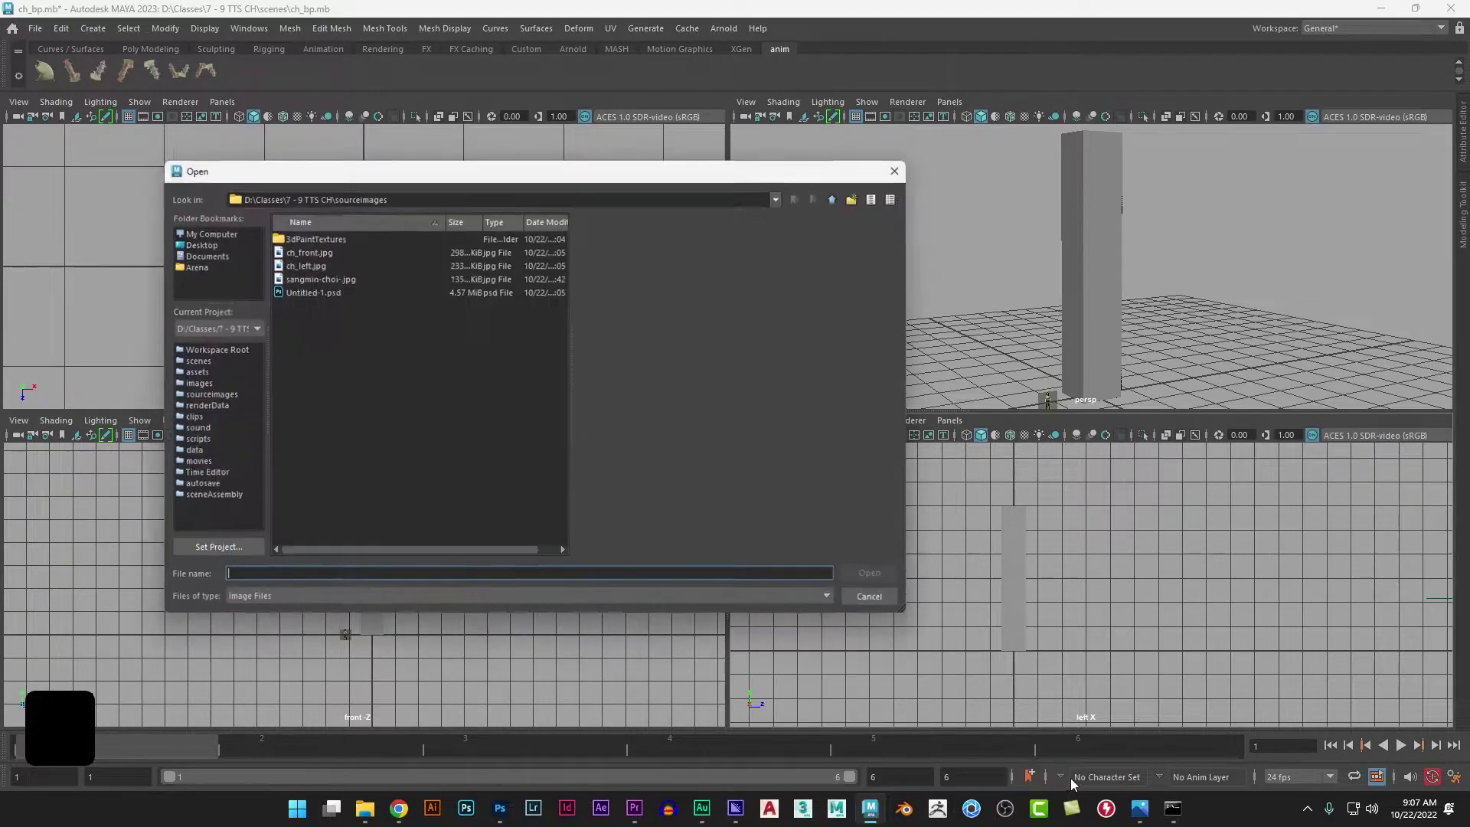
{"action": "left_click", "coordinate": [321, 265]}
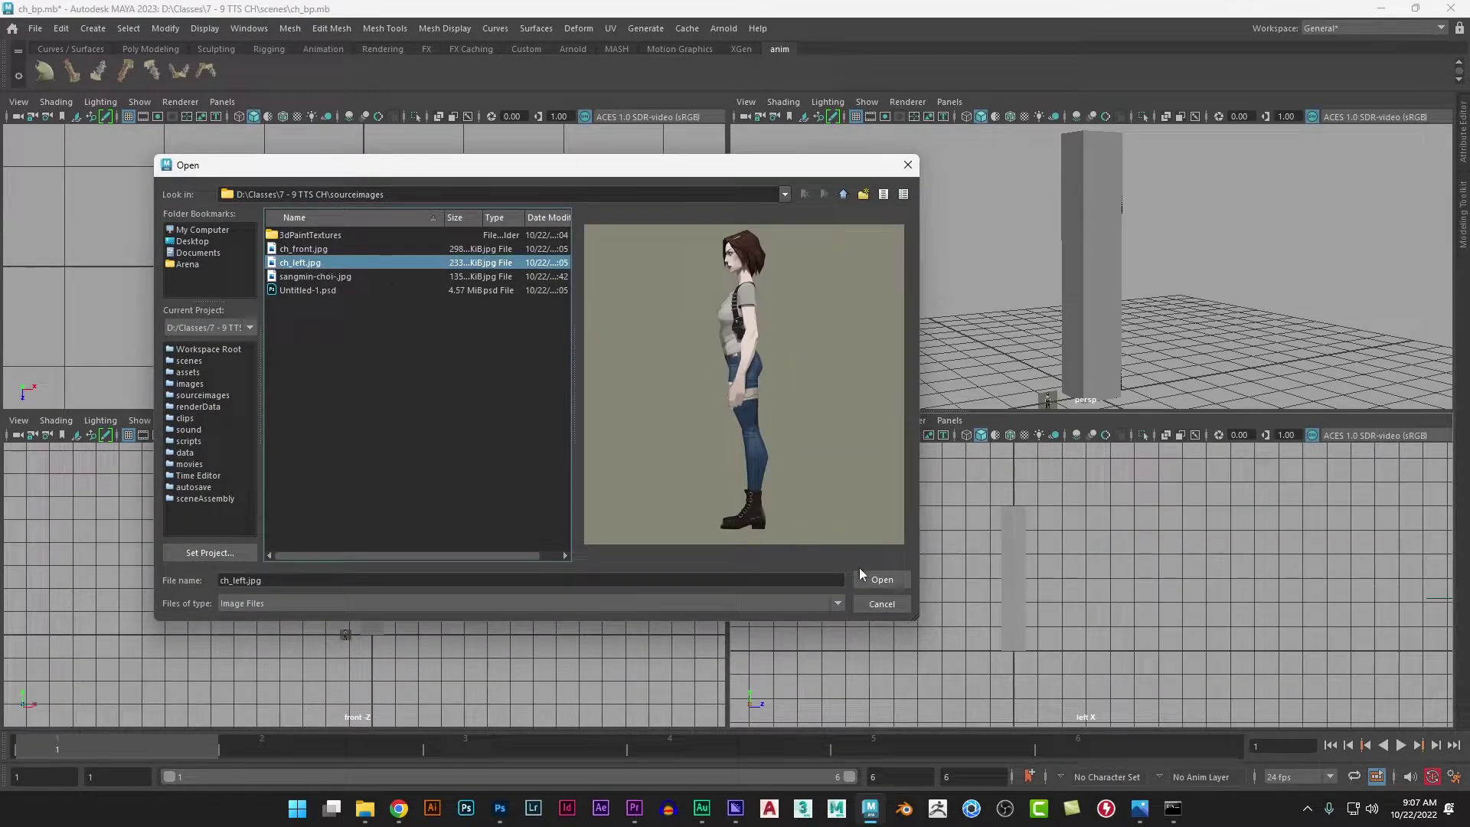
{"action": "left_click", "coordinate": [872, 580]}
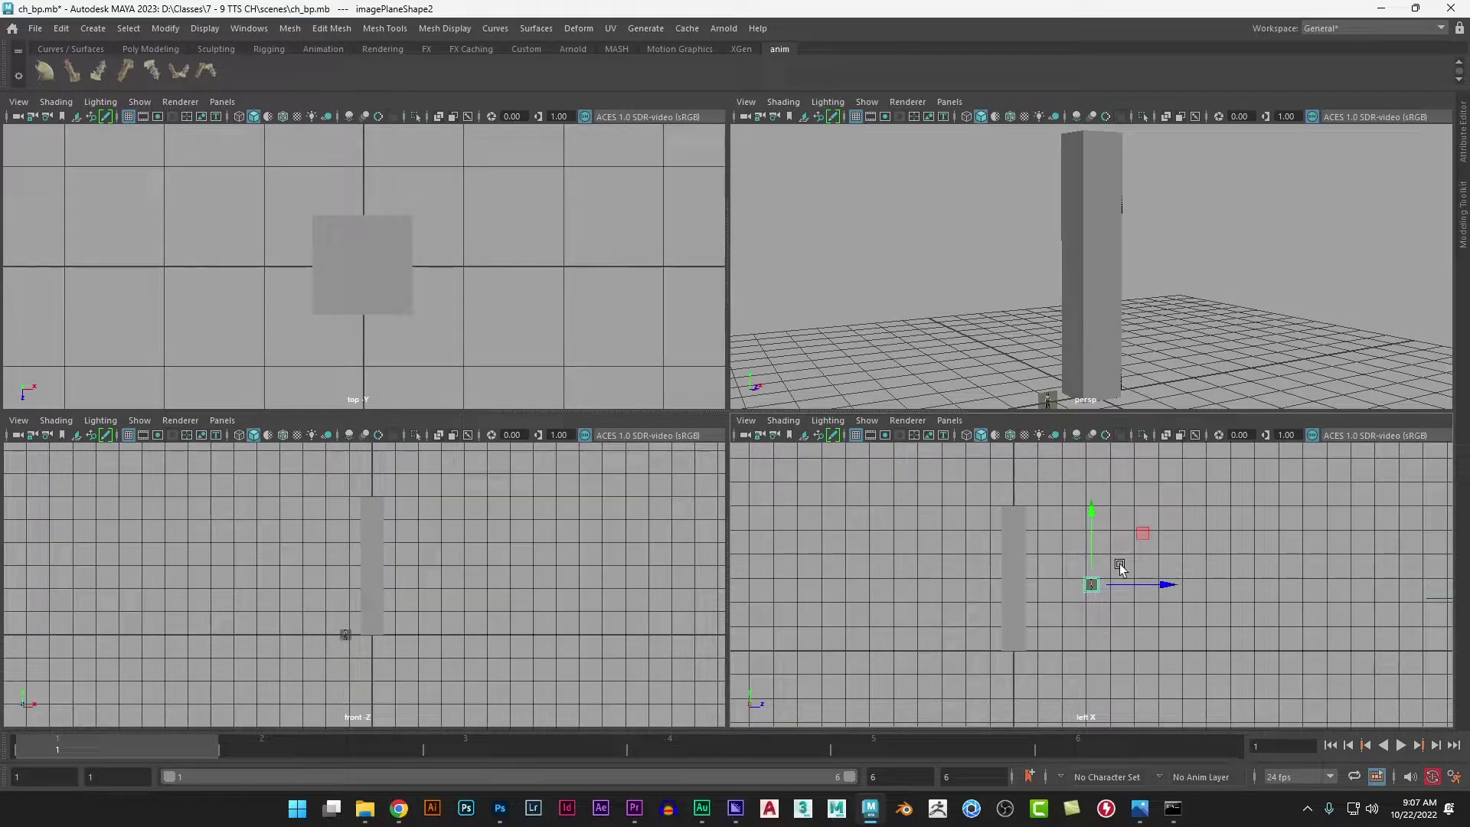
Step: Reopen the Channel Box clear of the left view and set the left image plane's Translate X, Y and Z to 0
{"action": "key", "text": "ctrl+a"}
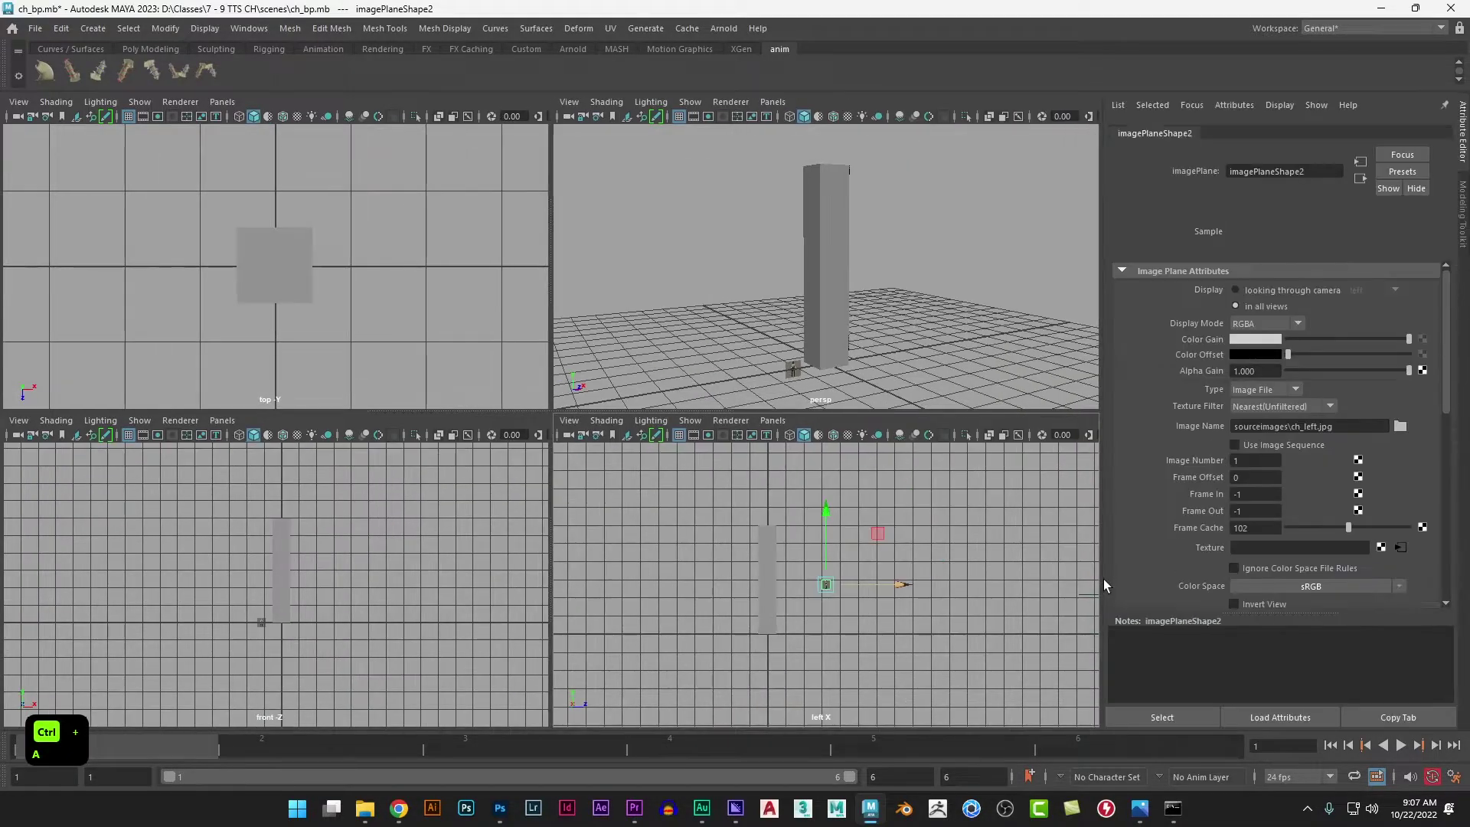
{"action": "key", "text": "ctrl+a"}
{"action": "left_click", "coordinate": [1463, 131]}
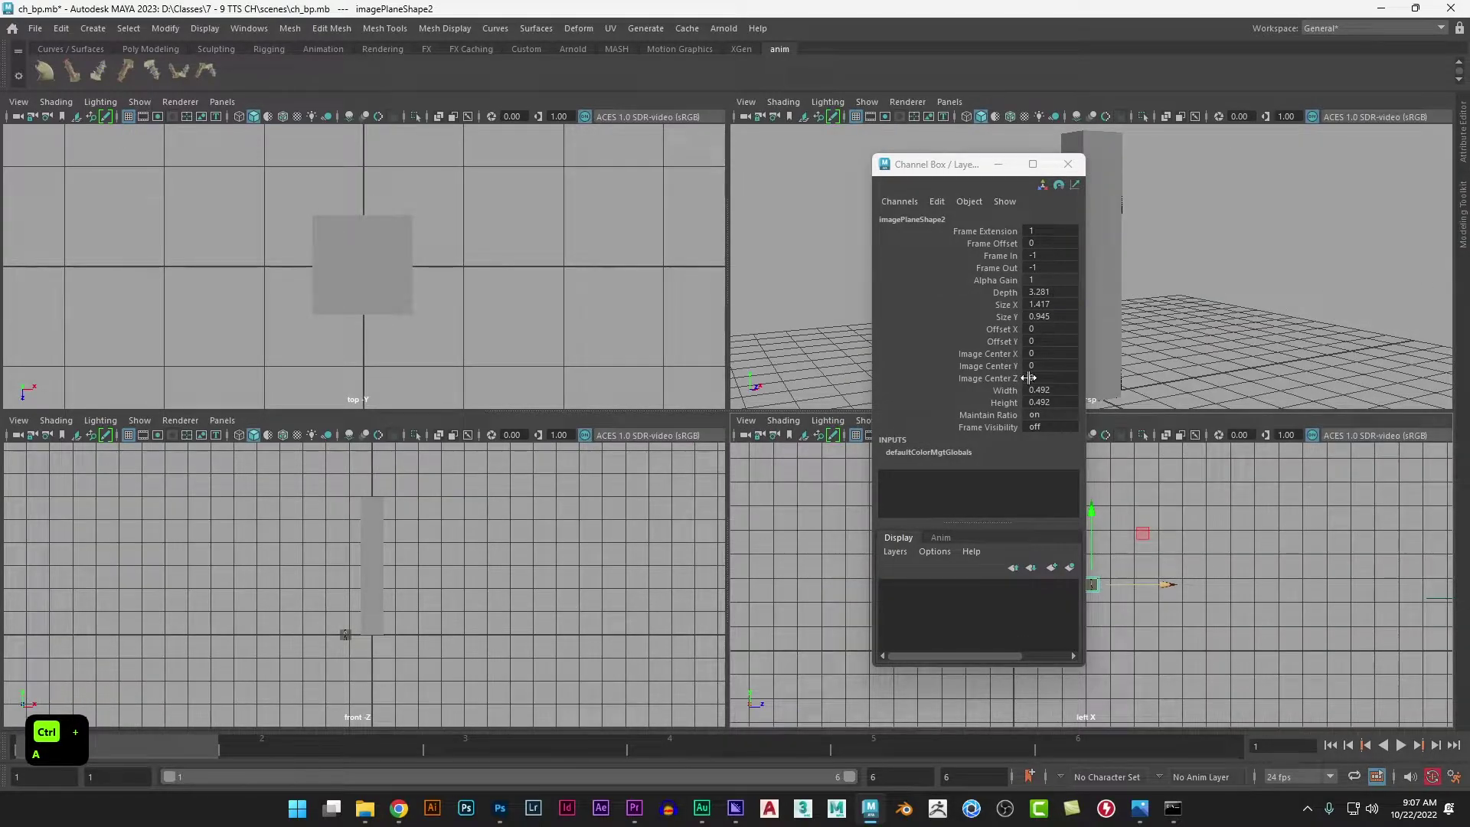
{"action": "left_click_drag", "start_coordinate": [961, 170], "coordinate": [794, 150]}
{"action": "left_click", "coordinate": [1092, 594]}
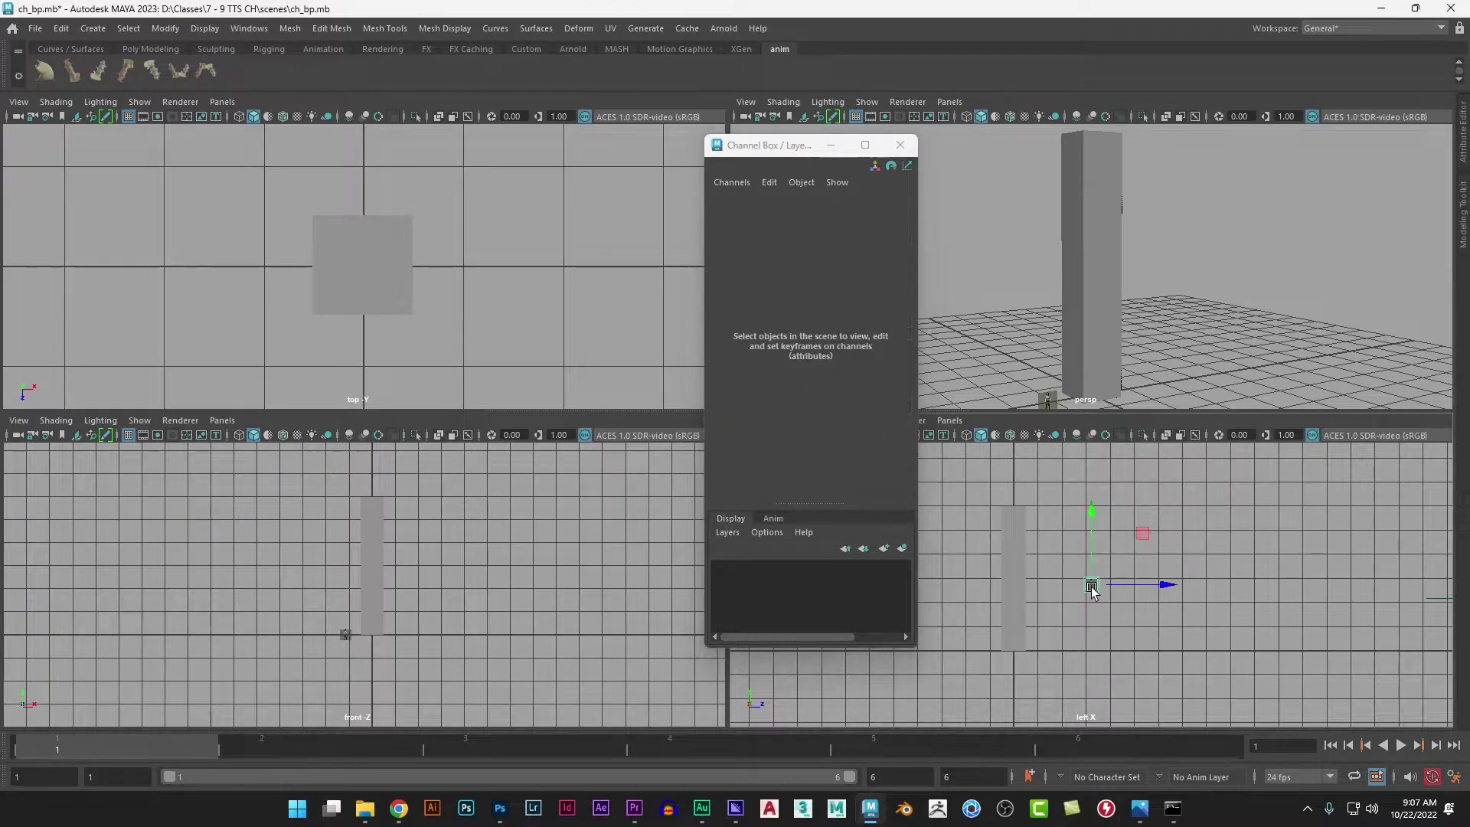
{"action": "left_click", "coordinate": [1077, 590]}
{"action": "left_click_drag", "start_coordinate": [874, 209], "coordinate": [877, 237]}
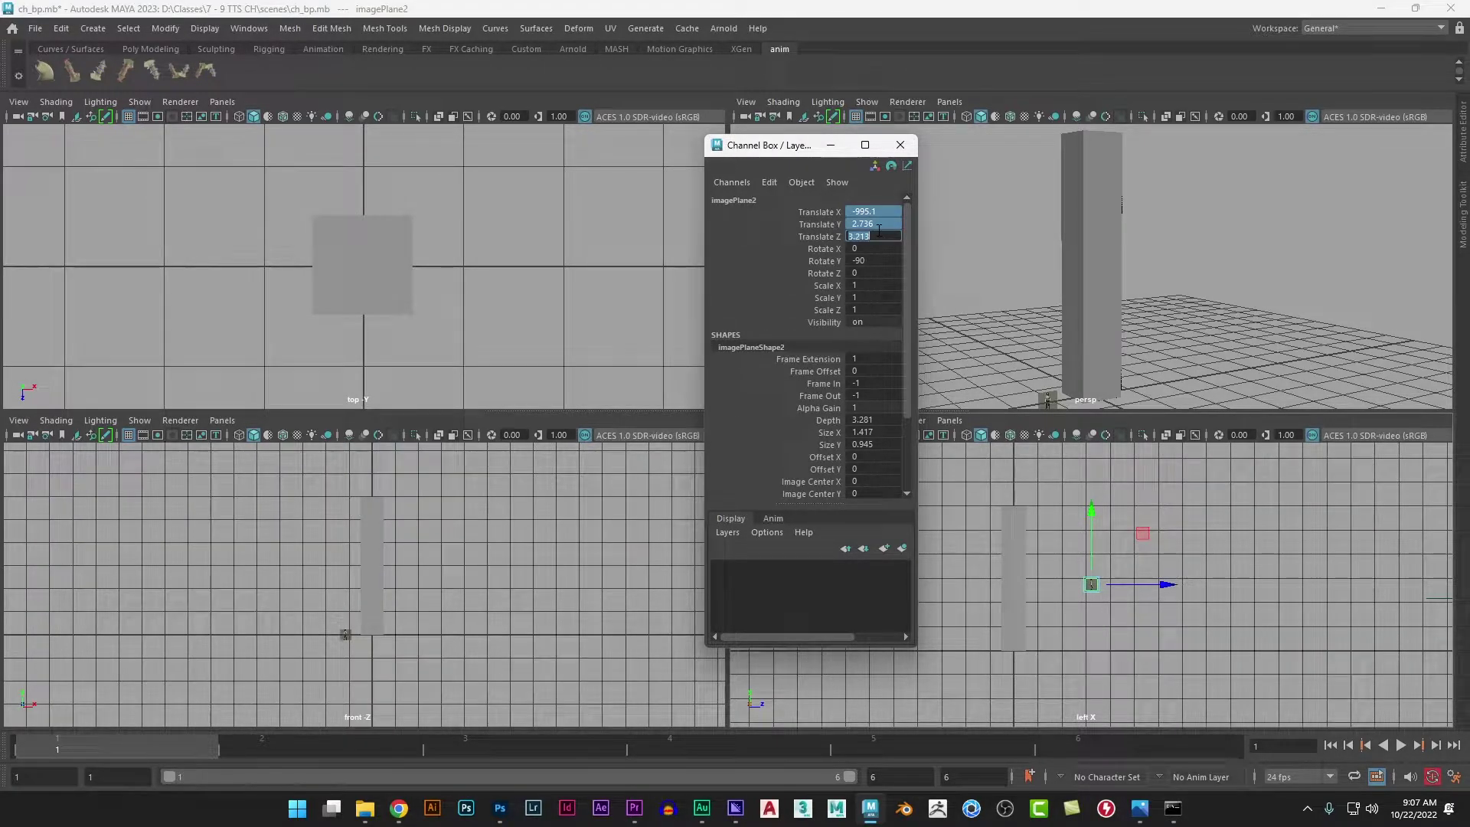
{"action": "type", "text": "0"}
{"action": "key", "text": "Return"}
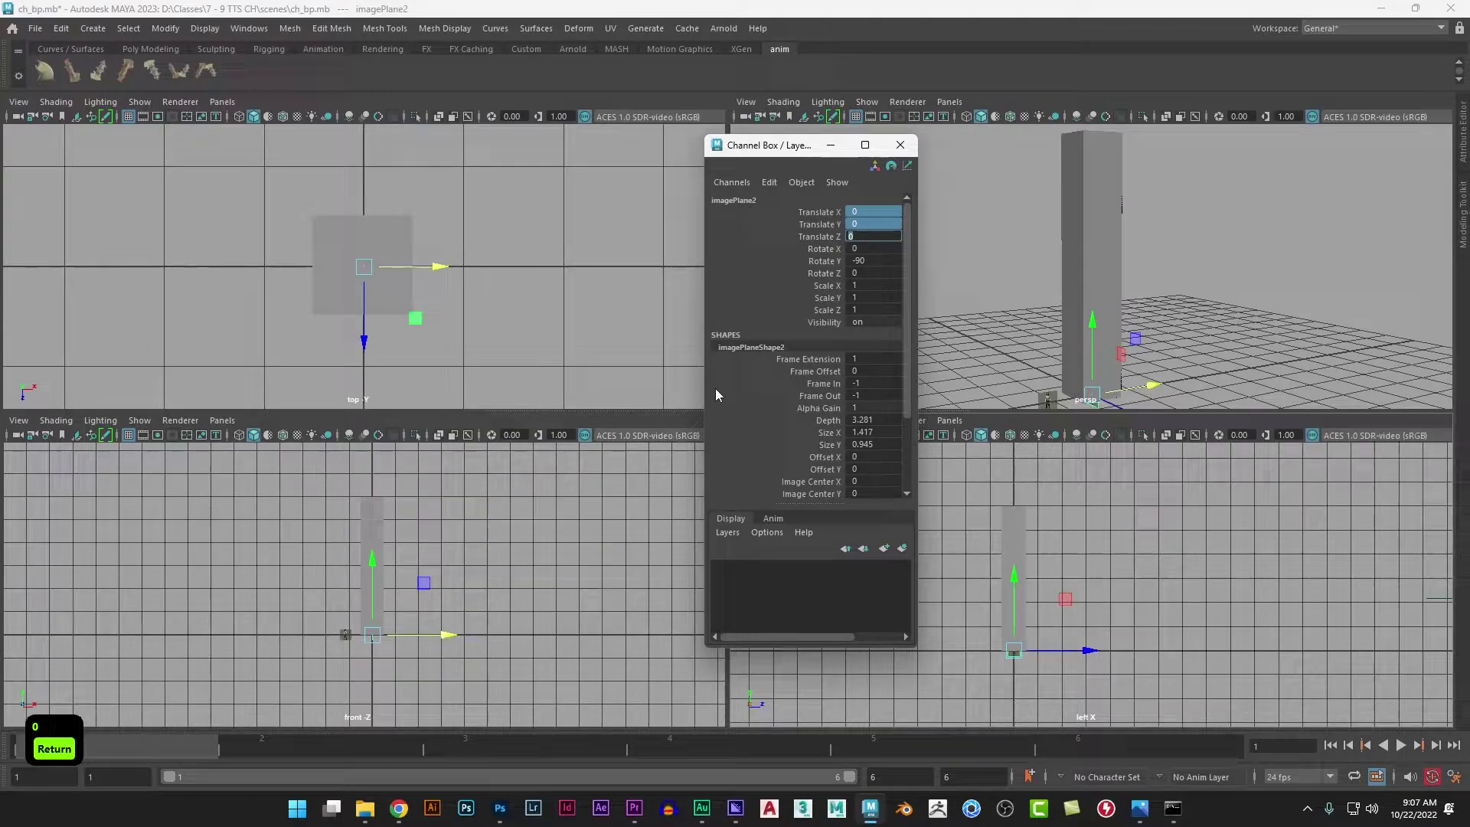
Step: Set the front image plane's Translate X to 0 and deselect it
{"action": "left_click", "coordinate": [344, 634]}
{"action": "left_click", "coordinate": [877, 214]}
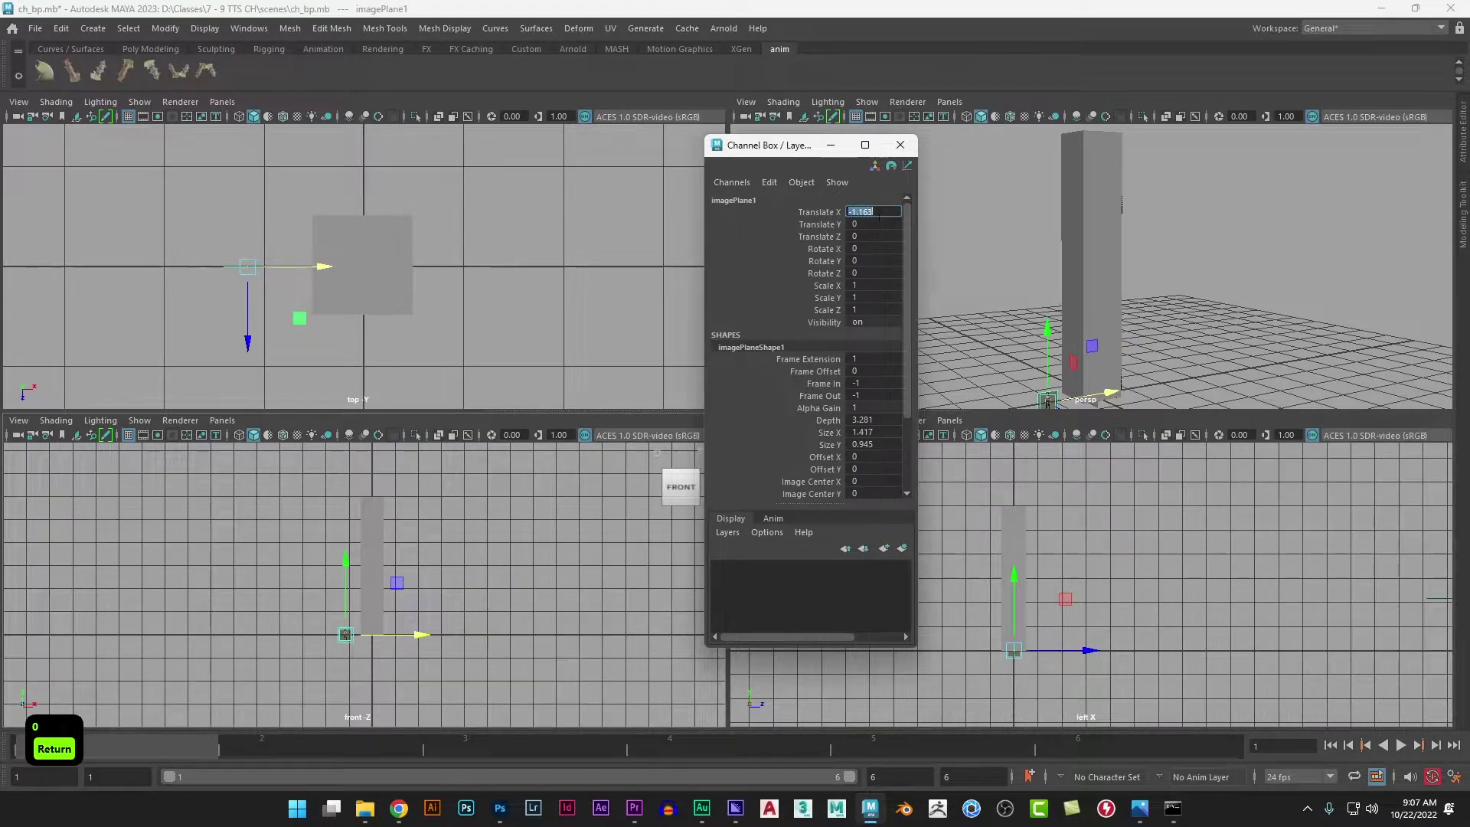
{"action": "type", "text": "0"}
{"action": "key", "text": "Return"}
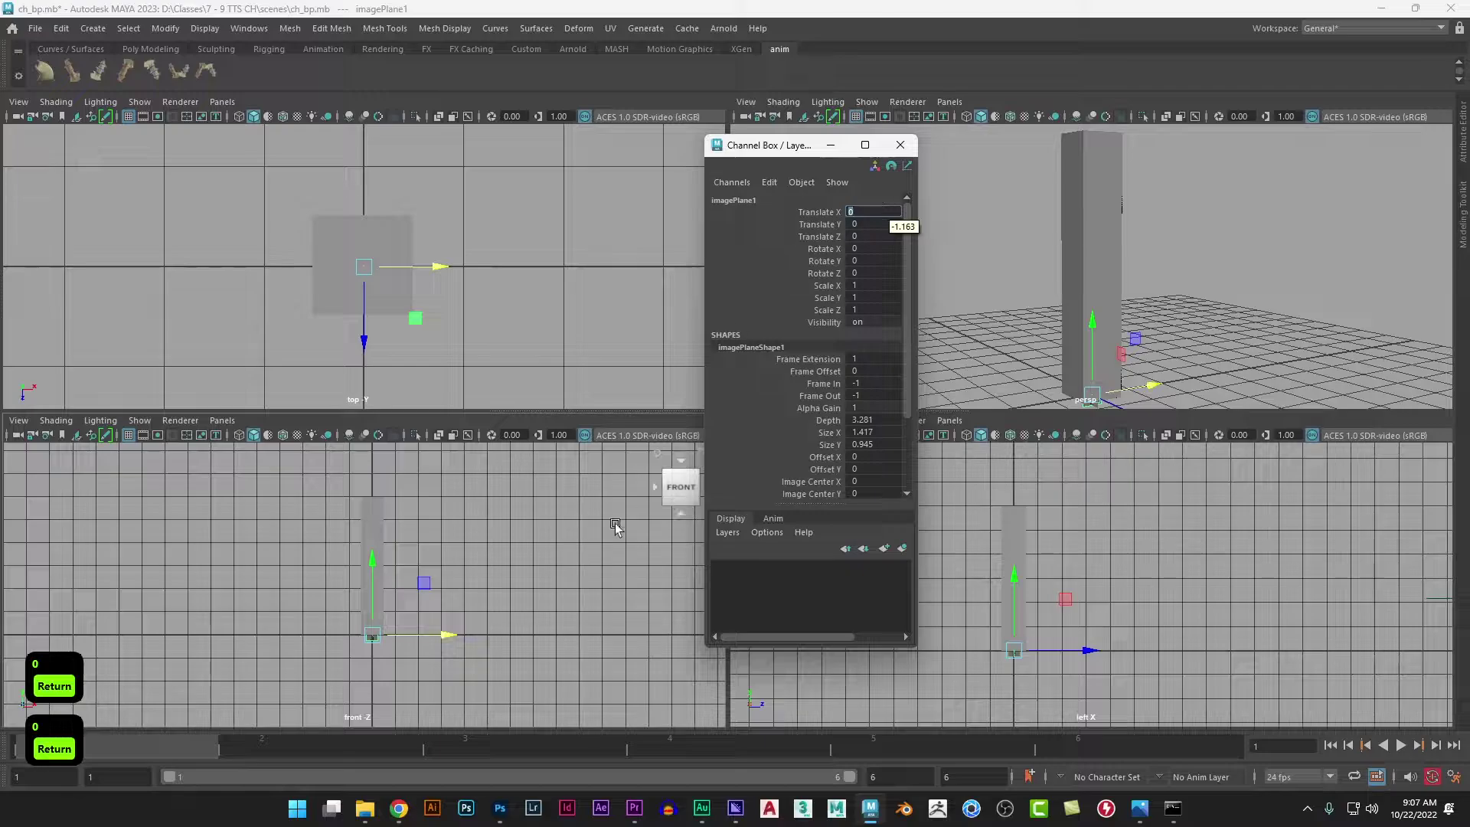
{"action": "left_click", "coordinate": [1187, 314]}
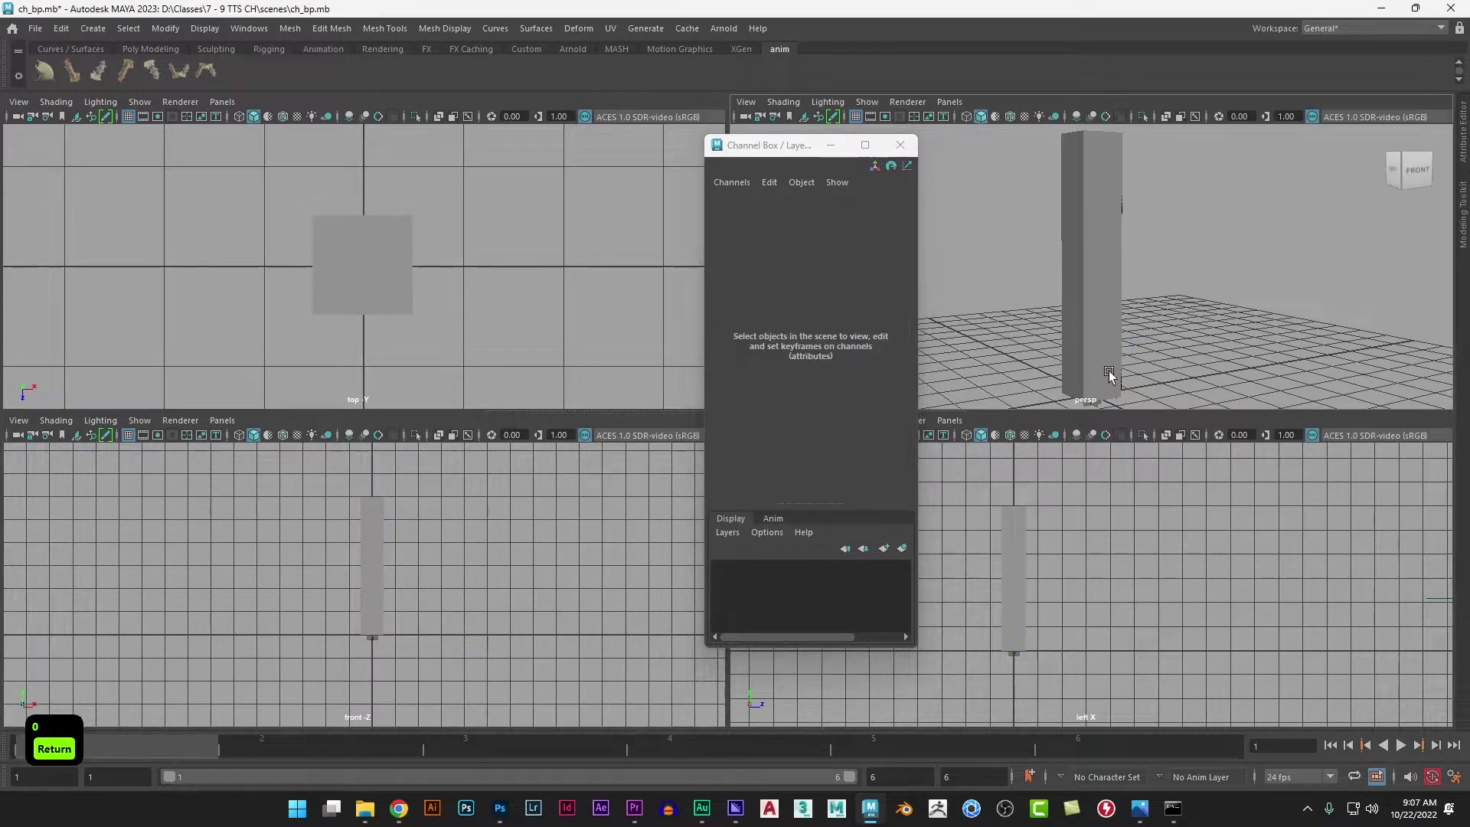
Step: Move the tall box along X to about 3.25 so it clears the two image planes in the perspective view
{"action": "left_click", "coordinate": [1109, 379]}
{"action": "left_click_drag", "start_coordinate": [1160, 373], "coordinate": [1248, 367]}
{"action": "left_click_drag", "start_coordinate": [1114, 388], "coordinate": [1110, 206], "text": "alt"}
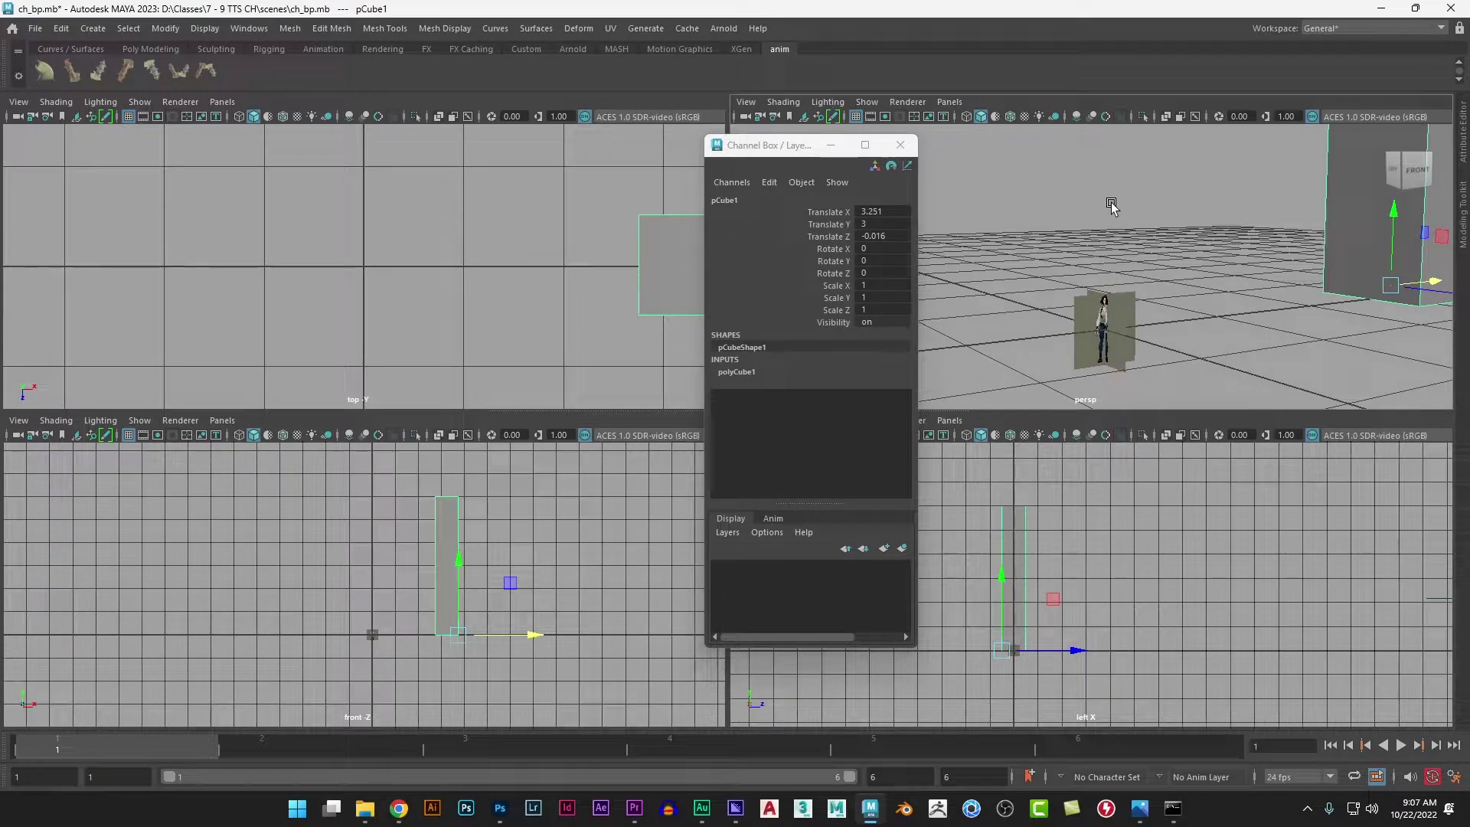
{"action": "scroll", "coordinate": [1112, 206], "scroll_direction": "down", "scroll_amount": 5}
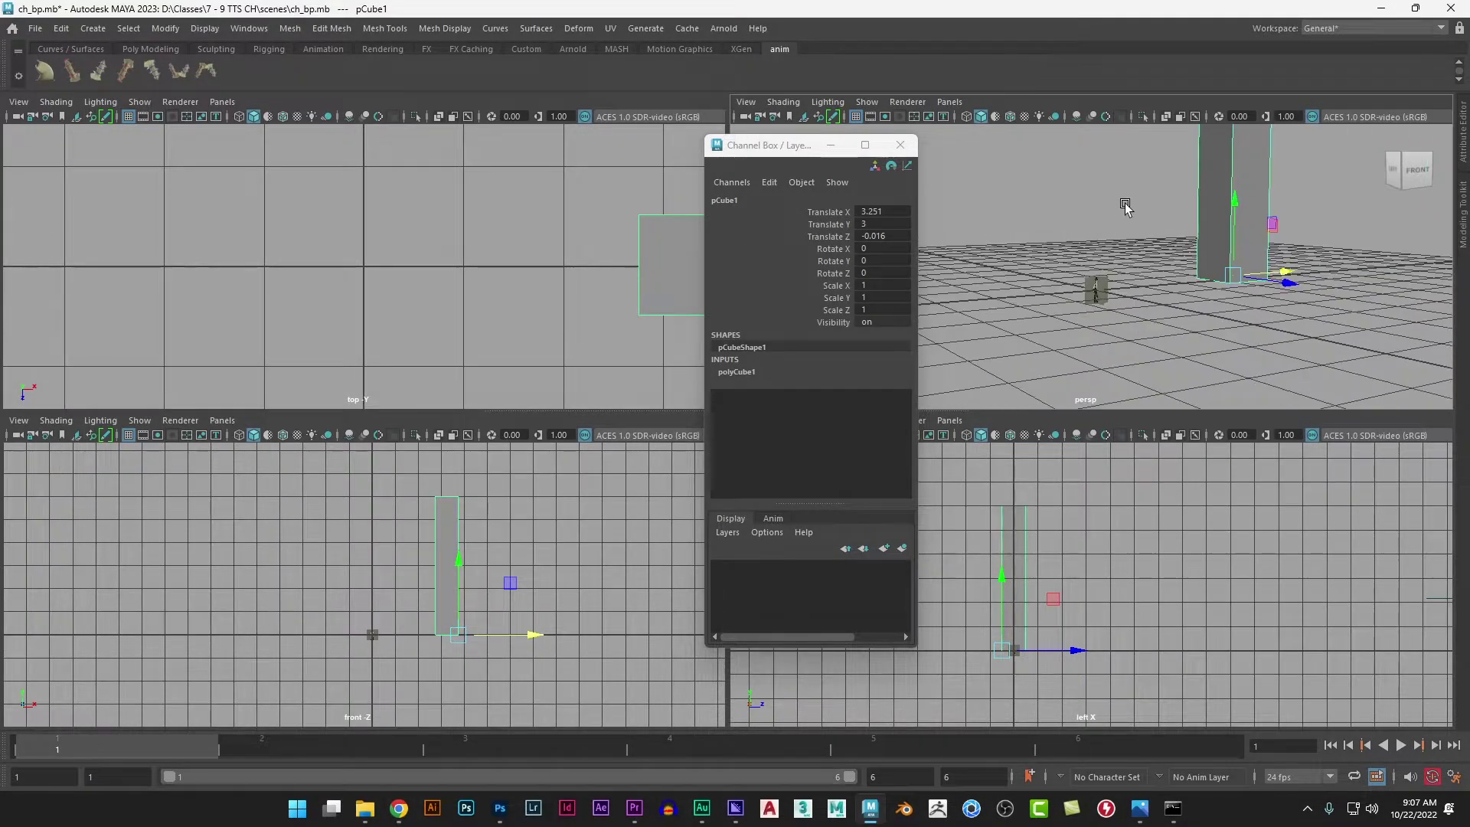
Step: Select both image planes together, frame them in the front and left views, and clear the selection
{"action": "left_click_drag", "start_coordinate": [1137, 212], "coordinate": [1071, 319]}
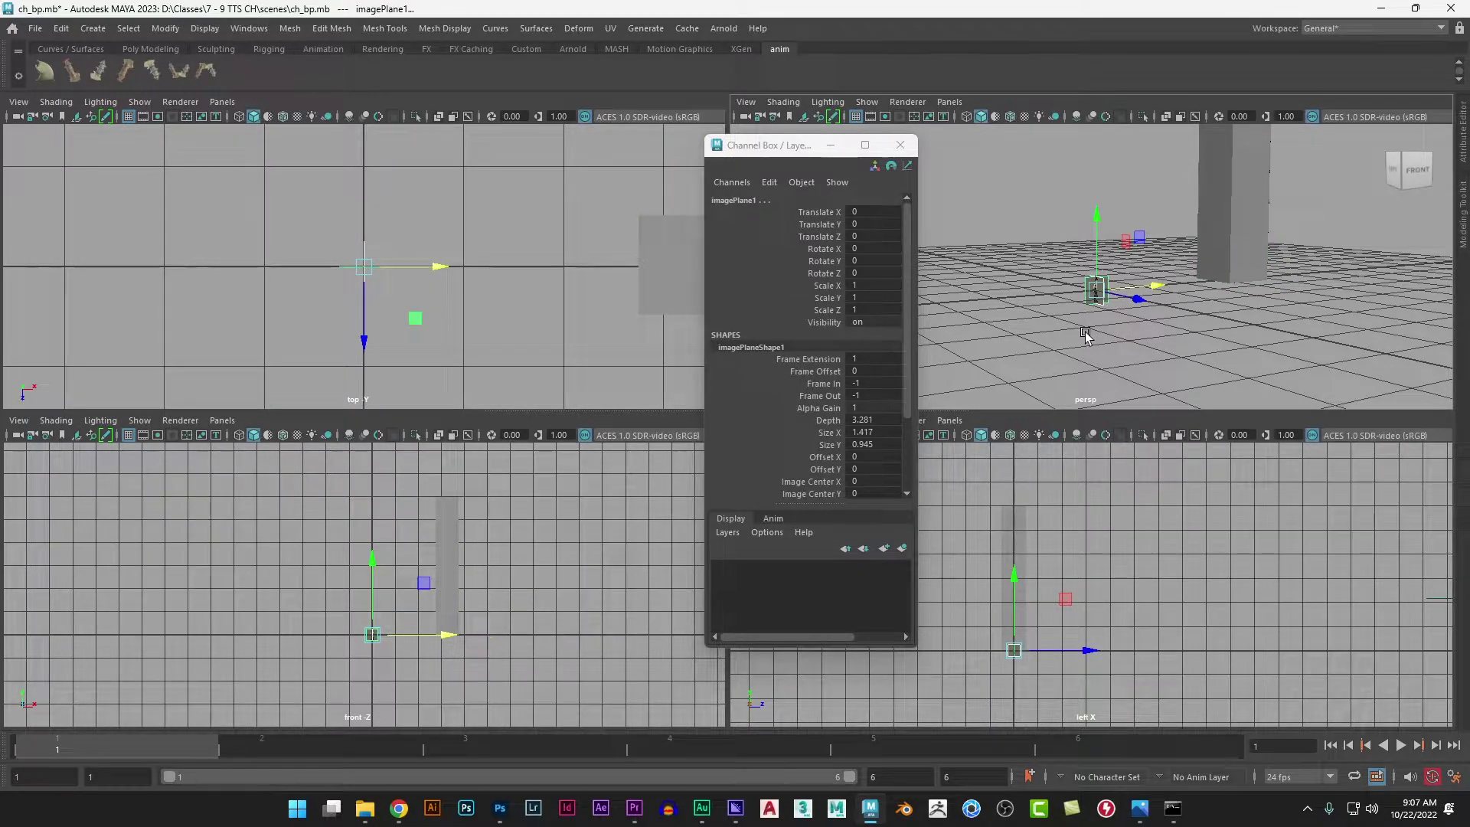
{"action": "key", "text": "f"}
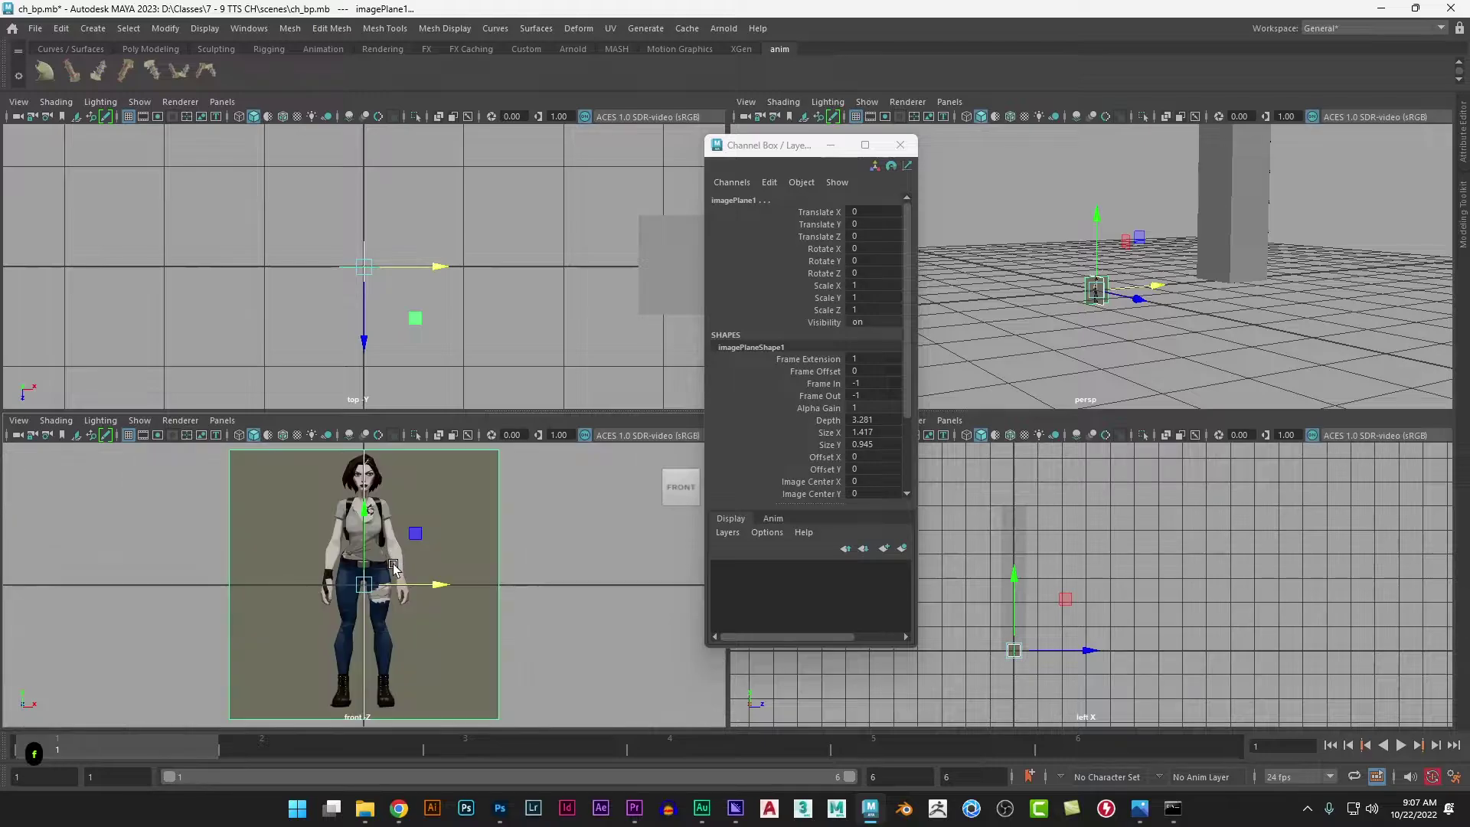
{"action": "left_click_drag", "start_coordinate": [440, 584], "coordinate": [446, 584]}
{"action": "left_click", "coordinate": [520, 582]}
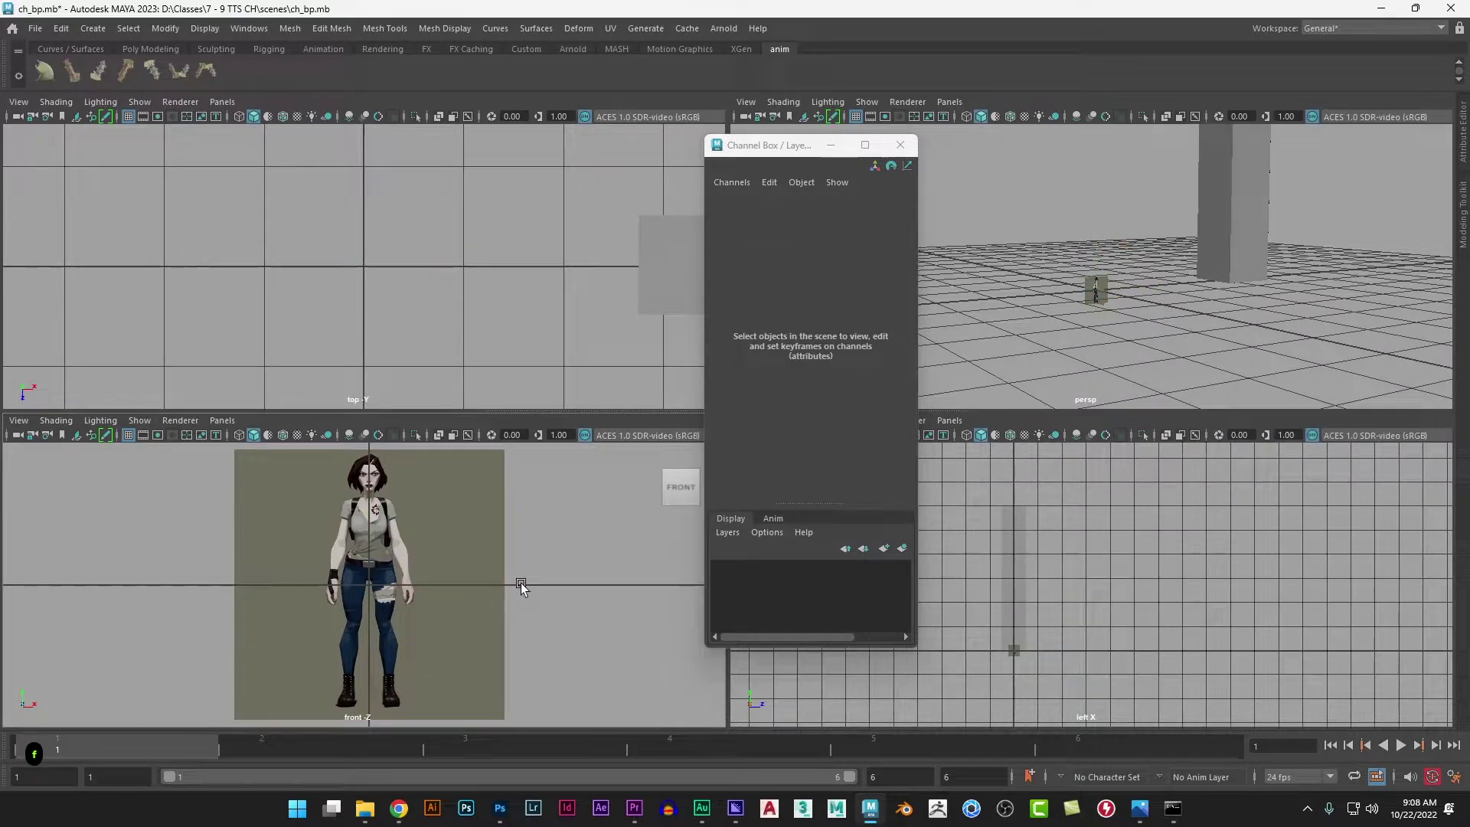
{"action": "scroll", "coordinate": [1040, 623], "scroll_direction": "up", "scroll_amount": 5}
{"action": "middle_click_drag", "start_coordinate": [1005, 693], "coordinate": [1136, 597], "text": "alt"}
{"action": "scroll", "coordinate": [1136, 600], "scroll_direction": "up", "scroll_amount": 4}
{"action": "left_click", "coordinate": [1110, 598]}
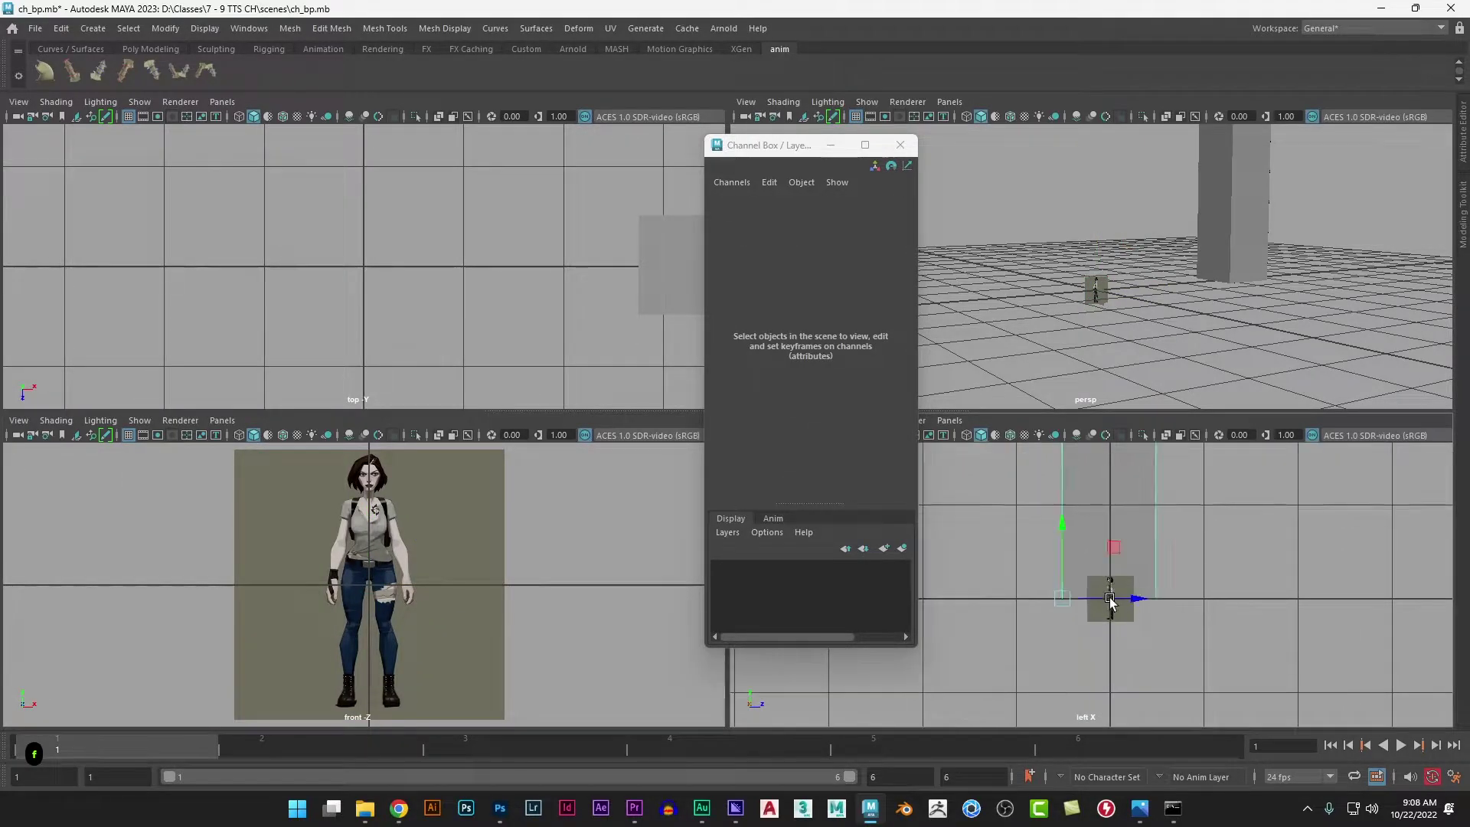
{"action": "key", "text": "f"}
{"action": "left_click", "coordinate": [1108, 624]}
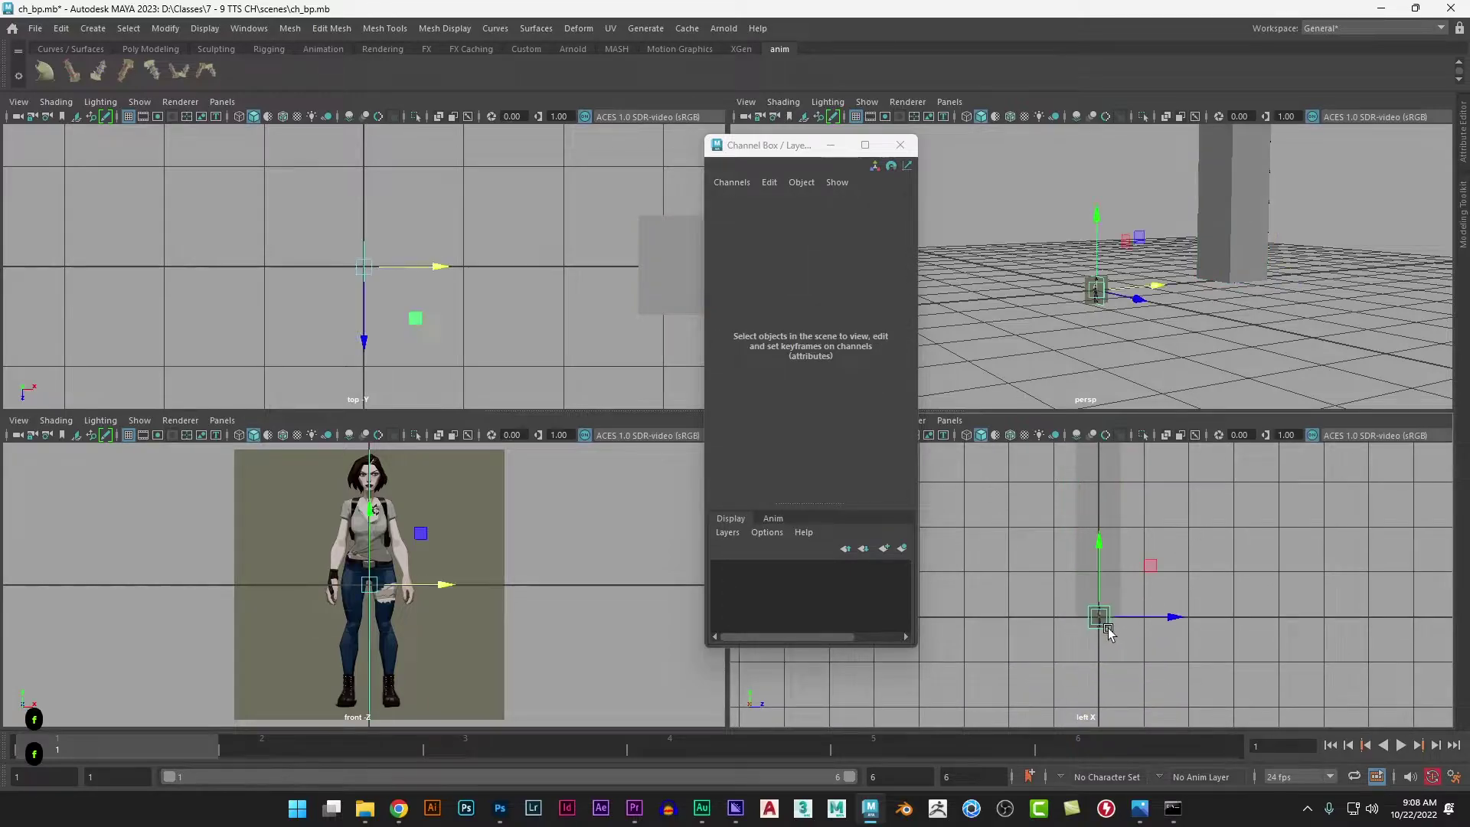
{"action": "key", "text": "f"}
{"action": "left_click", "coordinate": [1174, 372]}
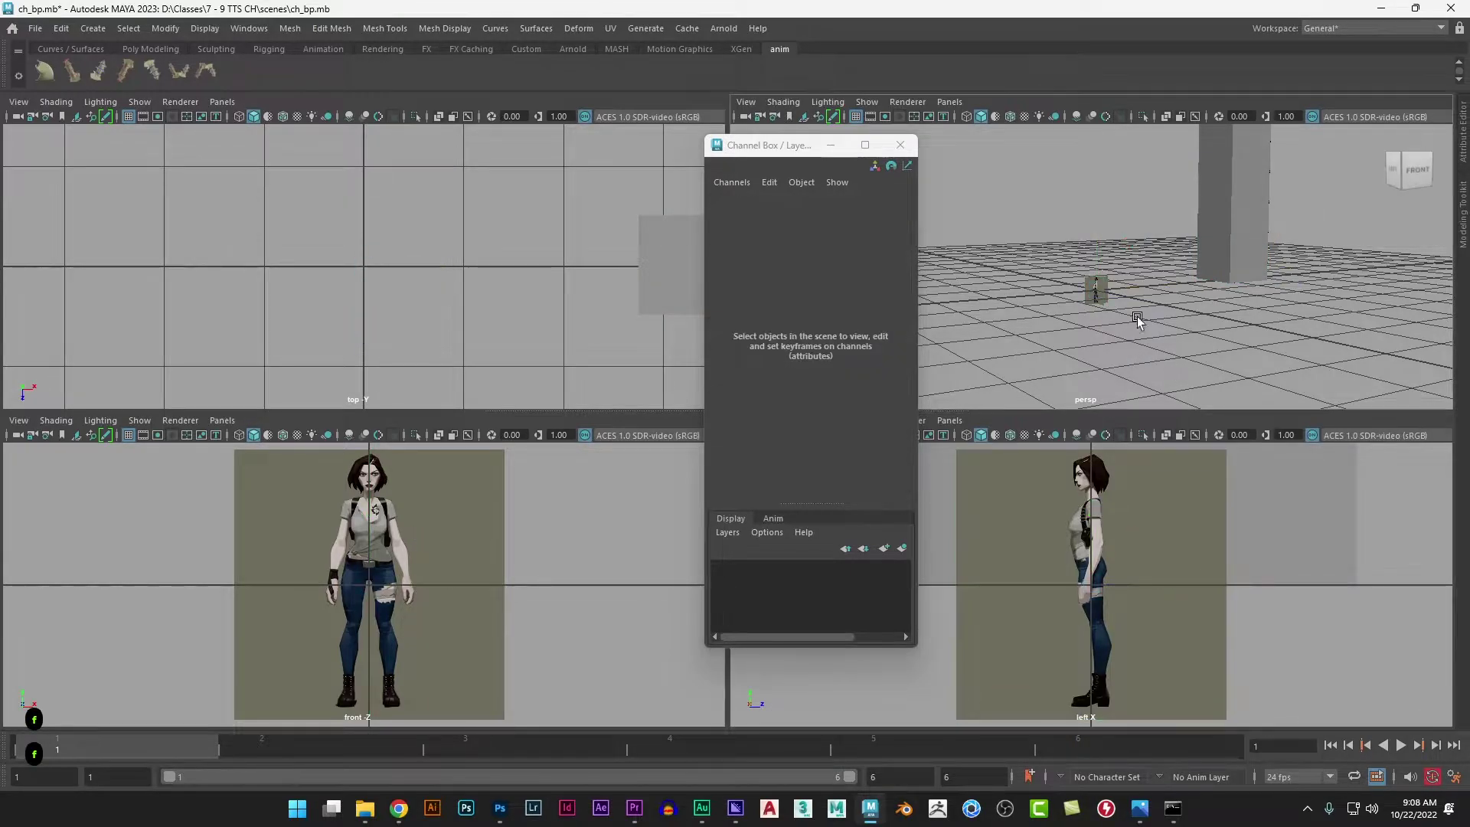
Step: In the maximized left view, raise both image planes to about 3.04 in Y and scale them uniformly to about 12.44
{"action": "left_click", "coordinate": [1030, 330]}
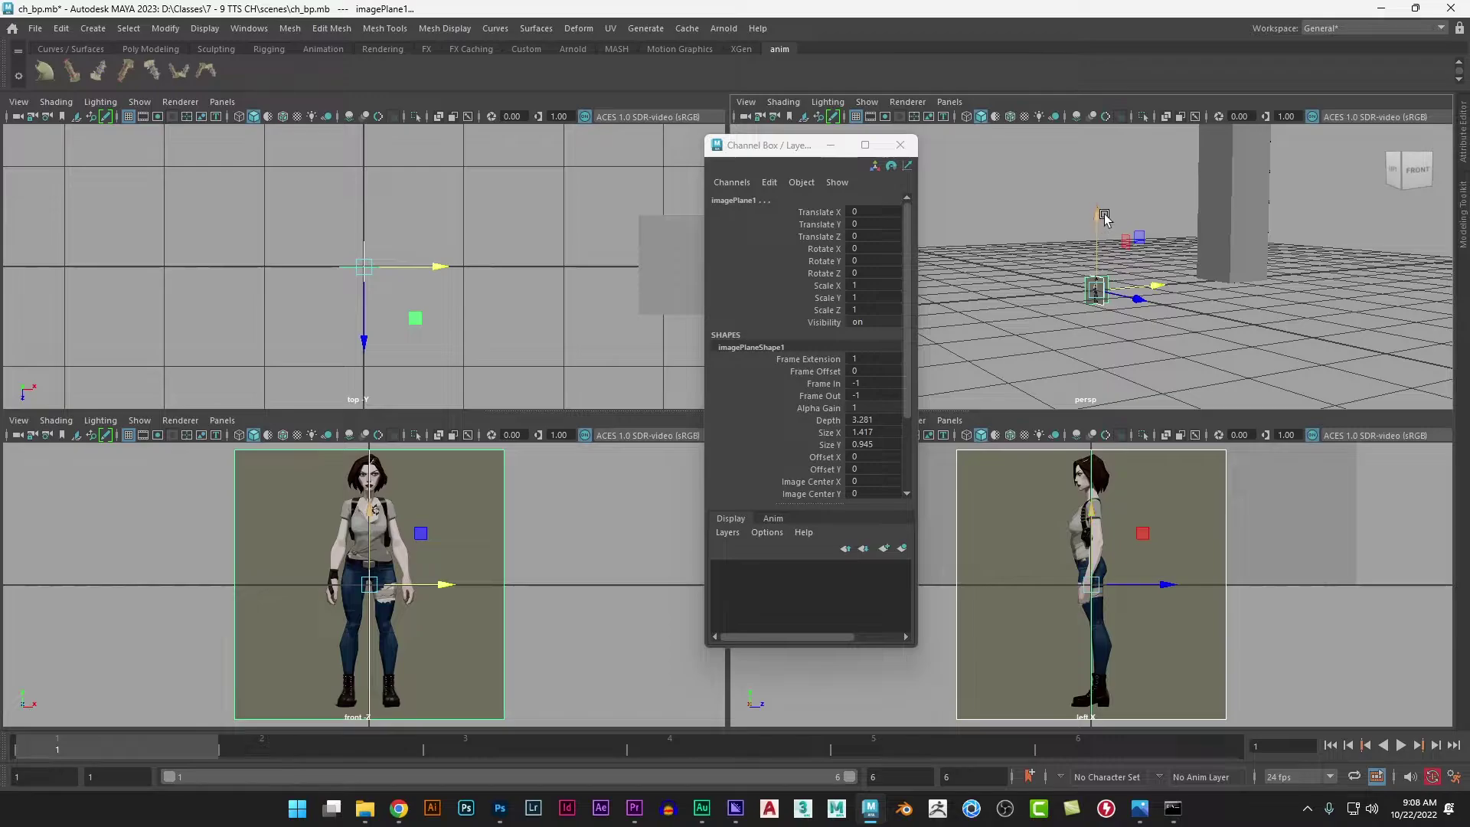
{"action": "scroll", "coordinate": [1104, 218], "scroll_direction": "down", "scroll_amount": 2}
{"action": "scroll", "coordinate": [1131, 551], "scroll_direction": "down", "scroll_amount": 6}
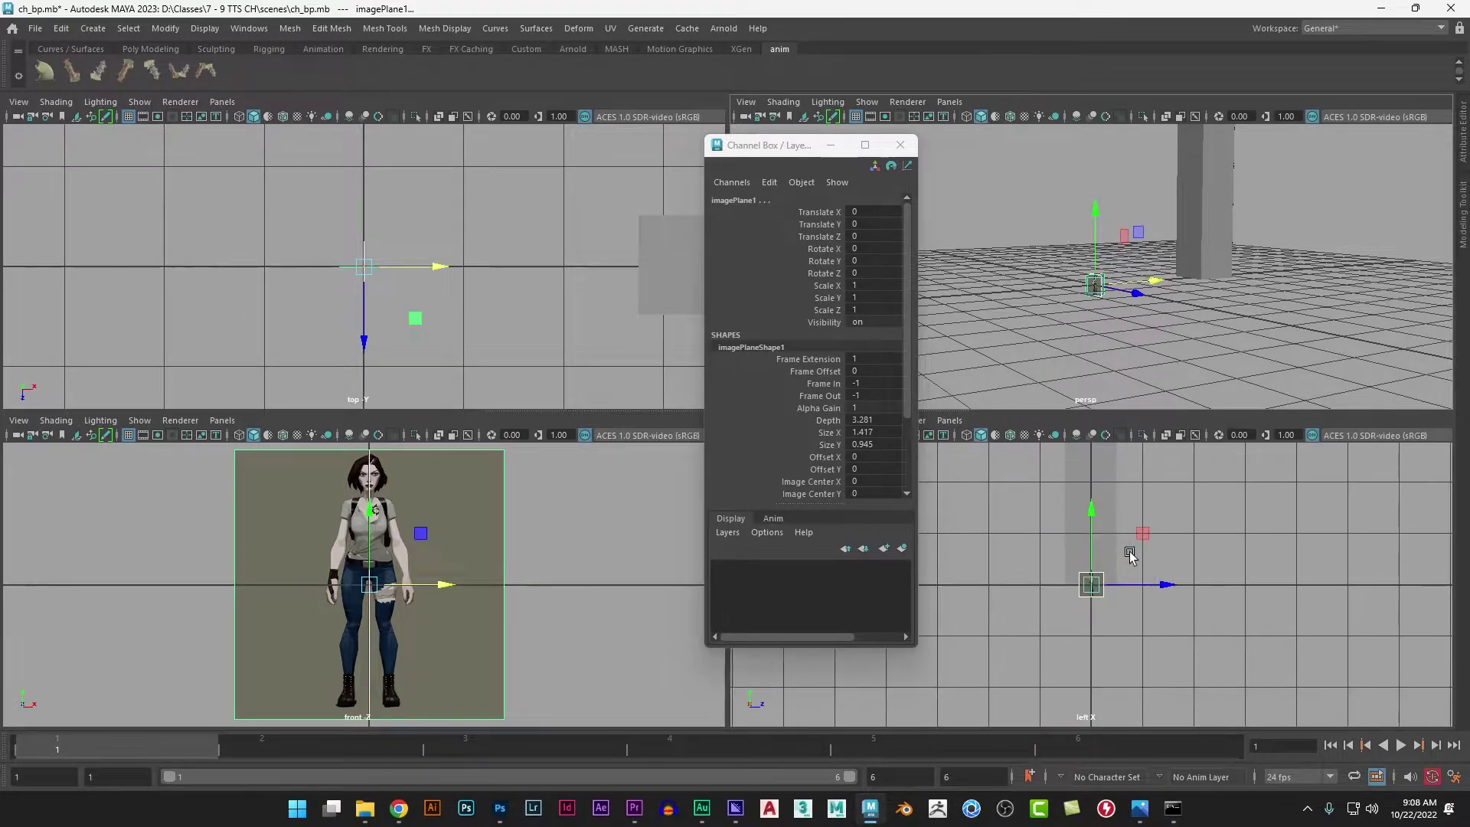
{"action": "key", "text": "r"}
{"action": "scroll", "coordinate": [1152, 578], "scroll_direction": "down", "scroll_amount": 4}
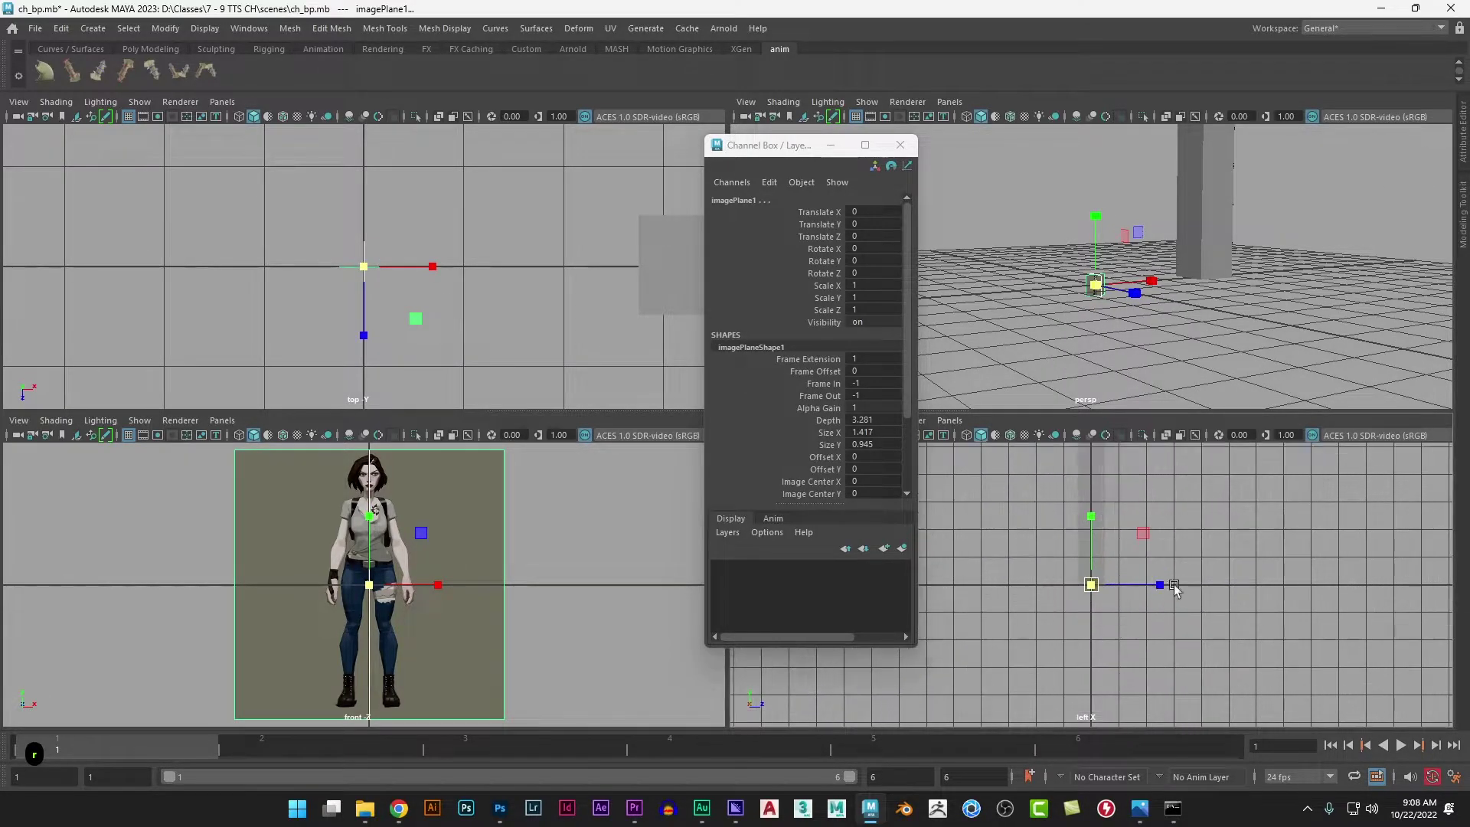
{"action": "key", "text": "space"}
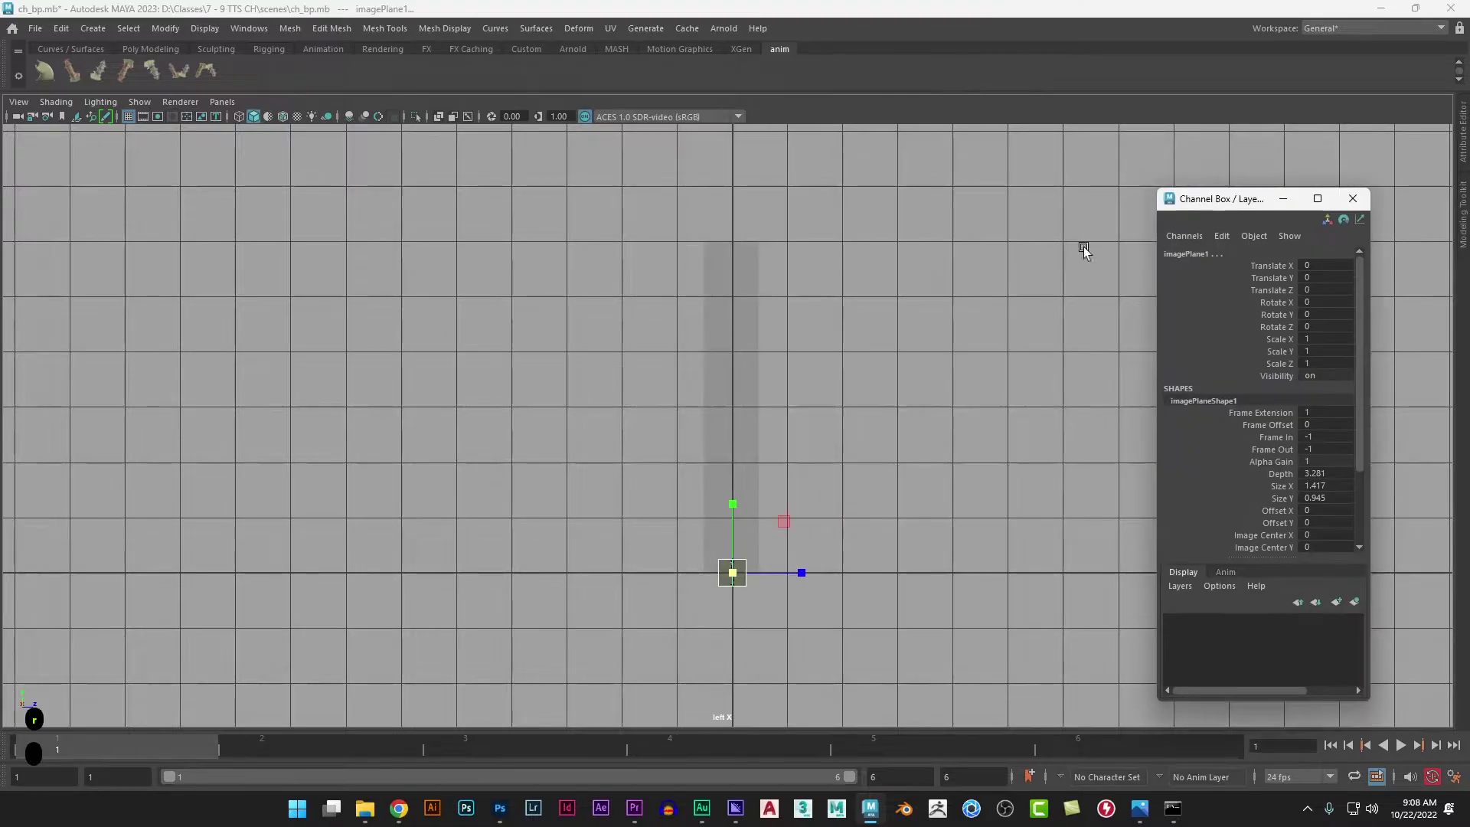
{"action": "middle_click_drag", "start_coordinate": [1083, 246], "coordinate": [968, 248], "text": "alt"}
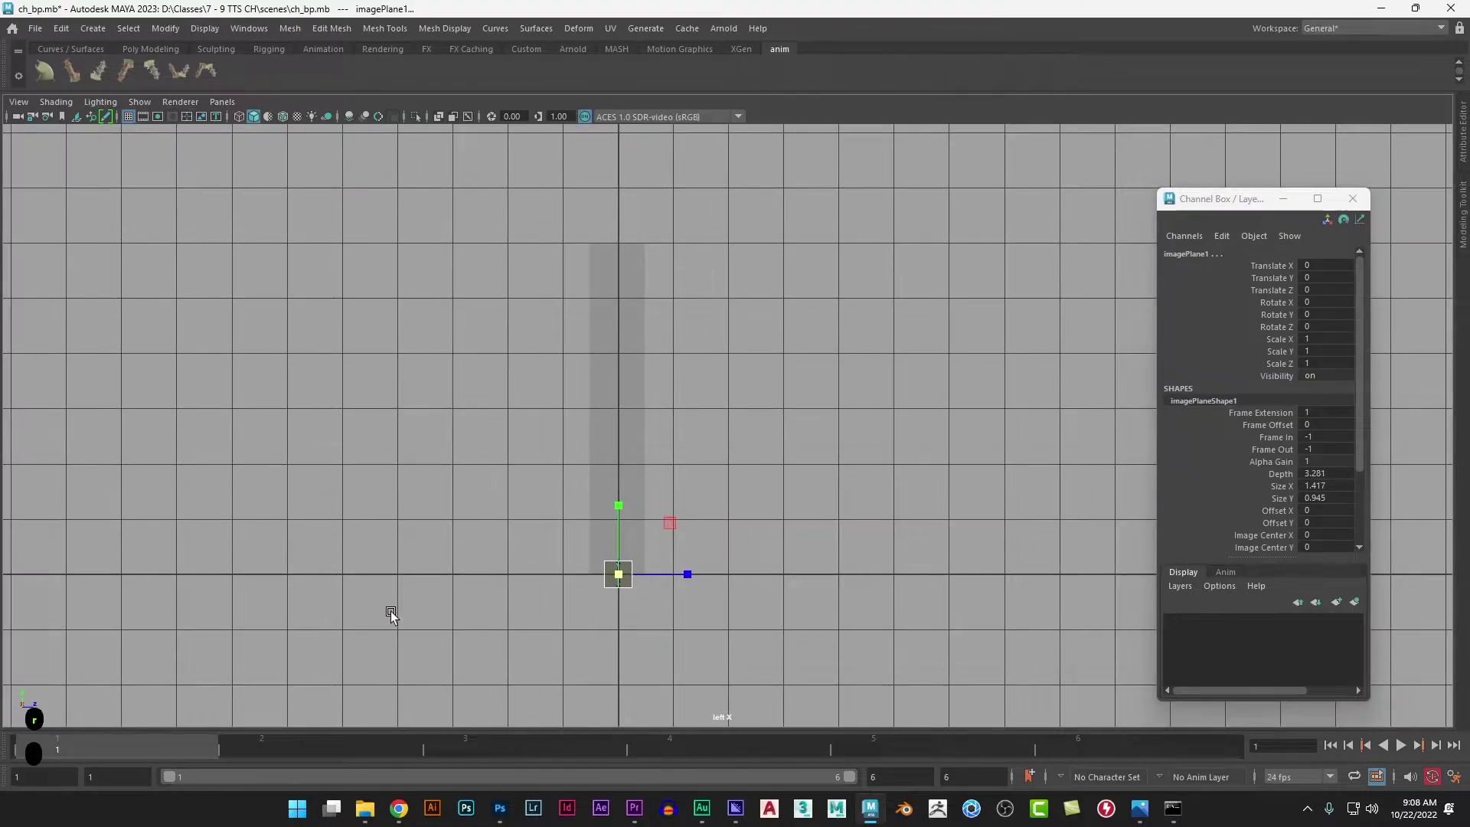
{"action": "key", "text": "w"}
{"action": "left_click_drag", "start_coordinate": [617, 499], "coordinate": [624, 332]}
{"action": "key", "text": "r"}
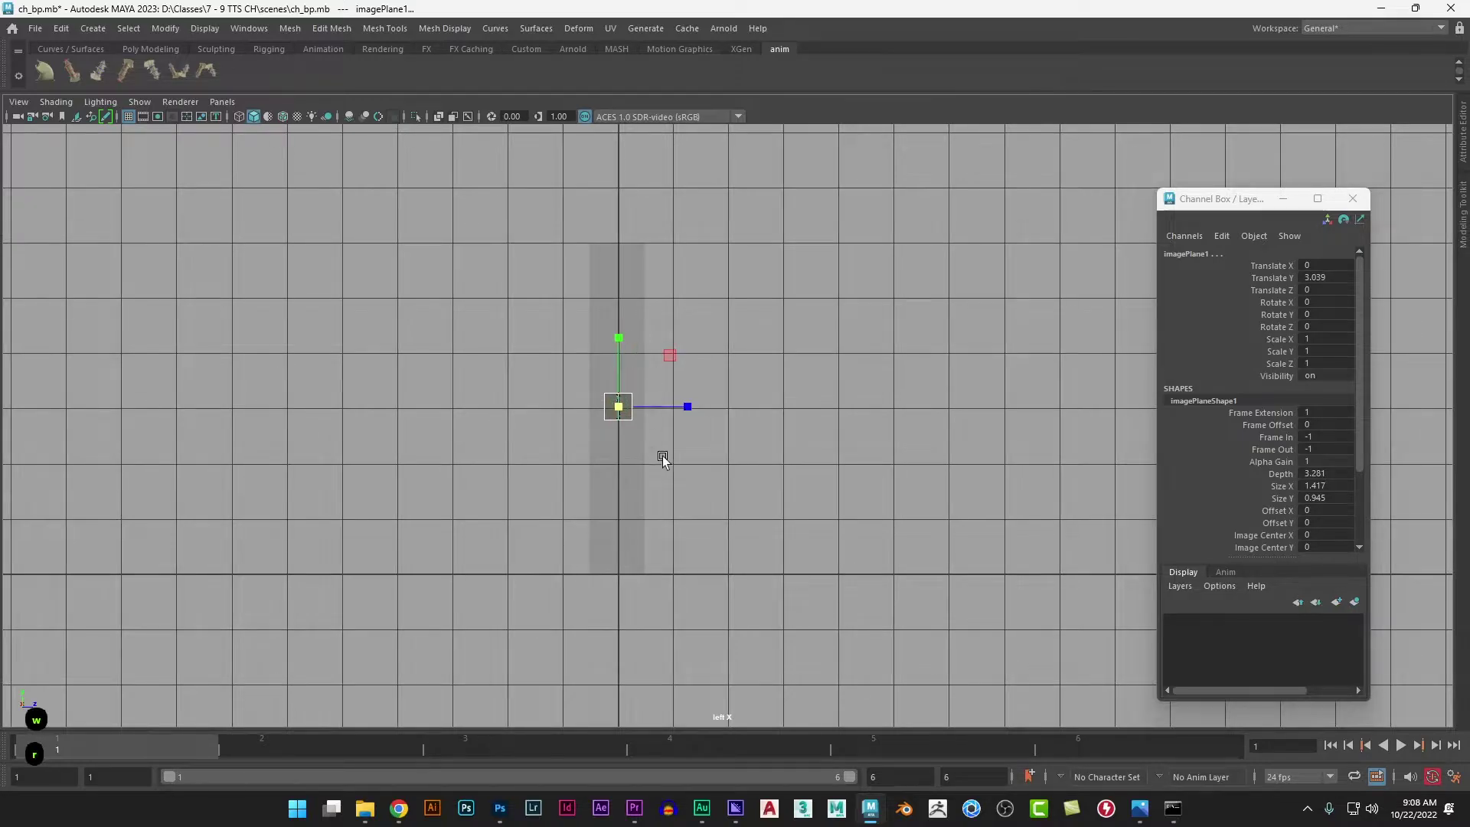
{"action": "middle_click_drag", "start_coordinate": [440, 575], "coordinate": [655, 508]}
Step: Fit the figure to the box's height by adjusting both image planes to Translate Y 2.914 and a uniform scale of 13.081
{"action": "key", "text": "w"}
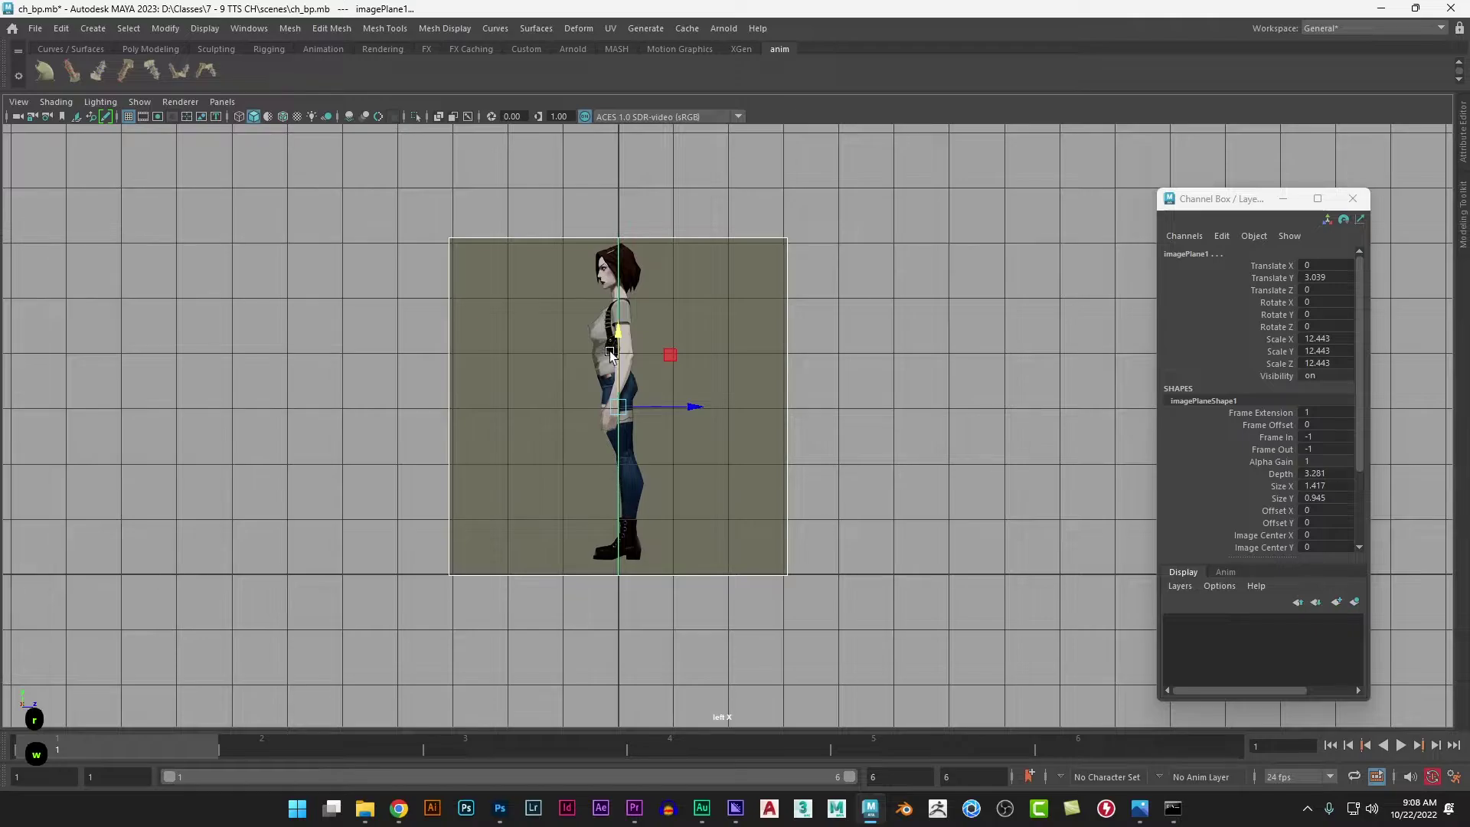
{"action": "middle_click_drag", "start_coordinate": [610, 354], "coordinate": [620, 345]}
{"action": "key", "text": "r"}
{"action": "middle_click_drag", "start_coordinate": [389, 408], "coordinate": [394, 408]}
{"action": "key", "text": "w"}
{"action": "middle_click_drag", "start_coordinate": [619, 364], "coordinate": [620, 351]}
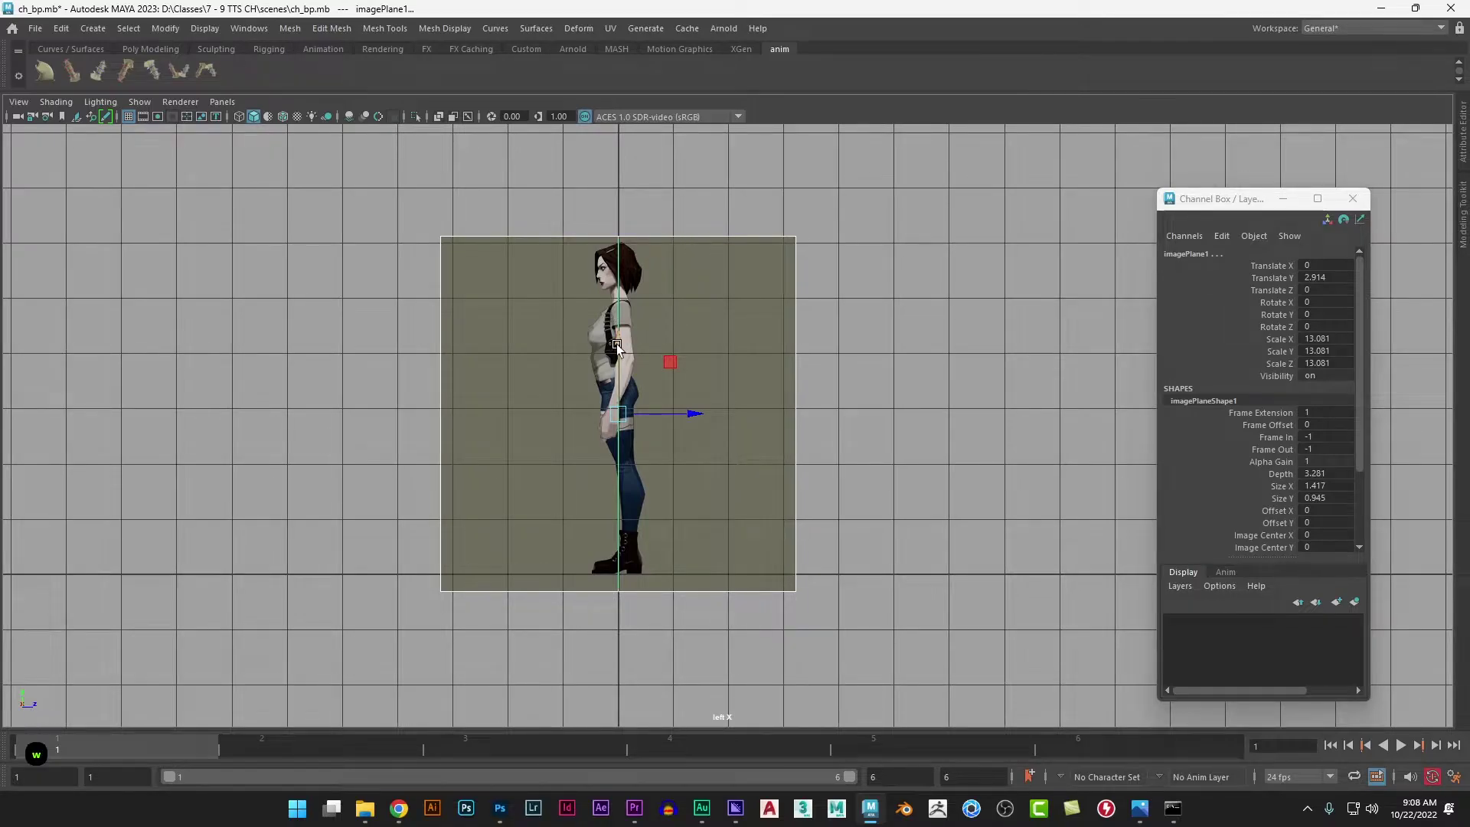
{"action": "middle_click_drag", "start_coordinate": [646, 248], "coordinate": [646, 286]}
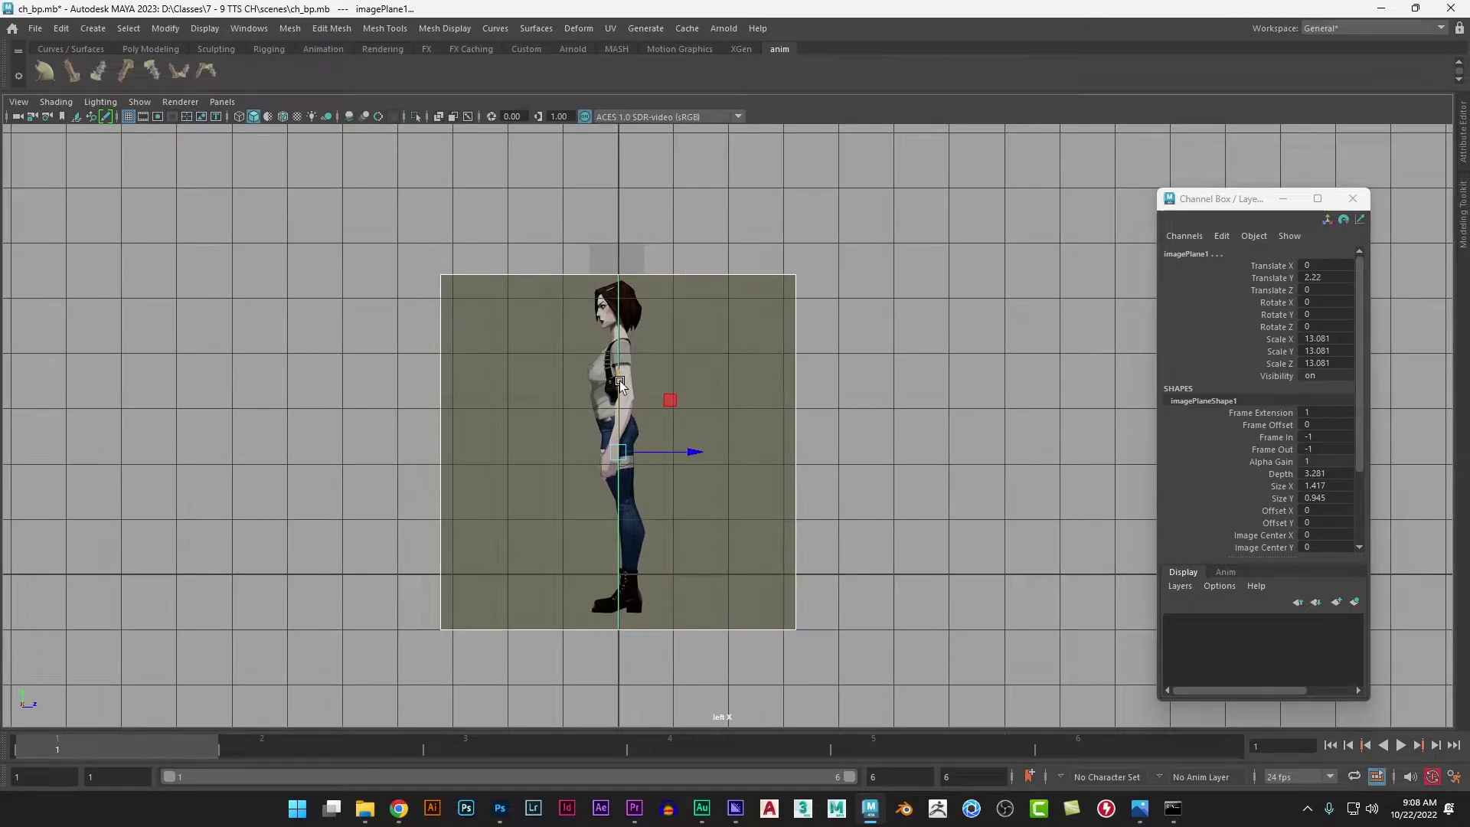
{"action": "middle_click_drag", "start_coordinate": [621, 383], "coordinate": [617, 345]}
Step: Check both image planes against the tall box in the front and perspective views, with the selection cleared
{"action": "key", "text": "space"}
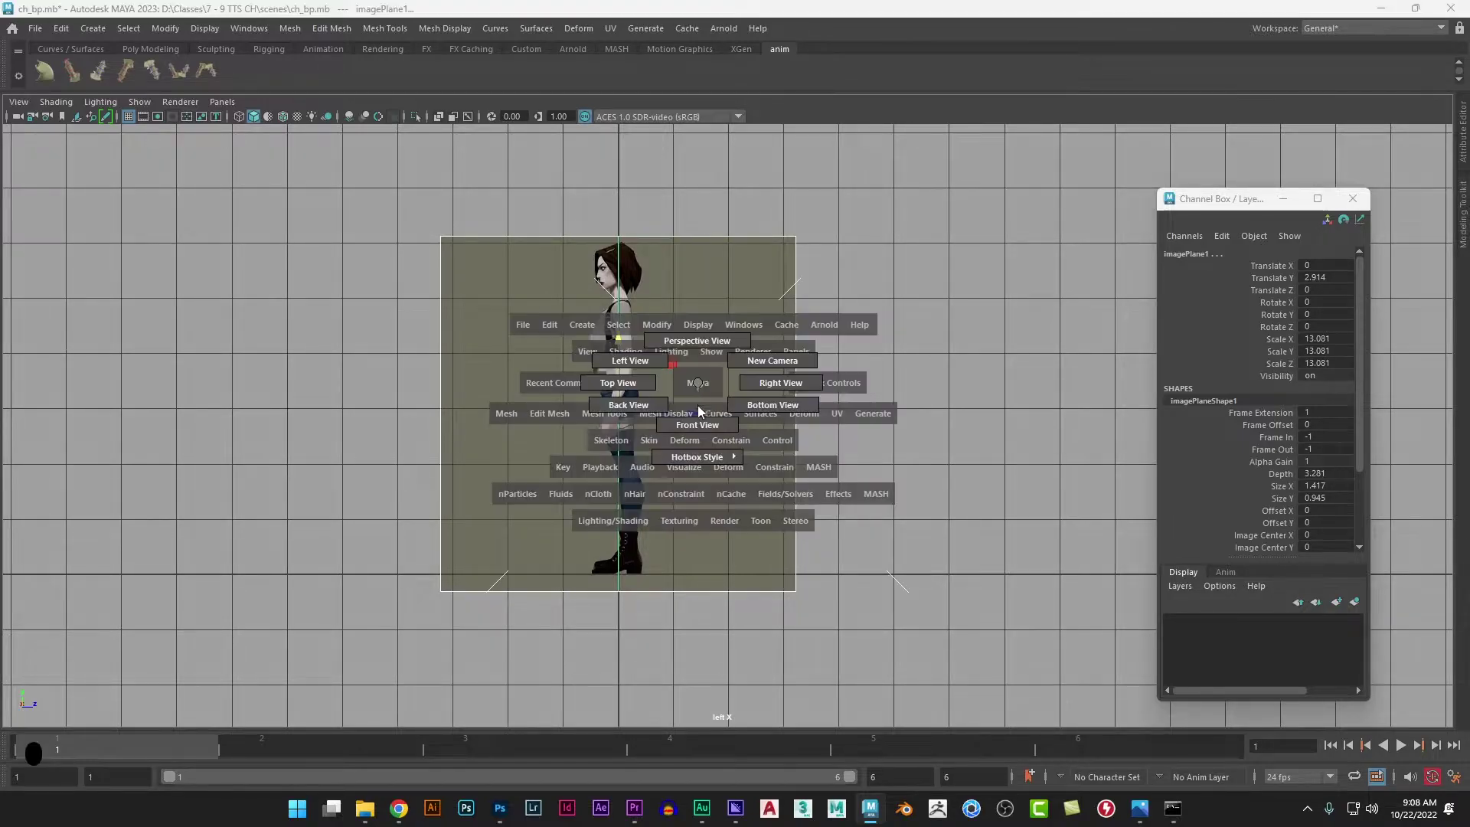
{"action": "left_click_drag", "start_coordinate": [697, 407], "coordinate": [738, 449]}
{"action": "key", "text": "f"}
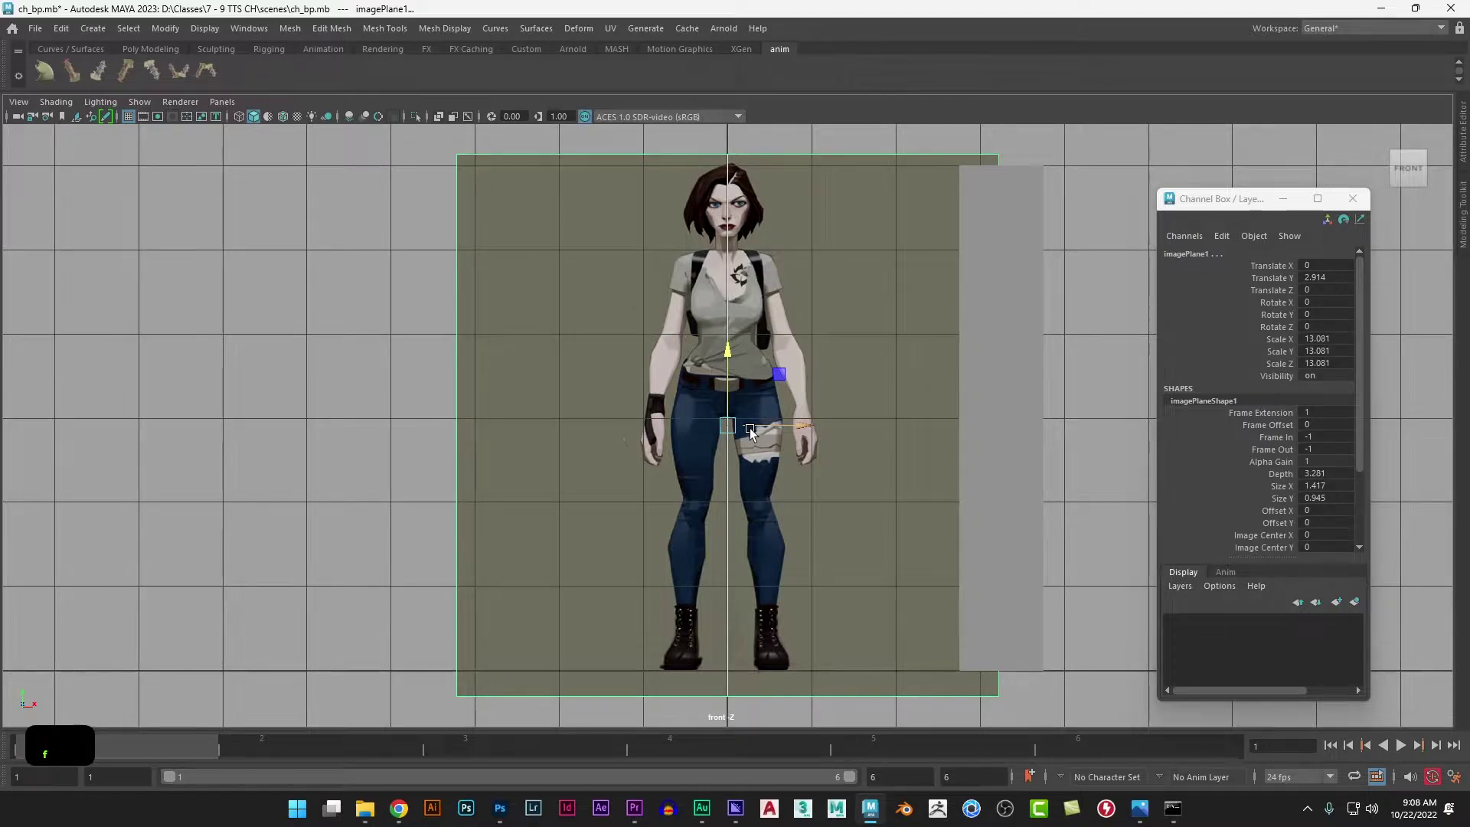
{"action": "key", "text": "space"}
{"action": "left_click_drag", "start_coordinate": [749, 428], "coordinate": [748, 403]}
{"action": "left_click", "coordinate": [740, 530]}
{"action": "scroll", "coordinate": [739, 530], "scroll_direction": "down", "scroll_amount": 4}
{"action": "middle_click_drag", "start_coordinate": [739, 530], "coordinate": [695, 623], "text": "alt"}
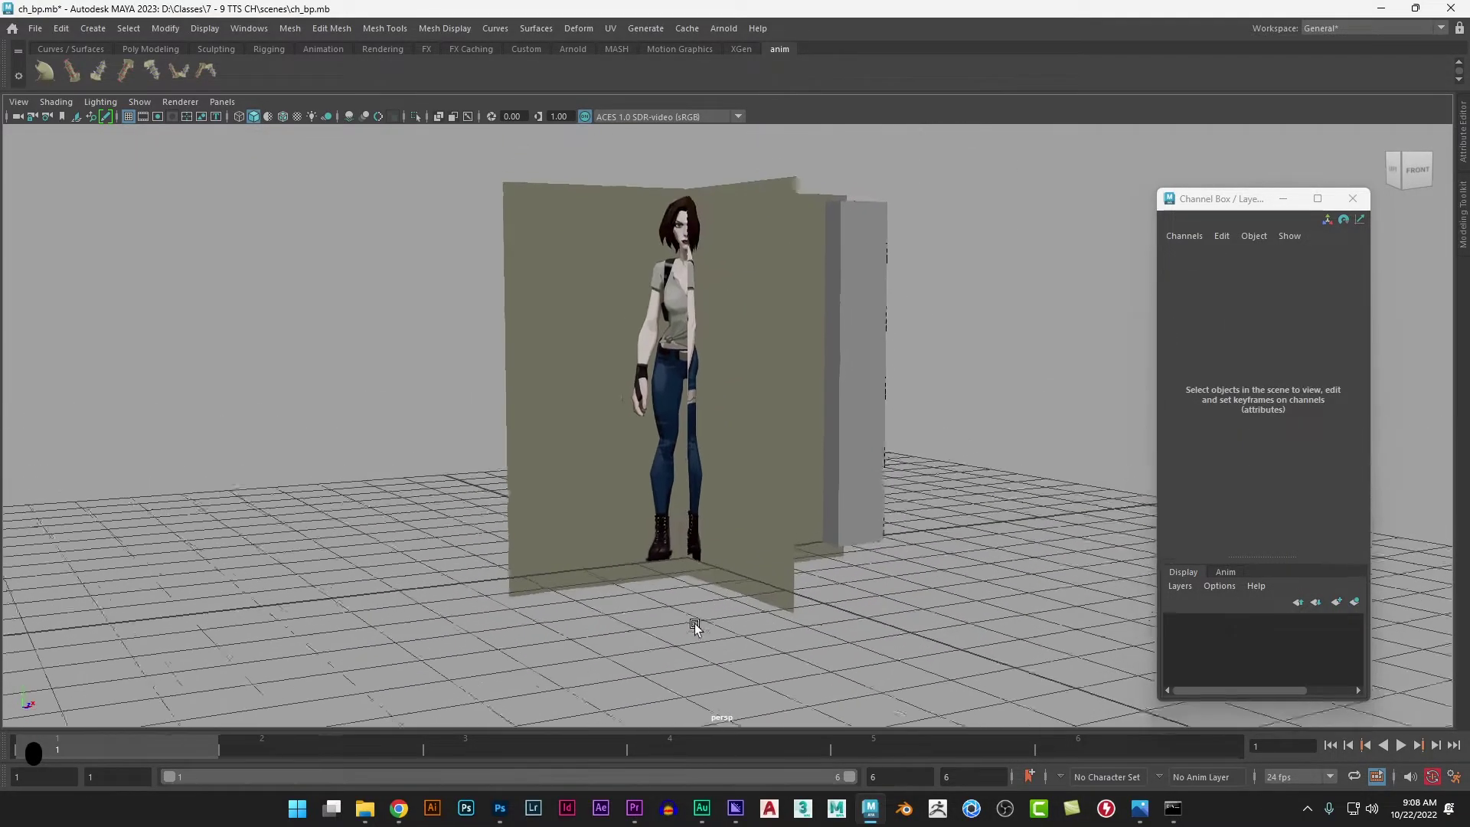
{"action": "scroll", "coordinate": [689, 605], "scroll_direction": "down", "scroll_amount": 2}
{"action": "left_click_drag", "start_coordinate": [686, 598], "coordinate": [608, 479], "text": "alt"}
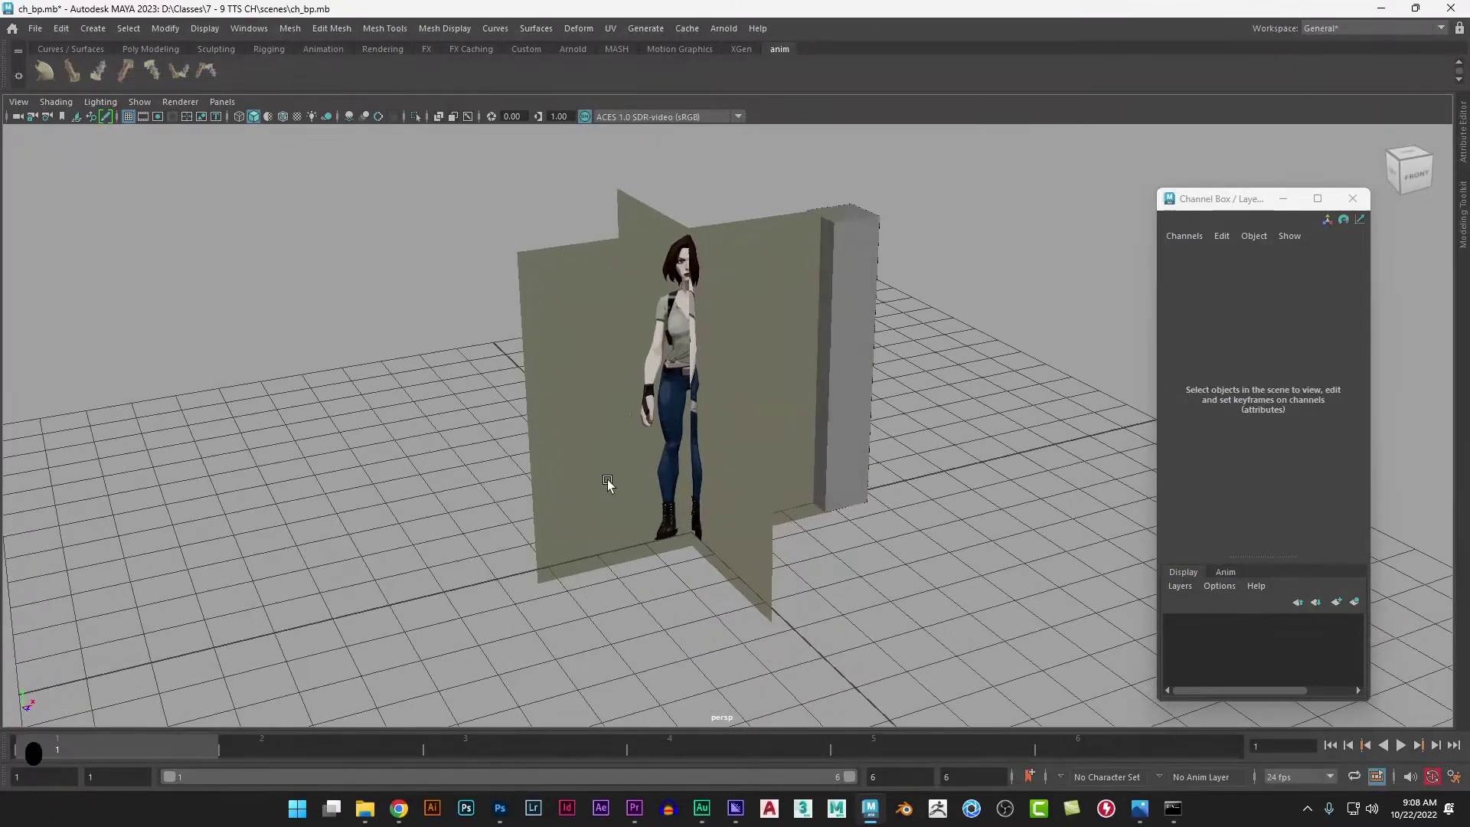
Step: Select both image planes and set their Scale X, Y and Z to 13, then clear the selection
{"action": "left_click", "coordinate": [608, 479]}
{"action": "key", "text": "w"}
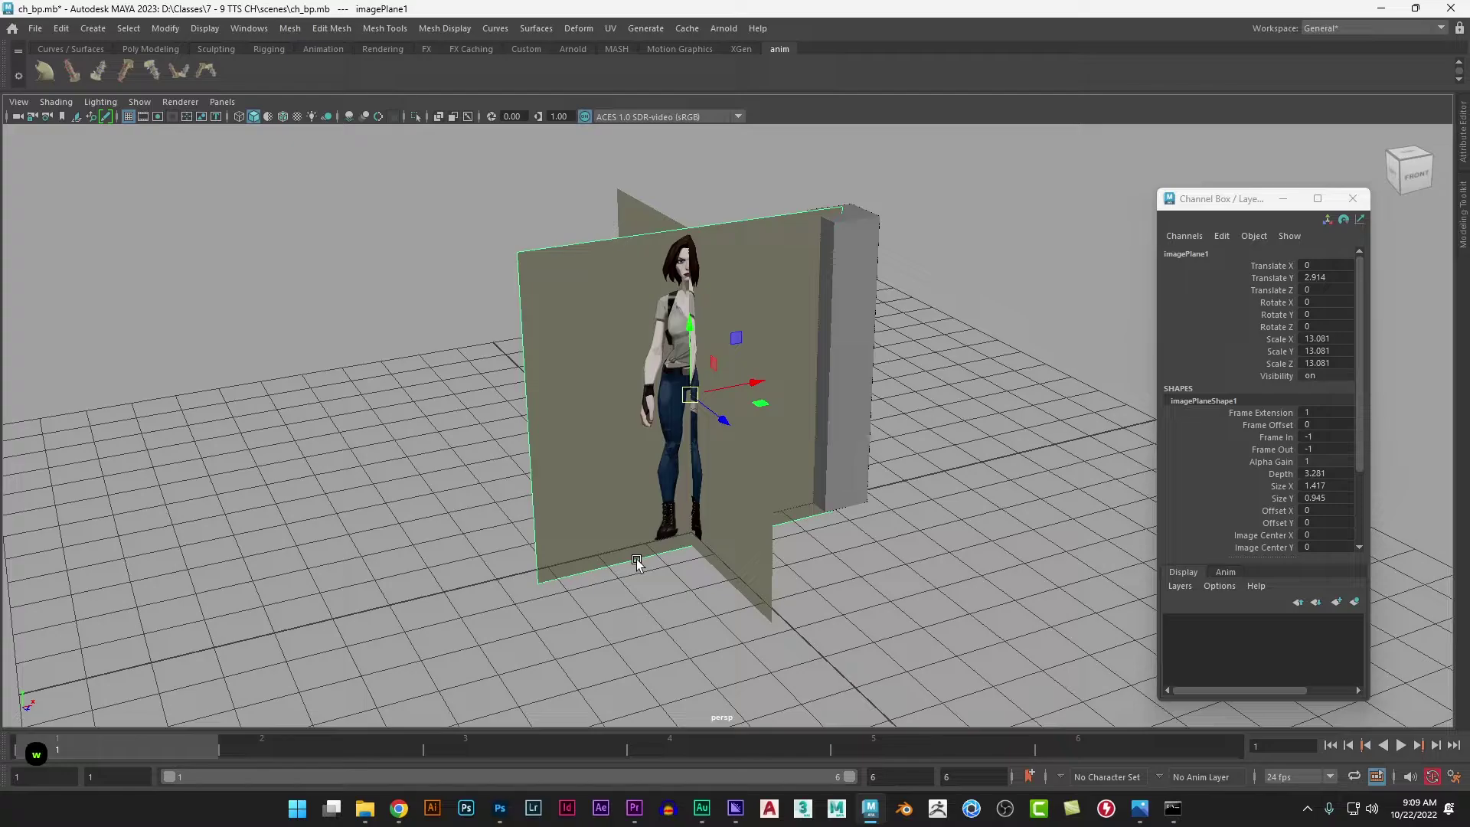
{"action": "left_click_drag", "start_coordinate": [689, 181], "coordinate": [604, 287], "text": "shift"}
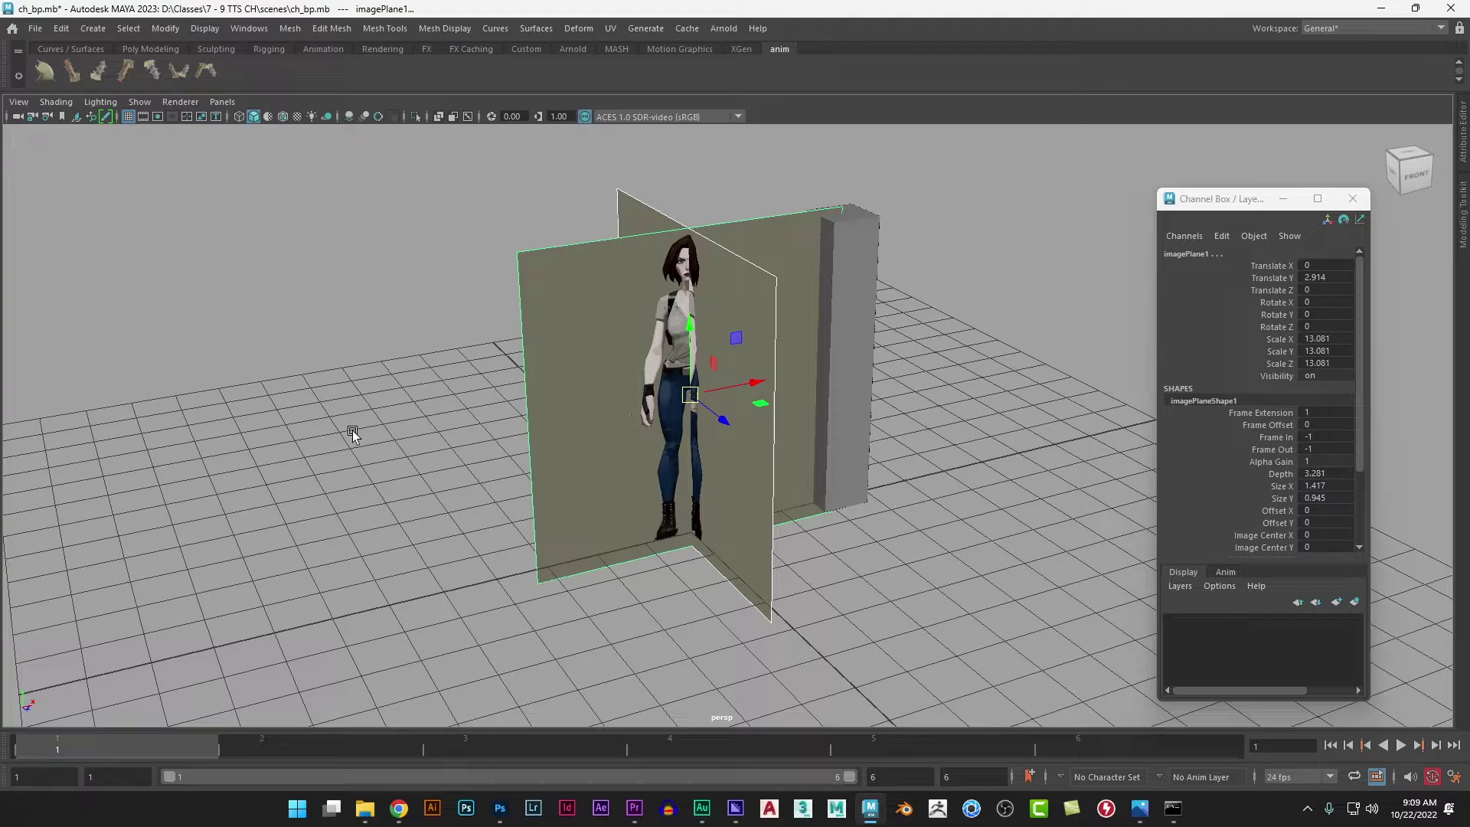
{"action": "left_click", "coordinate": [716, 185]}
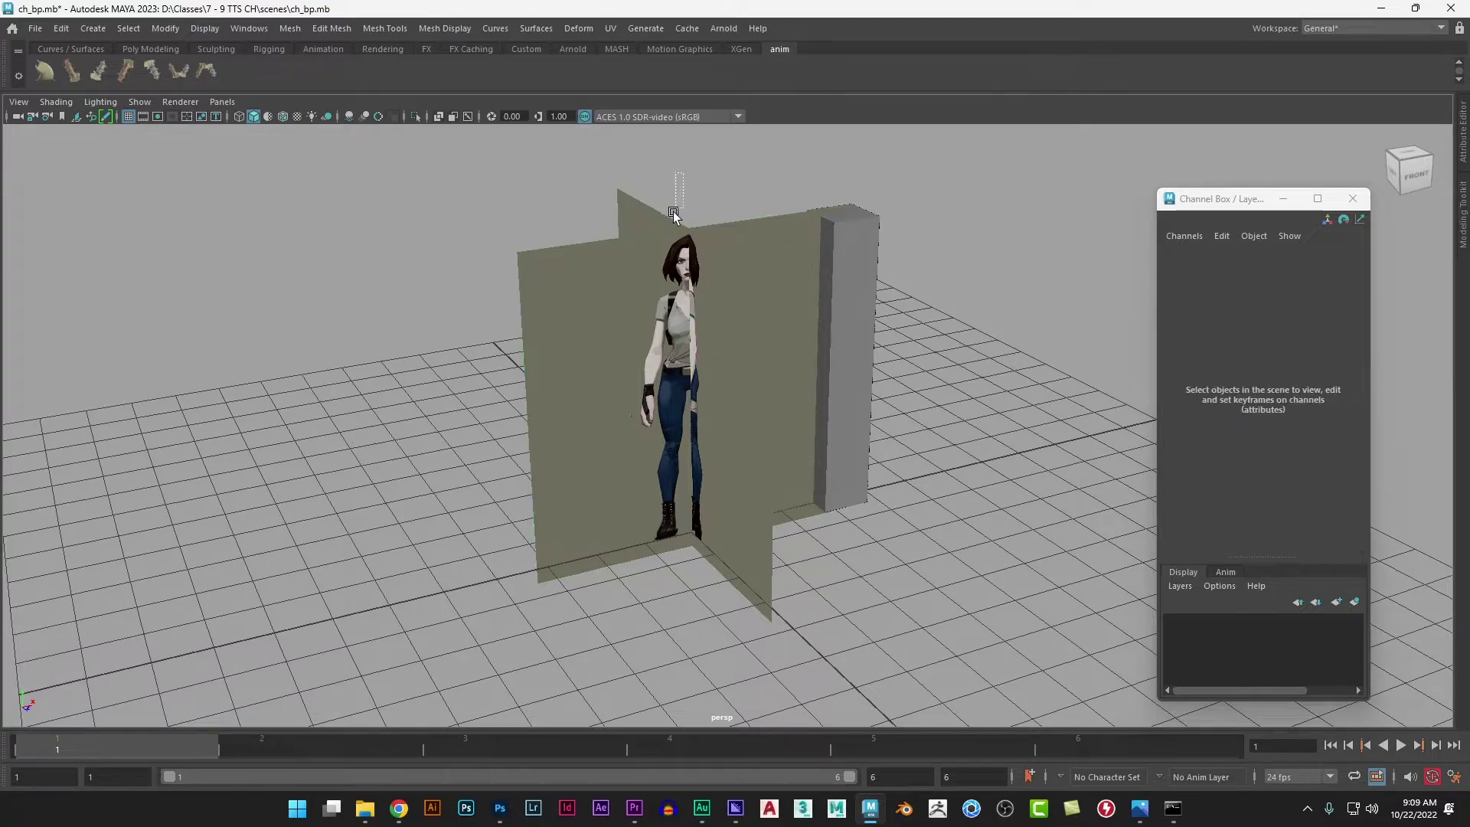
{"action": "left_click", "coordinate": [601, 345]}
{"action": "left_click_drag", "start_coordinate": [1328, 340], "coordinate": [1328, 363]}
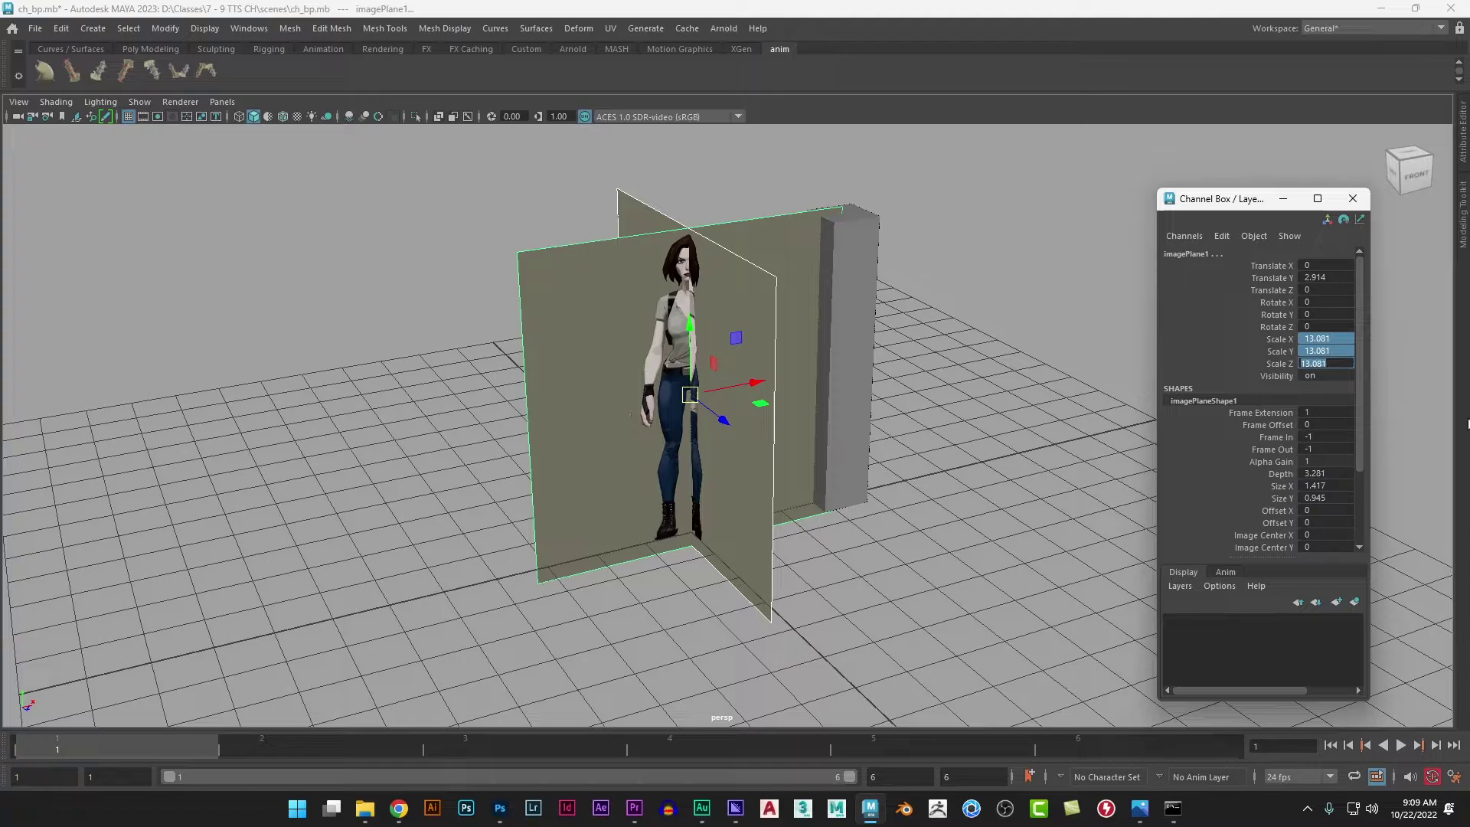
{"action": "type", "text": "13"}
{"action": "key", "text": "Return"}
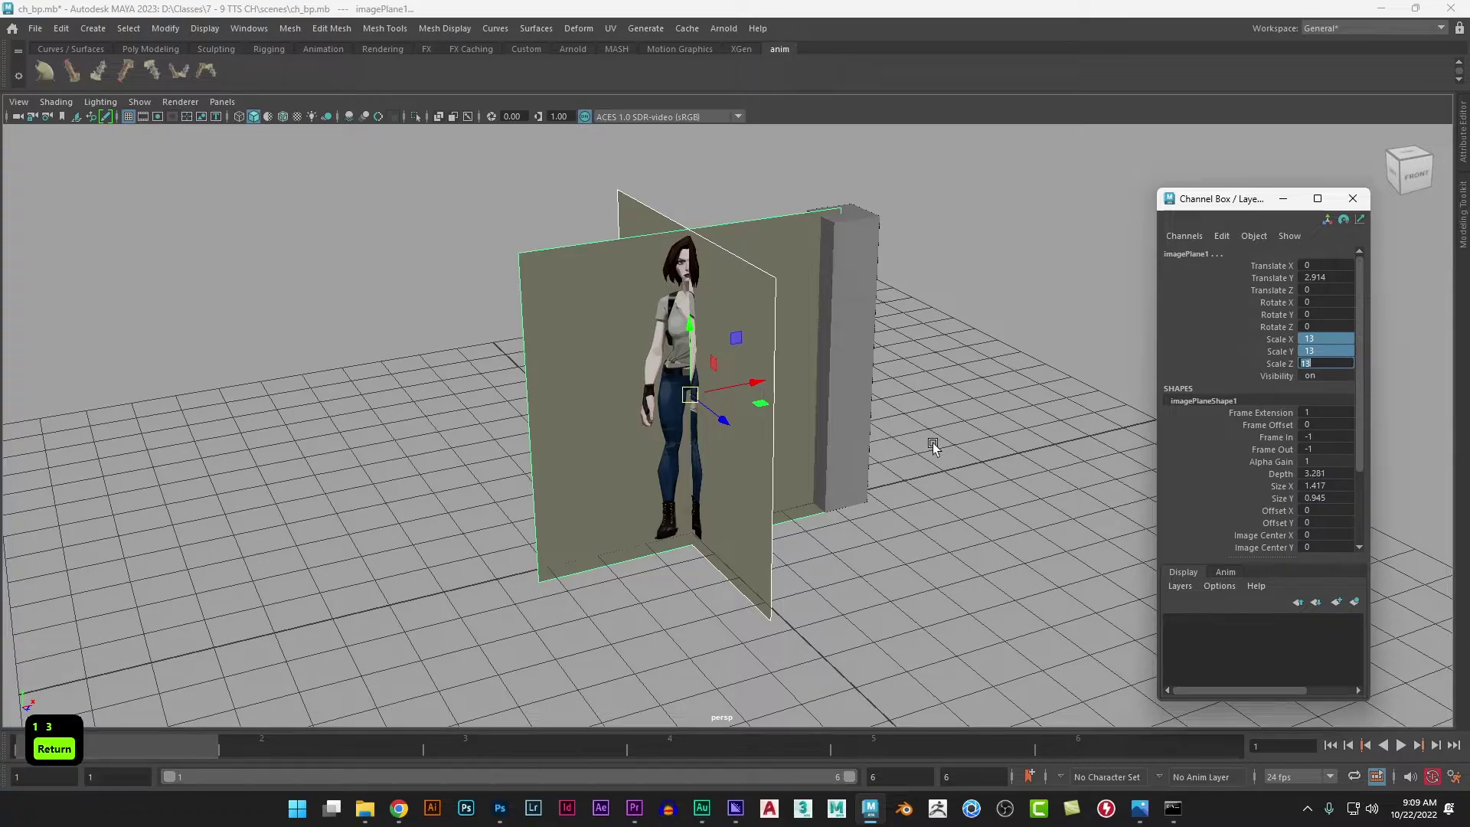
{"action": "type", "text": "w"}
{"action": "key", "text": "Return"}
{"action": "left_click", "coordinate": [869, 523]}
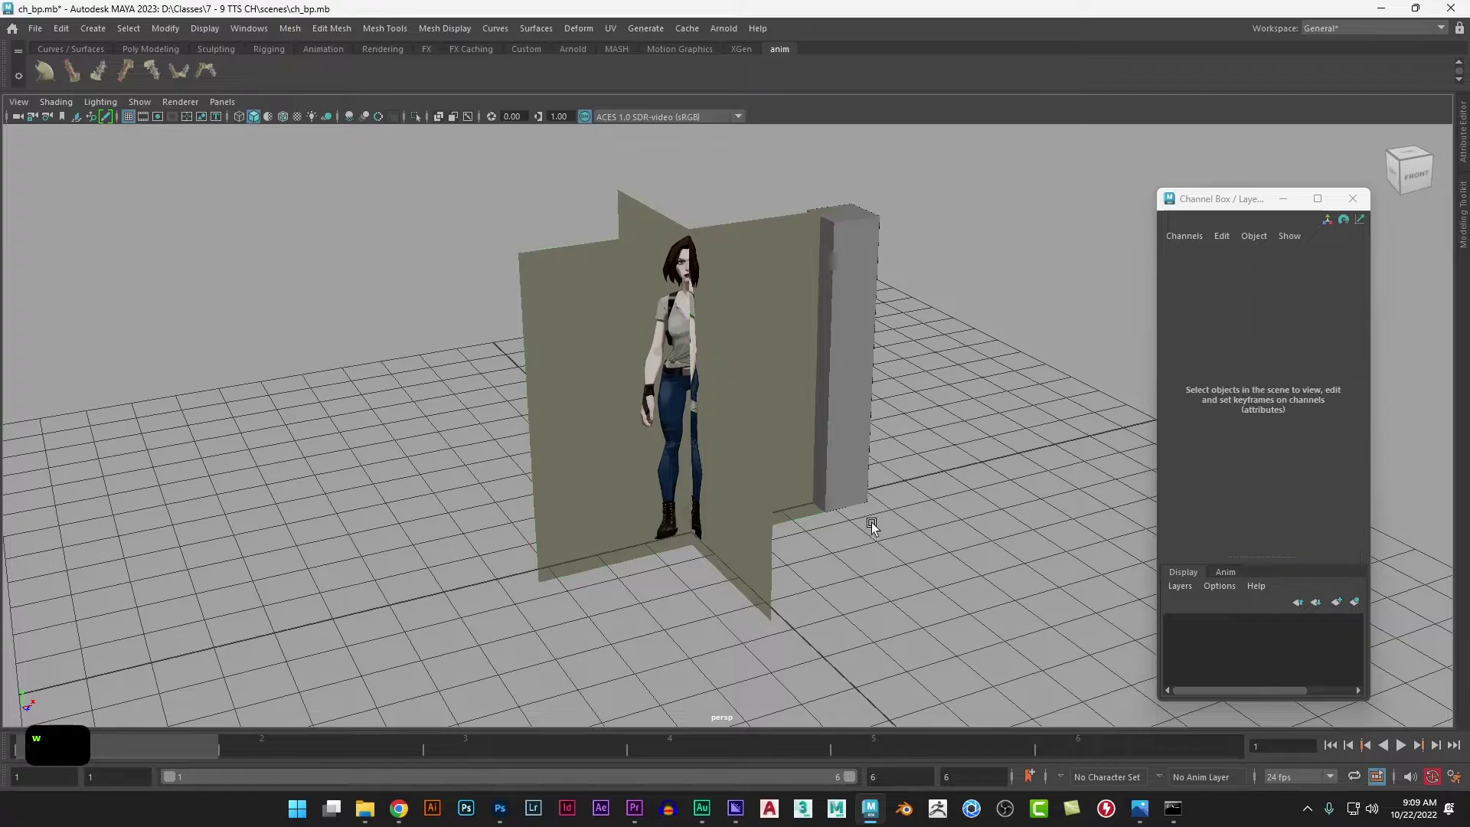
Step: Select both image planes and, in the front view, lower them to about 2.889 in Y to bring the boots onto the ground line
{"action": "left_click", "coordinate": [631, 265]}
{"action": "key", "text": "space"}
{"action": "left_click_drag", "start_coordinate": [642, 303], "coordinate": [644, 375]}
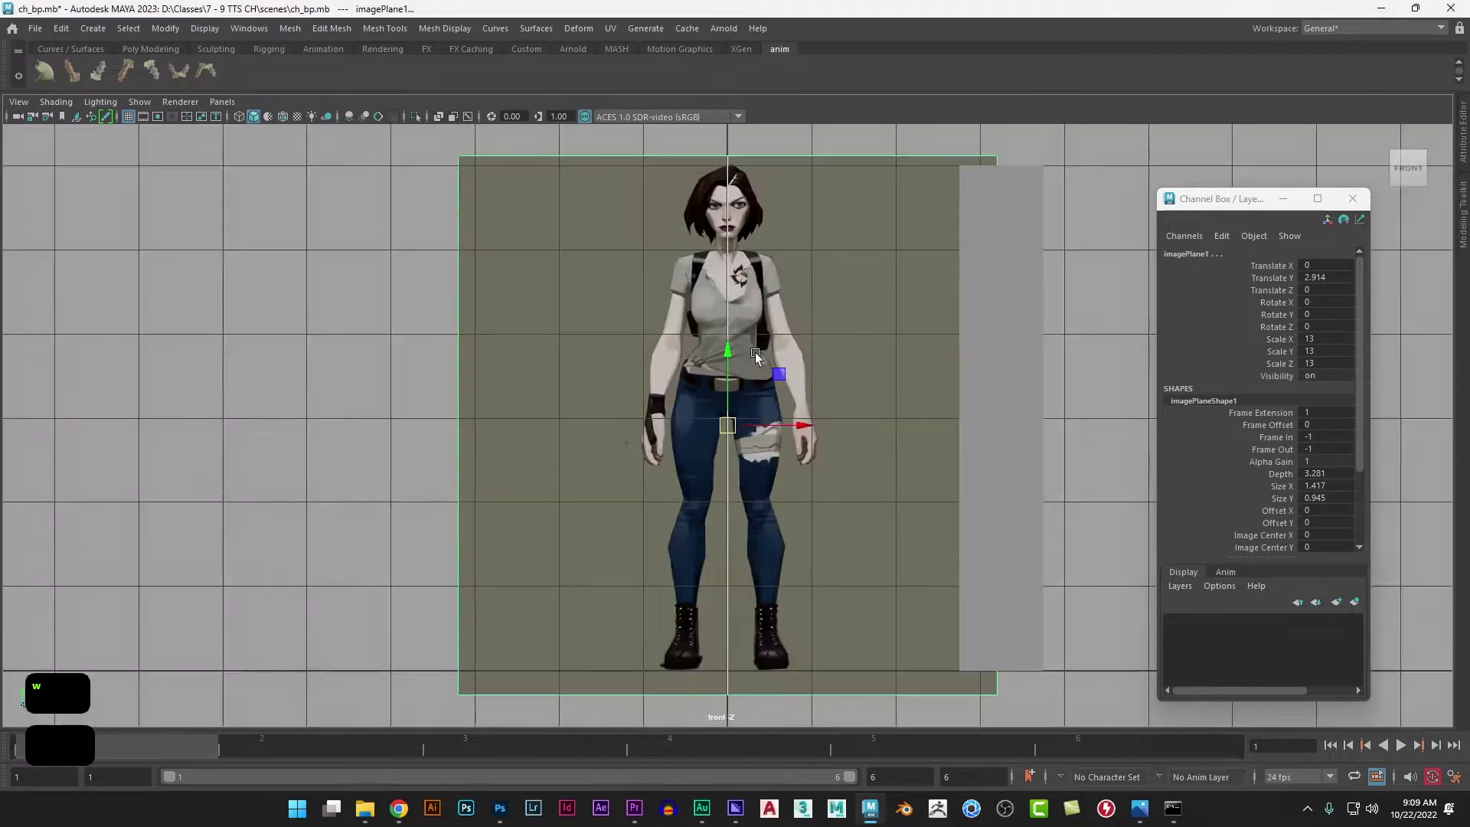
{"action": "middle_click_drag", "start_coordinate": [682, 673], "coordinate": [712, 505], "text": "alt"}
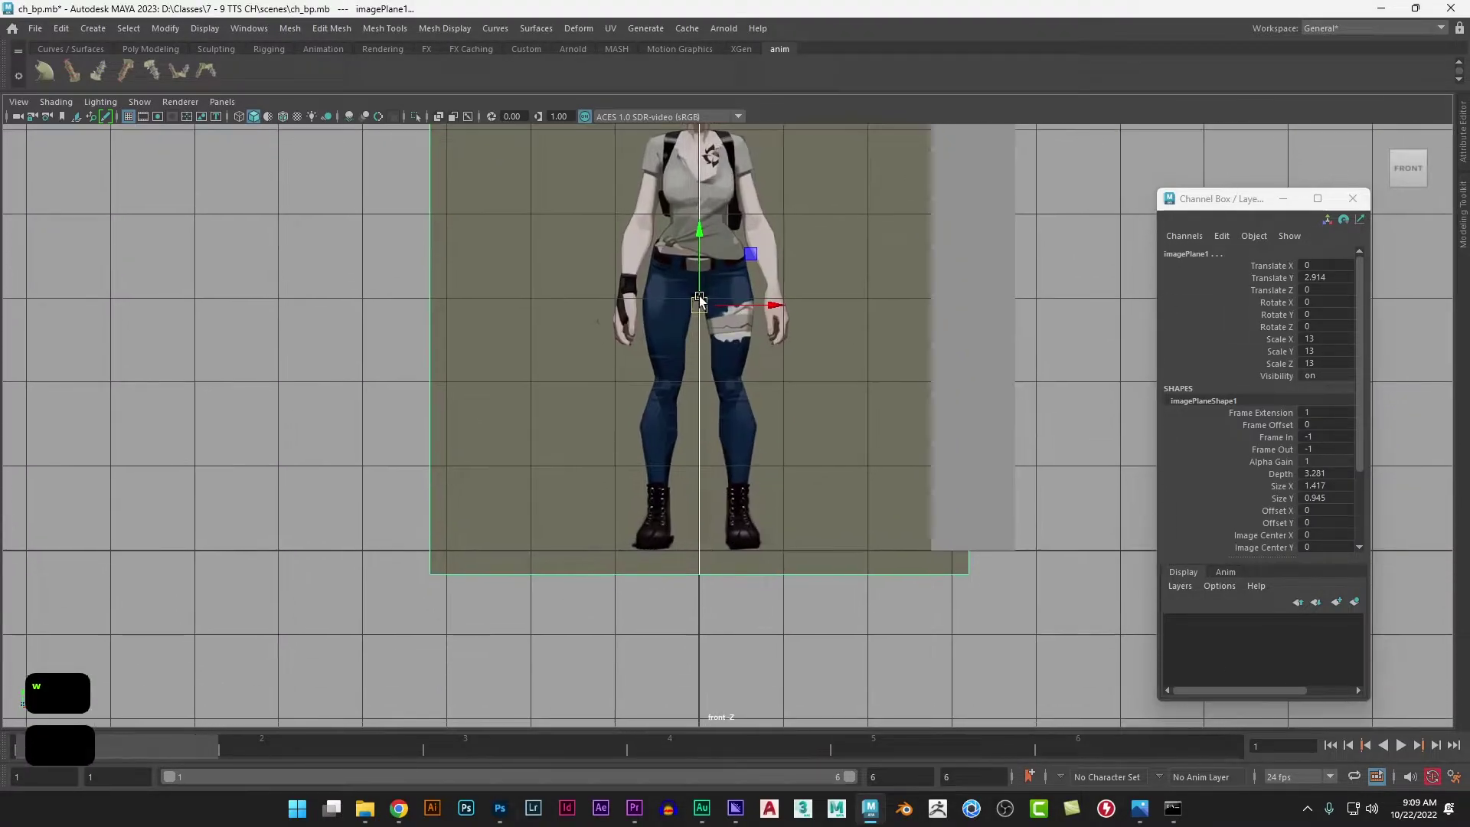
{"action": "scroll", "coordinate": [712, 503], "scroll_direction": "up", "scroll_amount": 10}
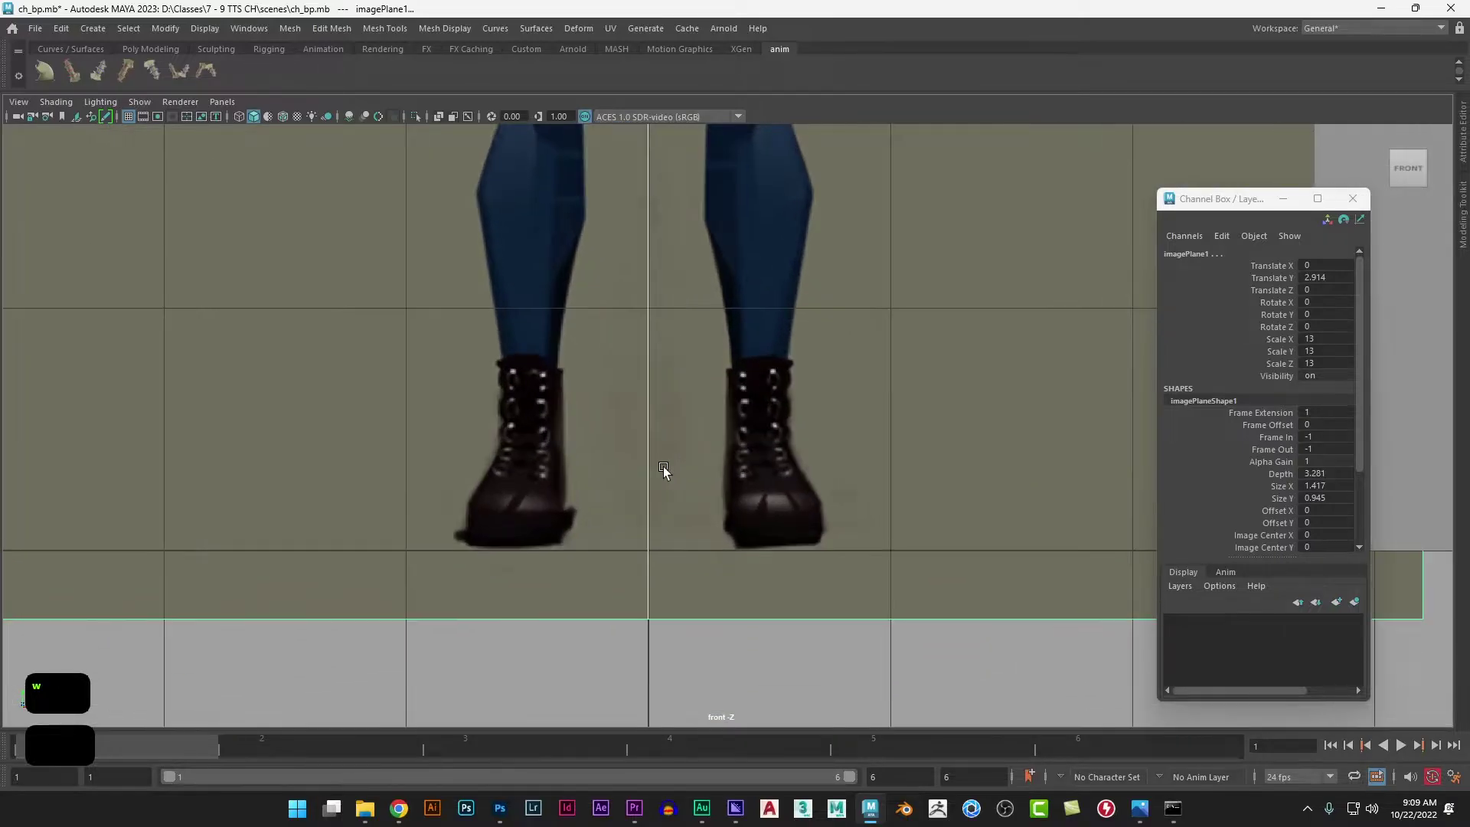
{"action": "middle_click_drag", "start_coordinate": [631, 438], "coordinate": [632, 448]}
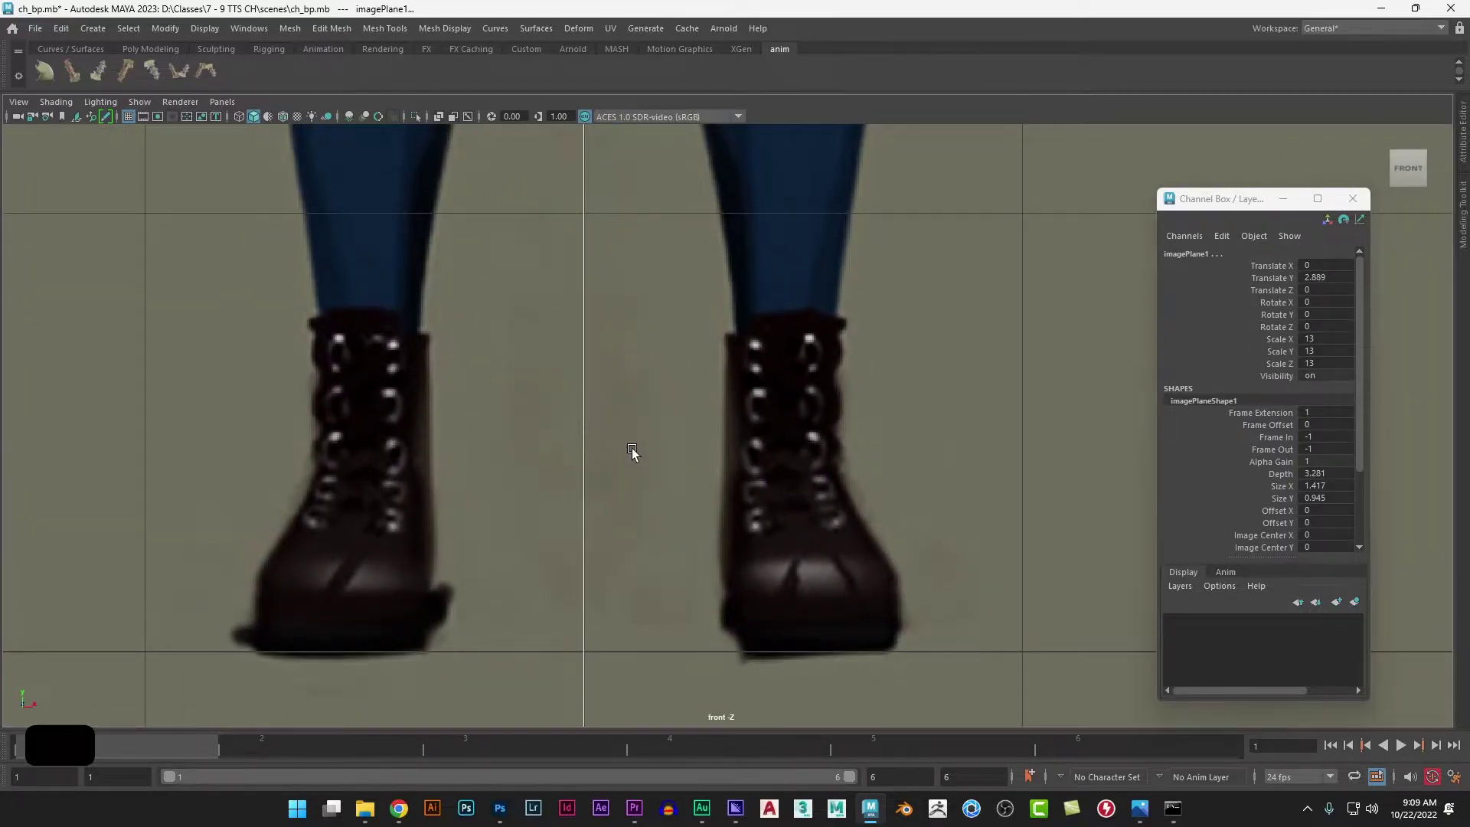
Step: In the left view, raise both image planes to about 2.899 in Y, check the front view, and deselect them in perspective
{"action": "key", "text": "space"}
{"action": "left_click_drag", "start_coordinate": [636, 450], "coordinate": [528, 452]}
{"action": "scroll", "coordinate": [649, 613], "scroll_direction": "up", "scroll_amount": 10}
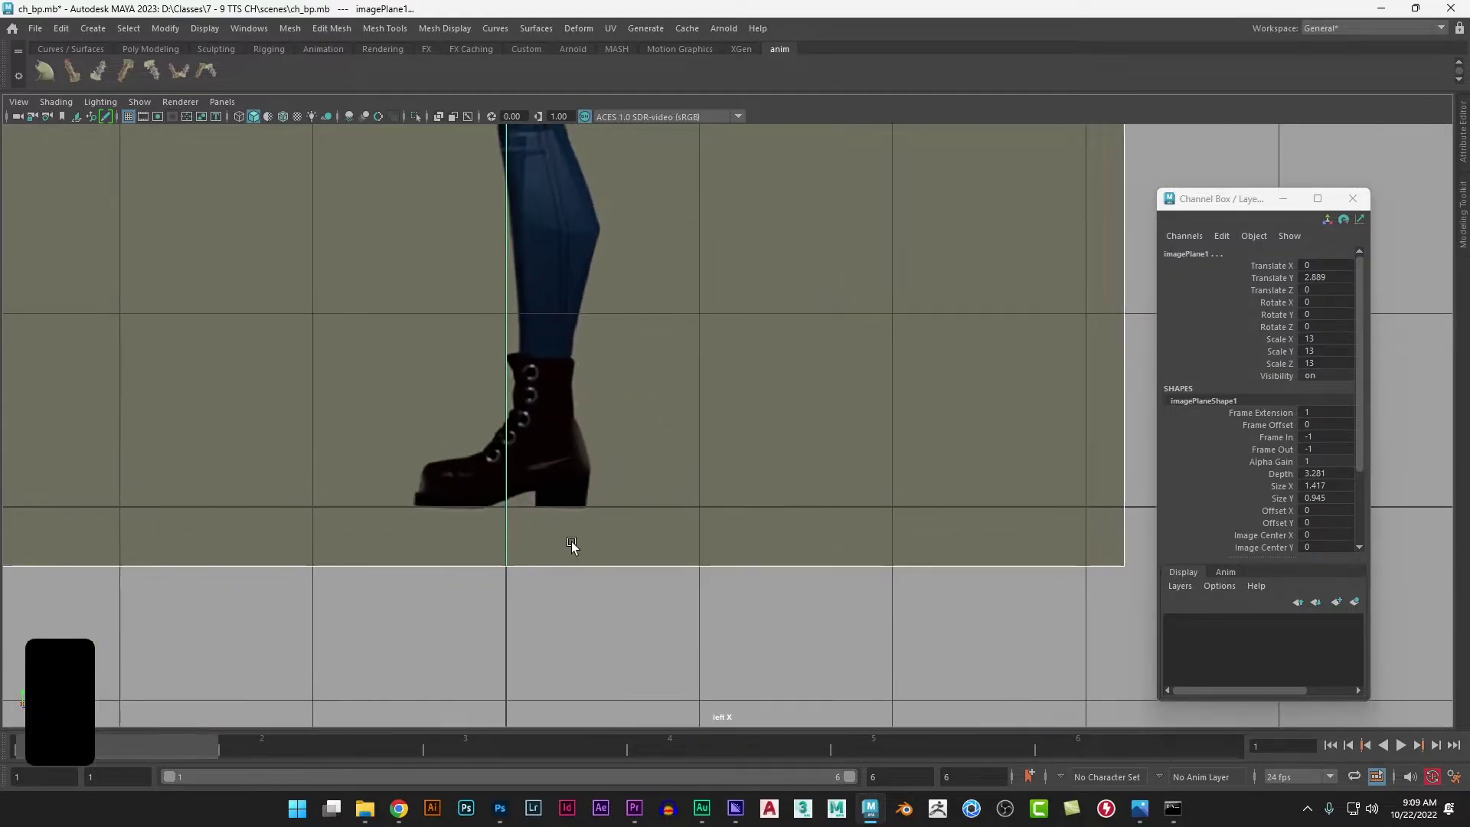
{"action": "scroll", "coordinate": [475, 557], "scroll_direction": "up", "scroll_amount": 3}
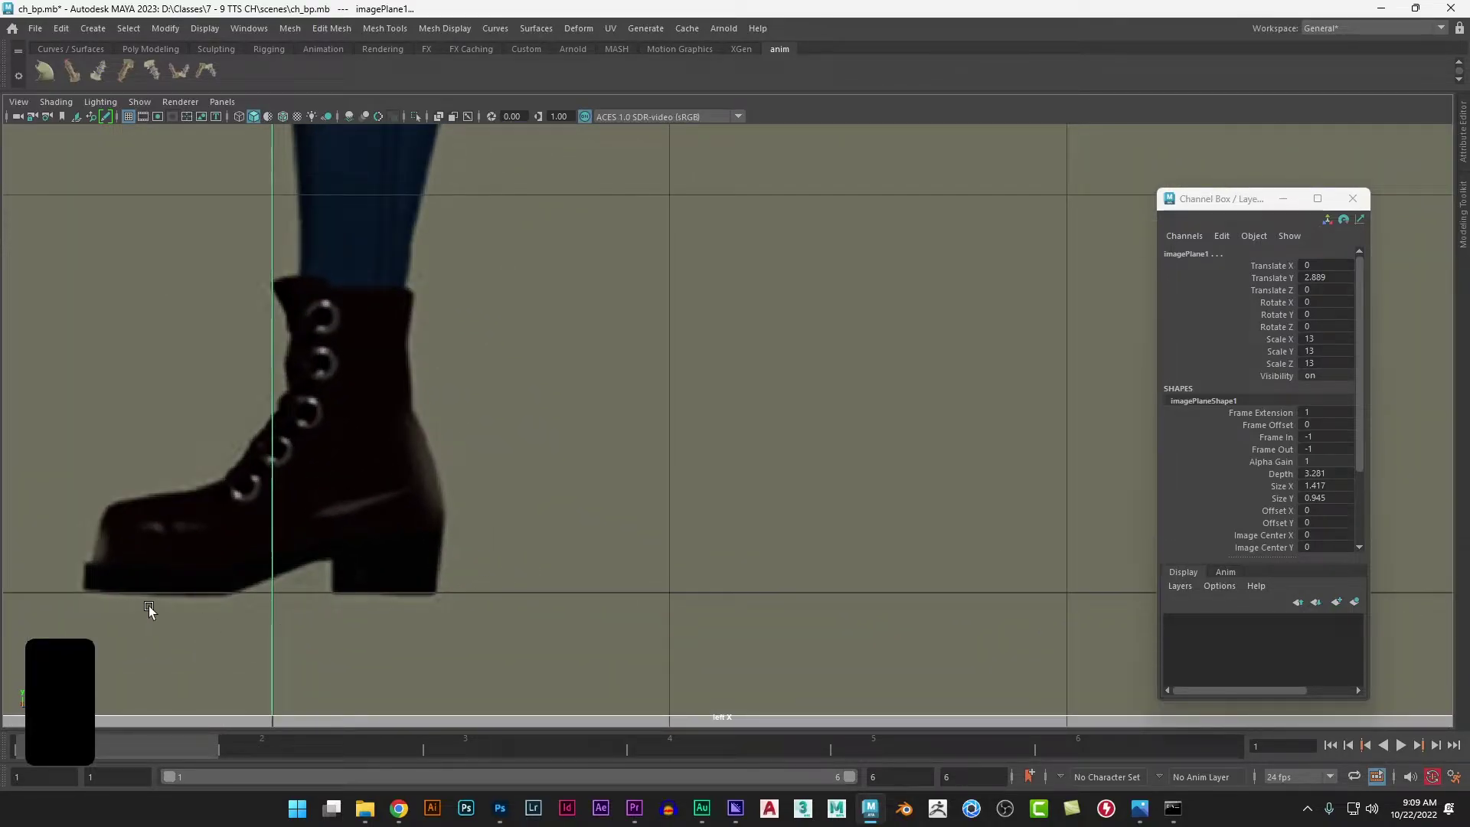
{"action": "middle_click_drag", "start_coordinate": [546, 571], "coordinate": [543, 567]}
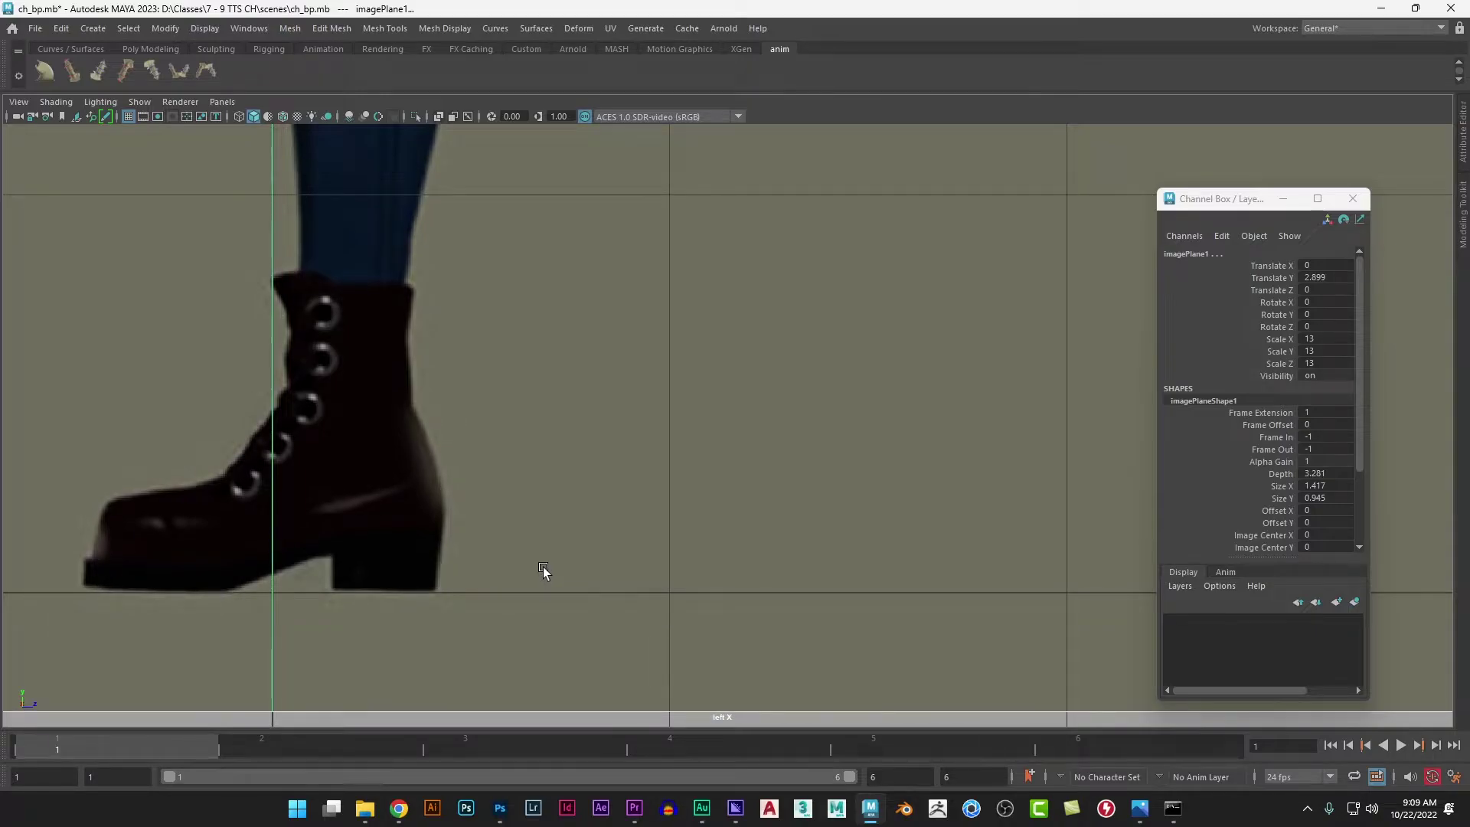
{"action": "key", "text": "space"}
{"action": "left_click_drag", "start_coordinate": [539, 576], "coordinate": [621, 614]}
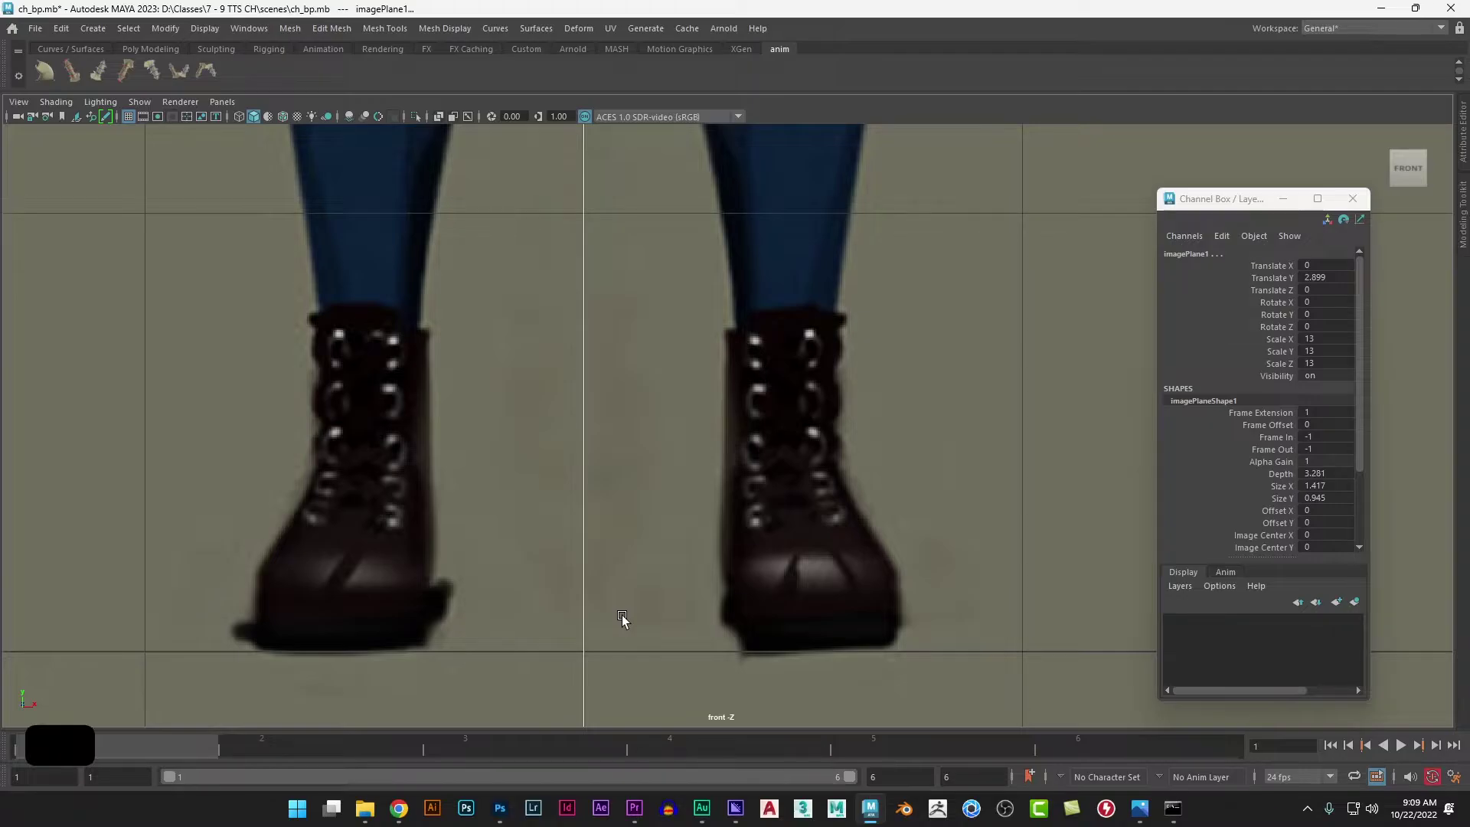
{"action": "key", "text": "space"}
{"action": "left_click_drag", "start_coordinate": [623, 586], "coordinate": [646, 600]}
{"action": "left_click", "coordinate": [599, 630]}
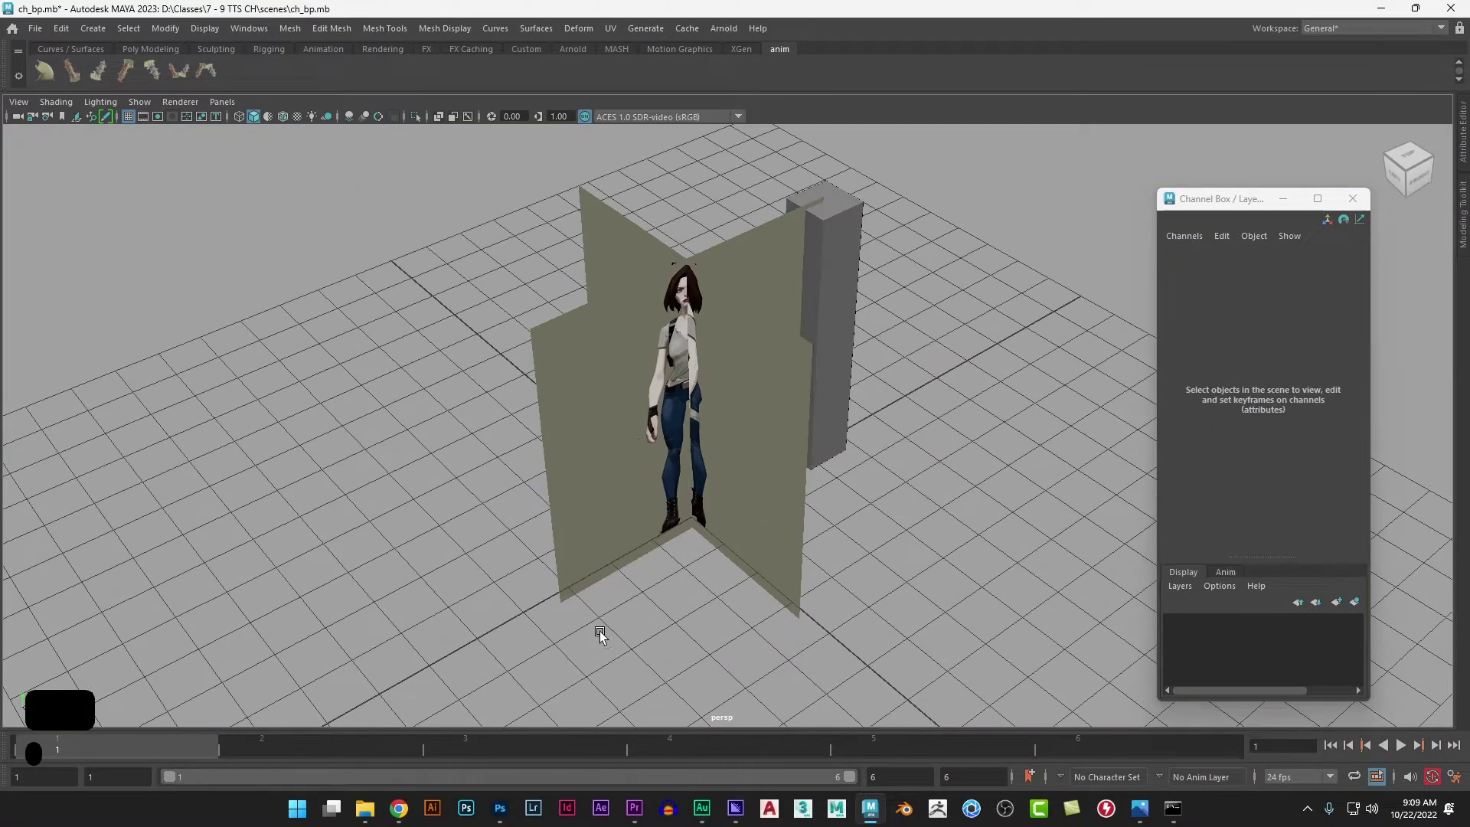
Step: Move the front image plane back behind the grid by setting its Translate Z to -13
{"action": "left_click", "coordinate": [531, 340]}
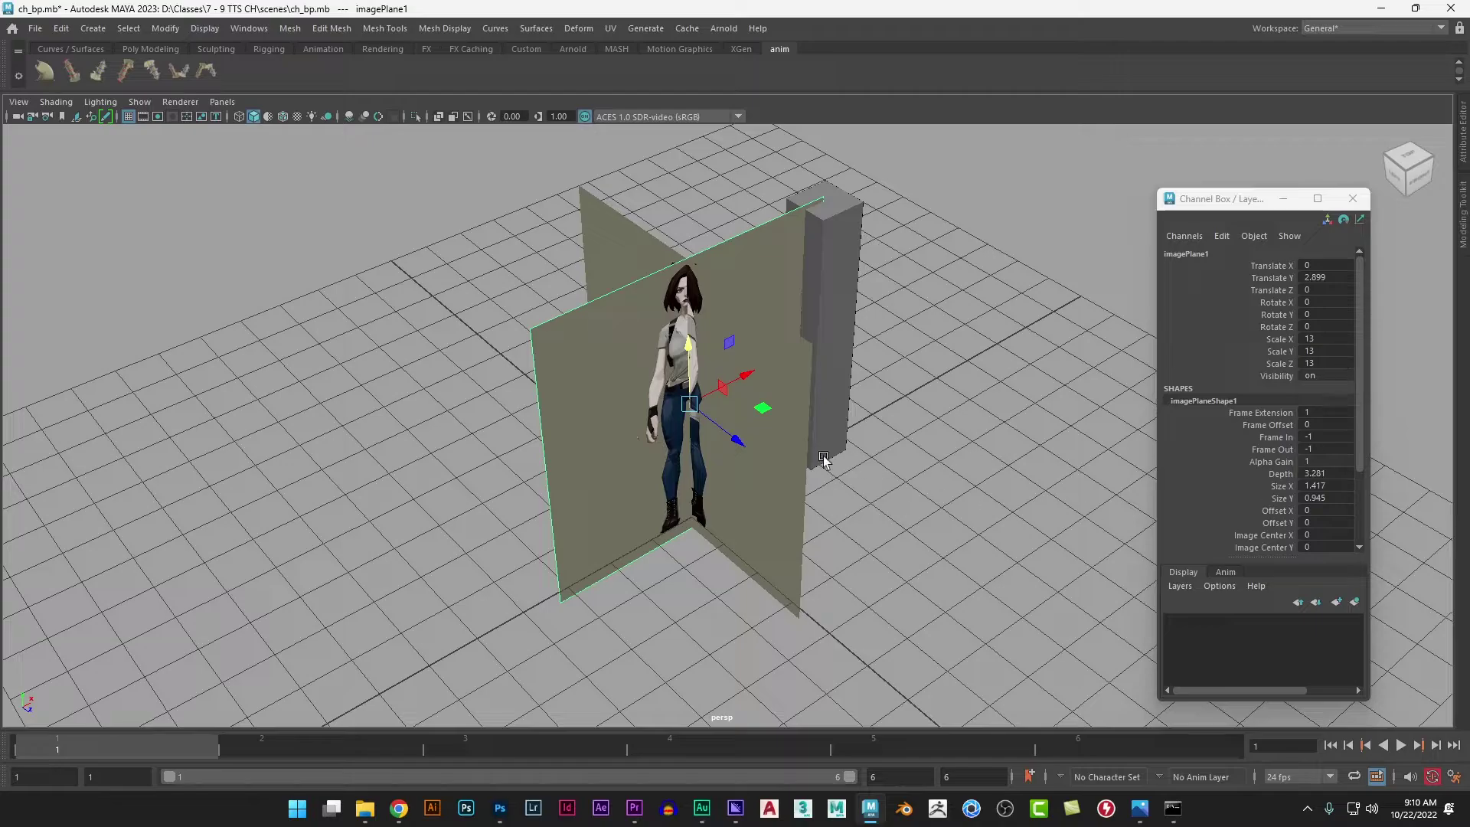
{"action": "left_click_drag", "start_coordinate": [742, 444], "coordinate": [497, 331]}
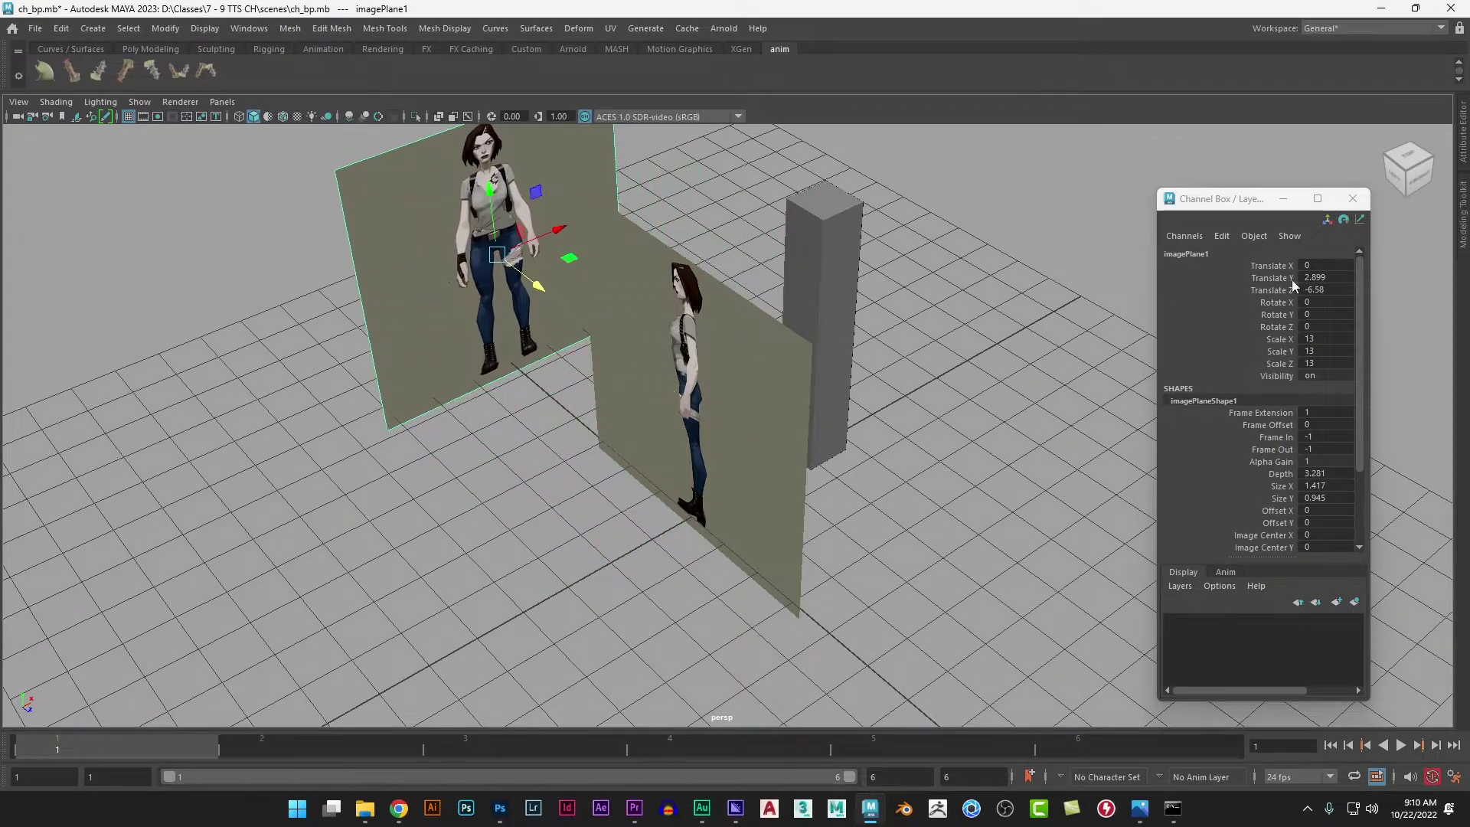
{"action": "left_click", "coordinate": [1336, 290]}
{"action": "type", "text": "-13"}
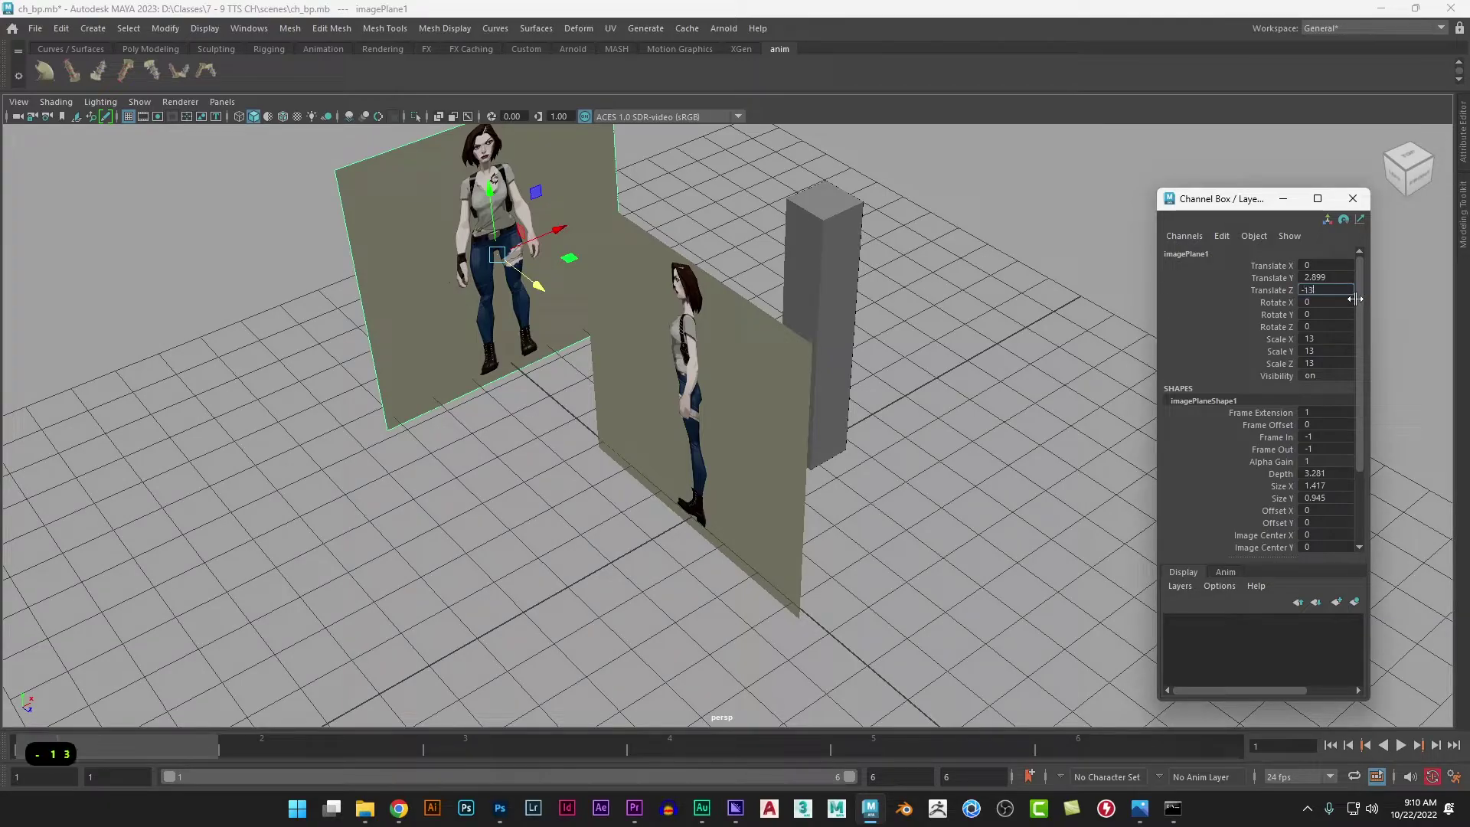
{"action": "key", "text": "Return"}
Step: Move the side image plane out to the grid's edge with Translate X 13 and clear the selection
{"action": "left_click", "coordinate": [681, 254]}
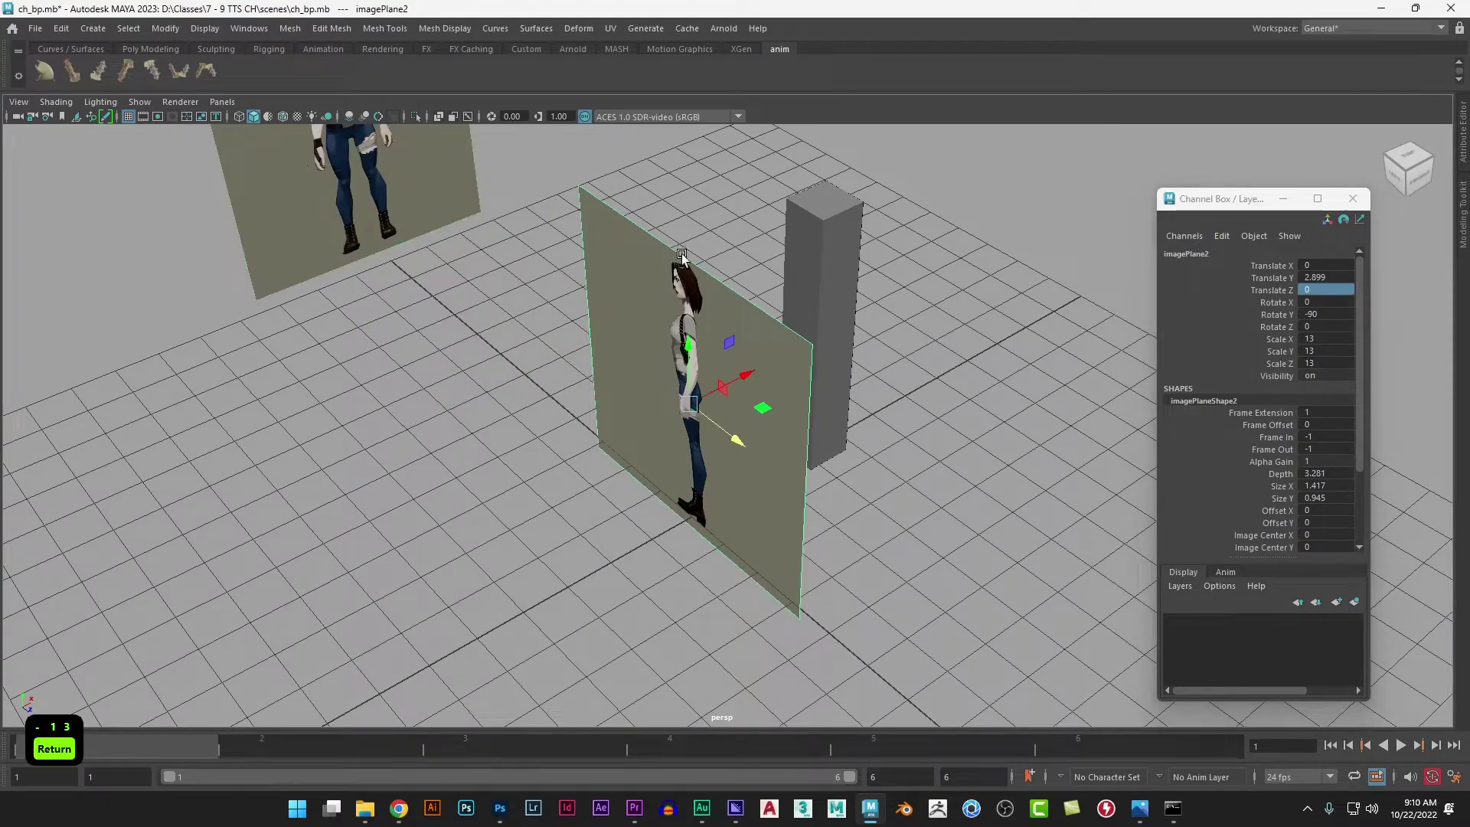
{"action": "left_click_drag", "start_coordinate": [711, 414], "coordinate": [853, 340]}
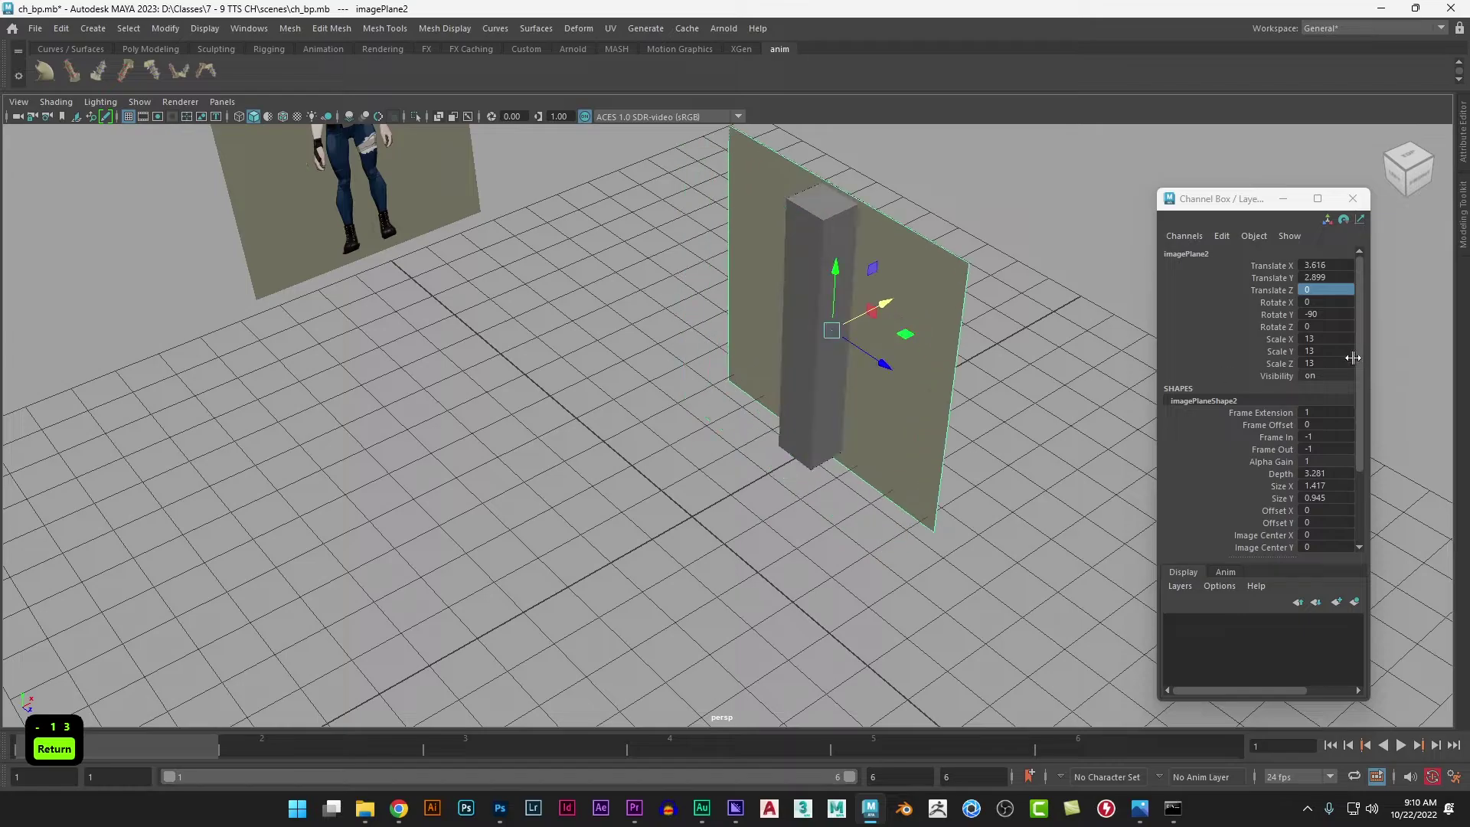
{"action": "left_click", "coordinate": [1328, 265]}
{"action": "type", "text": "-13"}
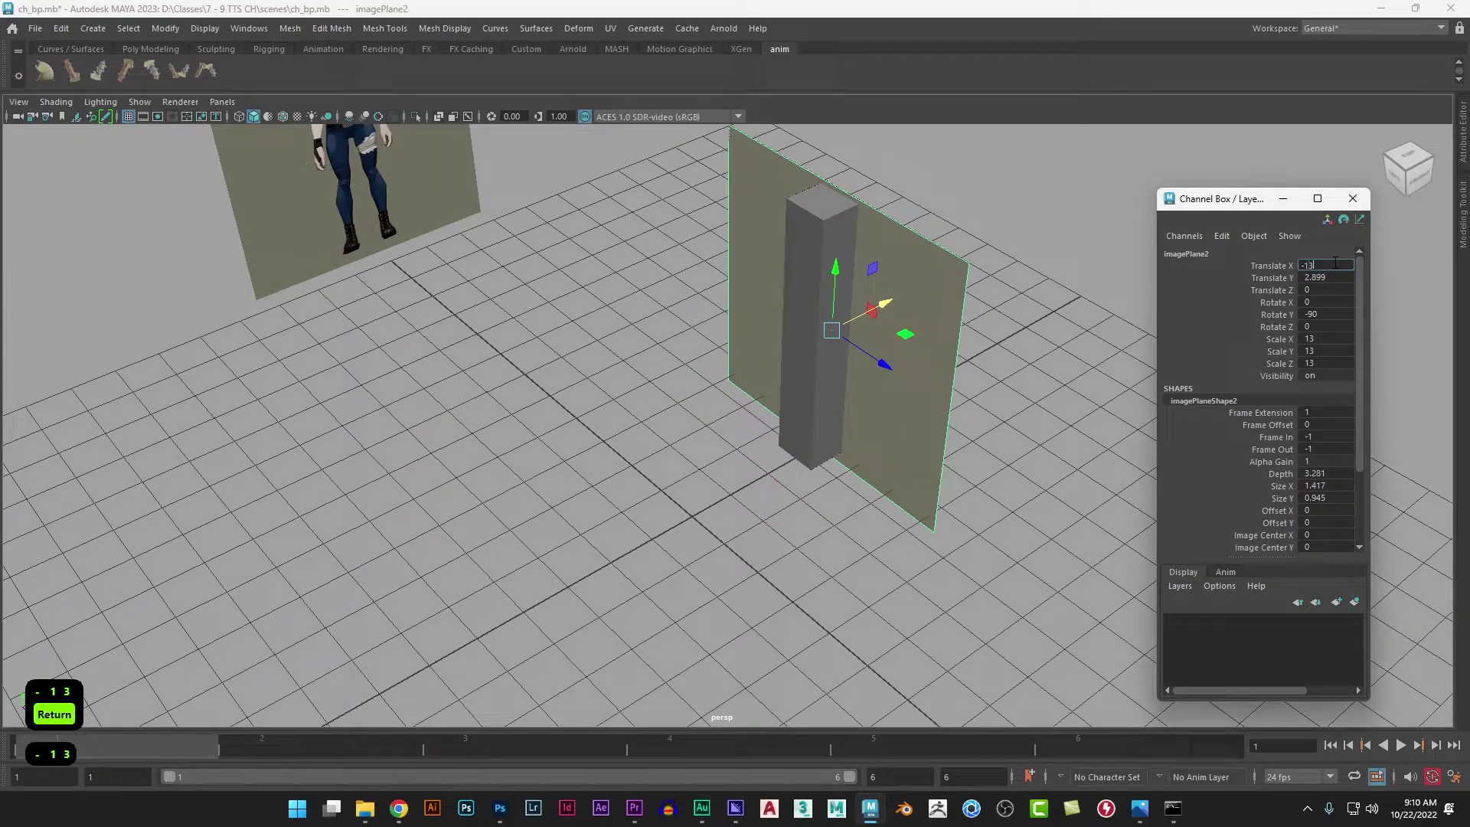
{"action": "key", "text": "Return"}
{"action": "scroll", "coordinate": [1004, 382], "scroll_direction": "down", "scroll_amount": 5}
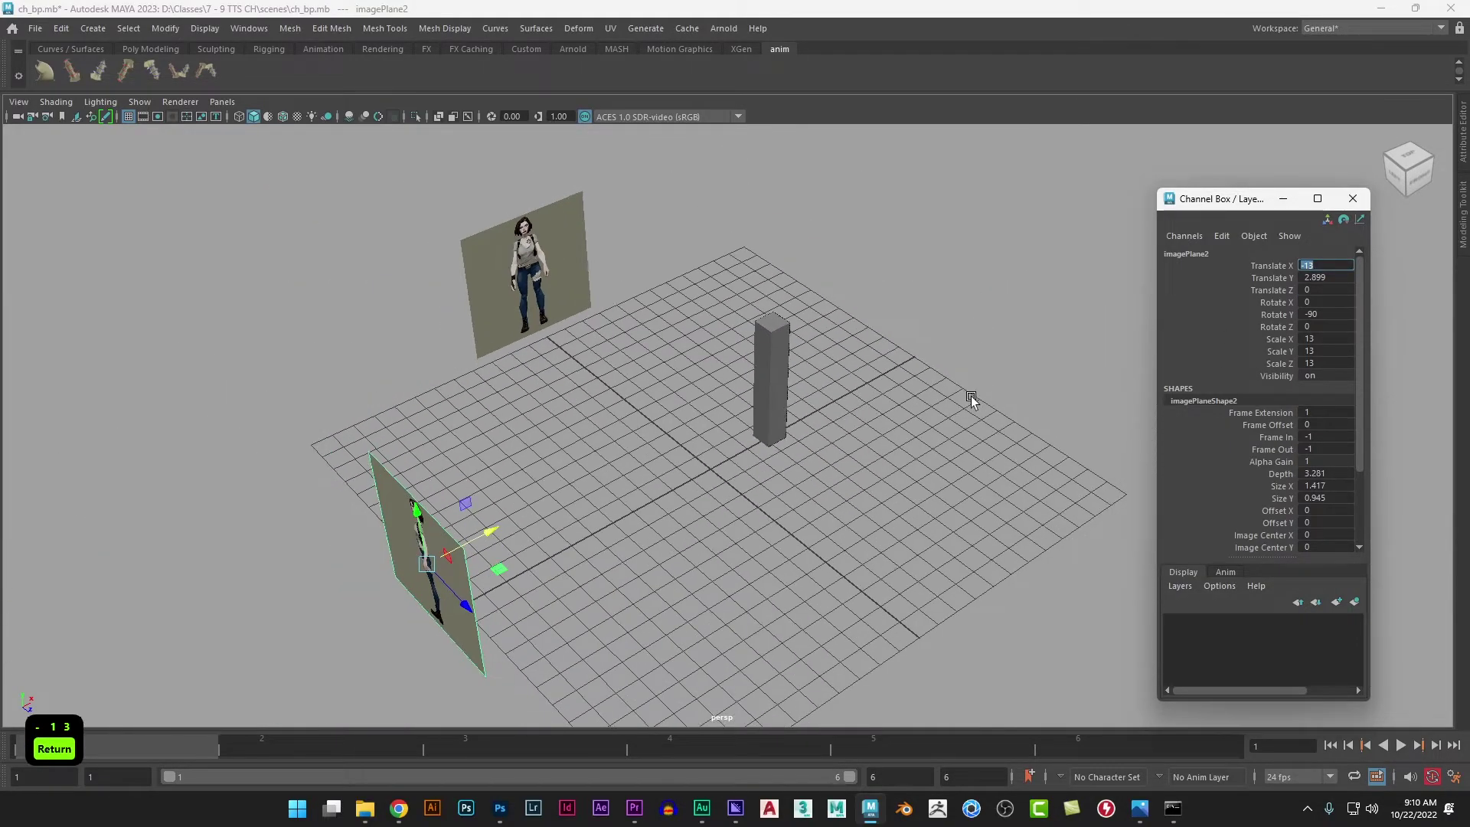
{"action": "type", "text": "13"}
{"action": "key", "text": "Return"}
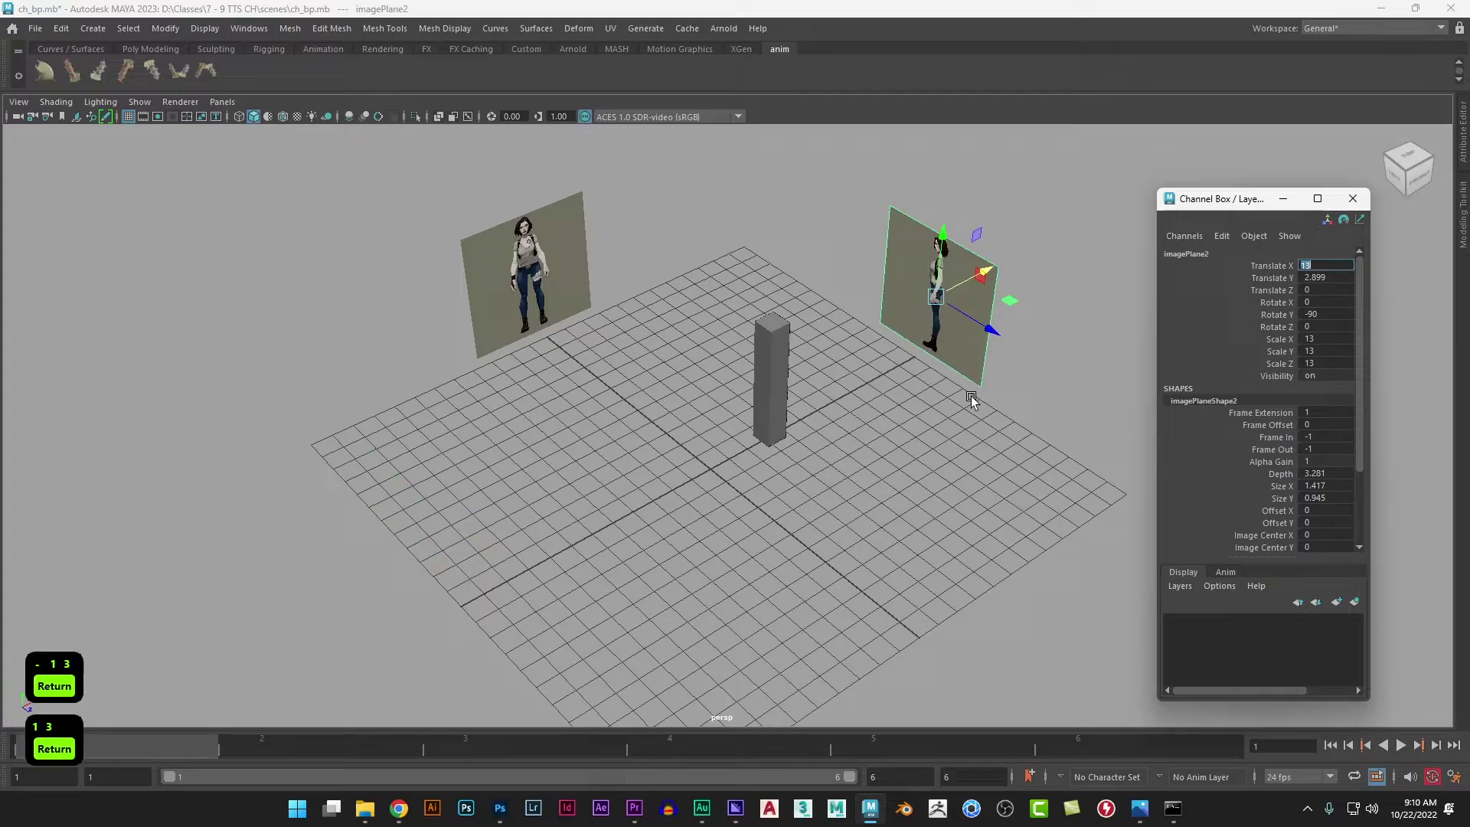
{"action": "left_click", "coordinate": [959, 460]}
Step: Move the tall box farther along X, away from the origin
{"action": "left_click_drag", "start_coordinate": [959, 461], "coordinate": [838, 439], "text": "alt"}
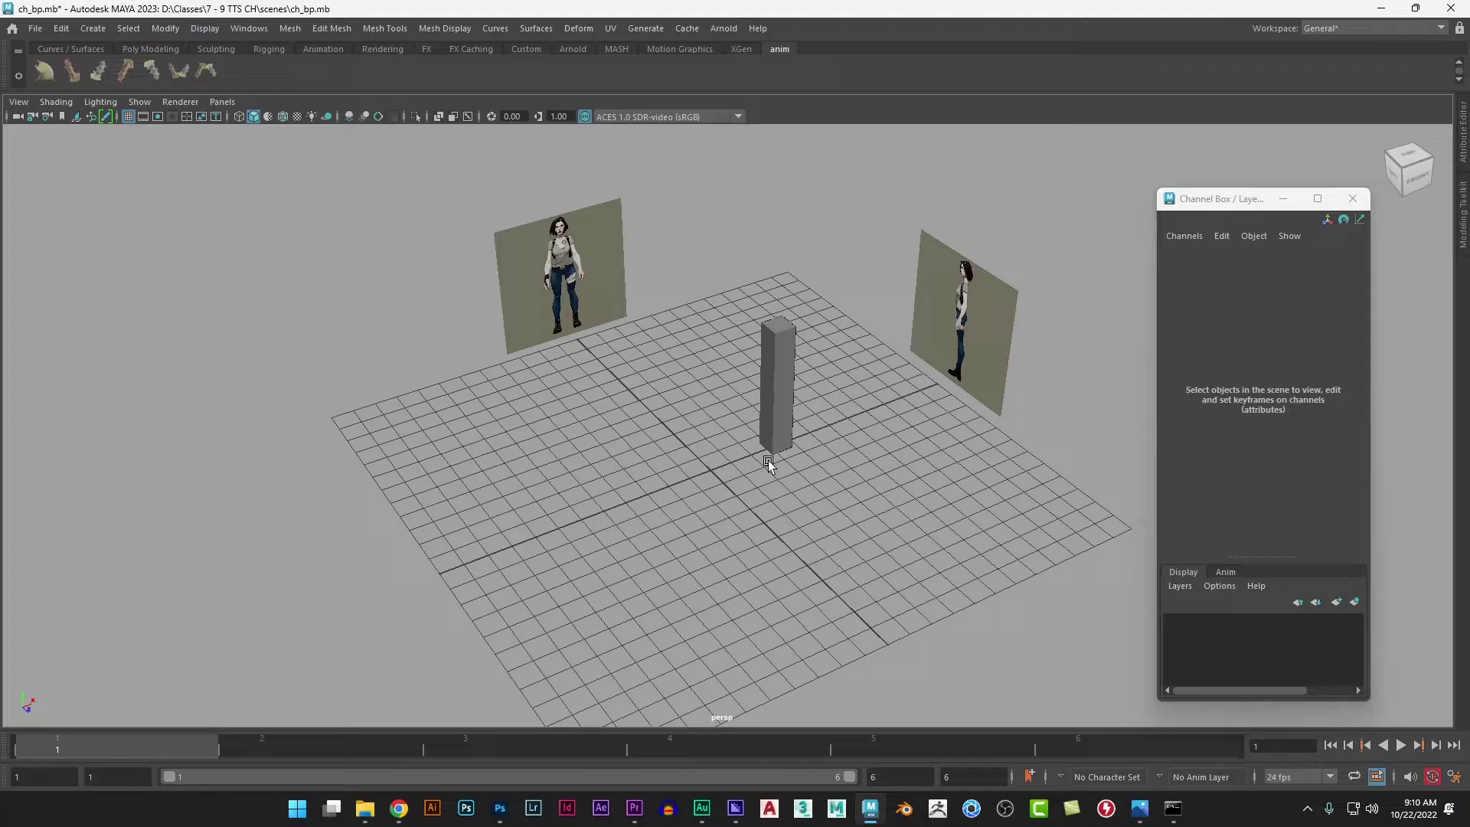
{"action": "left_click", "coordinate": [787, 436]}
{"action": "scroll", "coordinate": [763, 462], "scroll_direction": "up", "scroll_amount": 3}
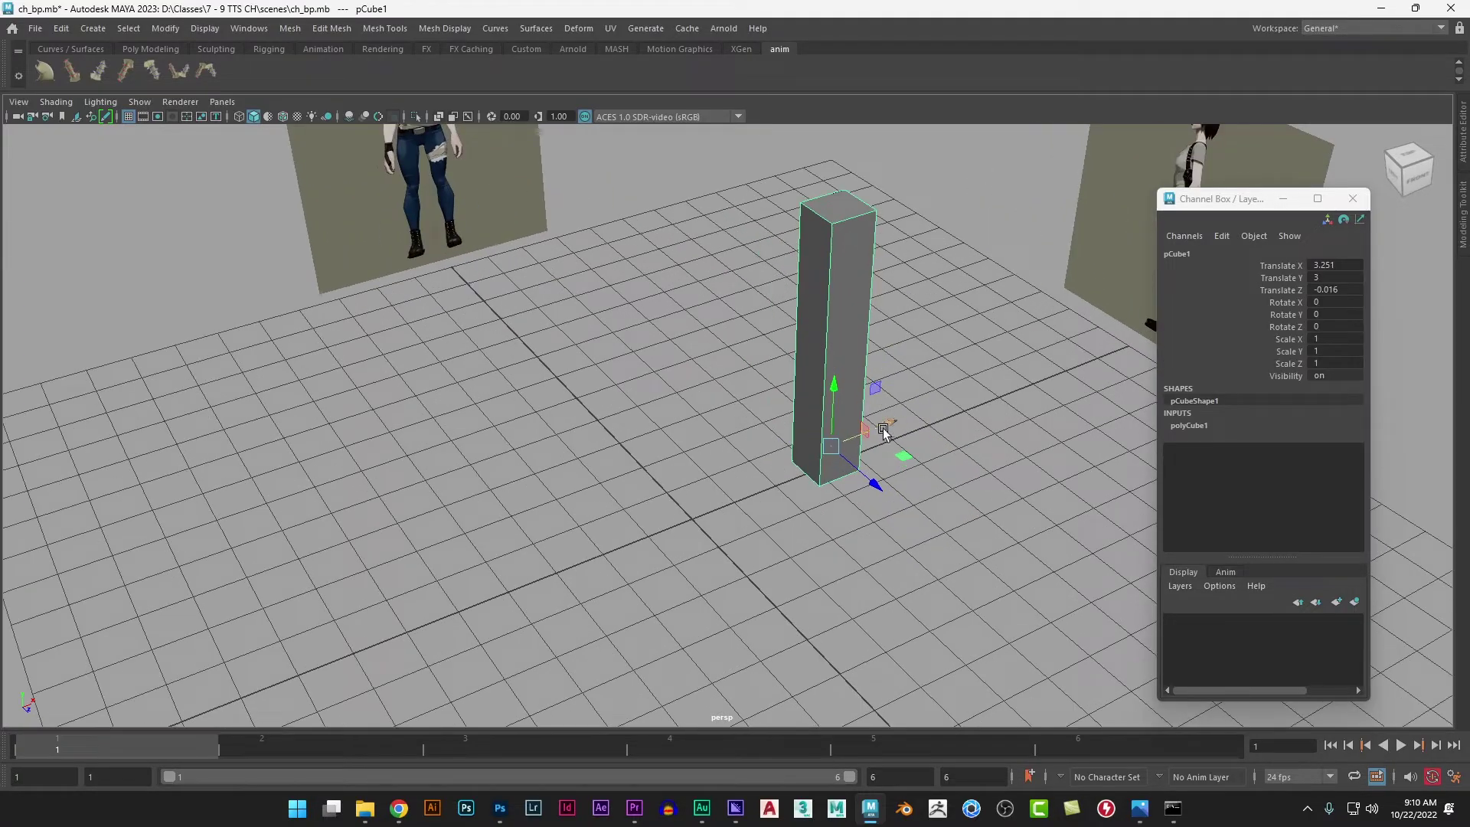
{"action": "left_click_drag", "start_coordinate": [880, 426], "coordinate": [832, 354]}
Step: Duplicate the tall box and flatten the copy into a slab near the origin, scaled about 3.519 in X and Z and 0.063 in Y
{"action": "key", "text": "ctrl+d"}
{"action": "key", "text": "r"}
{"action": "key", "text": "w"}
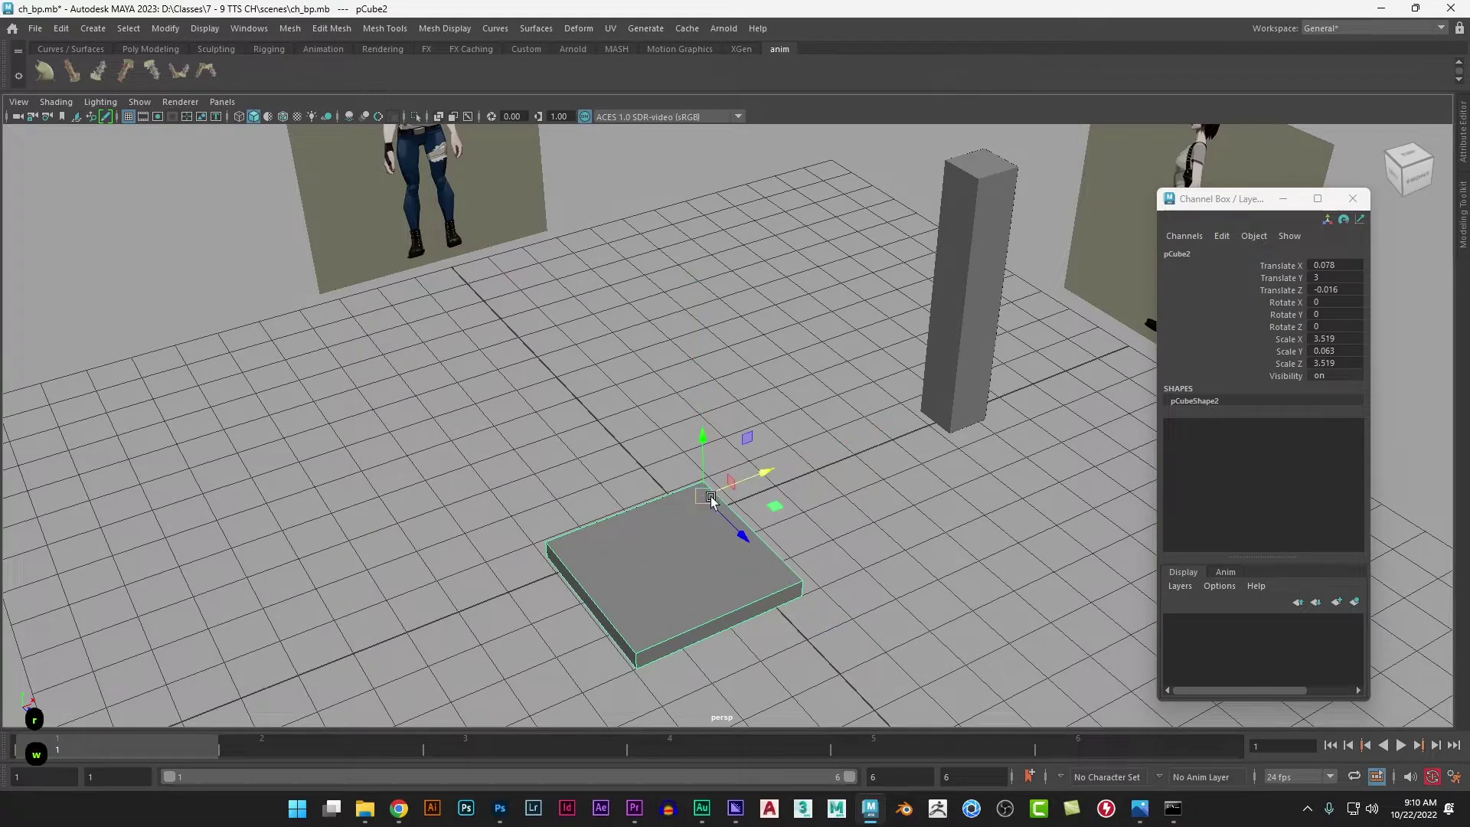
Step: Reposition the slab to about X 1.476 and Z -1.315, and stretch it to a scale of about 4.038 in X and 3.898 in Z
{"action": "middle_click_drag", "start_coordinate": [775, 500], "coordinate": [778, 454]}
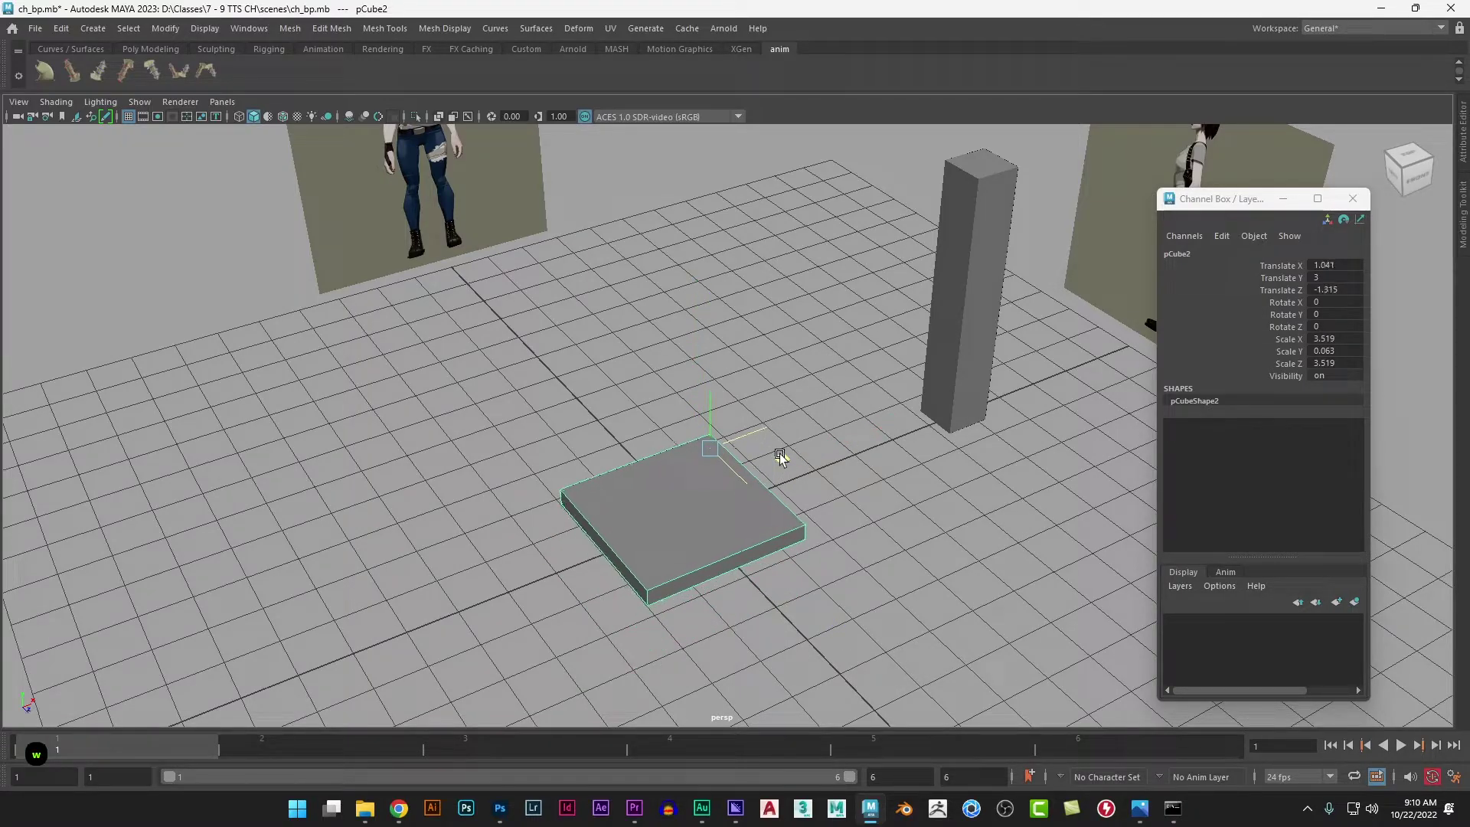
{"action": "key", "text": "r"}
{"action": "left_click_drag", "start_coordinate": [751, 490], "coordinate": [762, 494]}
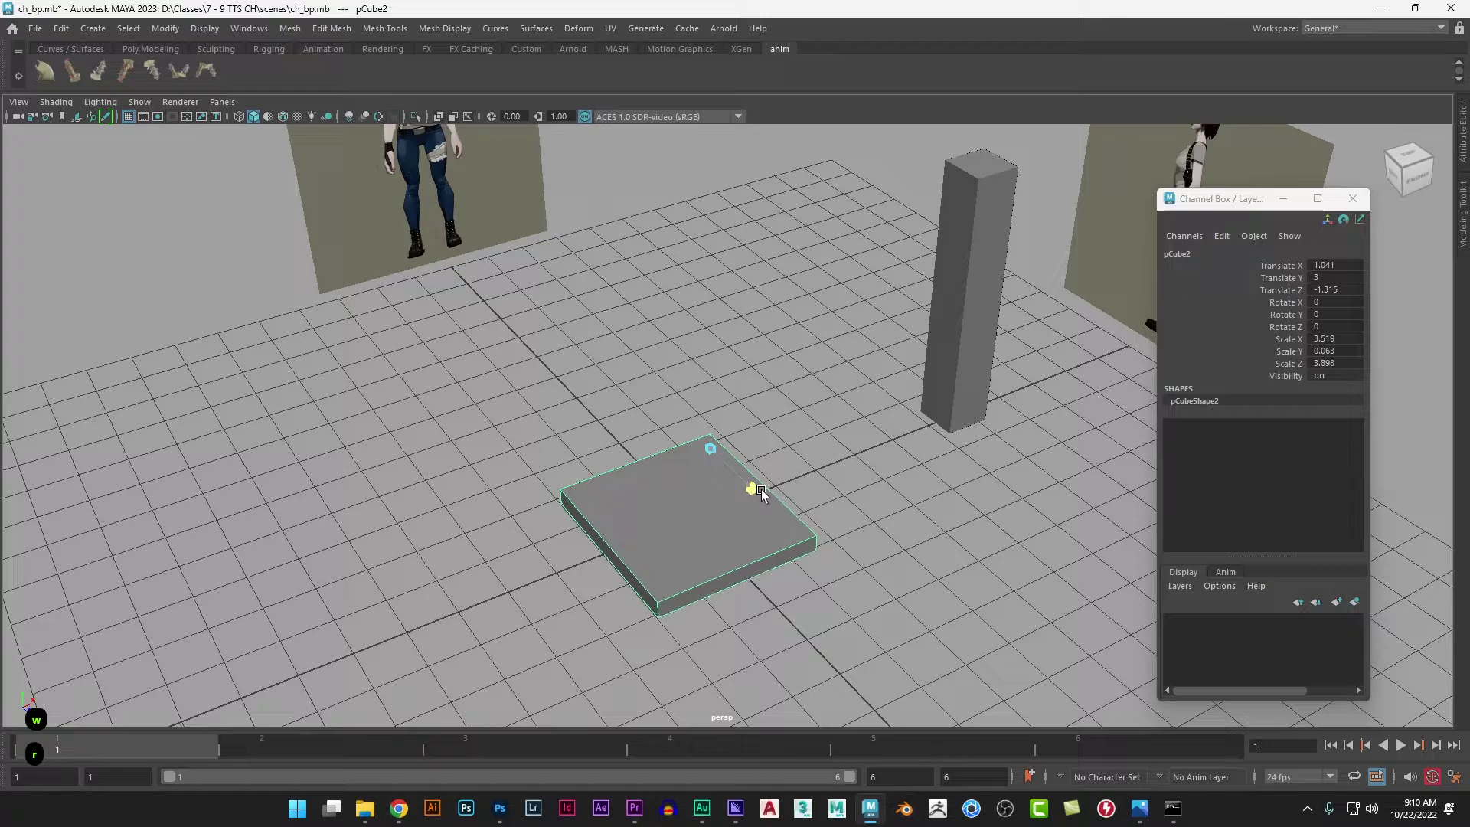
{"action": "left_click_drag", "start_coordinate": [766, 425], "coordinate": [770, 428]}
{"action": "key", "text": "w"}
{"action": "left_click_drag", "start_coordinate": [813, 476], "coordinate": [825, 612], "text": "alt"}
{"action": "key", "text": "r"}
{"action": "left_click_drag", "start_coordinate": [850, 488], "coordinate": [852, 486]}
{"action": "key", "text": "w"}
{"action": "left_click", "coordinate": [870, 558]}
Step: Raise the slab's top face to the height of the tall box by snapping it to the tall box's upper edge
{"action": "left_click_drag", "start_coordinate": [869, 558], "coordinate": [774, 617], "text": "alt"}
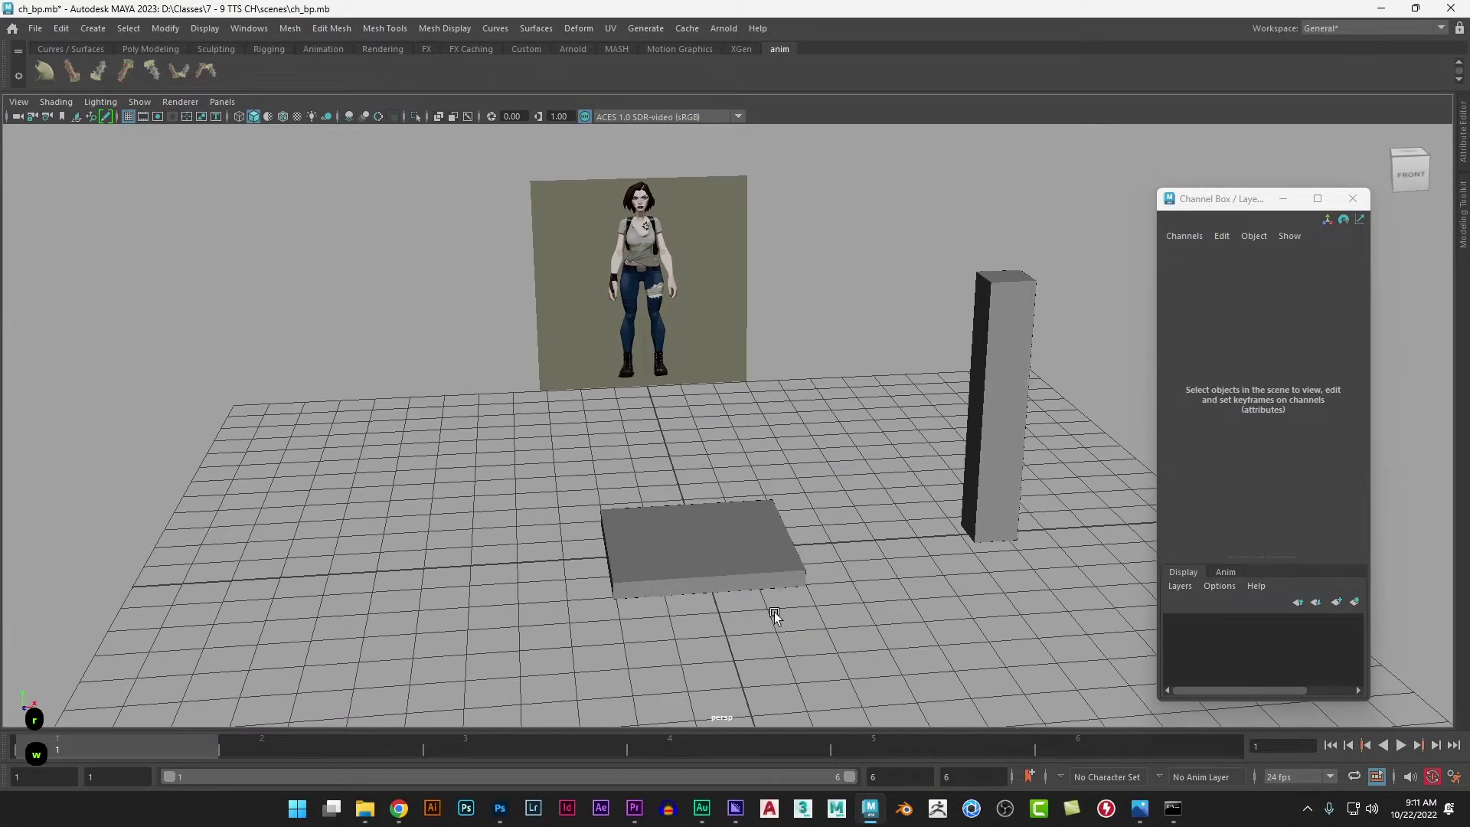
{"action": "left_click", "coordinate": [741, 565]}
{"action": "left_click_drag", "start_coordinate": [587, 579], "coordinate": [715, 590], "text": "alt"}
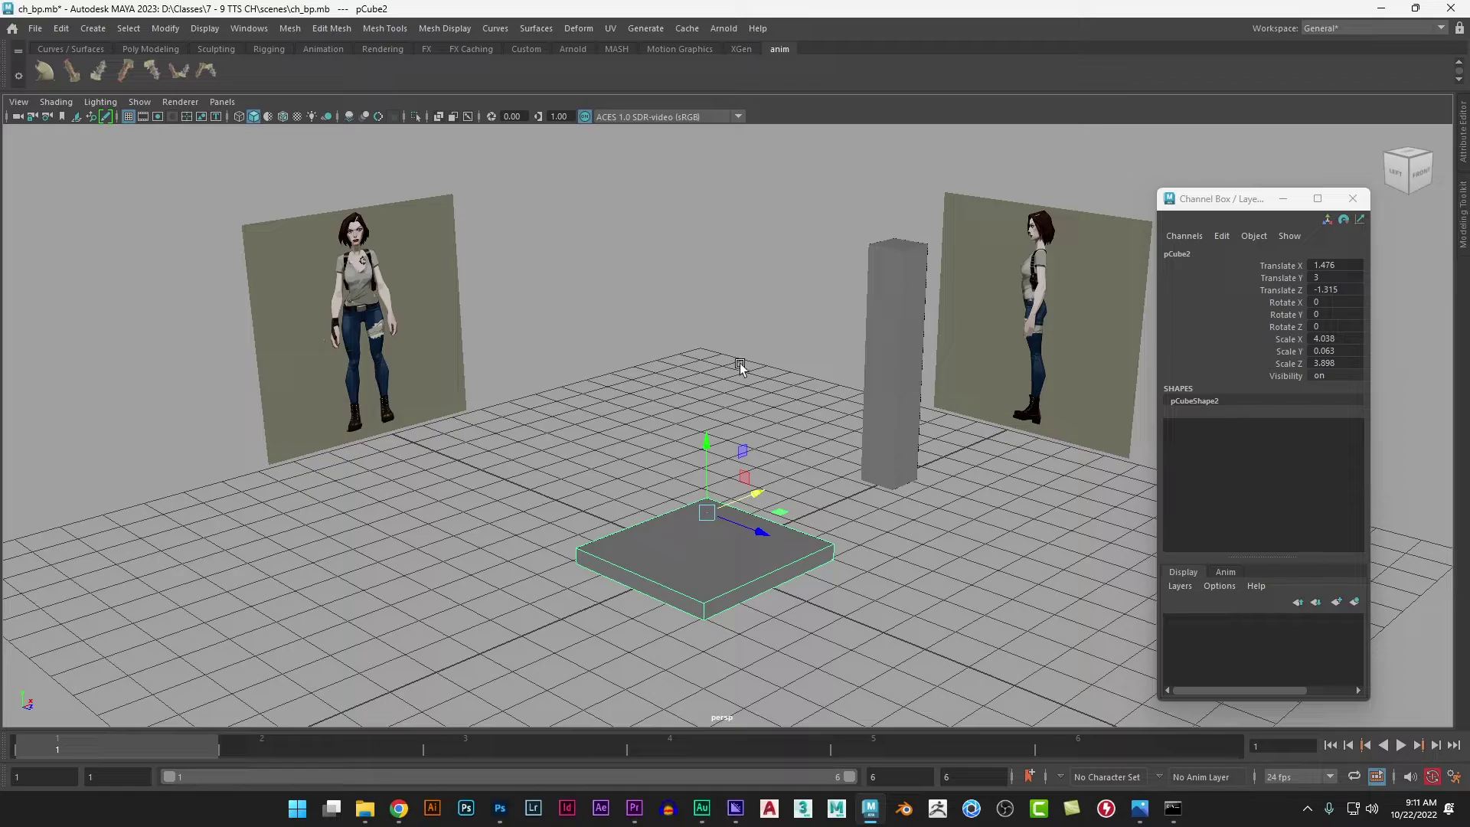
{"action": "right_click", "coordinate": [669, 545]}
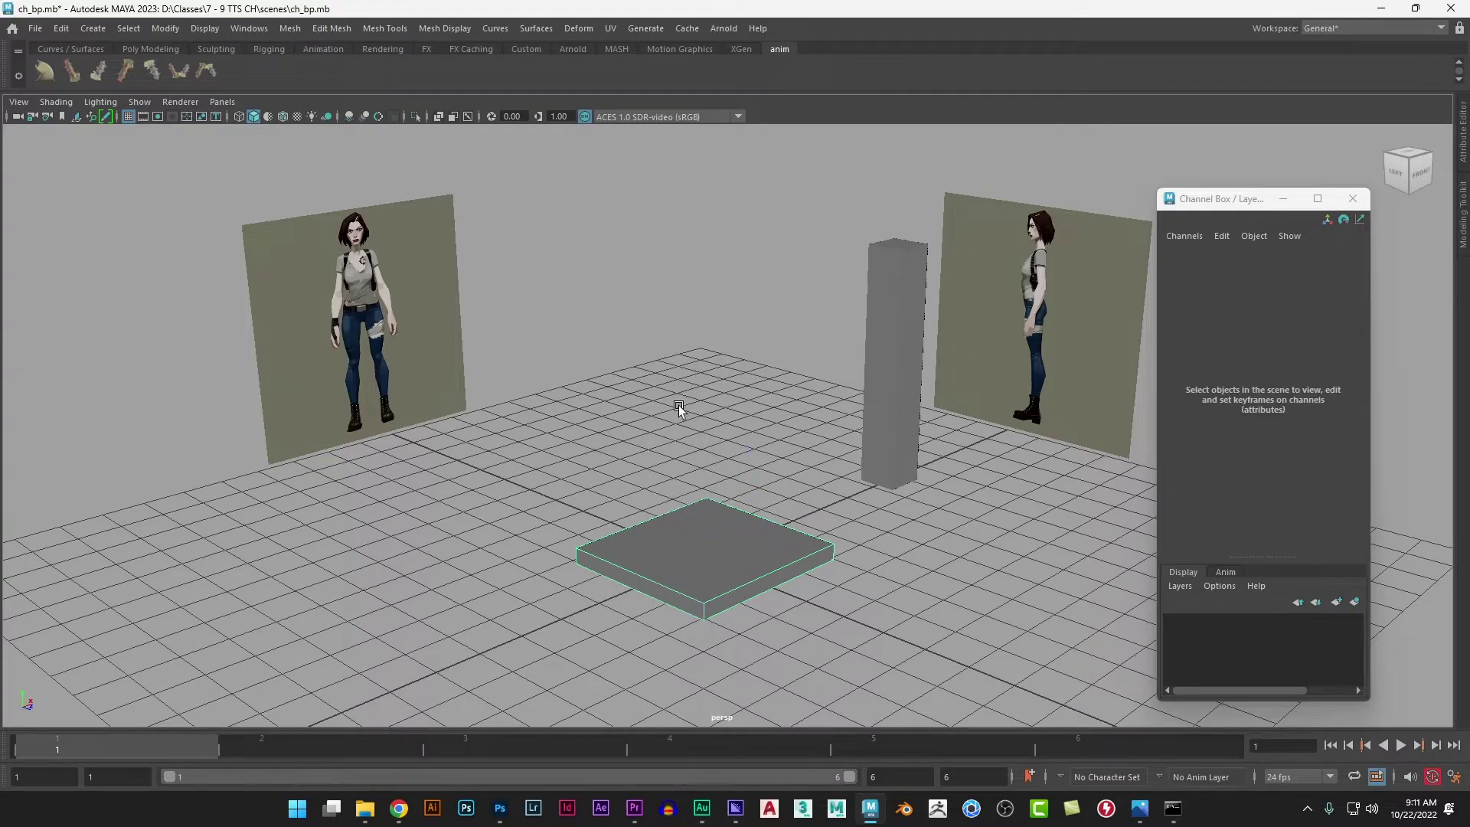
{"action": "left_click_drag", "start_coordinate": [680, 406], "coordinate": [962, 584]}
{"action": "left_click", "coordinate": [705, 484]}
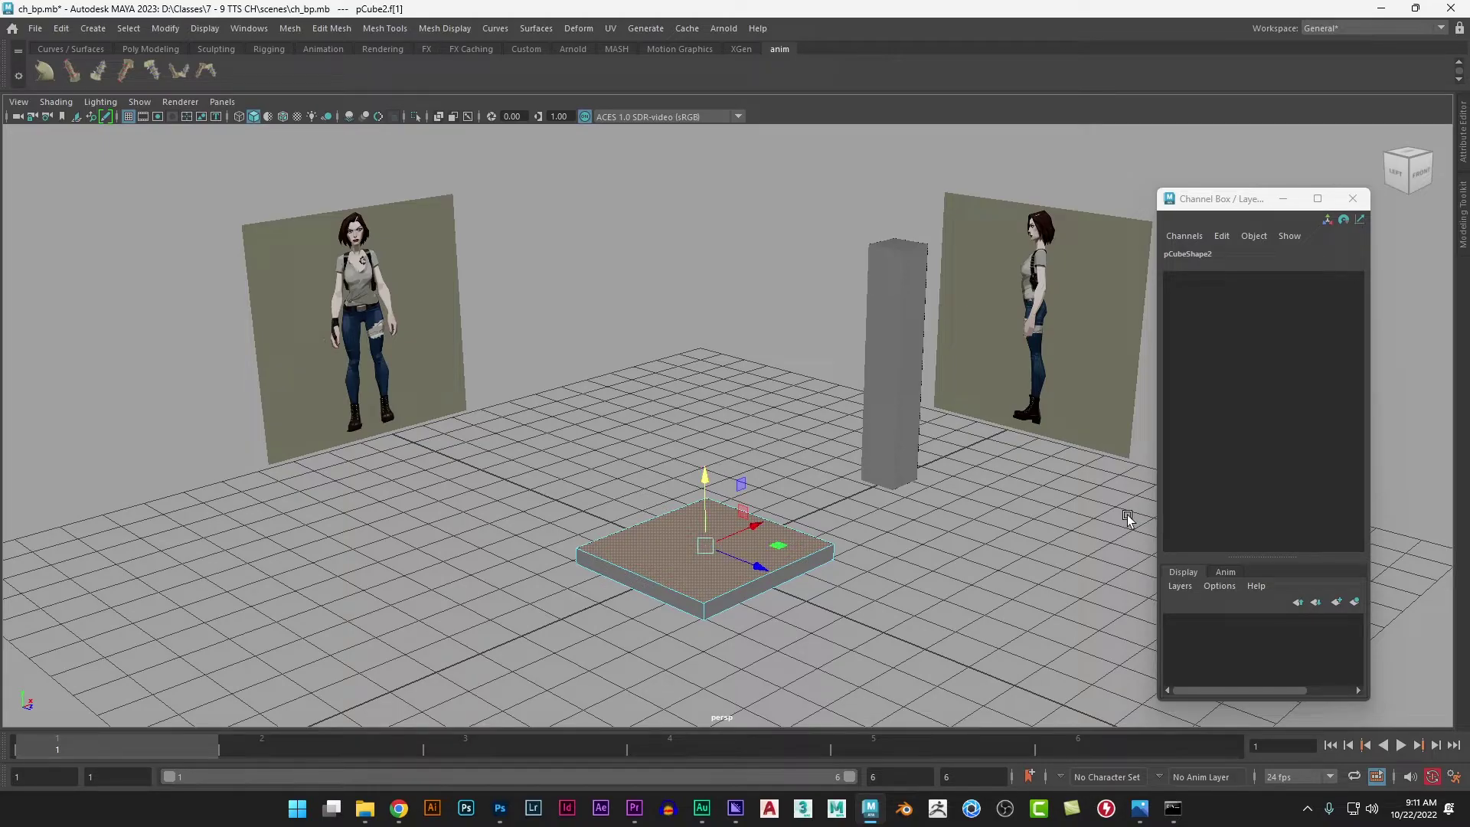
{"action": "key", "text": "v"}
{"action": "key", "text": "c"}
{"action": "key", "text": "c"}
{"action": "key", "text": "c"}
{"action": "key", "text": "c"}
{"action": "key", "text": "c"}
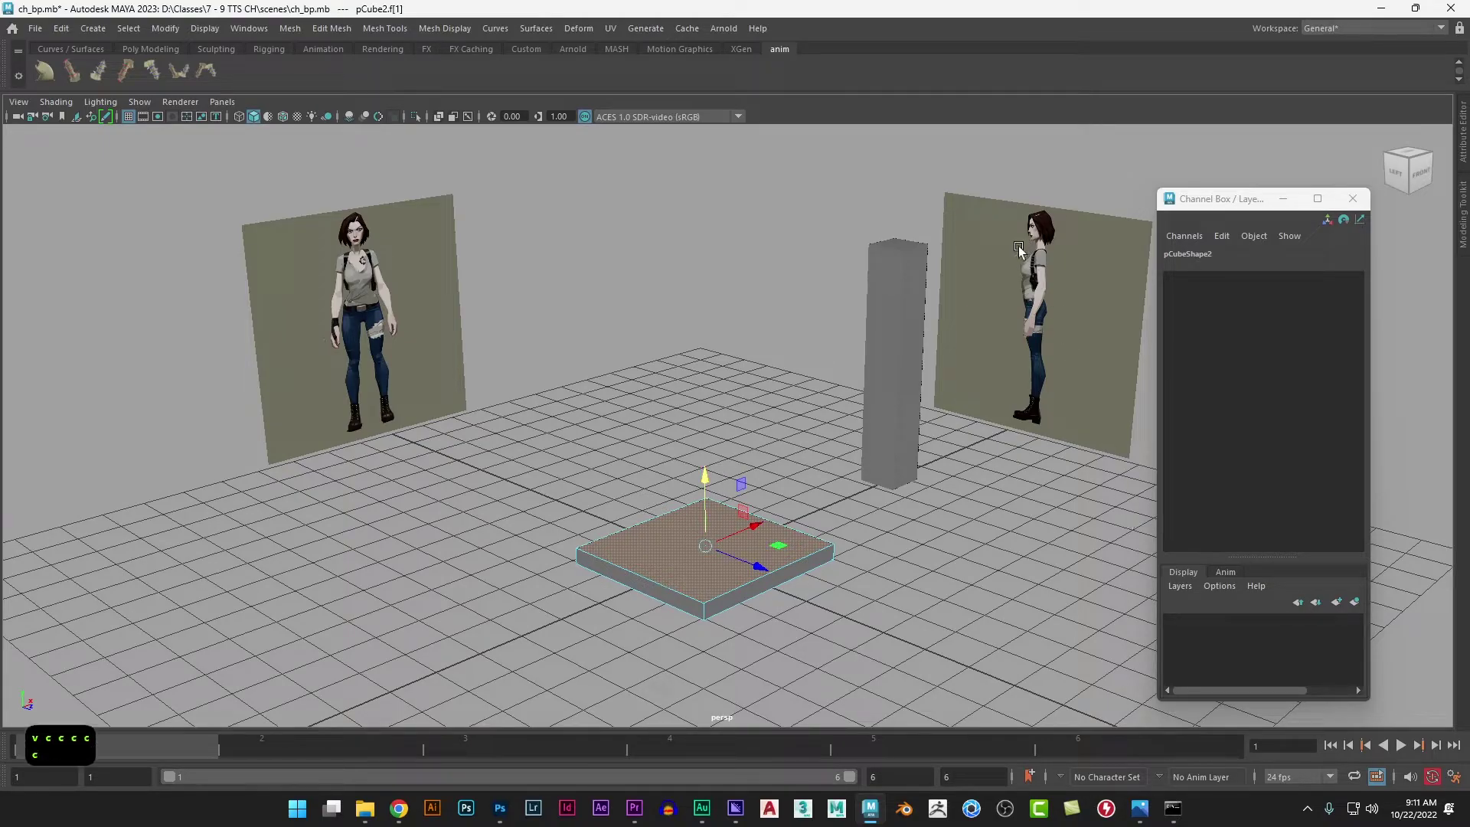
{"action": "middle_click_drag", "start_coordinate": [892, 249], "coordinate": [894, 251]}
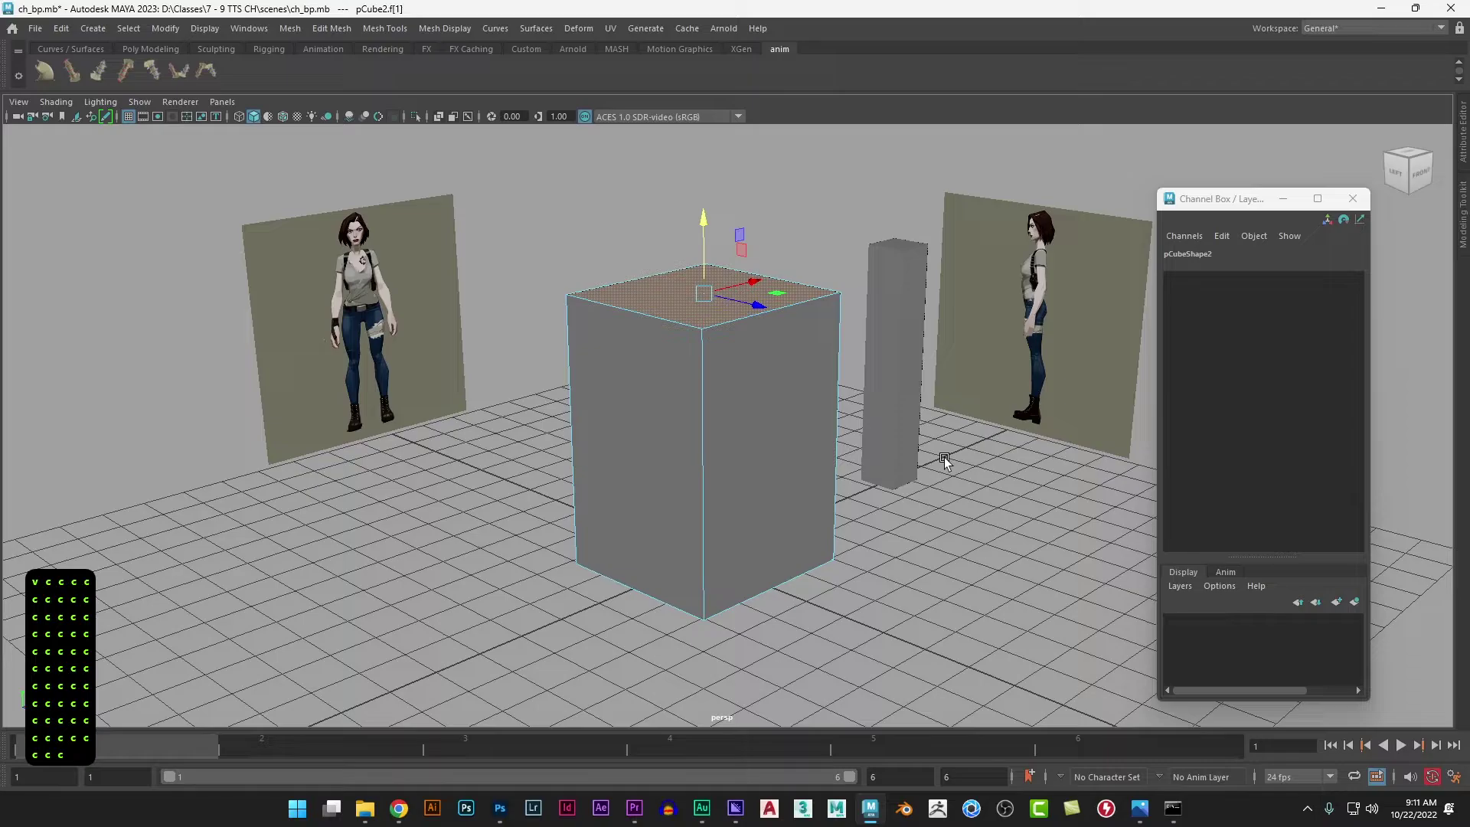
Step: Return the enlarged box to object selection mode, check it as a whole and clear the selection
{"action": "right_click_drag", "start_coordinate": [742, 416], "coordinate": [840, 393]}
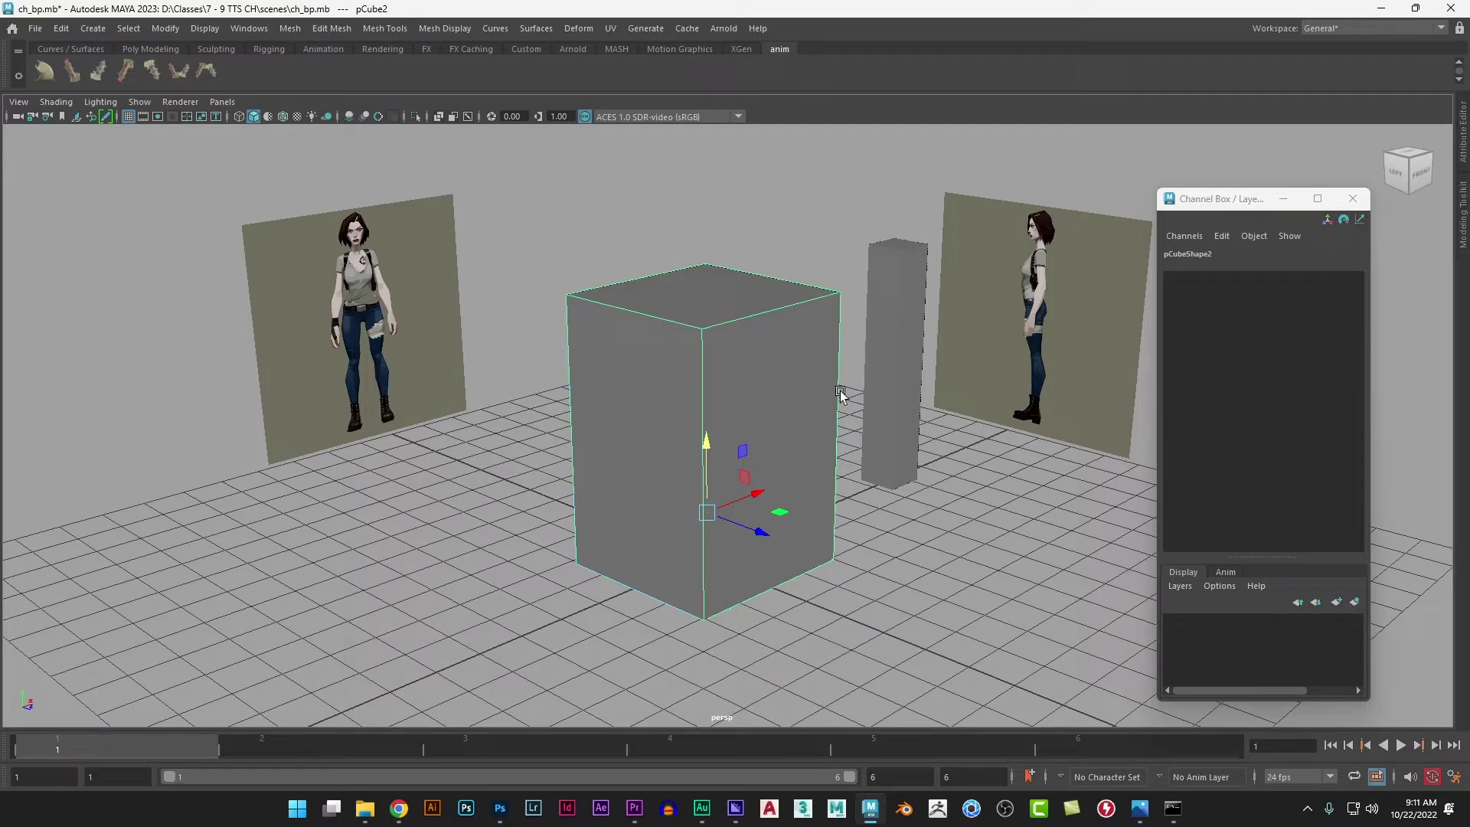
{"action": "left_click", "coordinate": [668, 456]}
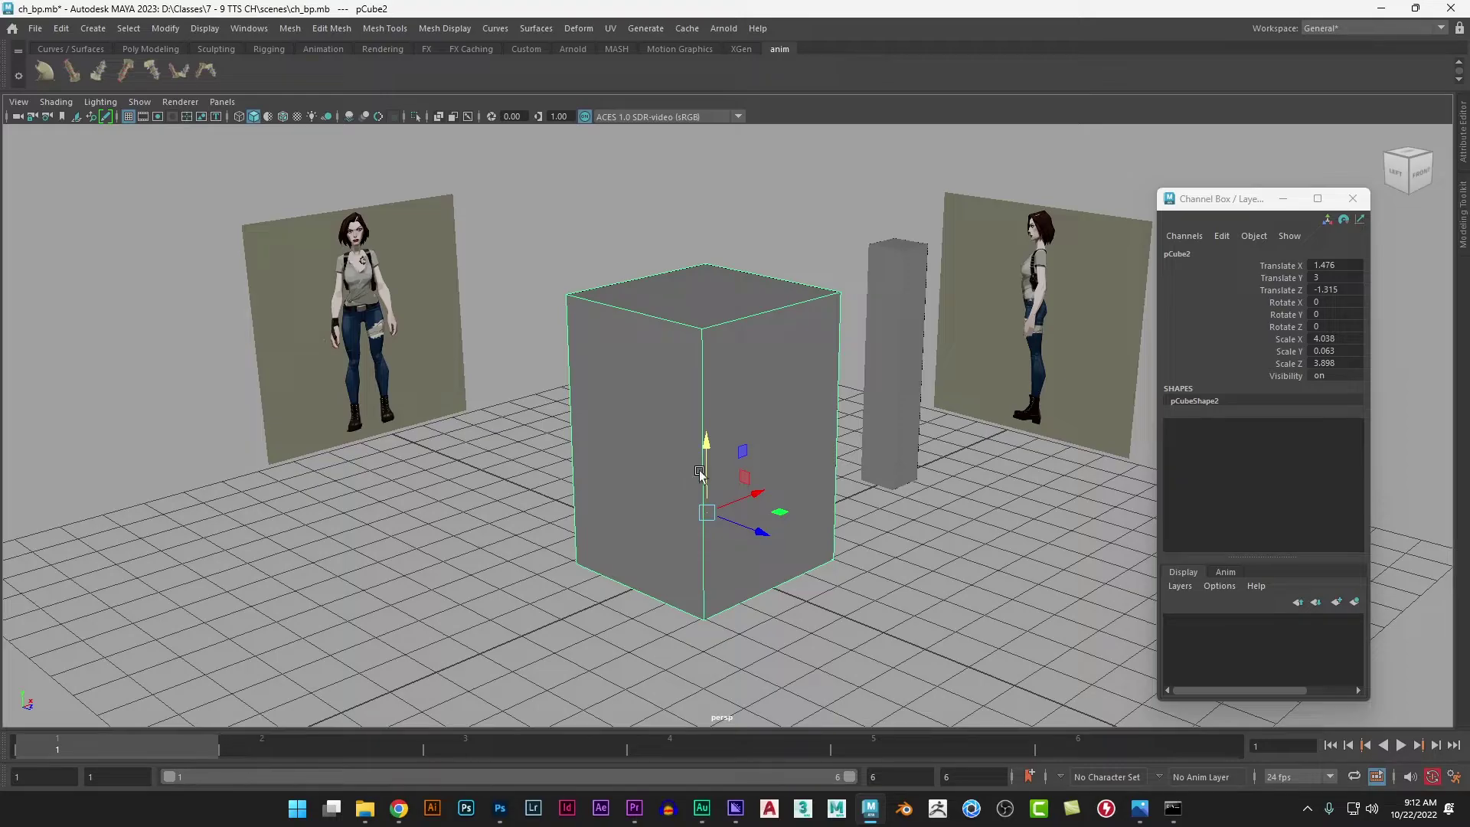
{"action": "left_click", "coordinate": [792, 631]}
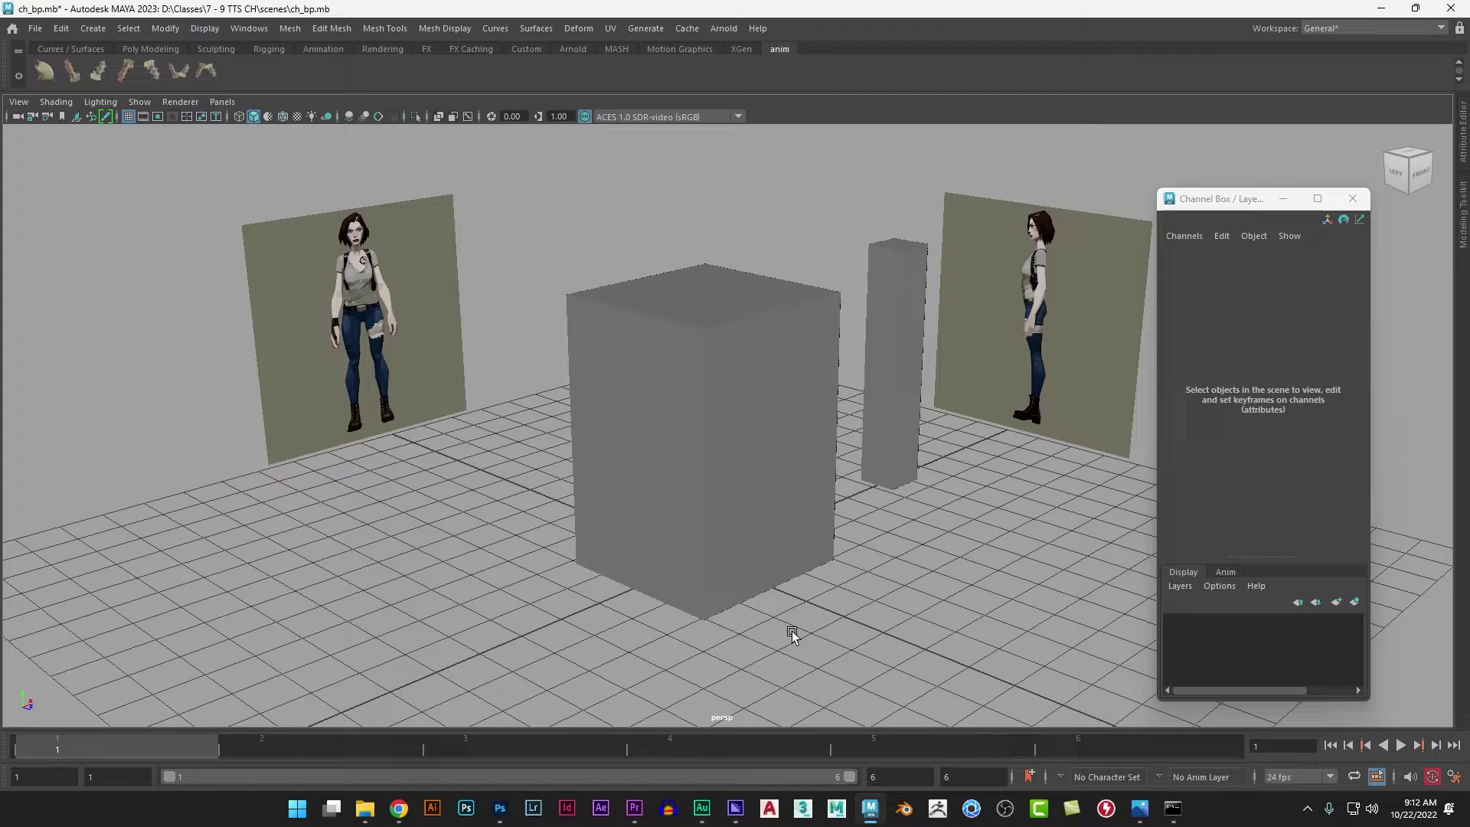
Step: Select both image planes, then move the Channel Box / Layer Editor window higher and lengthen it
{"action": "key", "text": "w"}
{"action": "left_click", "coordinate": [425, 288]}
{"action": "left_click", "coordinate": [1029, 205]}
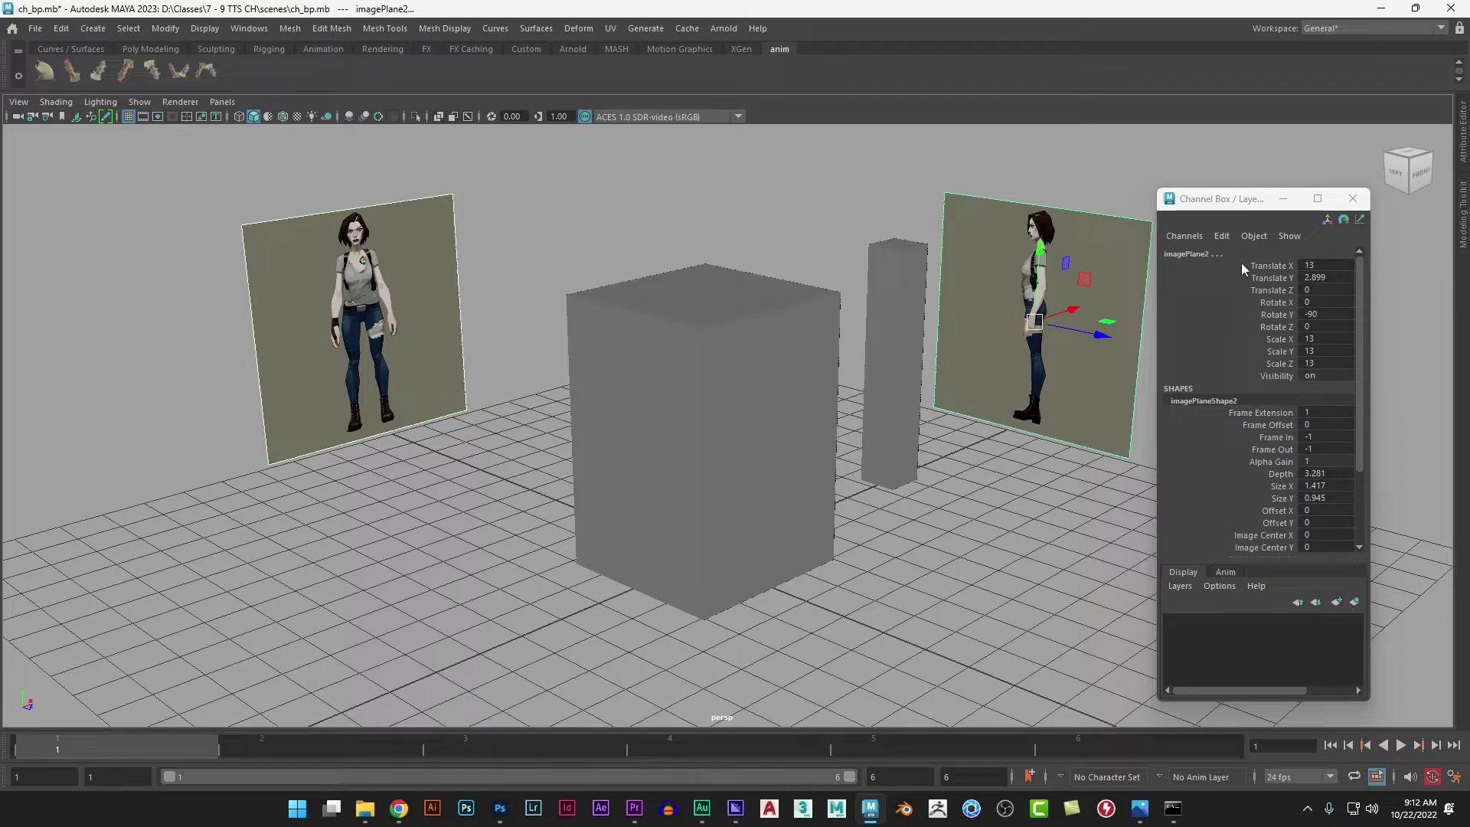
{"action": "left_click_drag", "start_coordinate": [1254, 204], "coordinate": [1254, 76]}
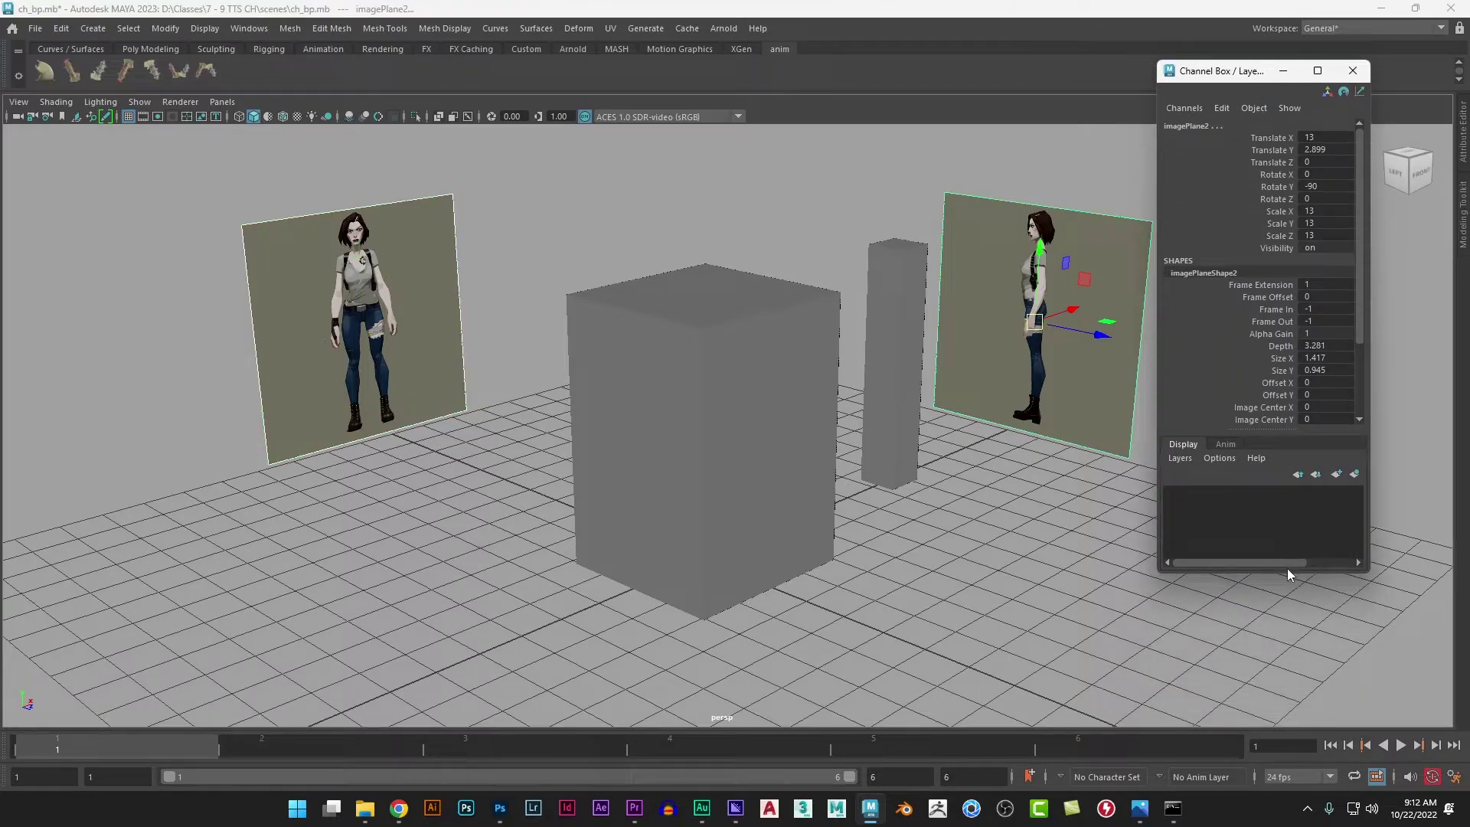
{"action": "left_click_drag", "start_coordinate": [1288, 571], "coordinate": [1288, 695]}
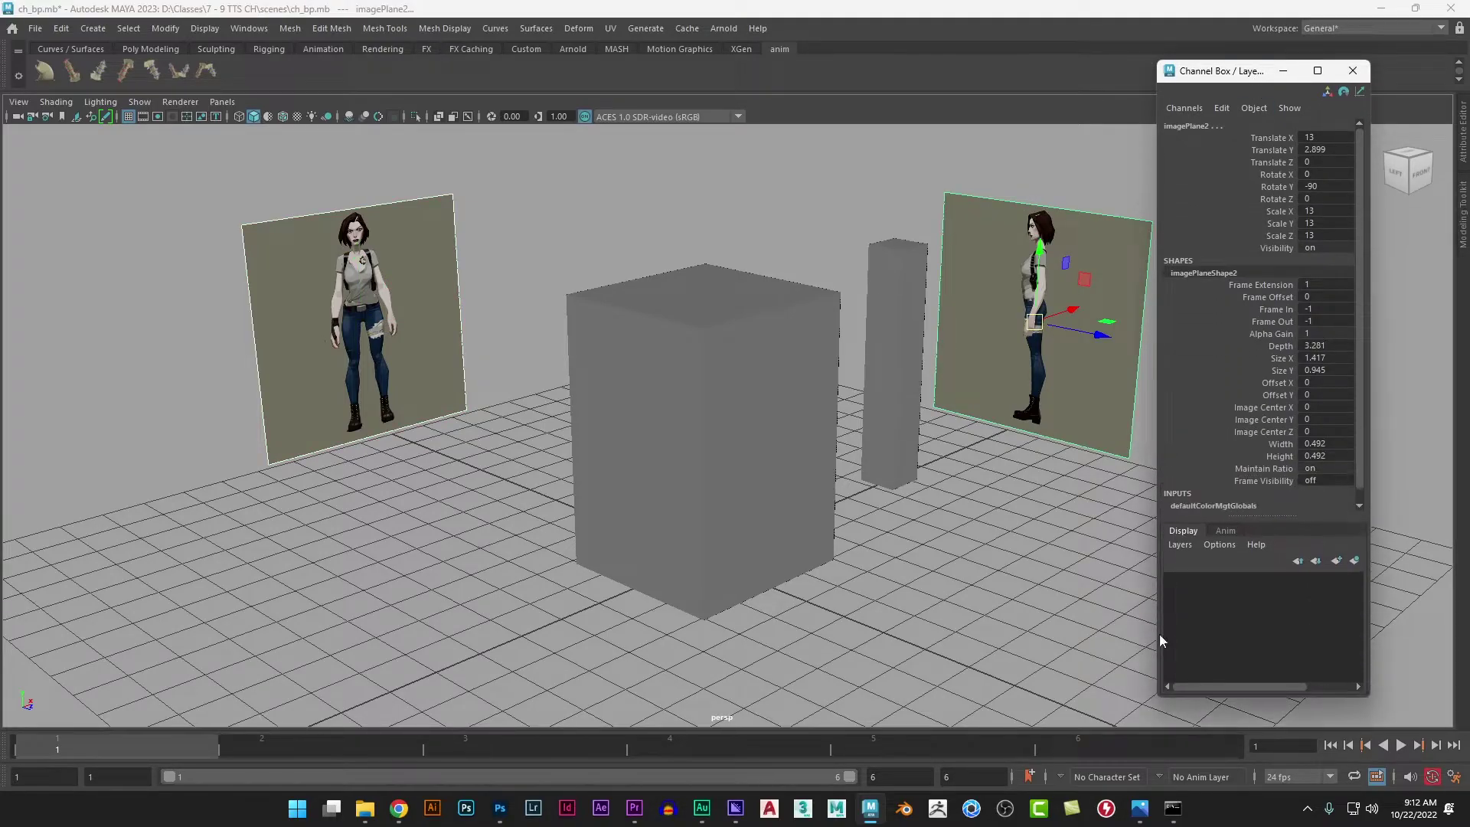
Step: Create a display layer from the front and side image planes, and test it by hiding and showing it
{"action": "left_click", "coordinate": [1004, 215]}
{"action": "left_click", "coordinate": [1005, 214]}
{"action": "left_click", "coordinate": [283, 225]}
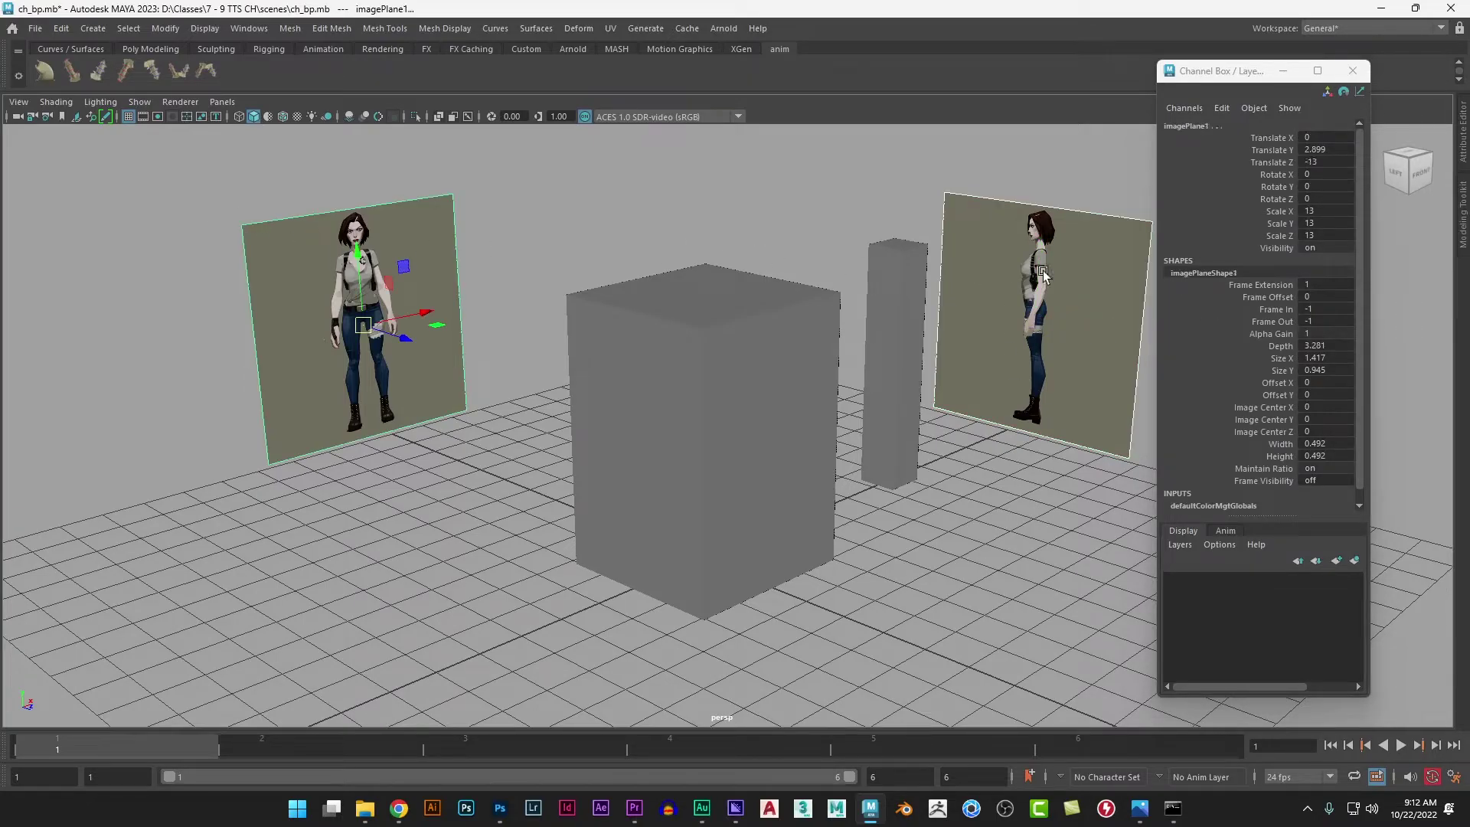
{"action": "left_click", "coordinate": [1179, 545]}
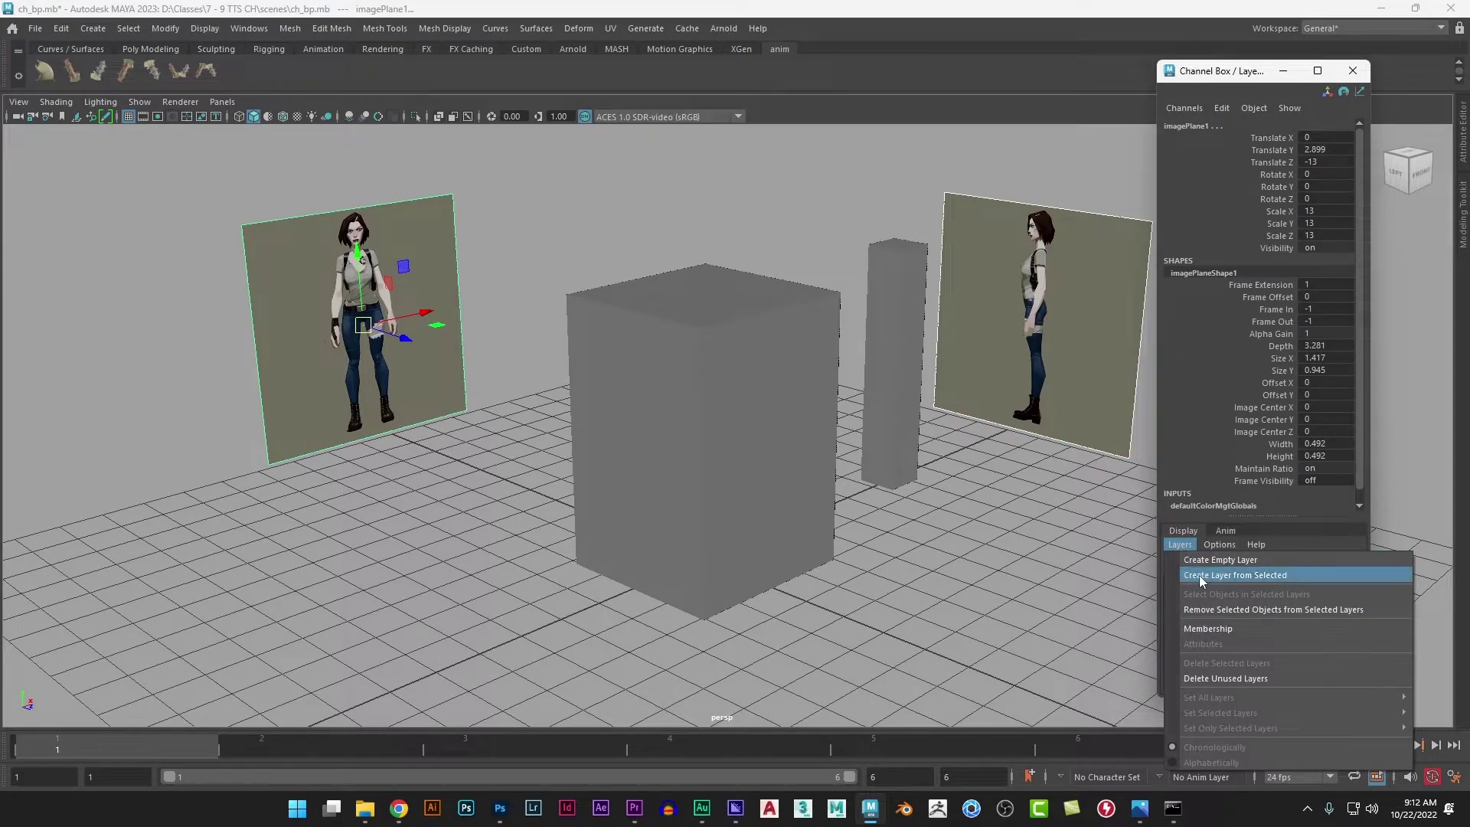
{"action": "left_click", "coordinate": [1306, 576]}
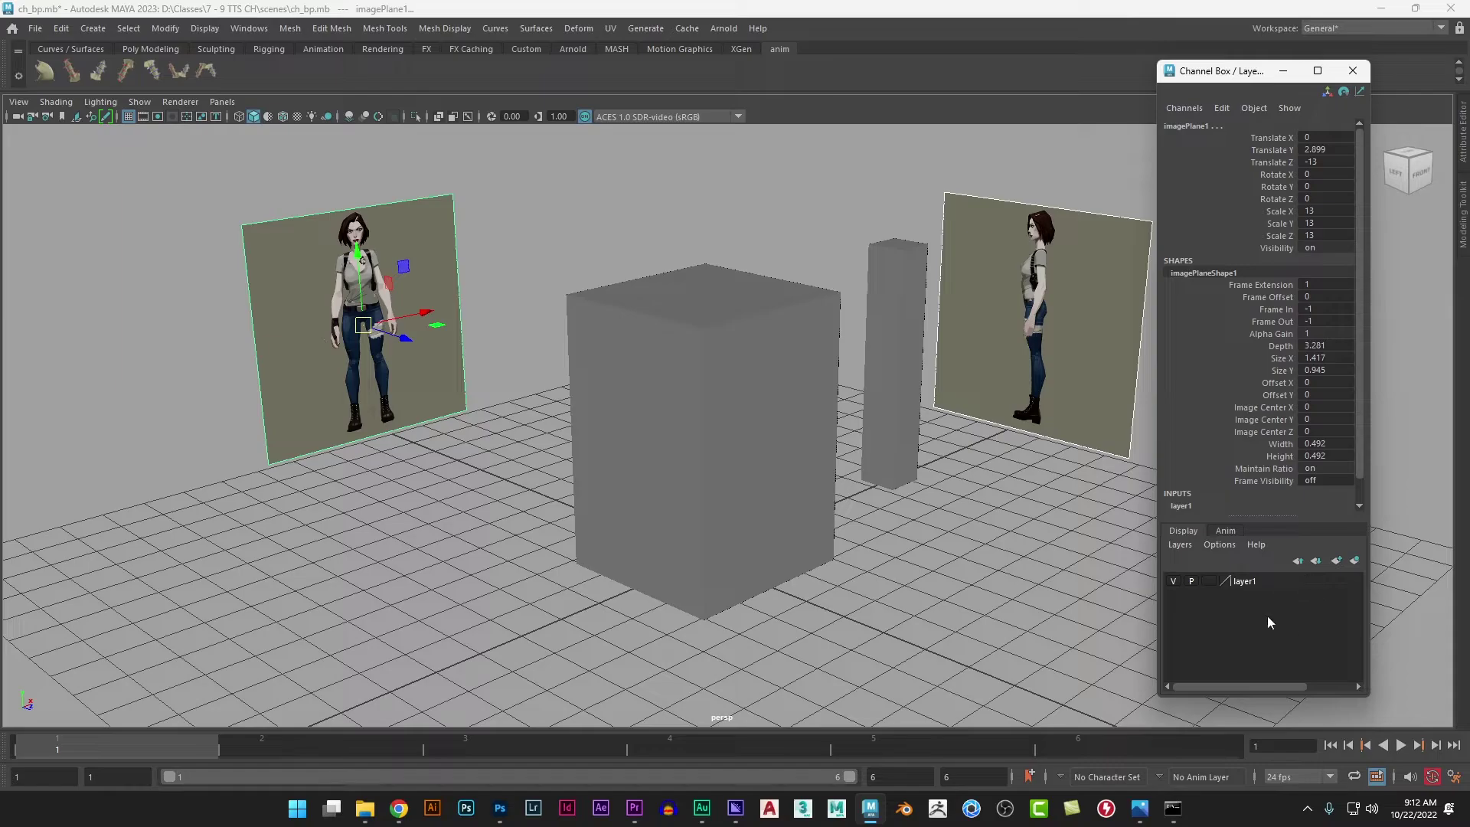
{"action": "left_click", "coordinate": [1172, 581]}
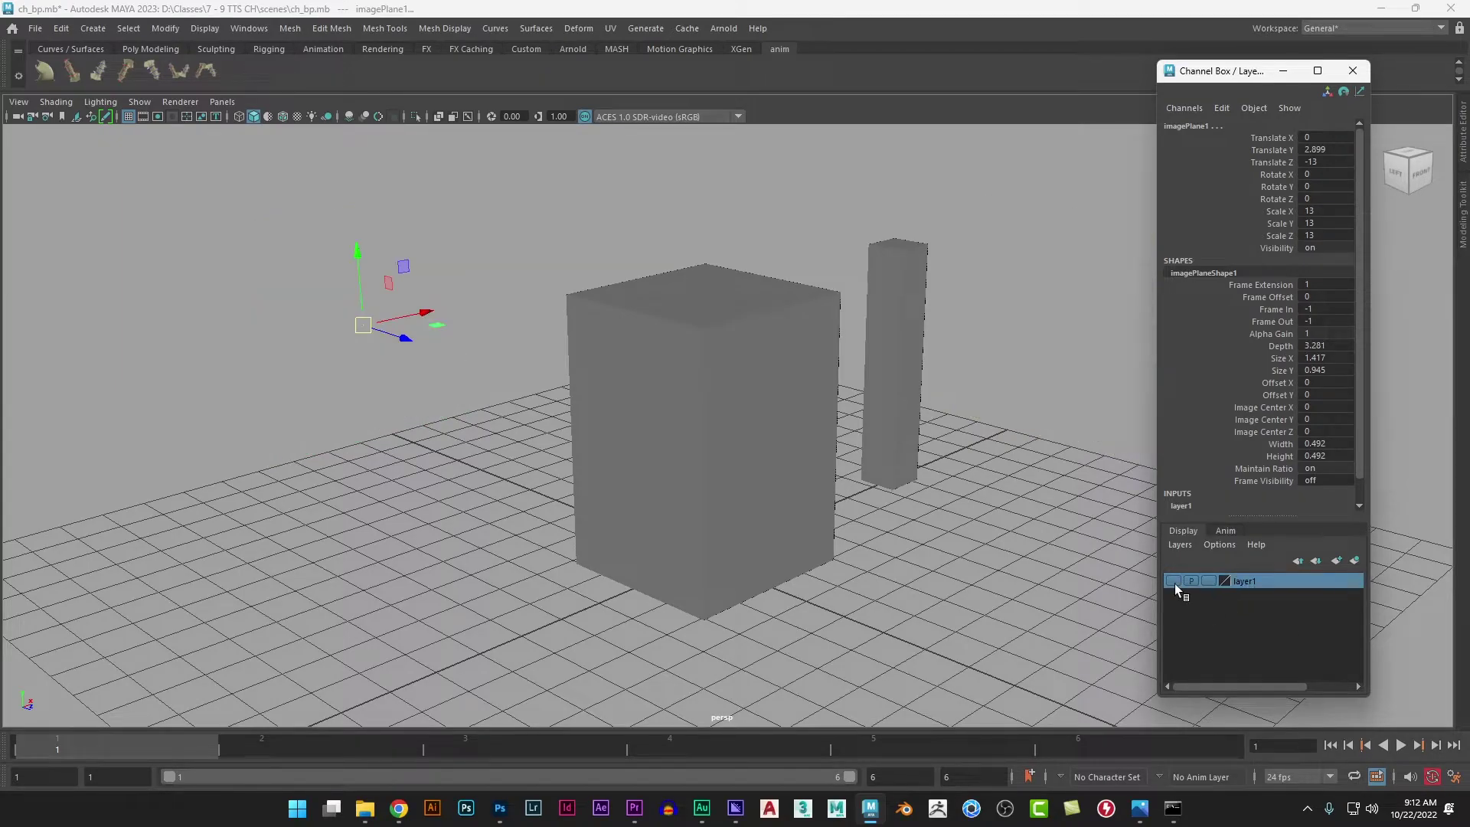
{"action": "left_click", "coordinate": [1173, 581]}
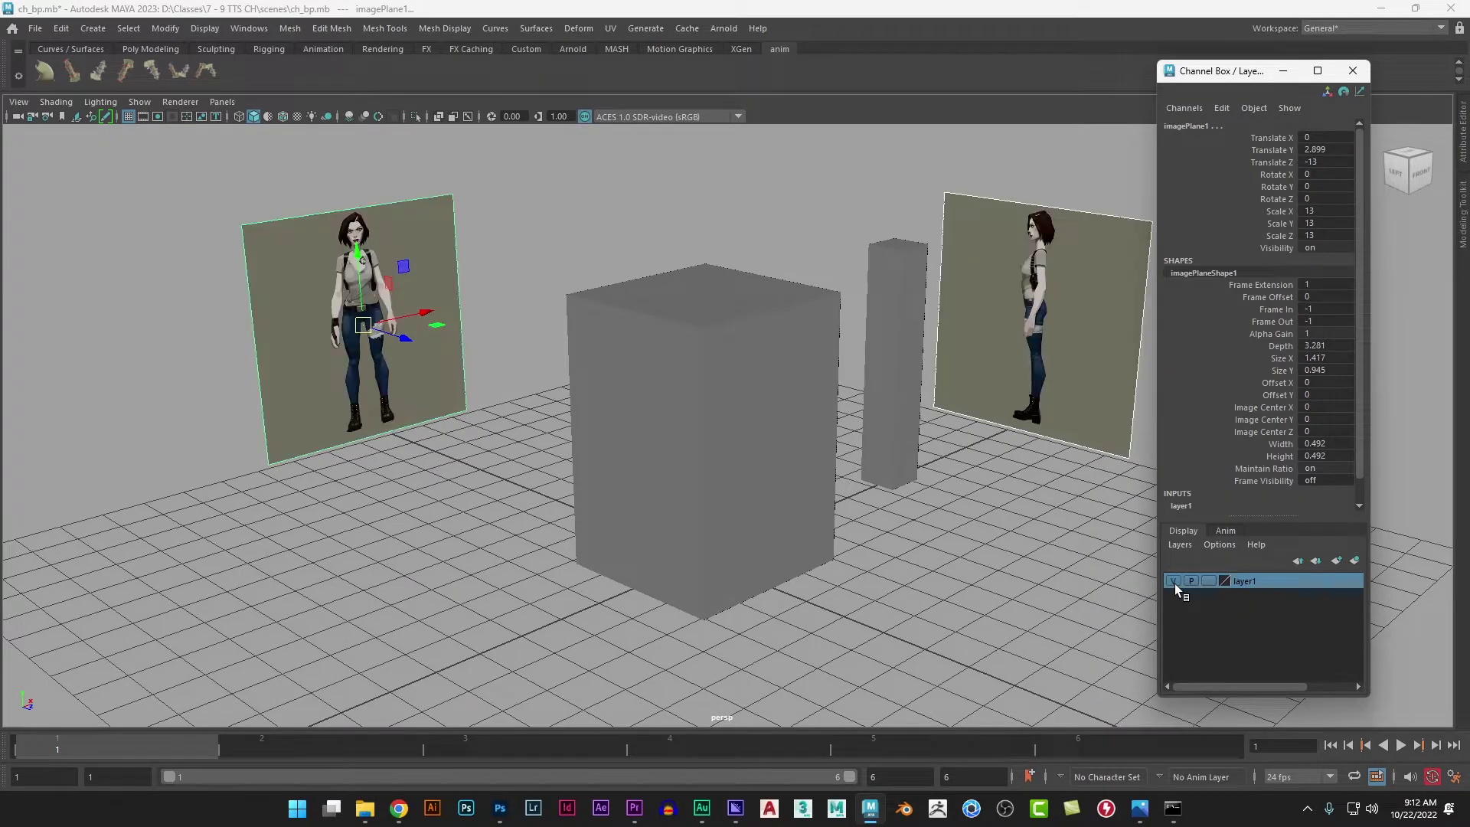
Step: Rename the image planes' display layer to ch_dp and give it a red color
{"action": "double_click", "coordinate": [1247, 580]}
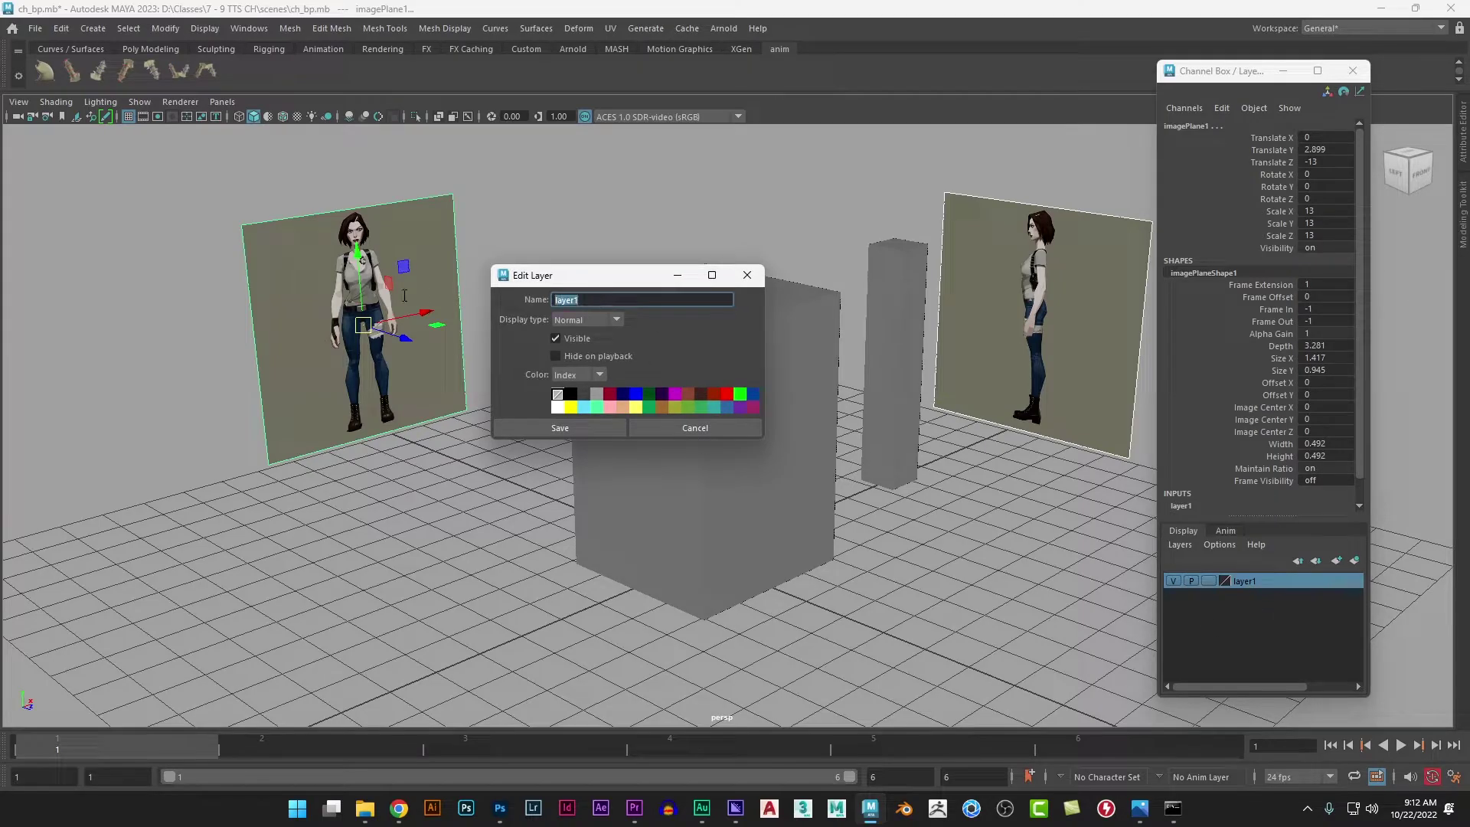
{"action": "type", "text": "ch_dp"}
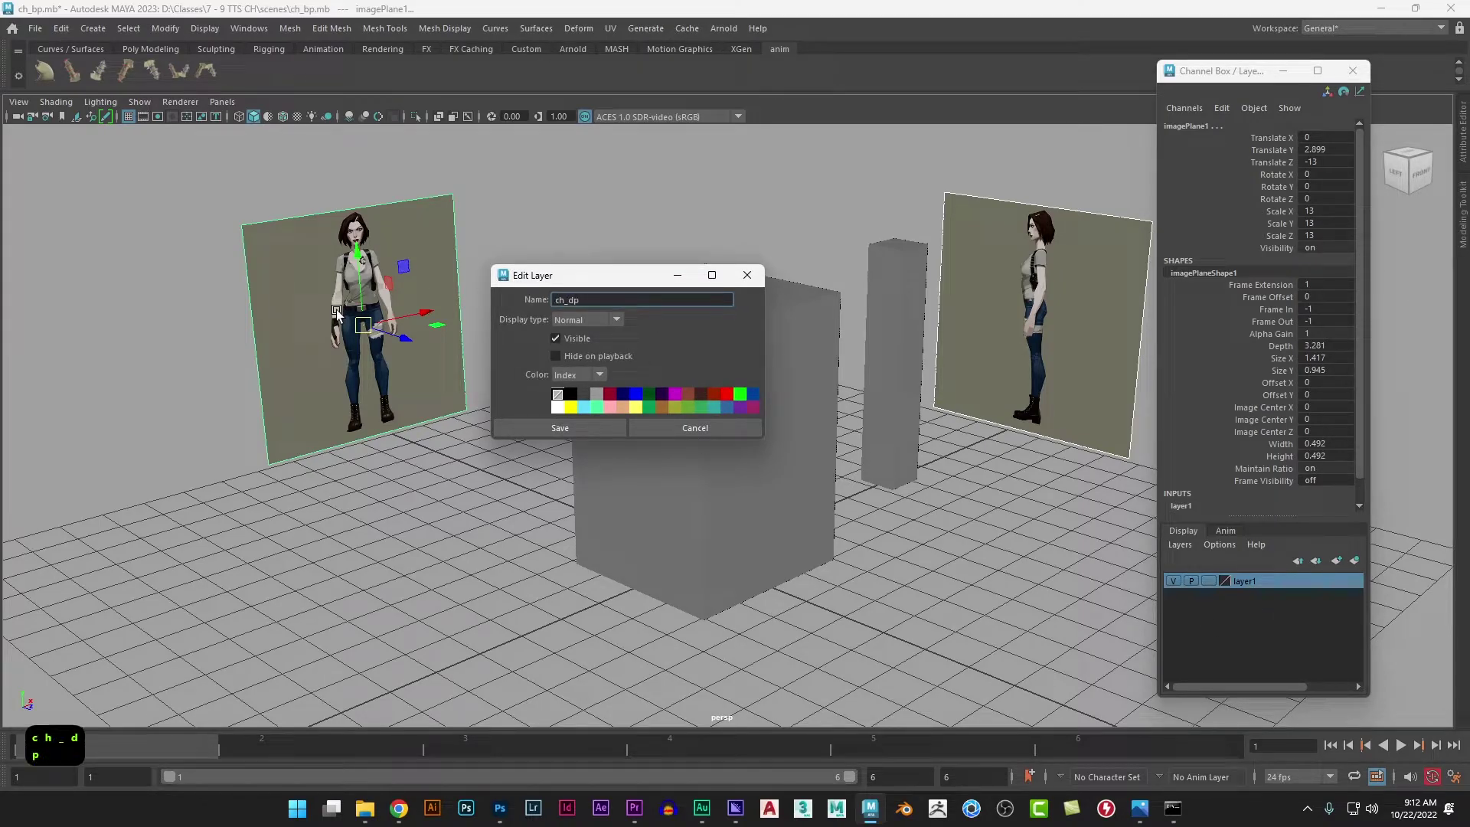
{"action": "left_click", "coordinate": [726, 394]}
{"action": "left_click", "coordinate": [553, 429]}
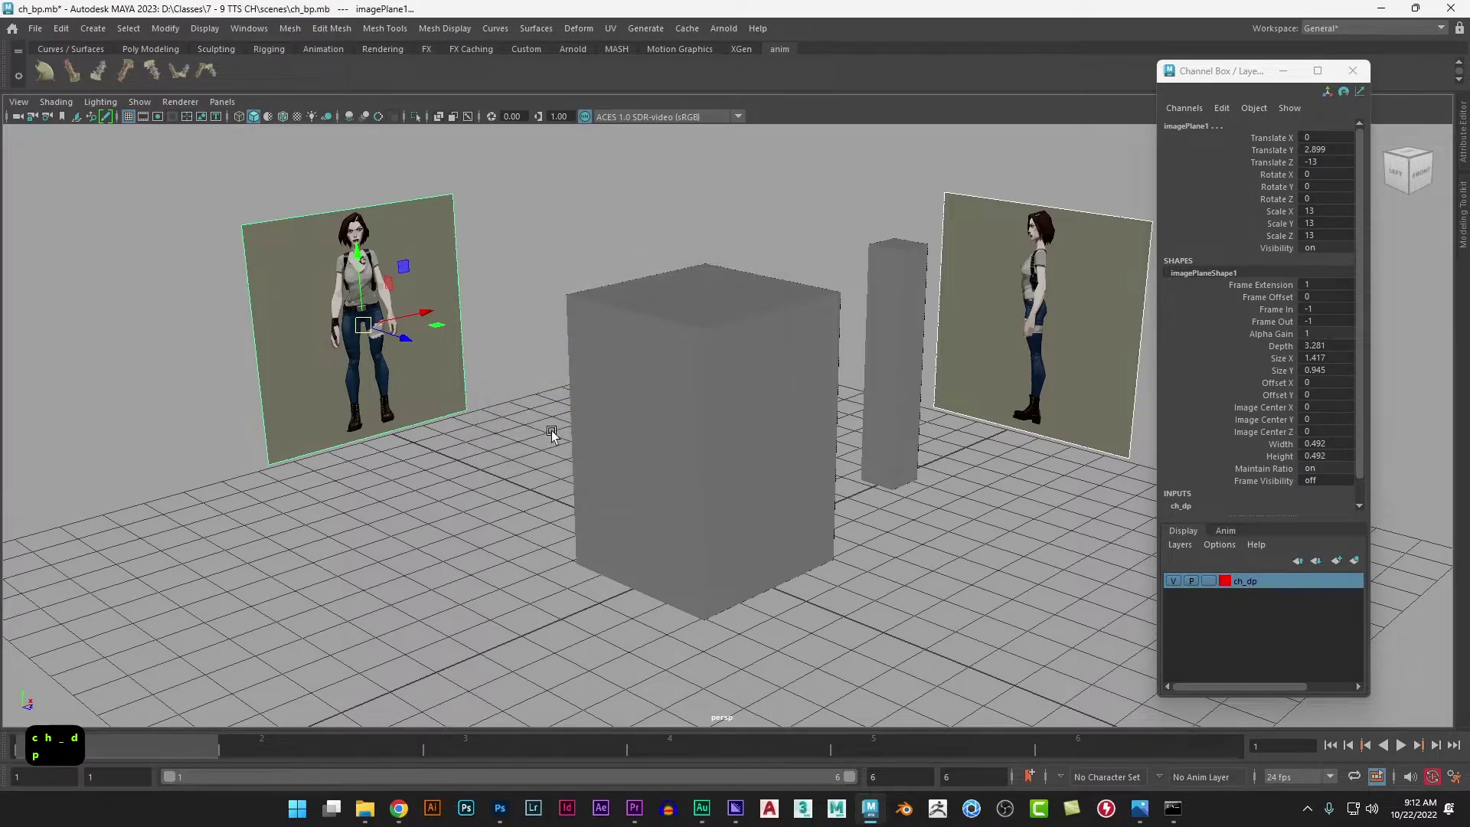
Step: Try the Template, Reference and Normal display types on the ch_dp layer, testing plane selection, and leave it on Reference
{"action": "left_click", "coordinate": [1208, 581]}
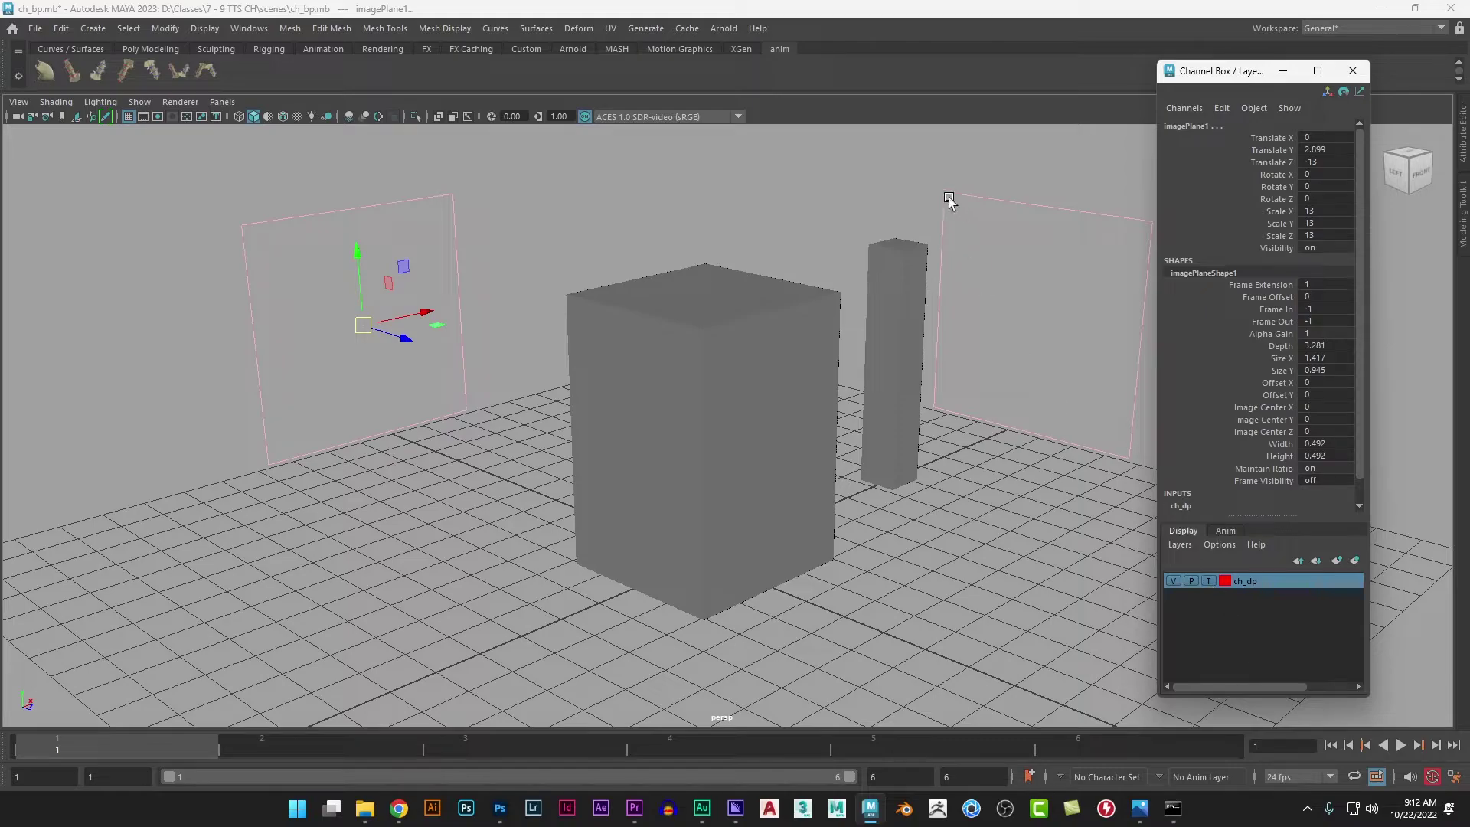
{"action": "left_click", "coordinate": [1208, 581]}
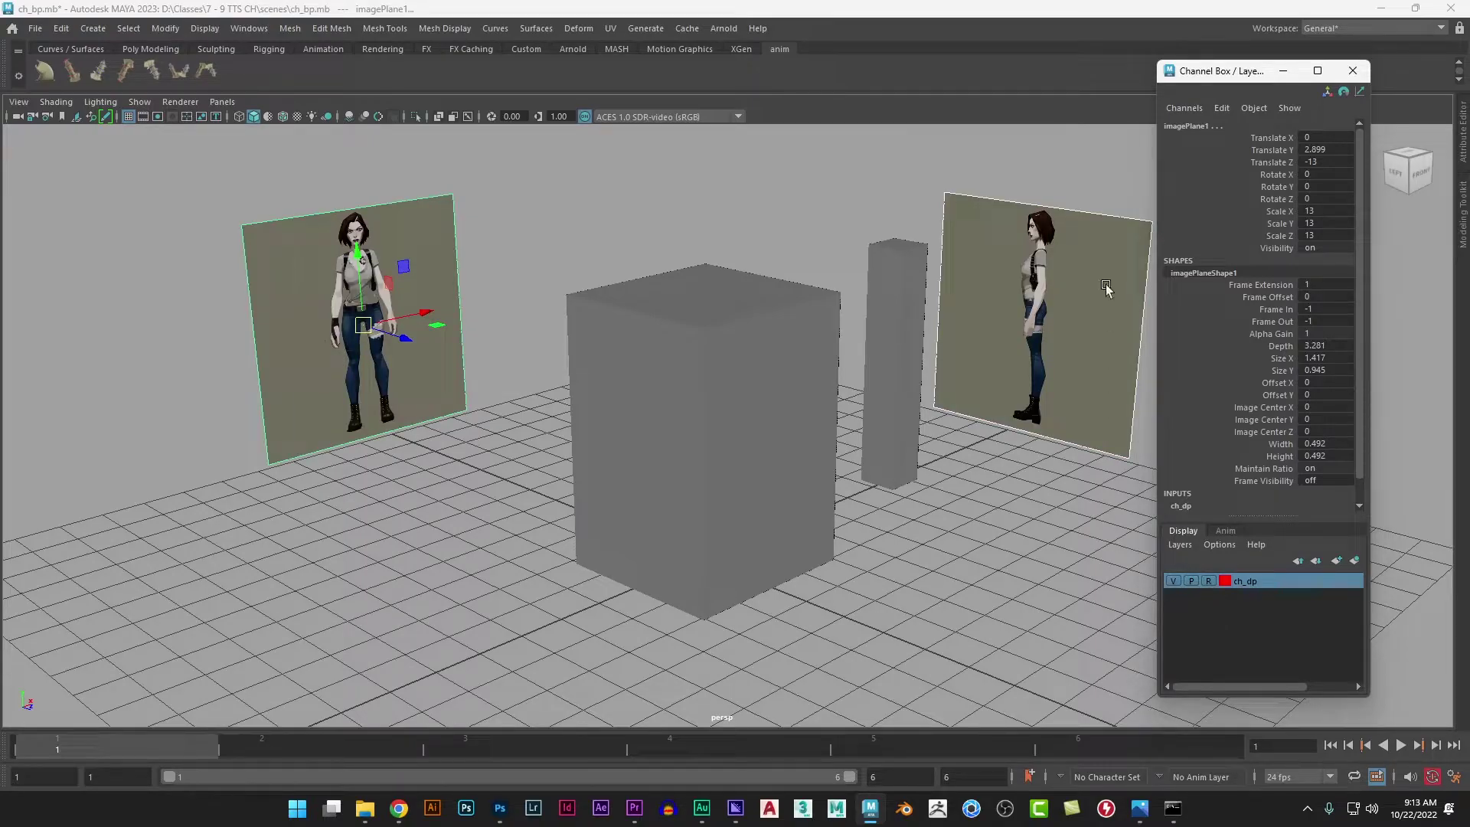
{"action": "left_click", "coordinate": [1086, 314]}
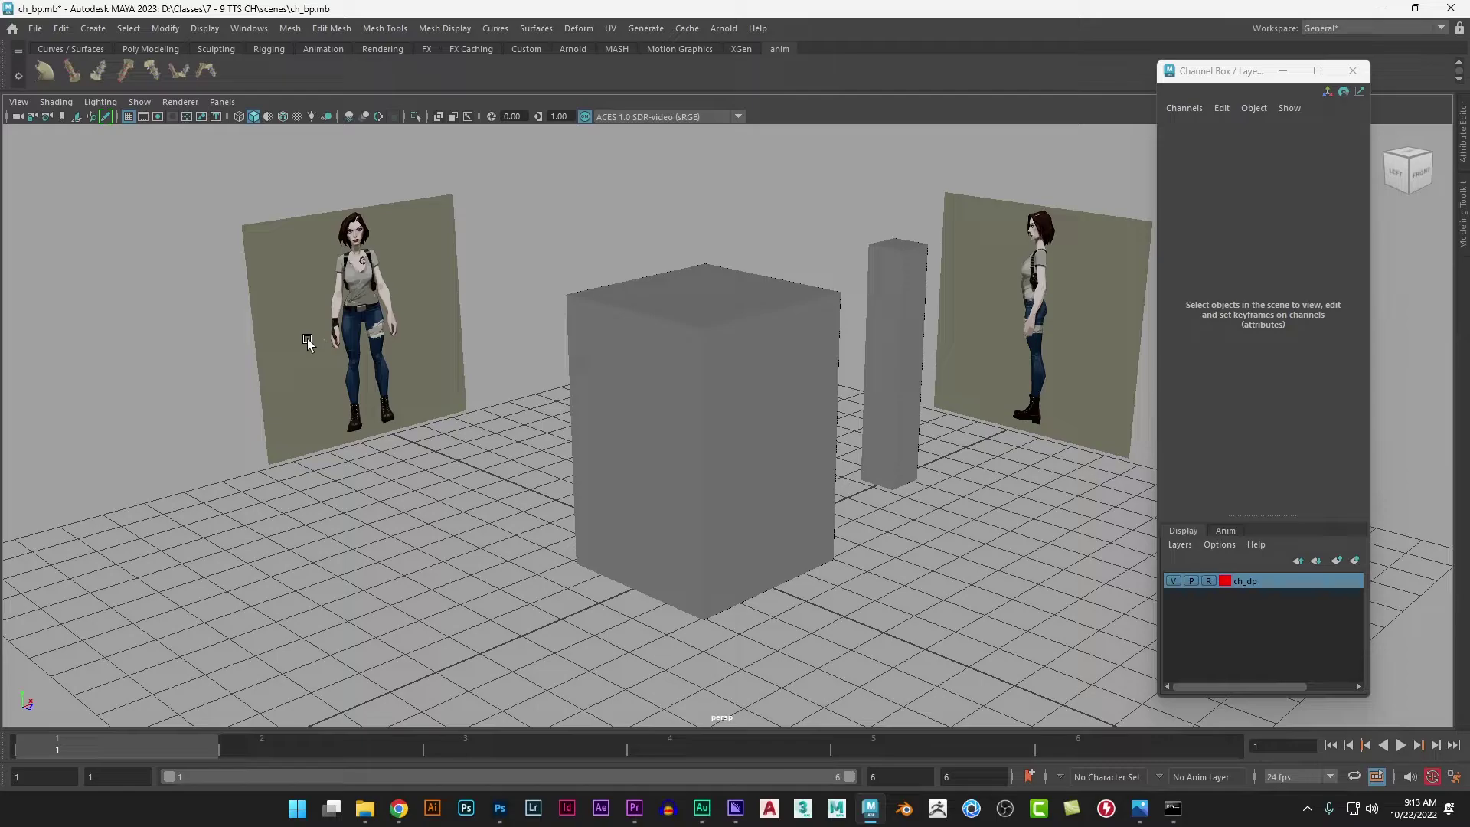
{"action": "left_click", "coordinate": [1208, 581]}
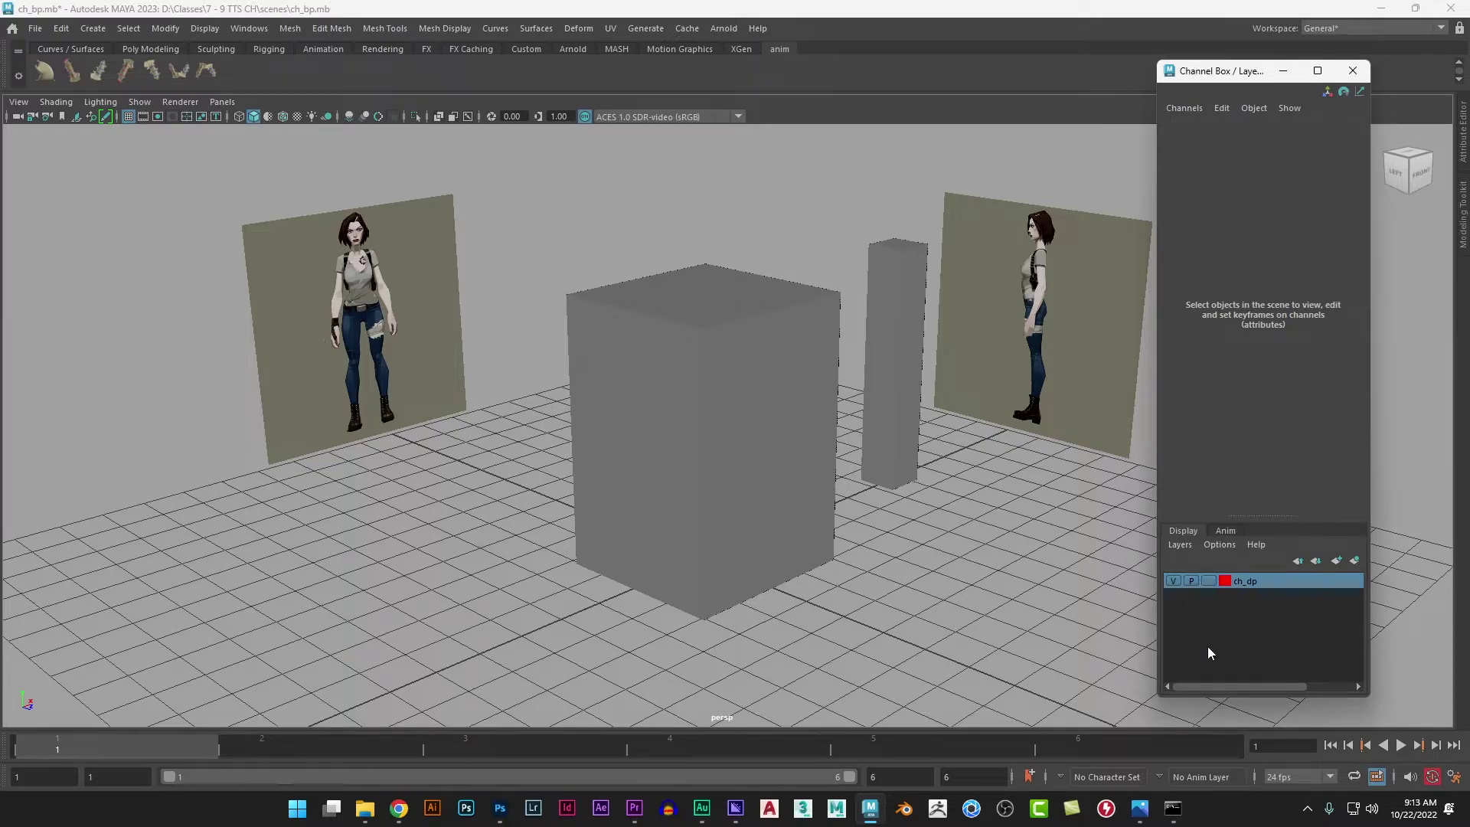
{"action": "left_click", "coordinate": [986, 403]}
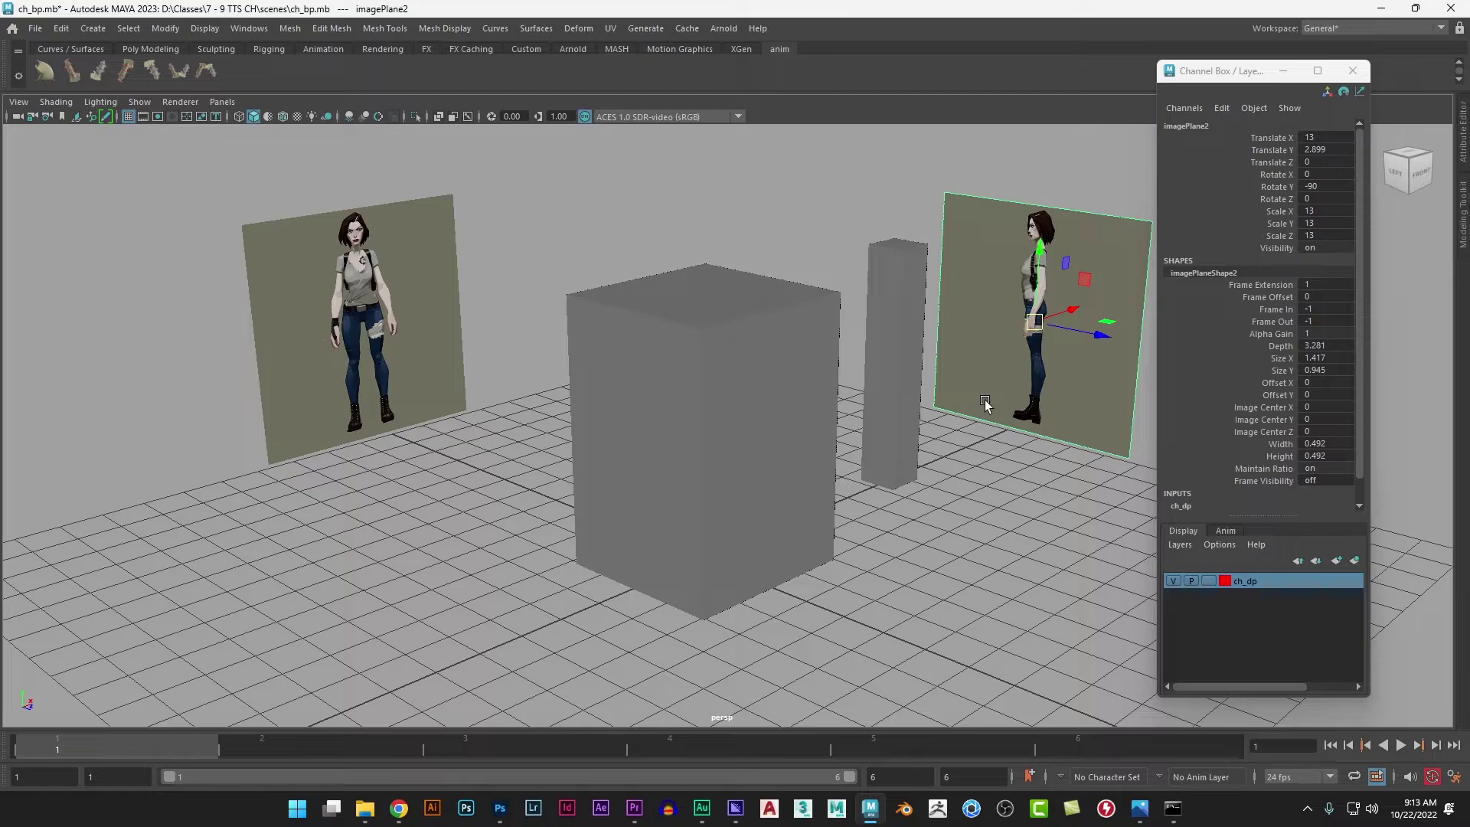
{"action": "left_click", "coordinate": [1067, 508]}
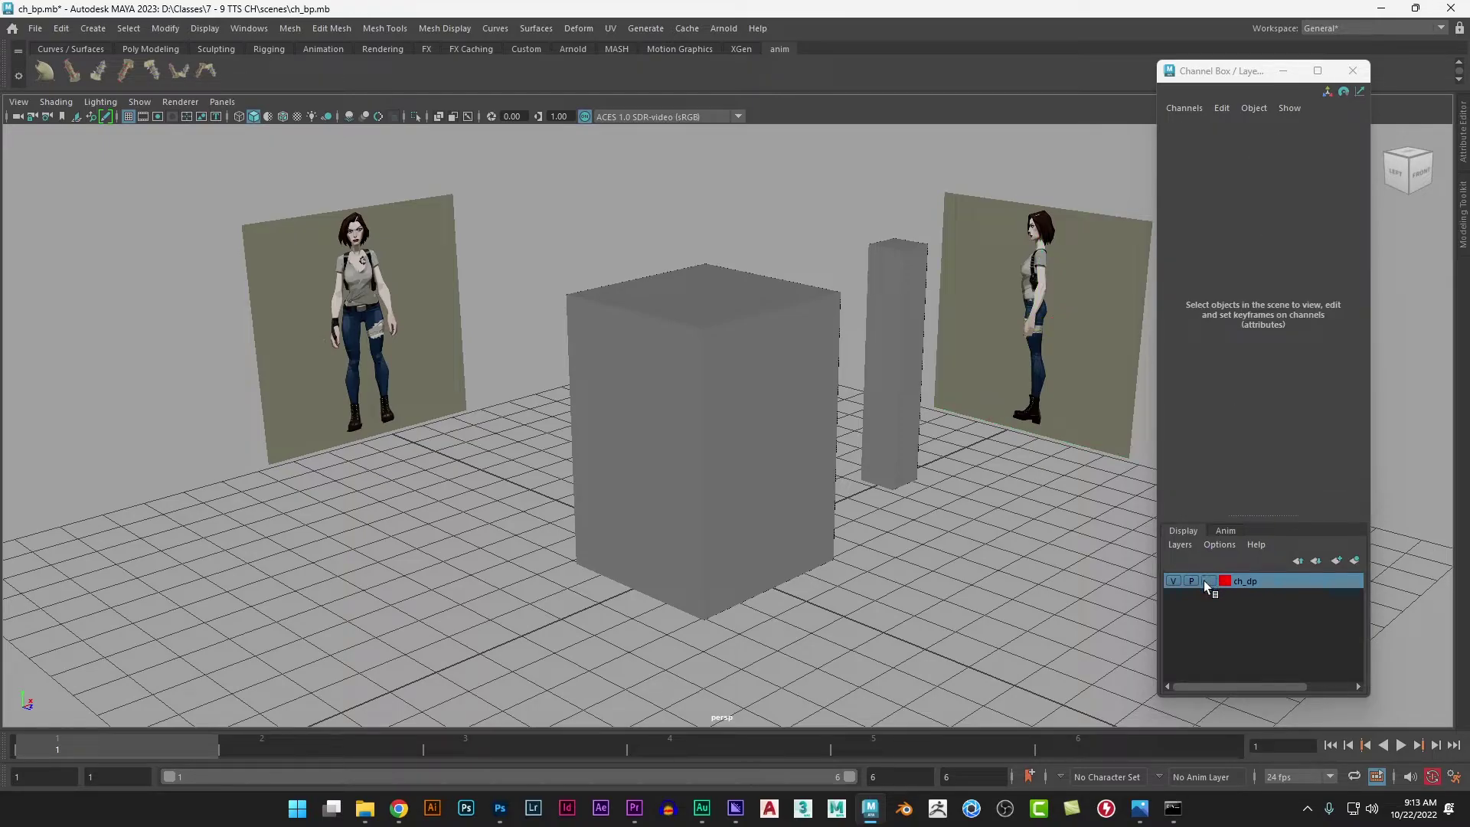
{"action": "left_click", "coordinate": [1207, 581]}
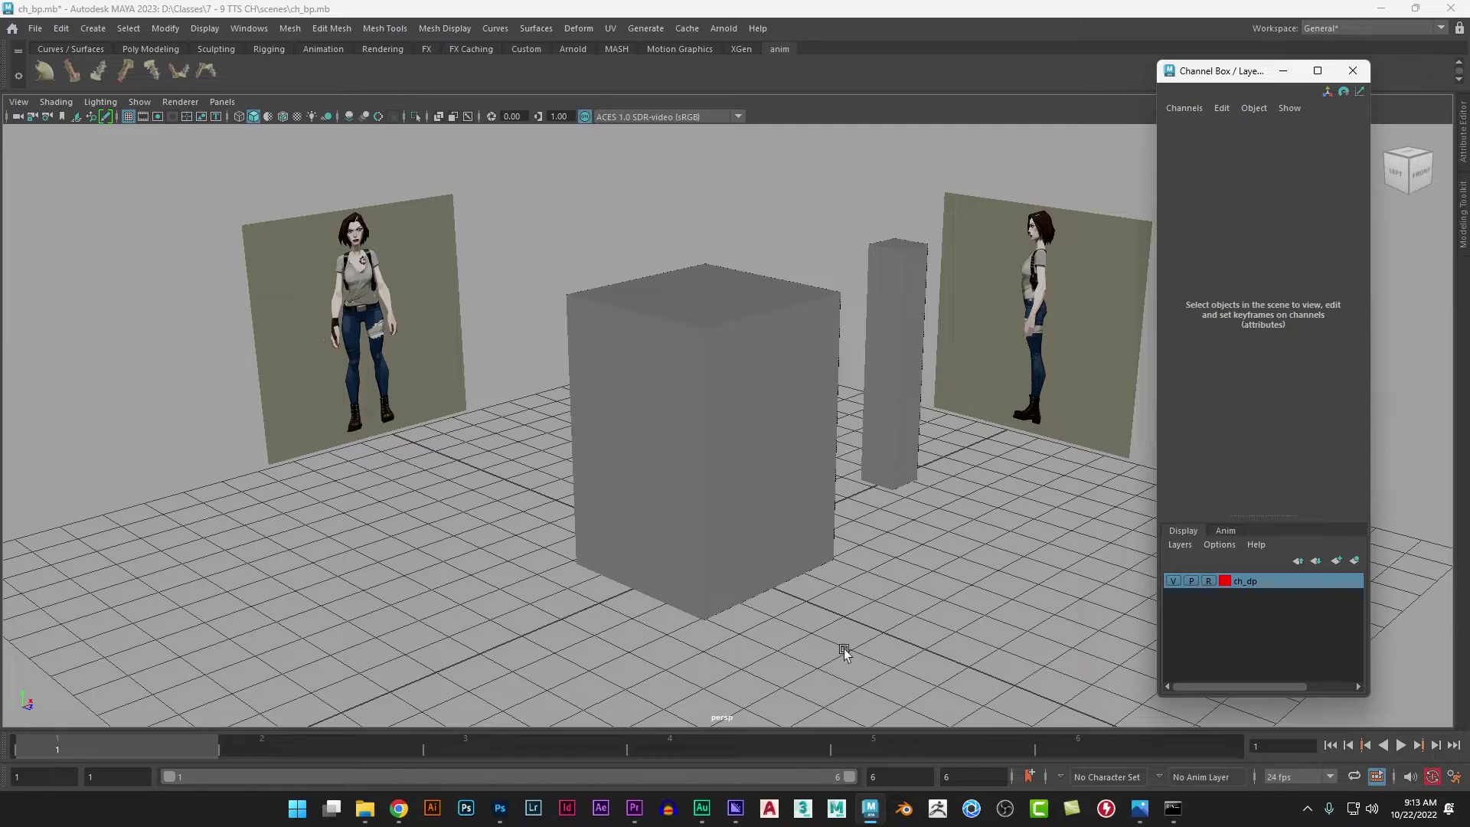
Step: Create a new display layer from the large box in the middle of the grid
{"action": "left_click", "coordinate": [664, 475]}
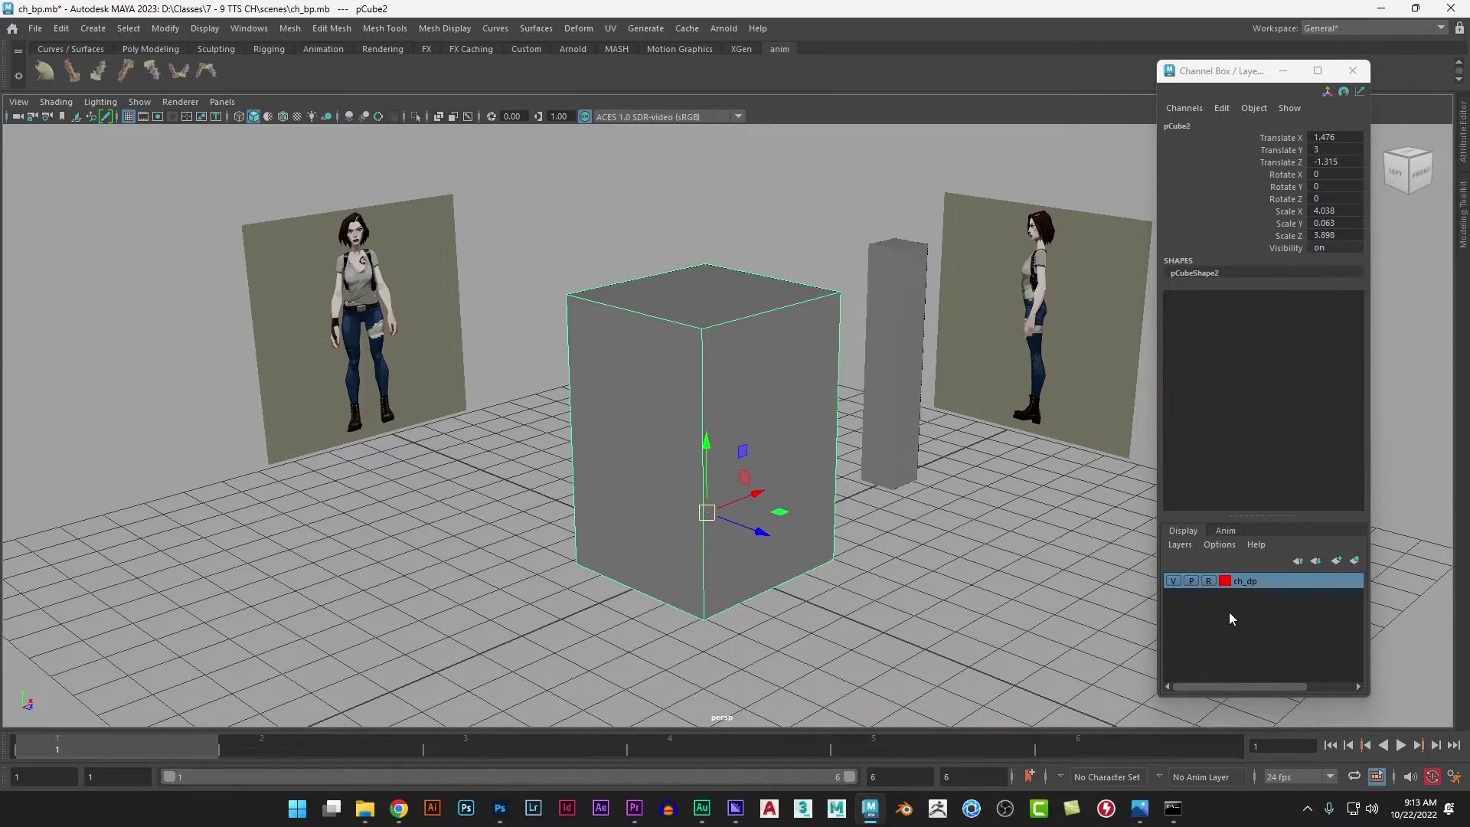
{"action": "right_click", "coordinate": [1197, 566]}
{"action": "left_click", "coordinate": [1228, 580]}
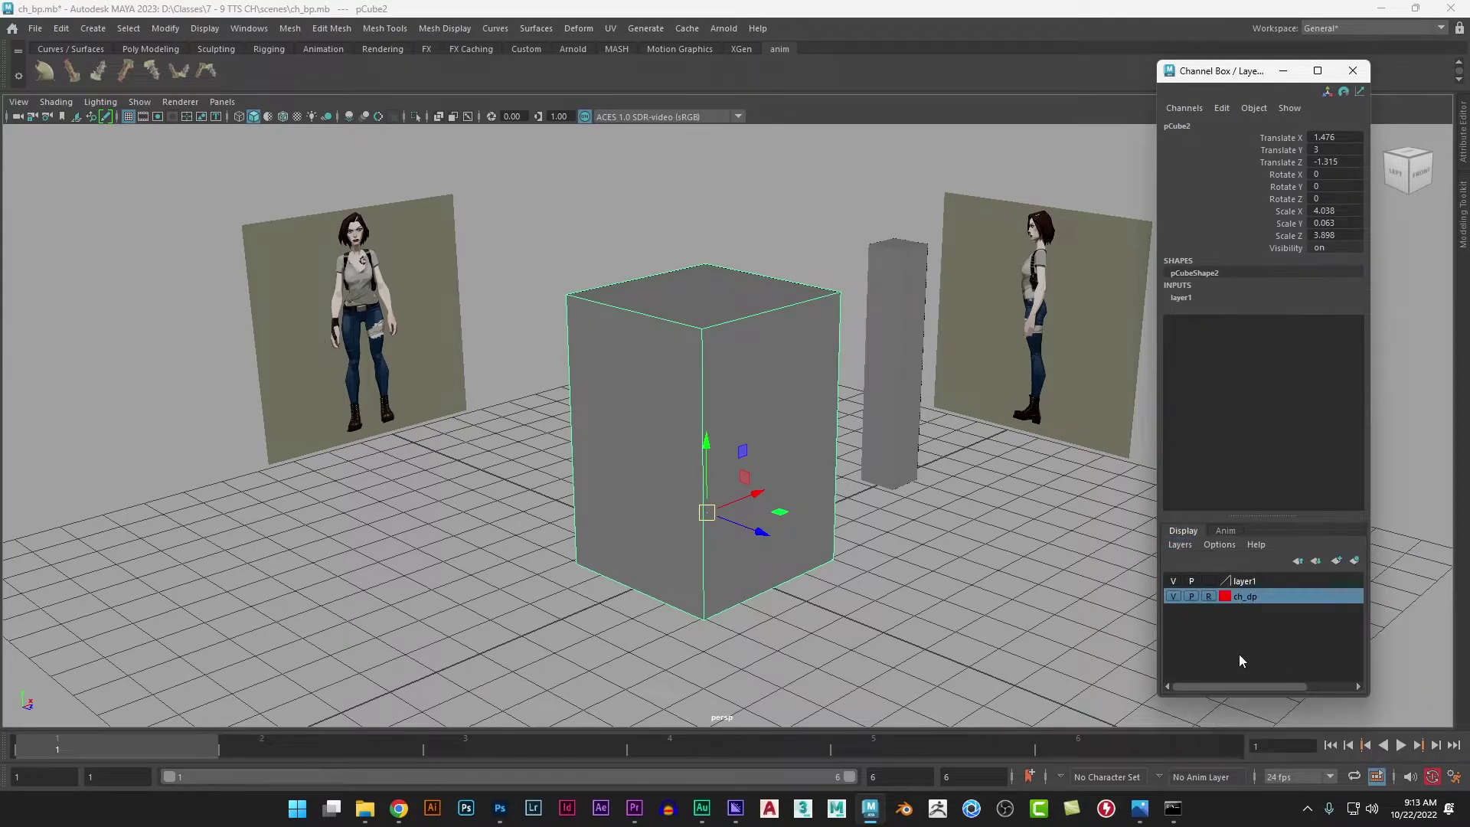
Step: Rename the large box's display layer to ch_container and give it a bright green color
{"action": "double_click", "coordinate": [1242, 582]}
{"action": "key", "text": "ctrl+a"}
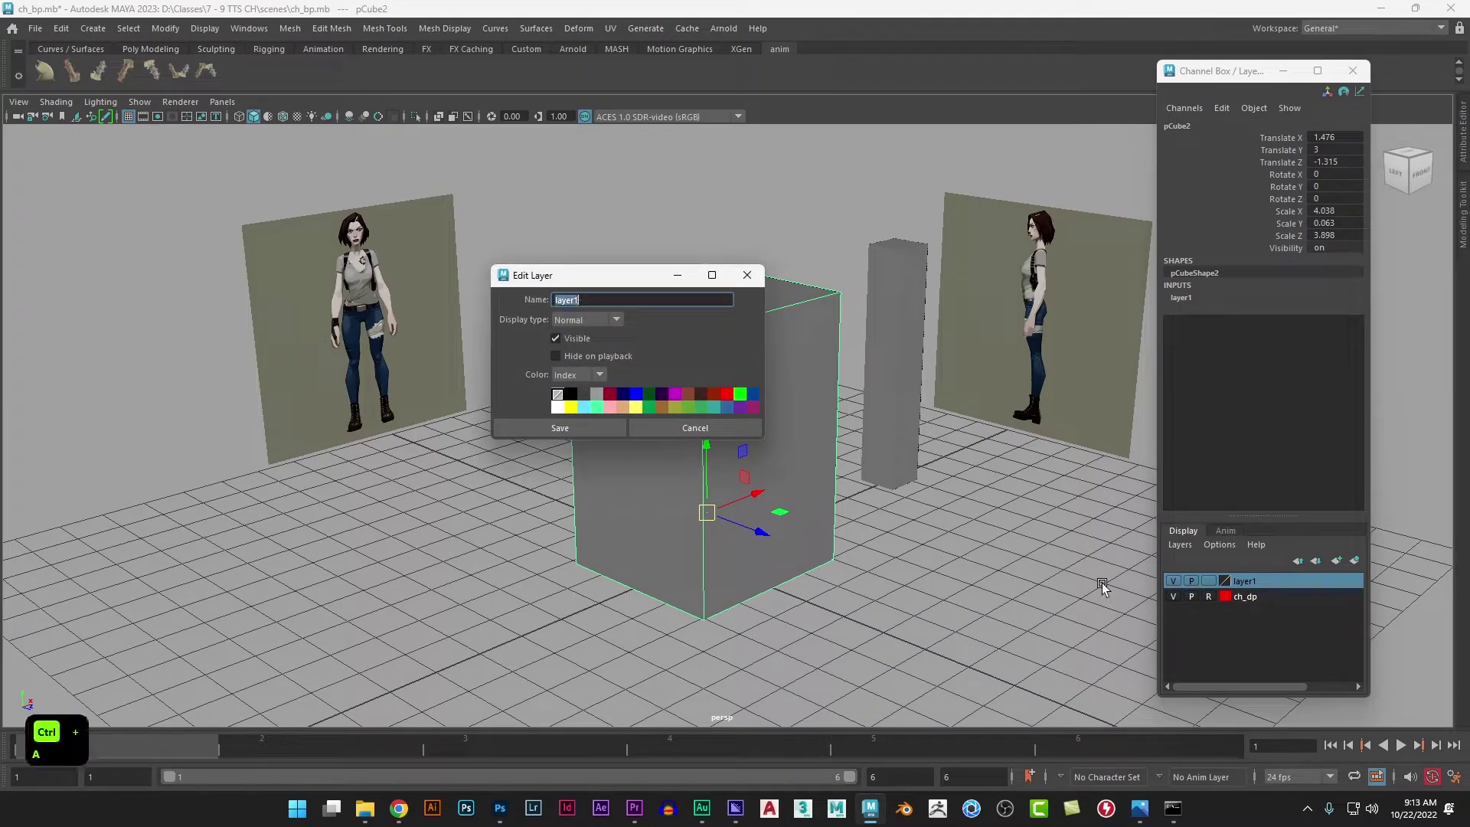
{"action": "type", "text": "ch_"}
{"action": "key", "text": "BackSpace"}
{"action": "type", "text": "containe"}
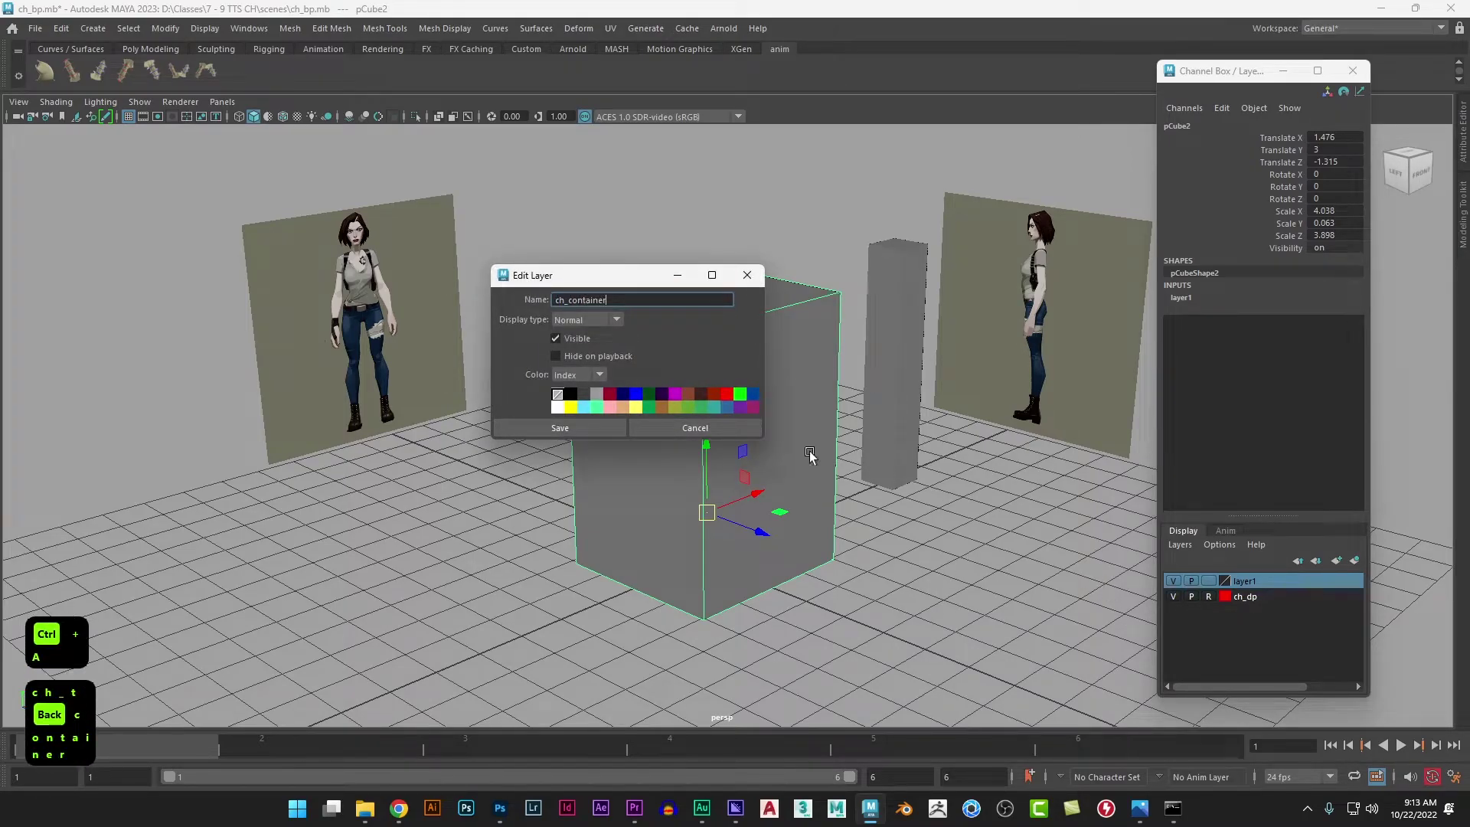
{"action": "left_click", "coordinate": [740, 393]}
{"action": "left_click", "coordinate": [613, 428]}
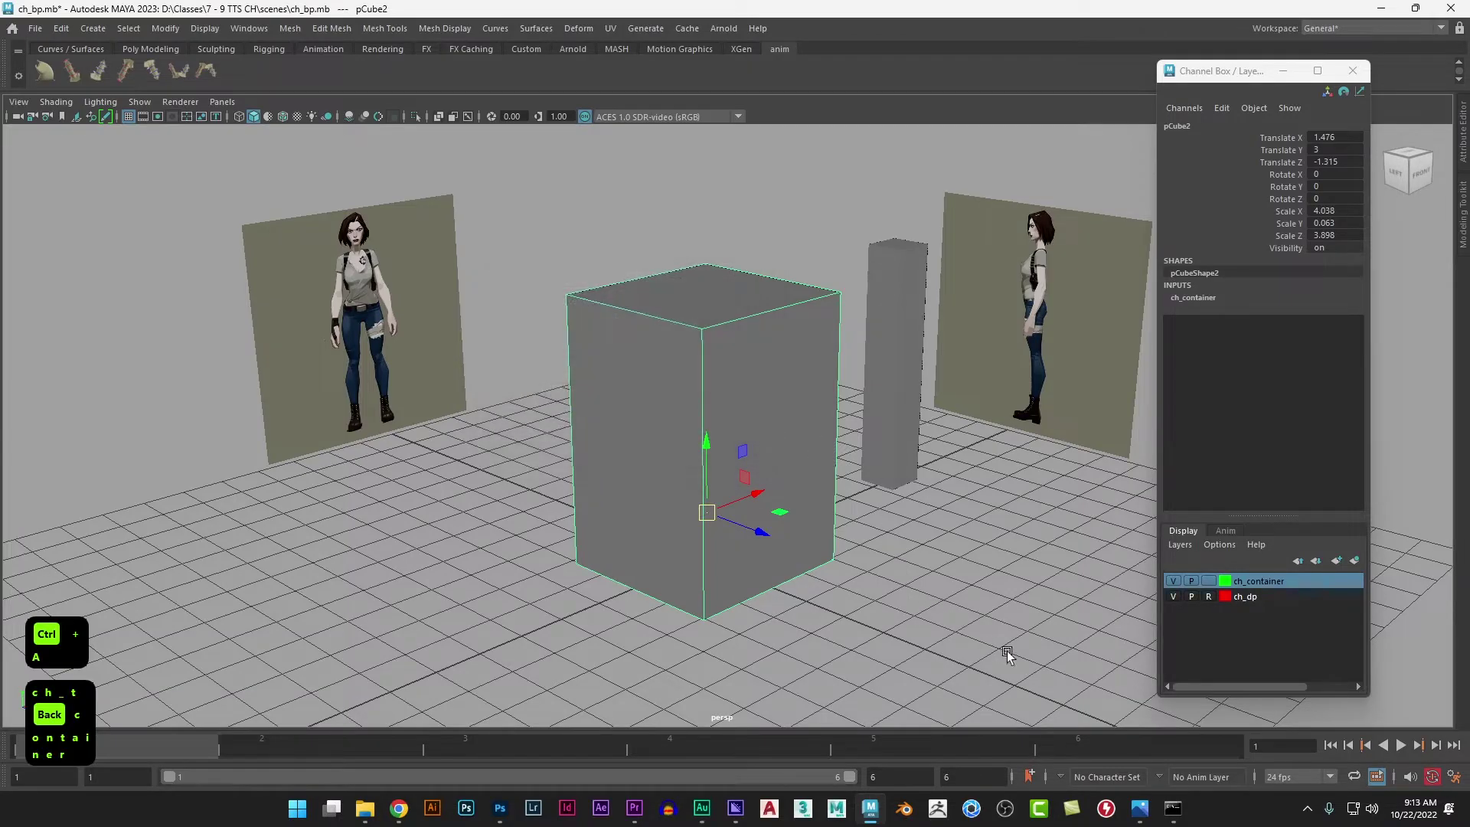
Step: Set the ch_container layer's display type to Template and select the tall box
{"action": "left_click", "coordinate": [1208, 581]}
{"action": "left_click", "coordinate": [920, 627]}
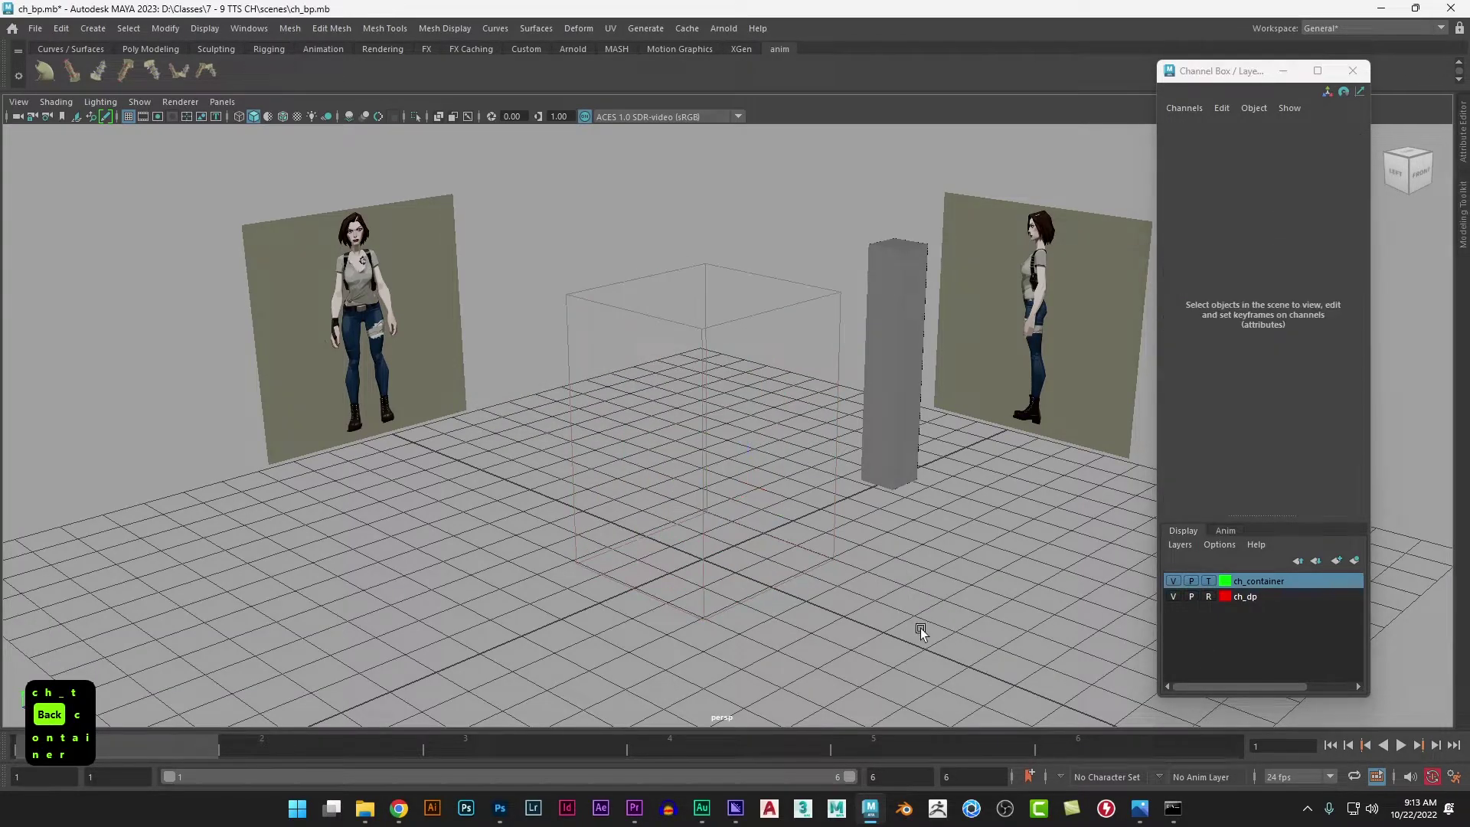
{"action": "mouse_move", "coordinate": [921, 628]}
{"action": "left_mouse_down", "text": "alt"}
{"action": "mouse_move", "coordinate": [928, 608]}
{"action": "mouse_move", "coordinate": [856, 595]}
{"action": "mouse_move", "coordinate": [880, 584]}
{"action": "mouse_move", "coordinate": [928, 604]}
{"action": "left_mouse_up", "text": "alt"}
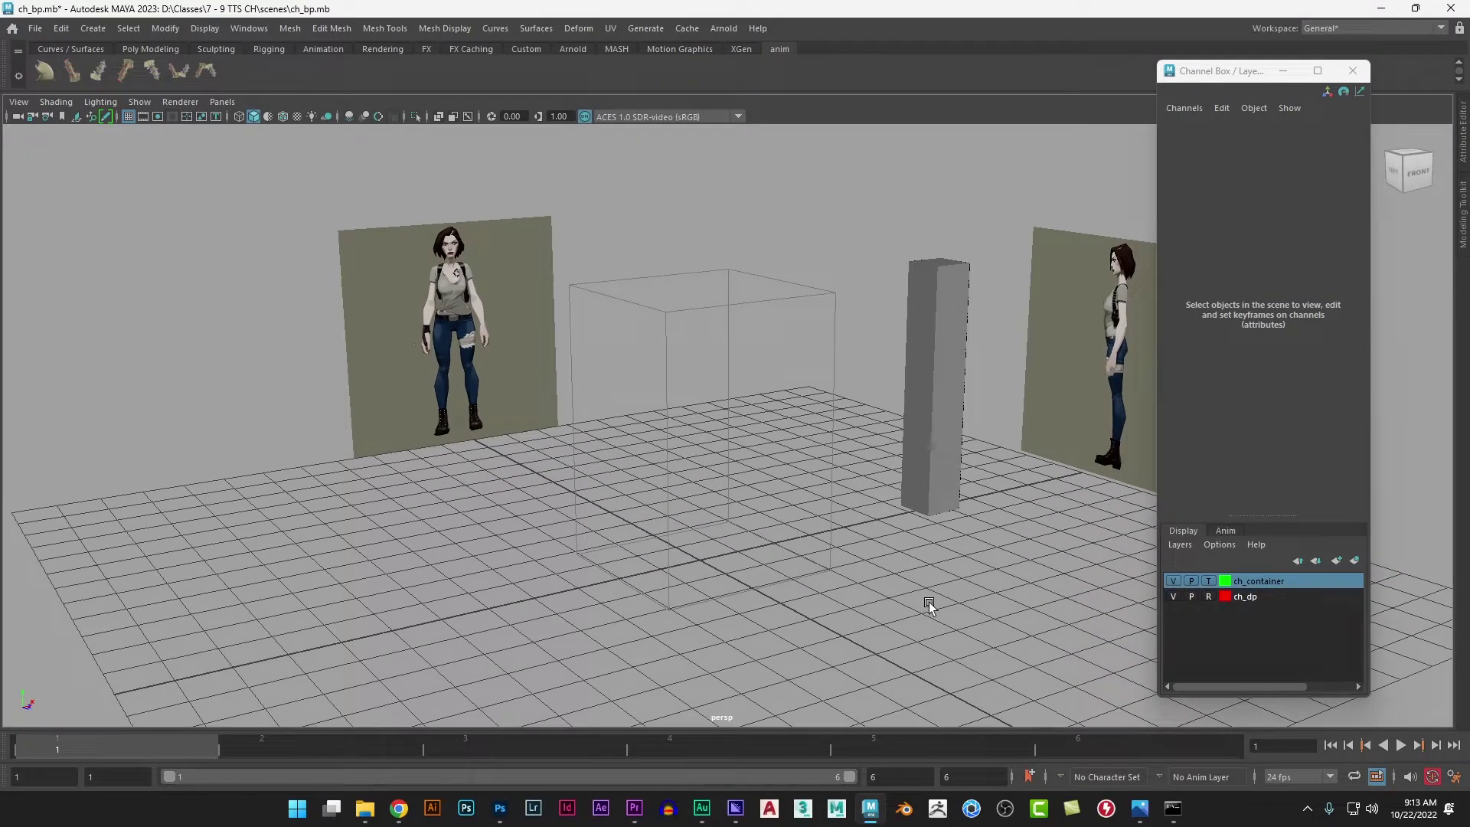
{"action": "left_click", "coordinate": [951, 375]}
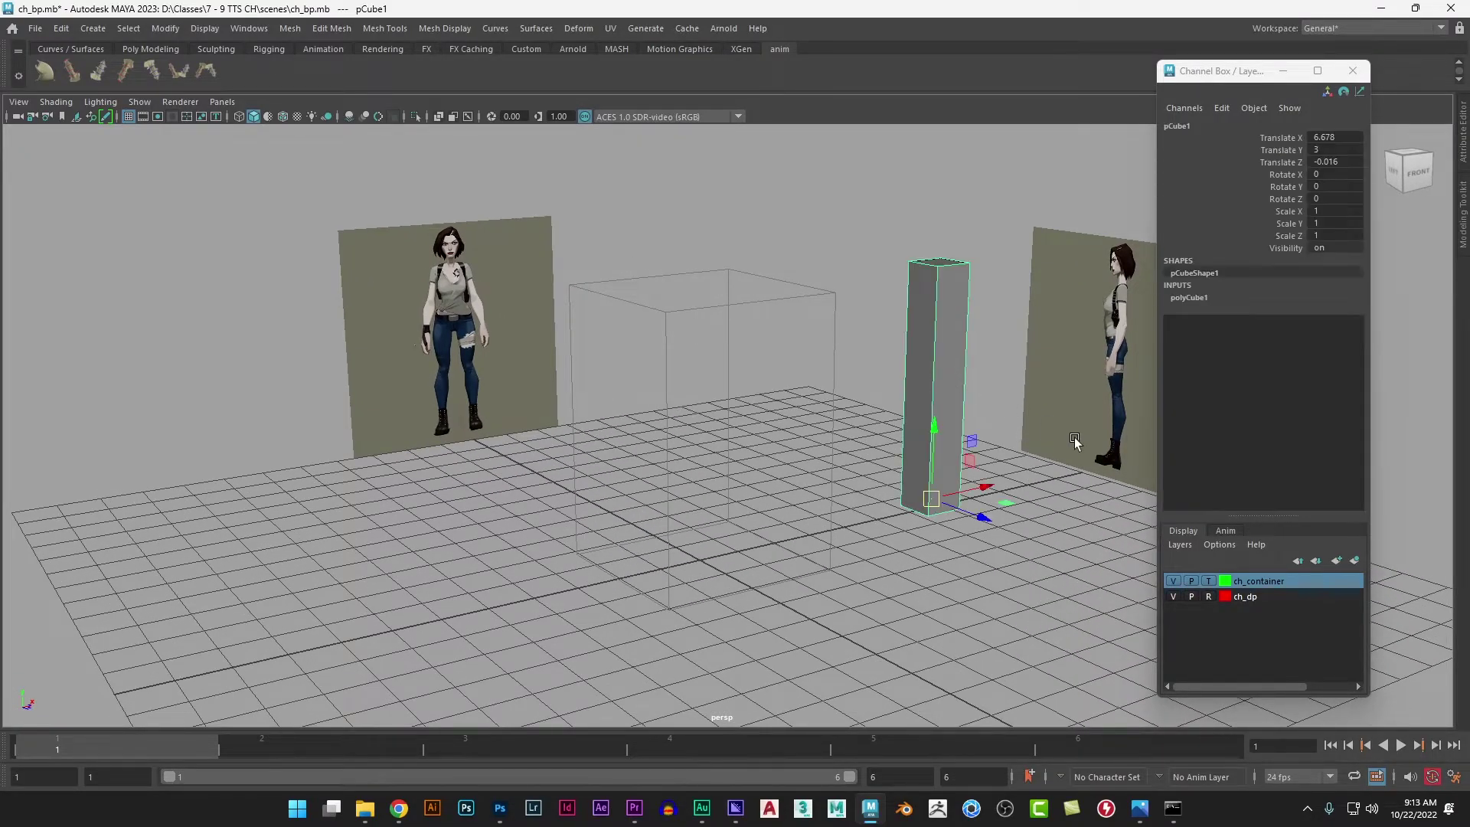
Step: Create a new display layer from the selected tall box and toggle the layer's visibility to check its contents
{"action": "left_click", "coordinate": [1172, 543]}
{"action": "left_click", "coordinate": [1177, 545]}
{"action": "left_click", "coordinate": [1179, 545]}
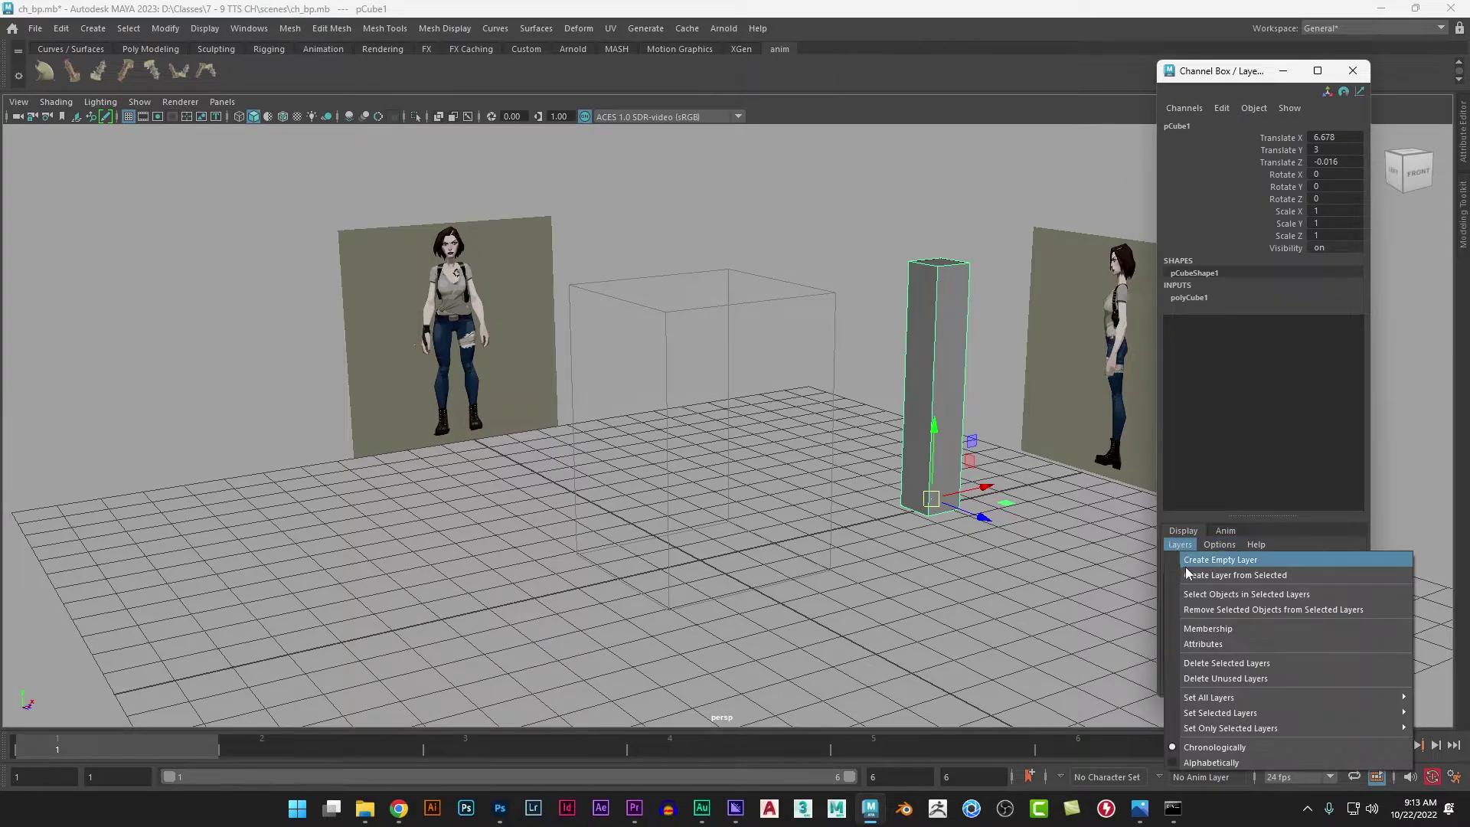
{"action": "left_click", "coordinate": [1204, 577]}
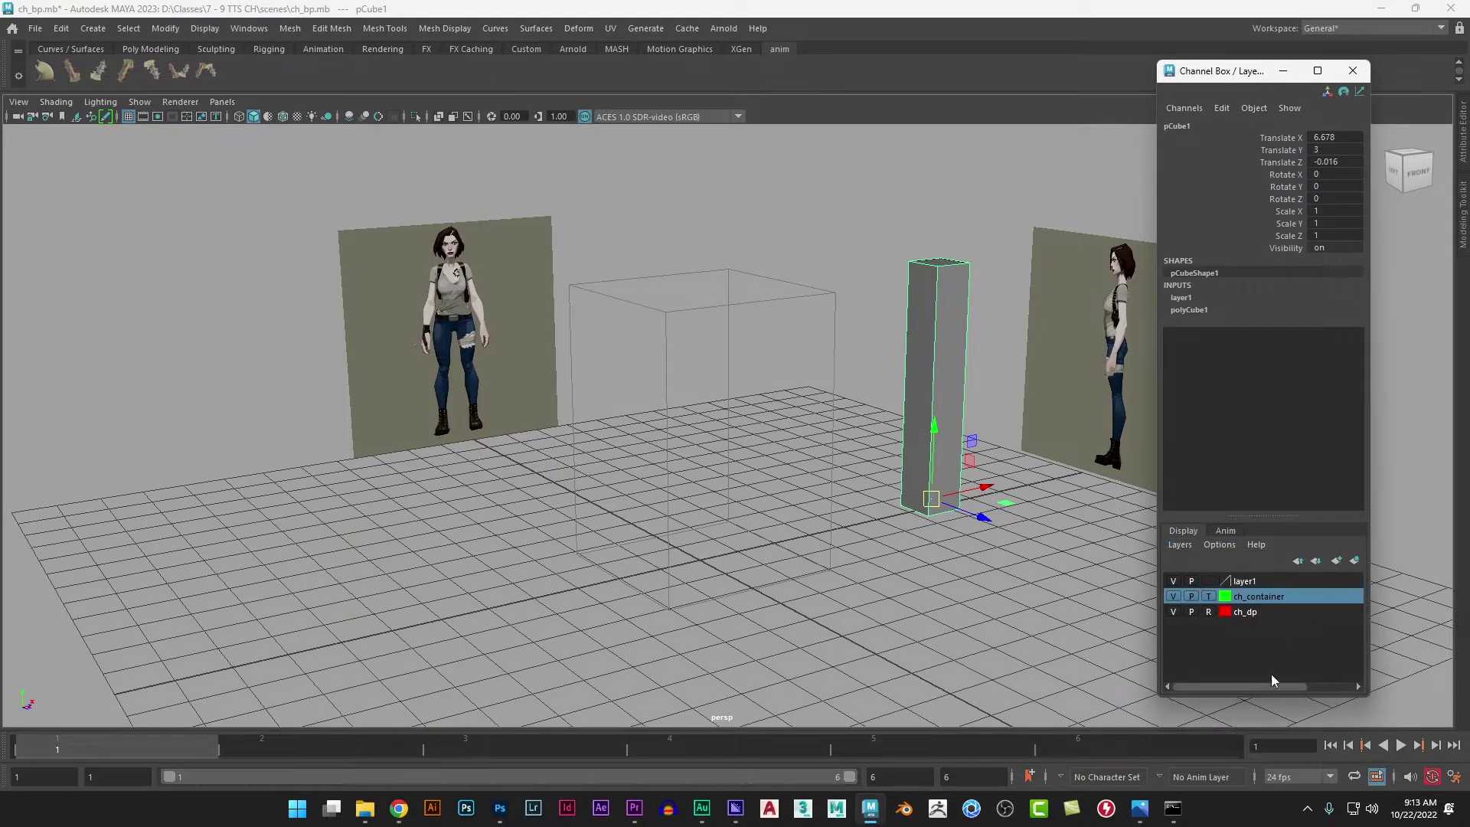
{"action": "left_click", "coordinate": [1252, 582]}
{"action": "left_click", "coordinate": [1175, 581]}
{"action": "left_click", "coordinate": [1174, 580]}
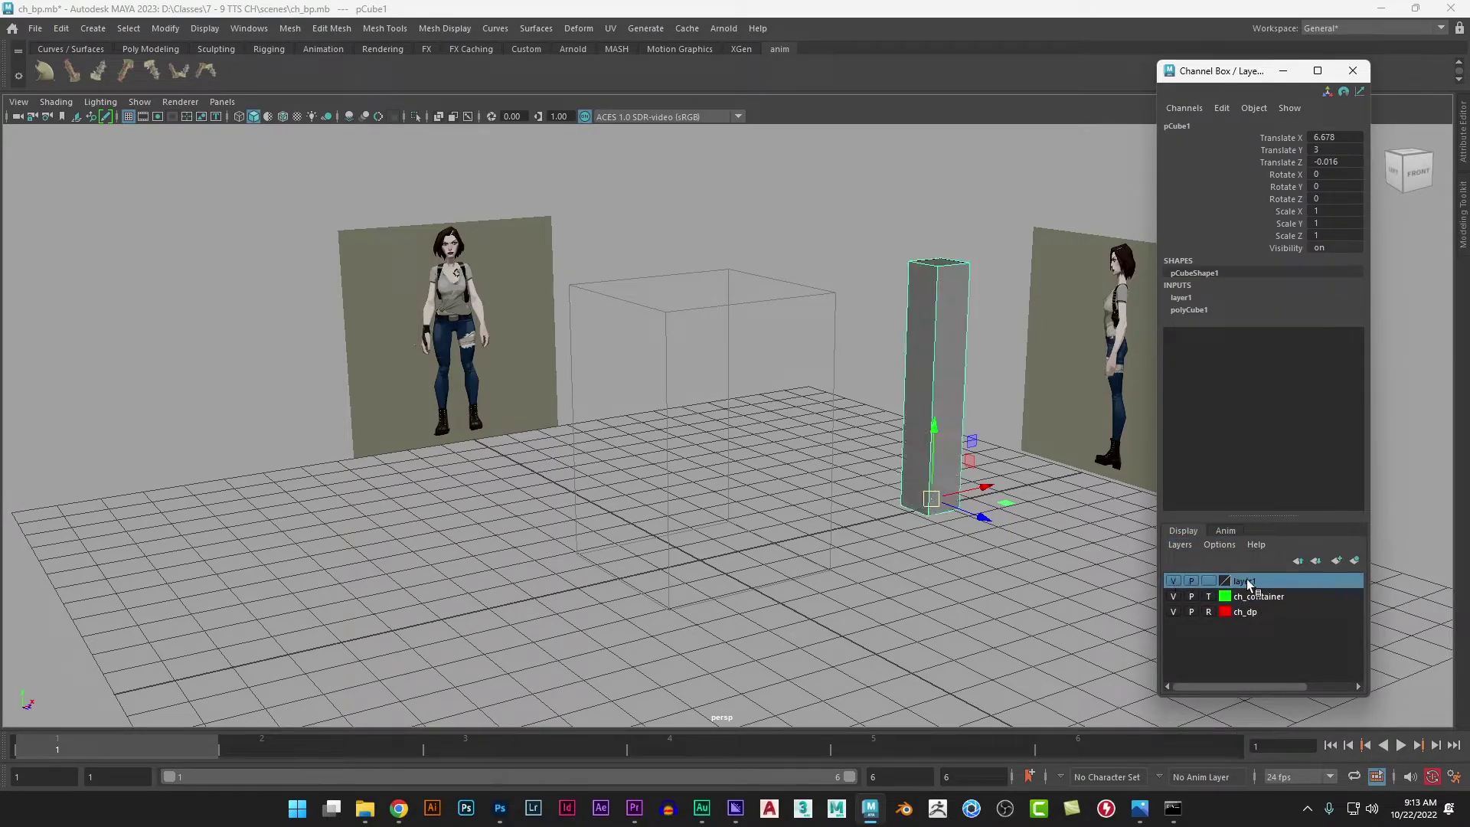
Step: Rename the tall box's display layer to ch_blocking and give it an aquamarine color
{"action": "double_click", "coordinate": [1247, 580]}
{"action": "key", "text": "ctrl+a"}
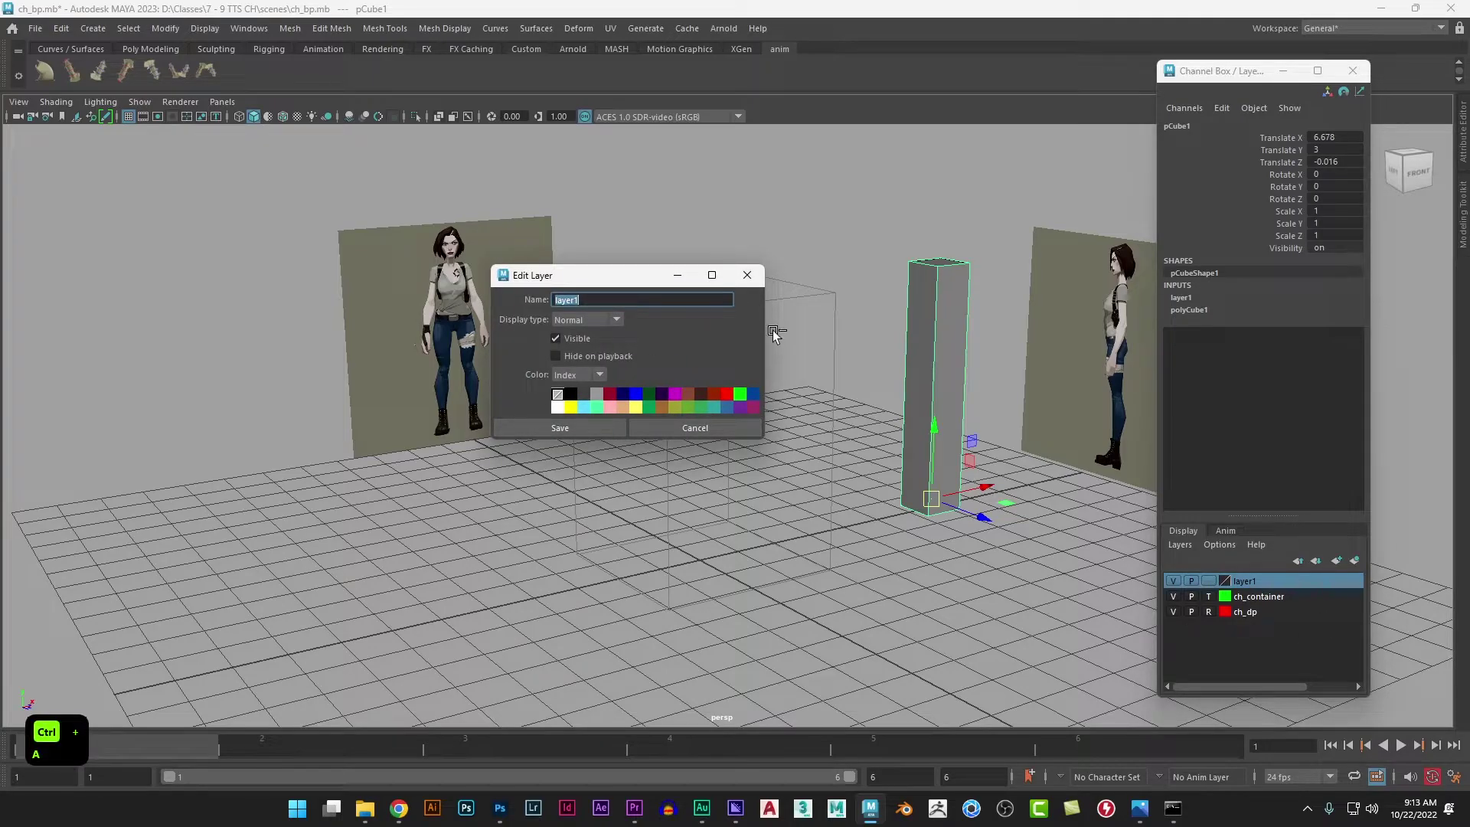
{"action": "type", "text": "ch_"}
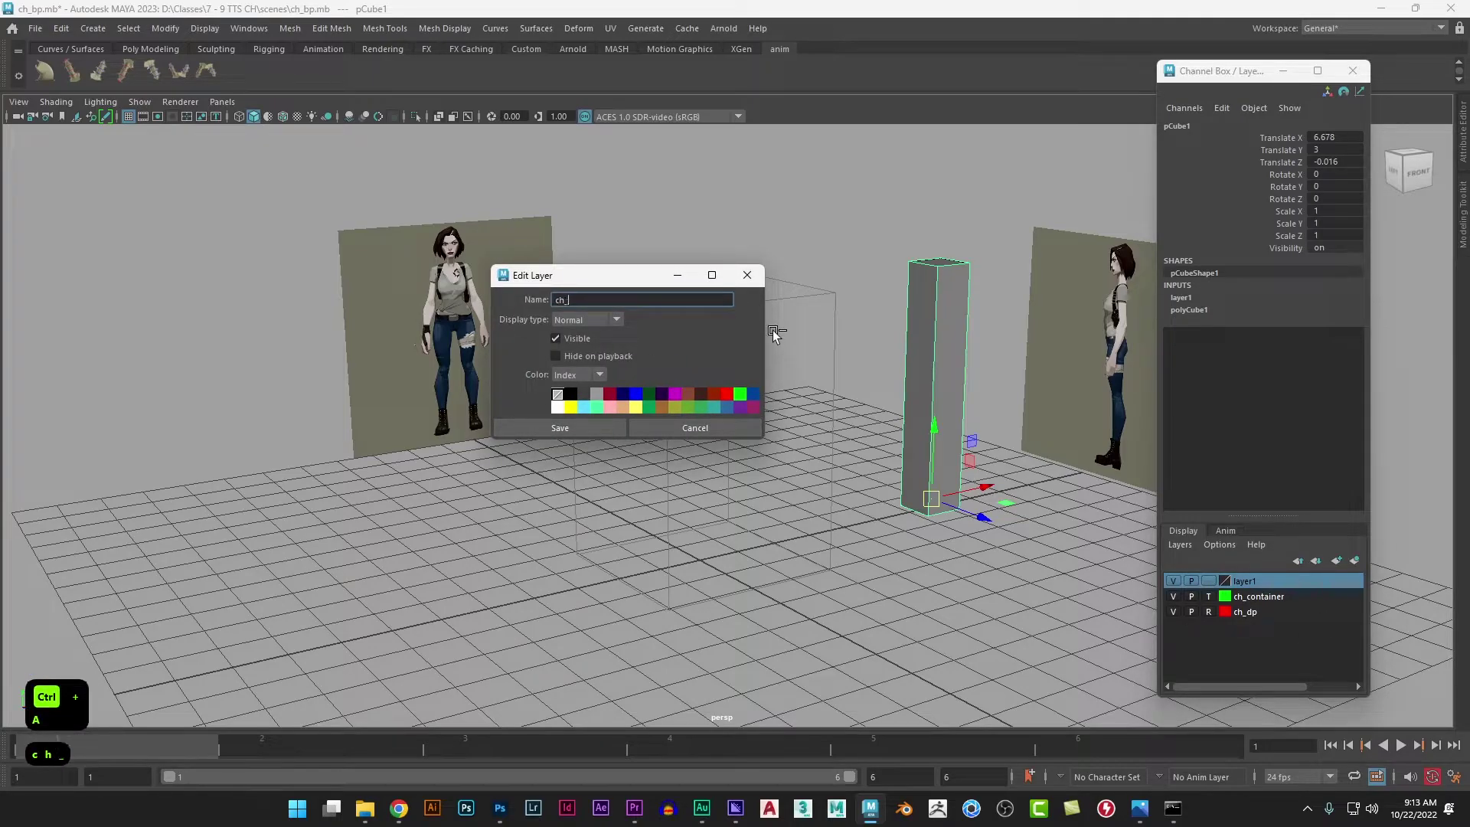
{"action": "type", "text": "blocking"}
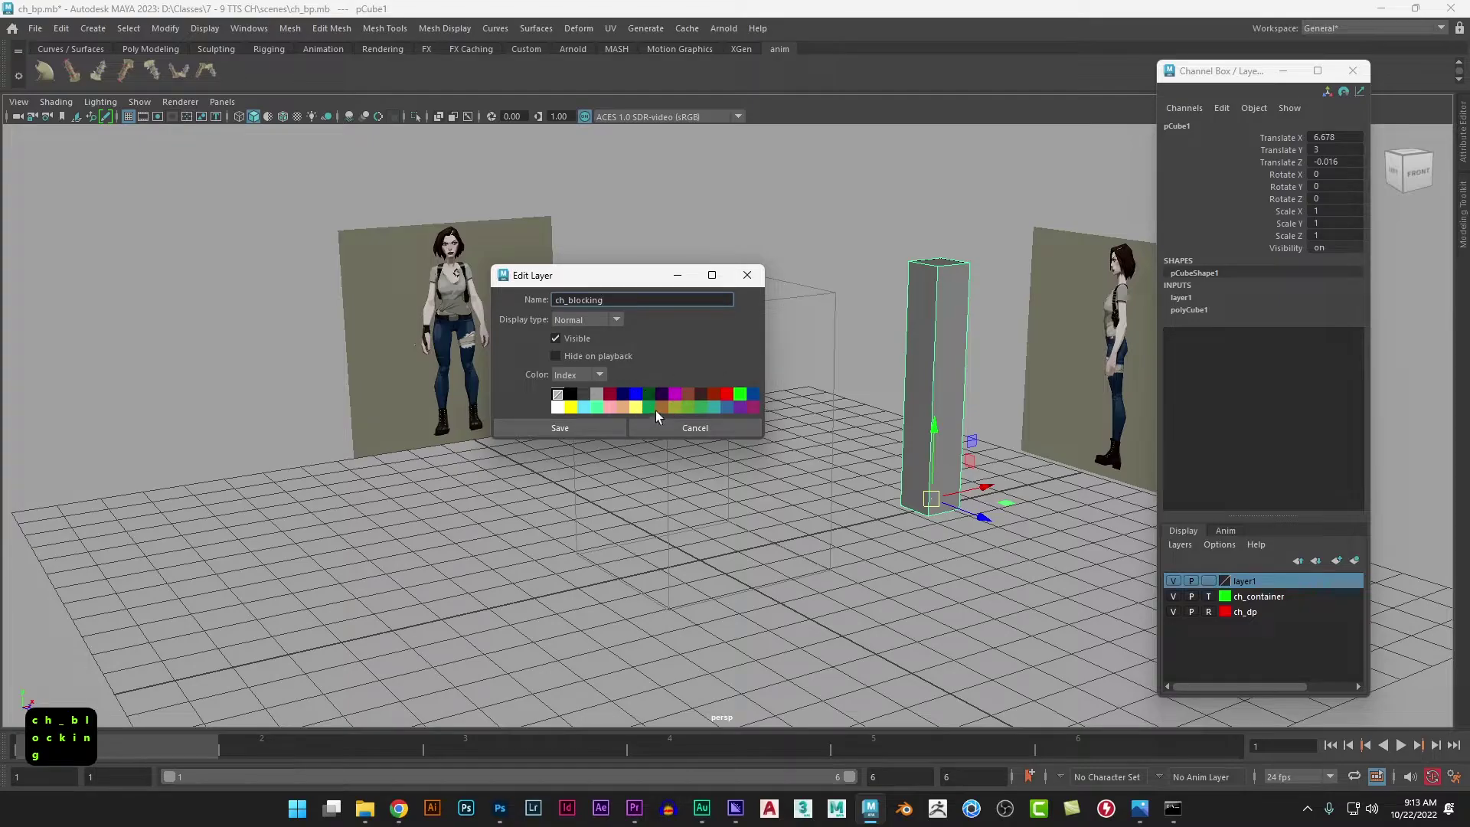
{"action": "left_click", "coordinate": [602, 408]}
{"action": "left_click", "coordinate": [614, 428]}
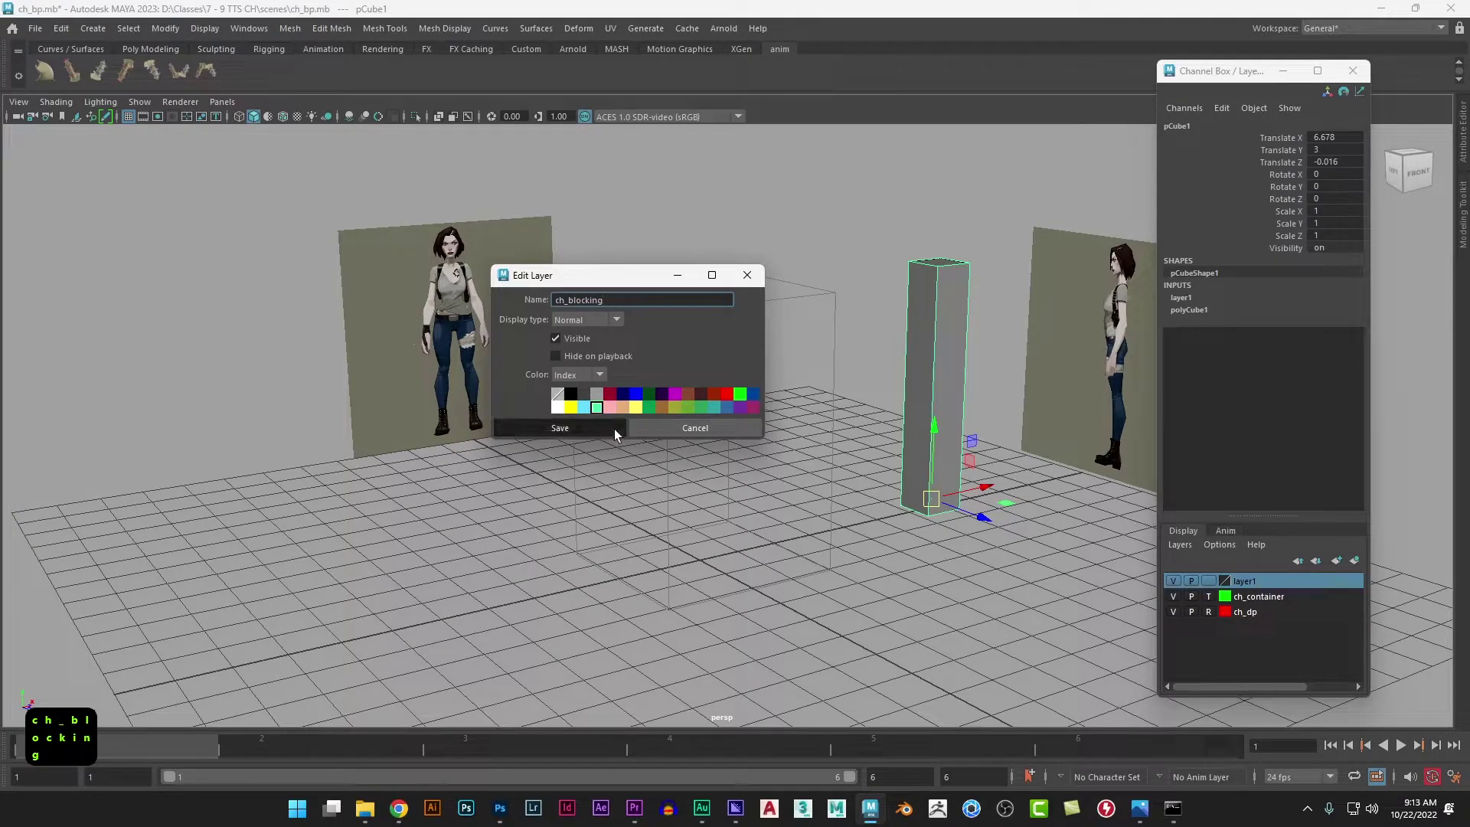
{"action": "key", "text": "w"}
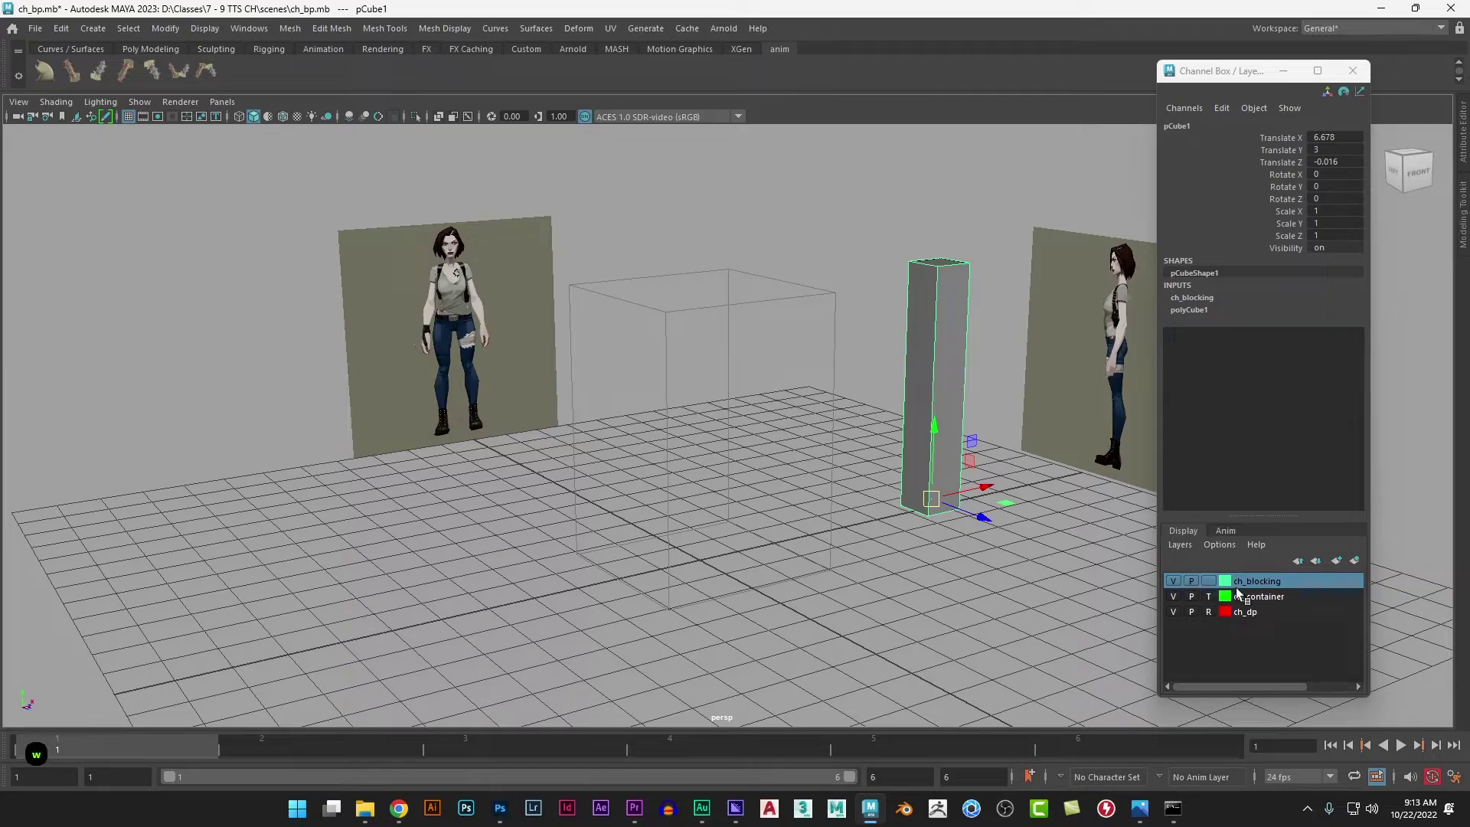
Step: Set the ch_blocking layer's display type to Reference and clear the selection
{"action": "left_click", "coordinate": [1208, 580]}
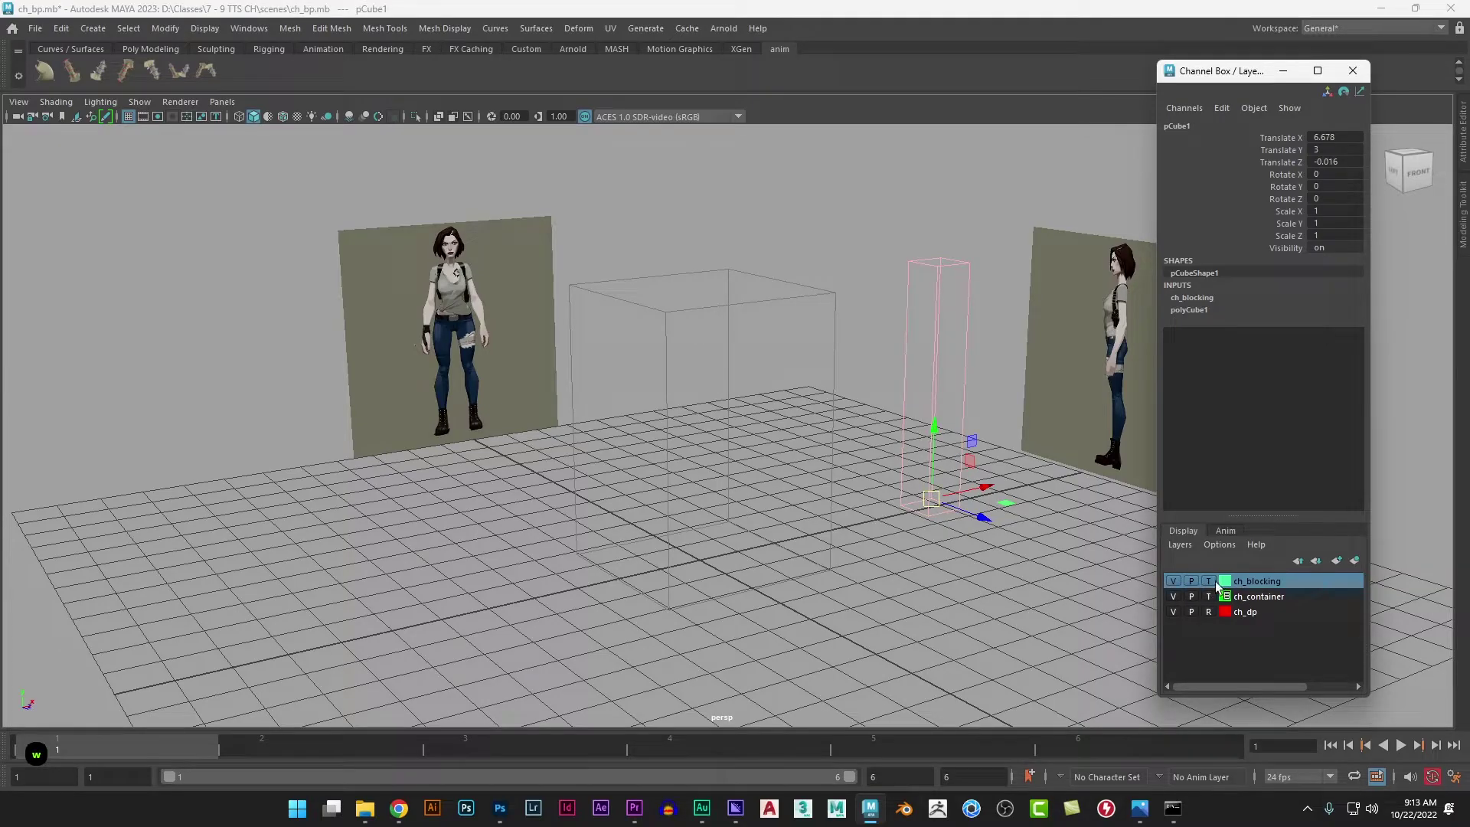
{"action": "left_click", "coordinate": [1210, 581]}
{"action": "left_click", "coordinate": [971, 601]}
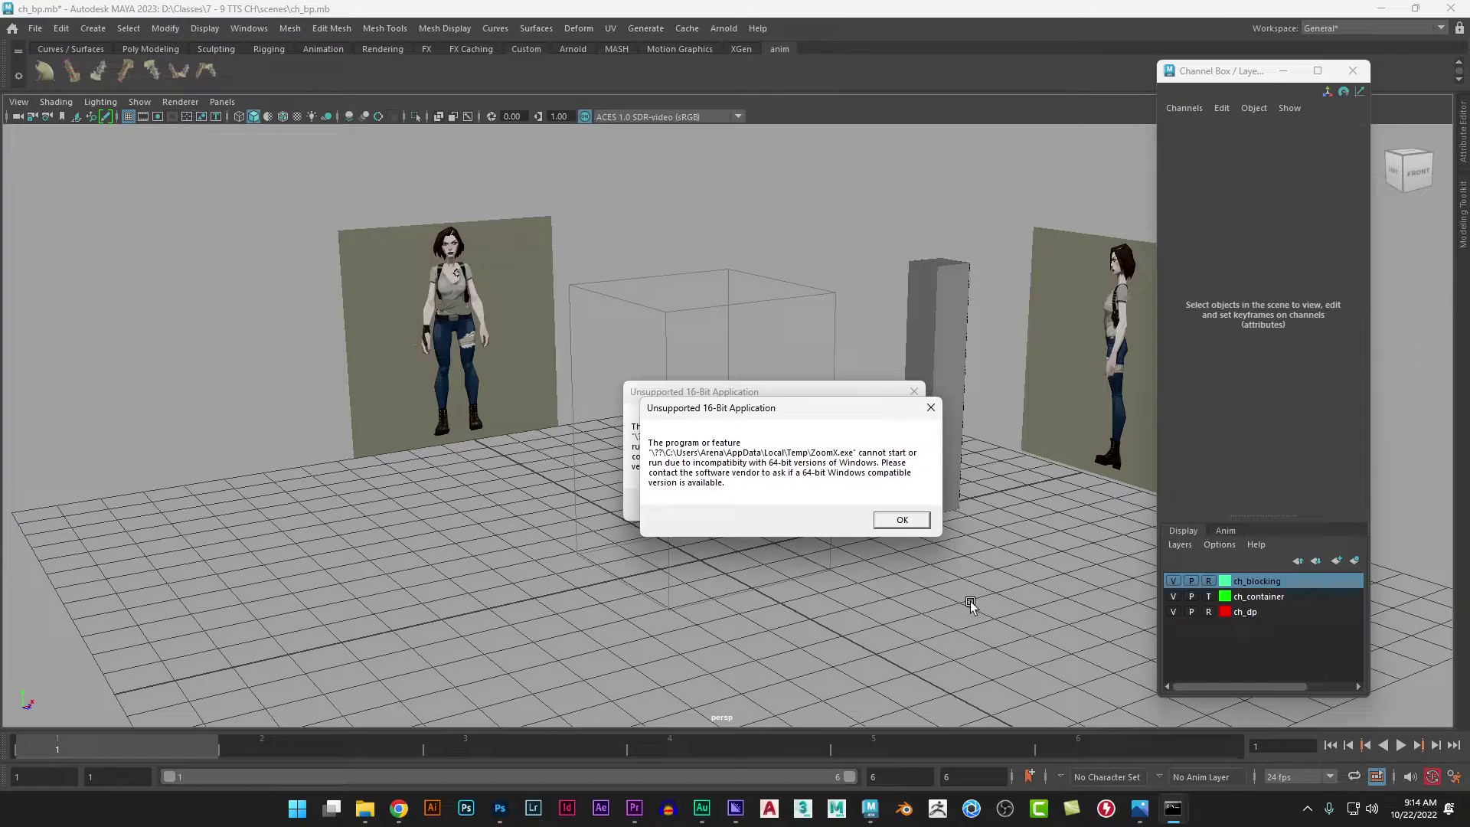
Step: Dismiss the two Unsupported 16-Bit Application dialogs and save the scene
{"action": "key", "text": "Return"}
{"action": "key", "text": "Return"}
{"action": "left_click", "coordinate": [36, 28]}
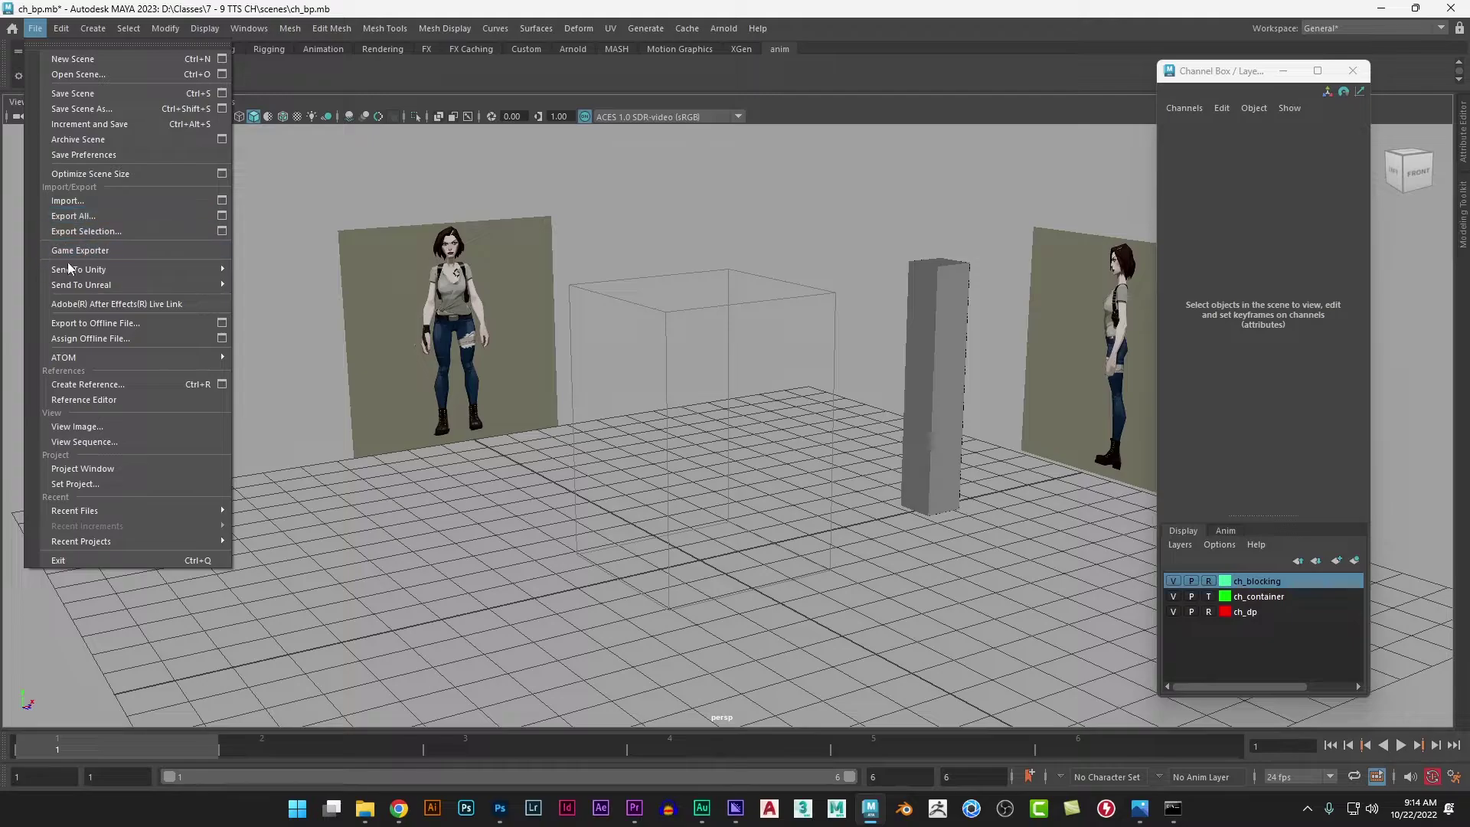
{"action": "left_click", "coordinate": [111, 94]}
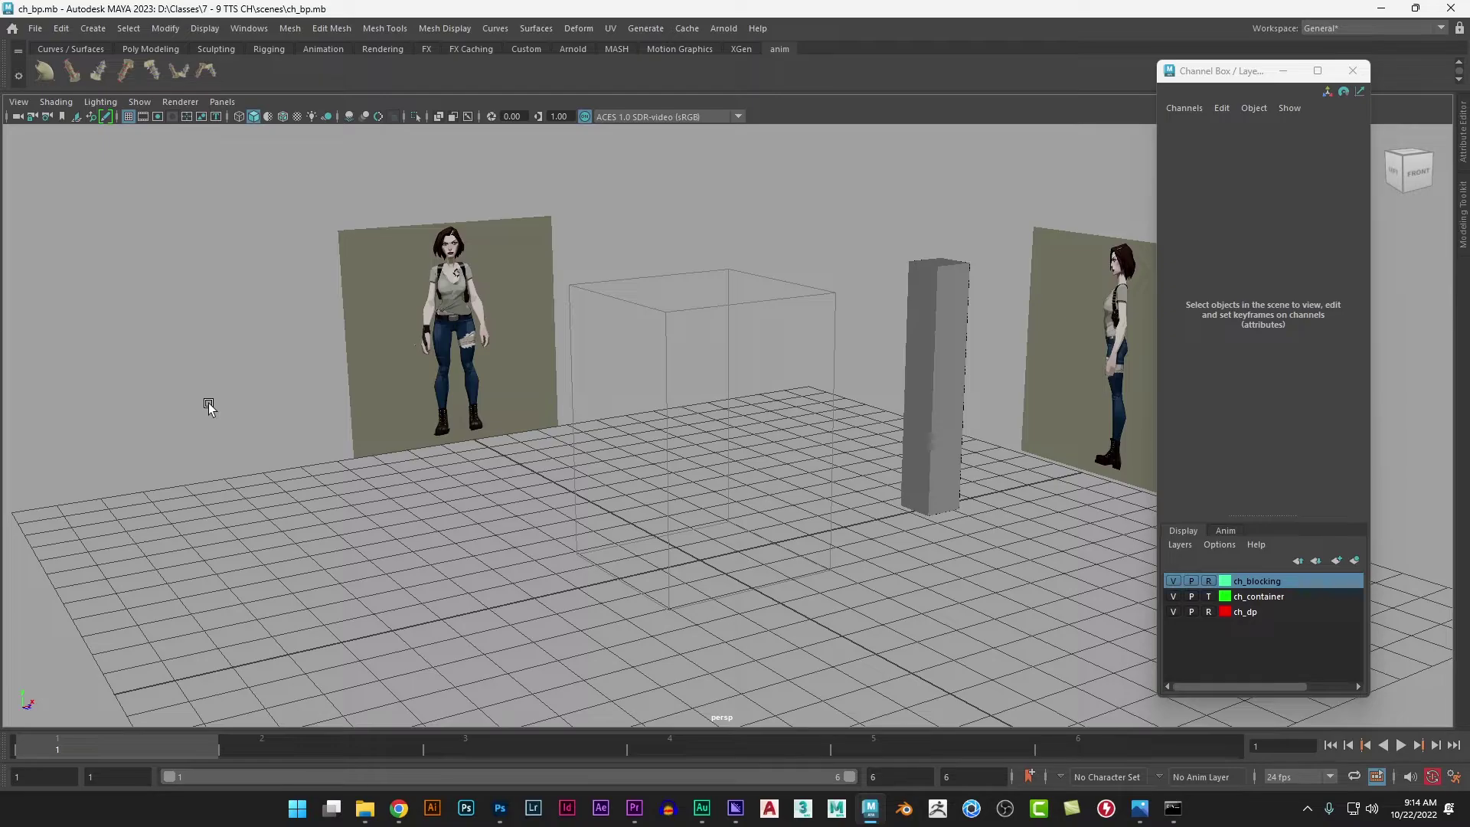
Step: Create a new custom shelf named ch_model
{"action": "left_click", "coordinate": [150, 49]}
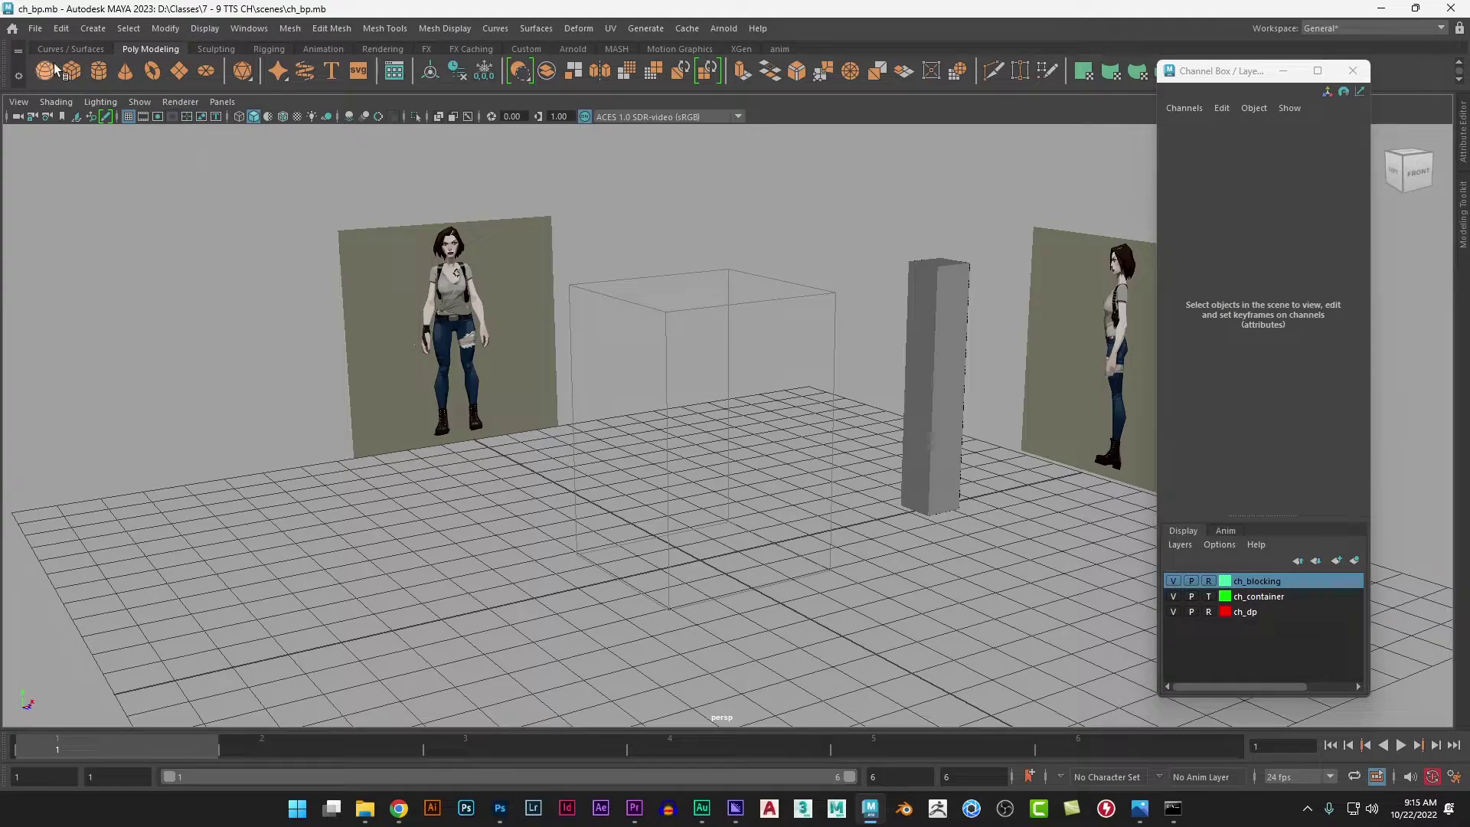
{"action": "left_click", "coordinate": [19, 77]}
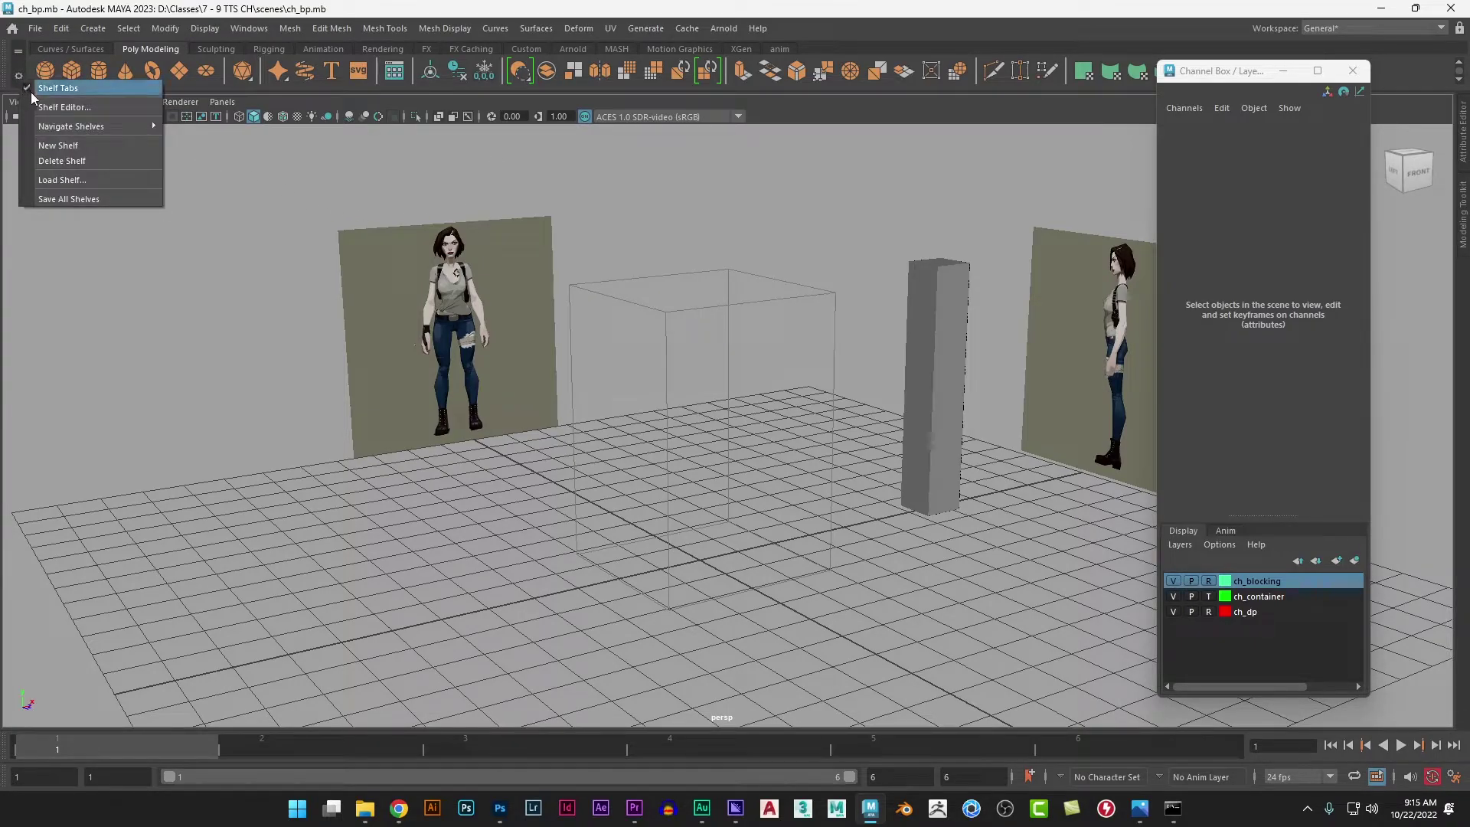
{"action": "left_click", "coordinate": [117, 150]}
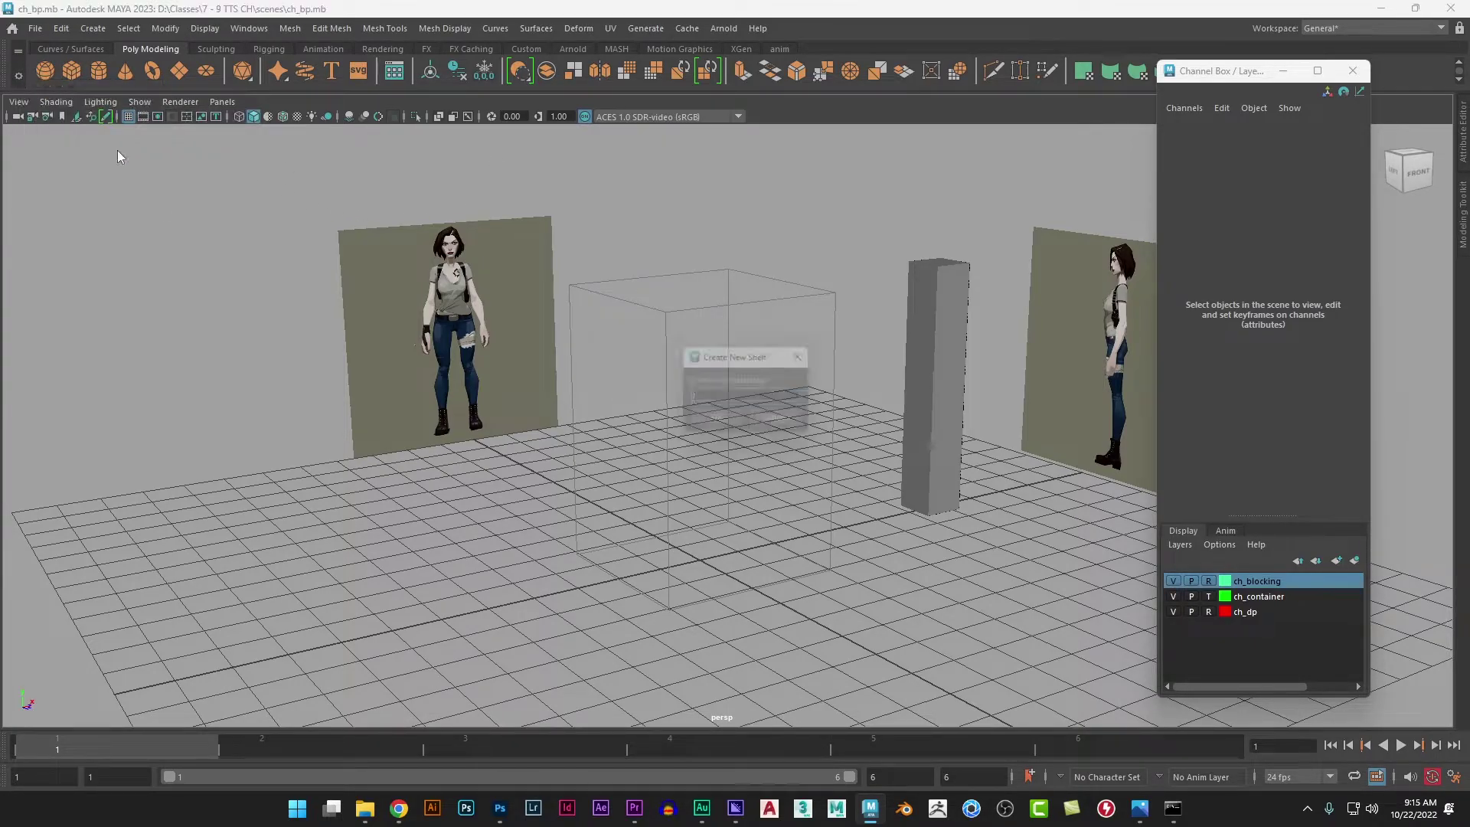
{"action": "type", "text": "ch"}
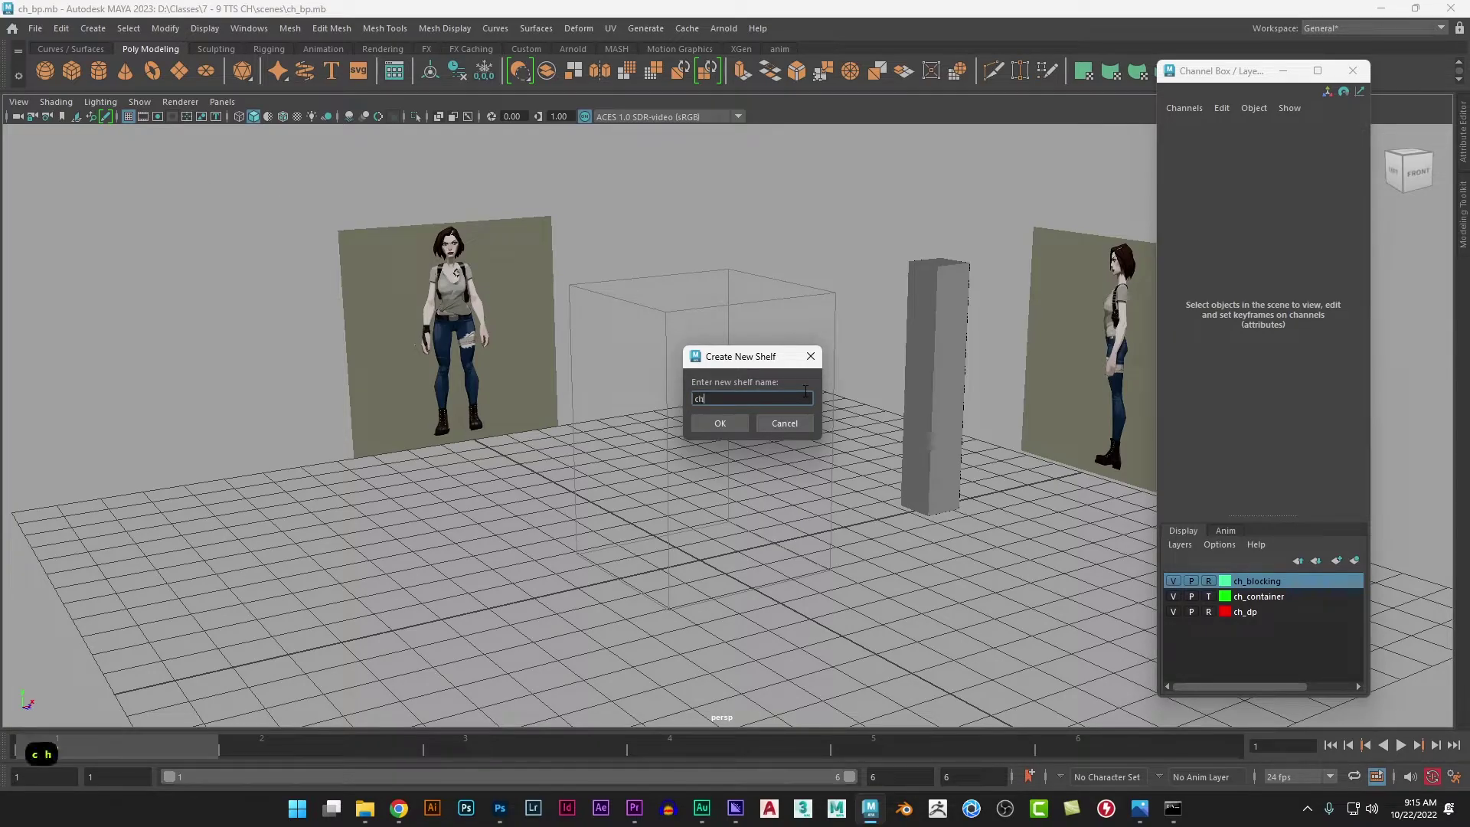
{"action": "type", "text": "_model"}
{"action": "left_click", "coordinate": [719, 423]}
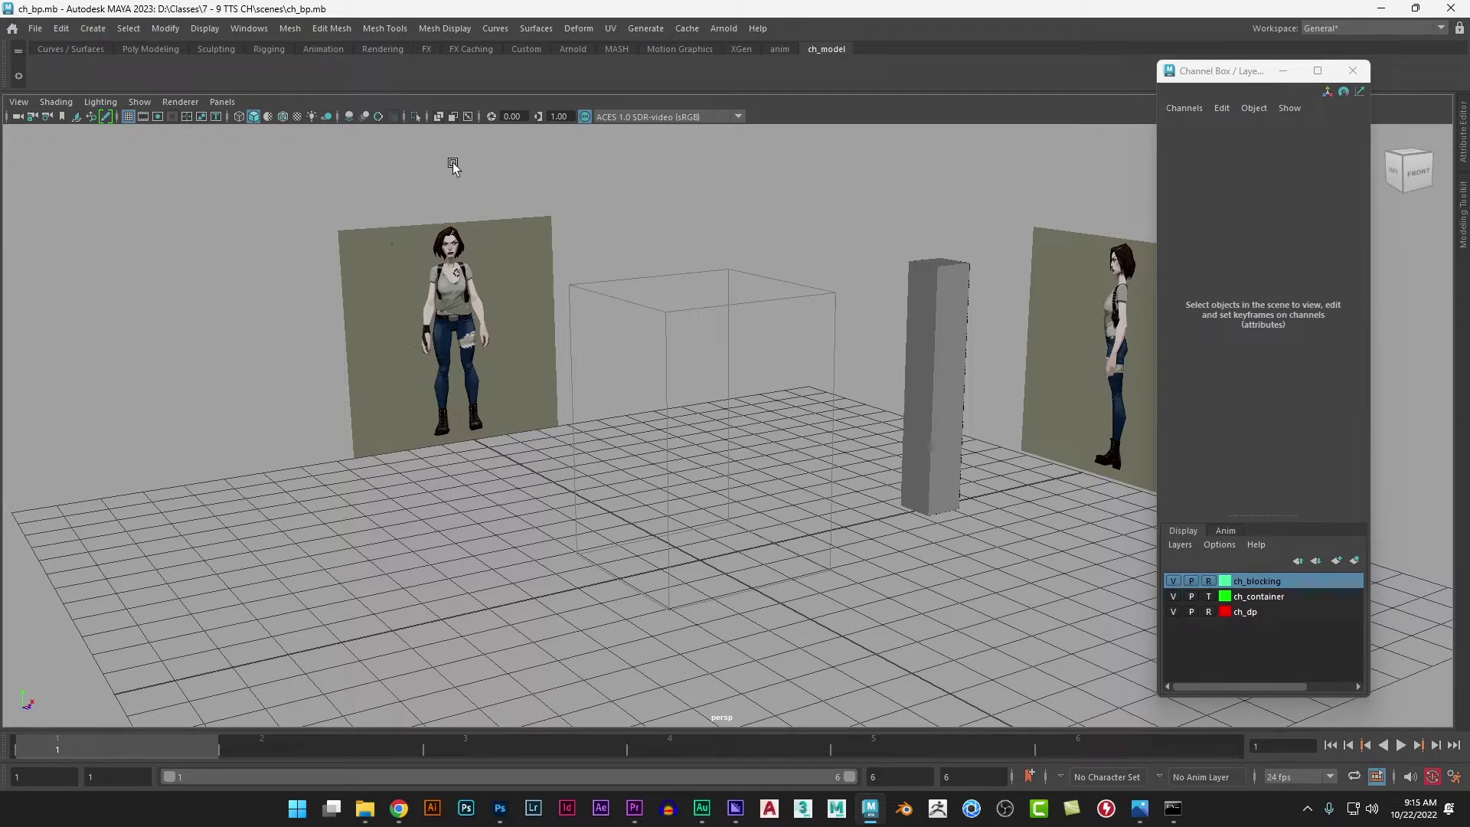
Step: Add the polygon Sphere, Cube, Cylinder and Plane primitives to the ch_model shelf
{"action": "left_click", "coordinate": [97, 30]}
{"action": "mouse_move", "coordinate": [139, 91]}
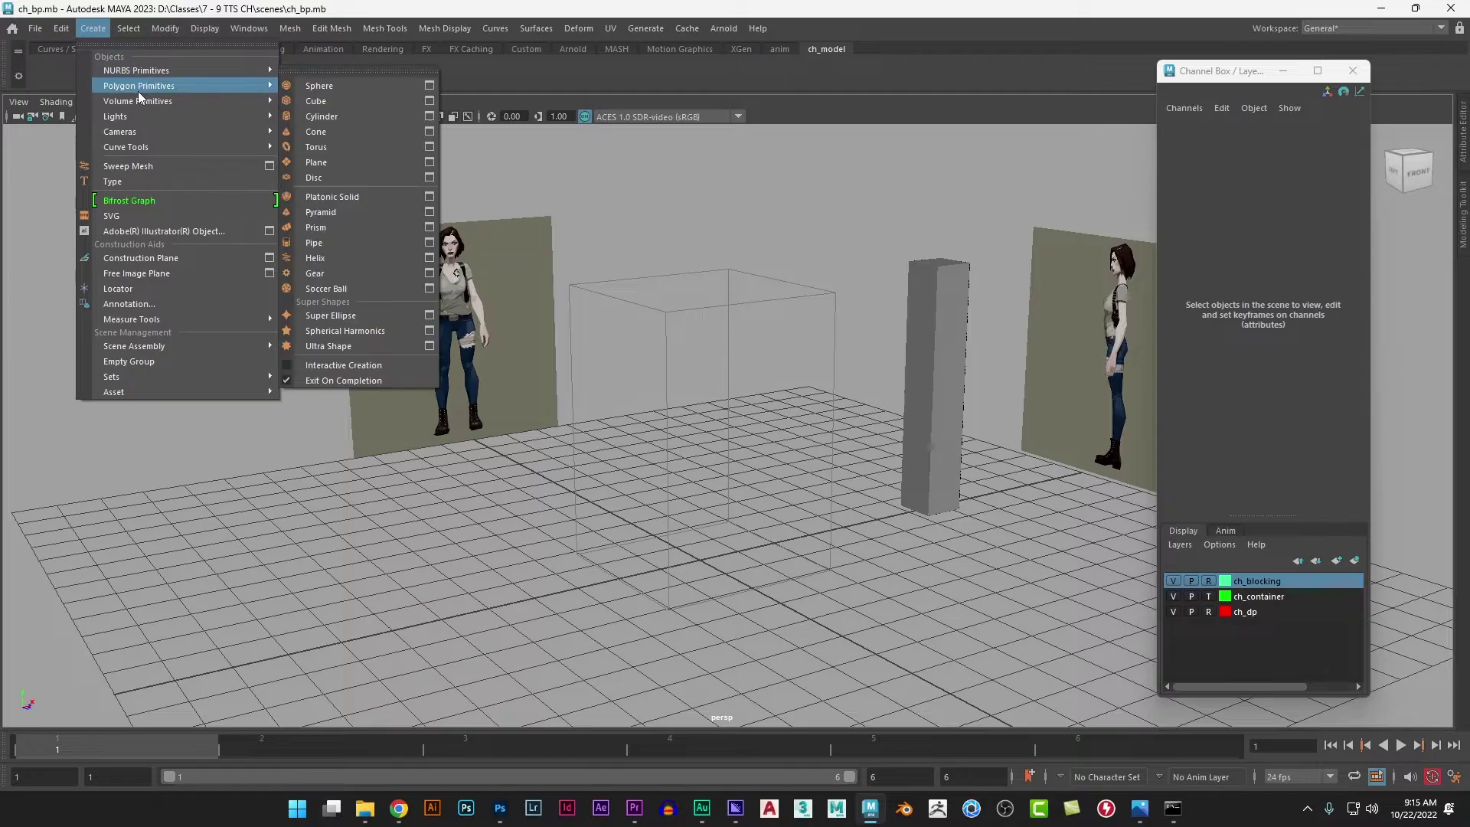
{"action": "left_click", "coordinate": [360, 88], "text": "ctrl+shift"}
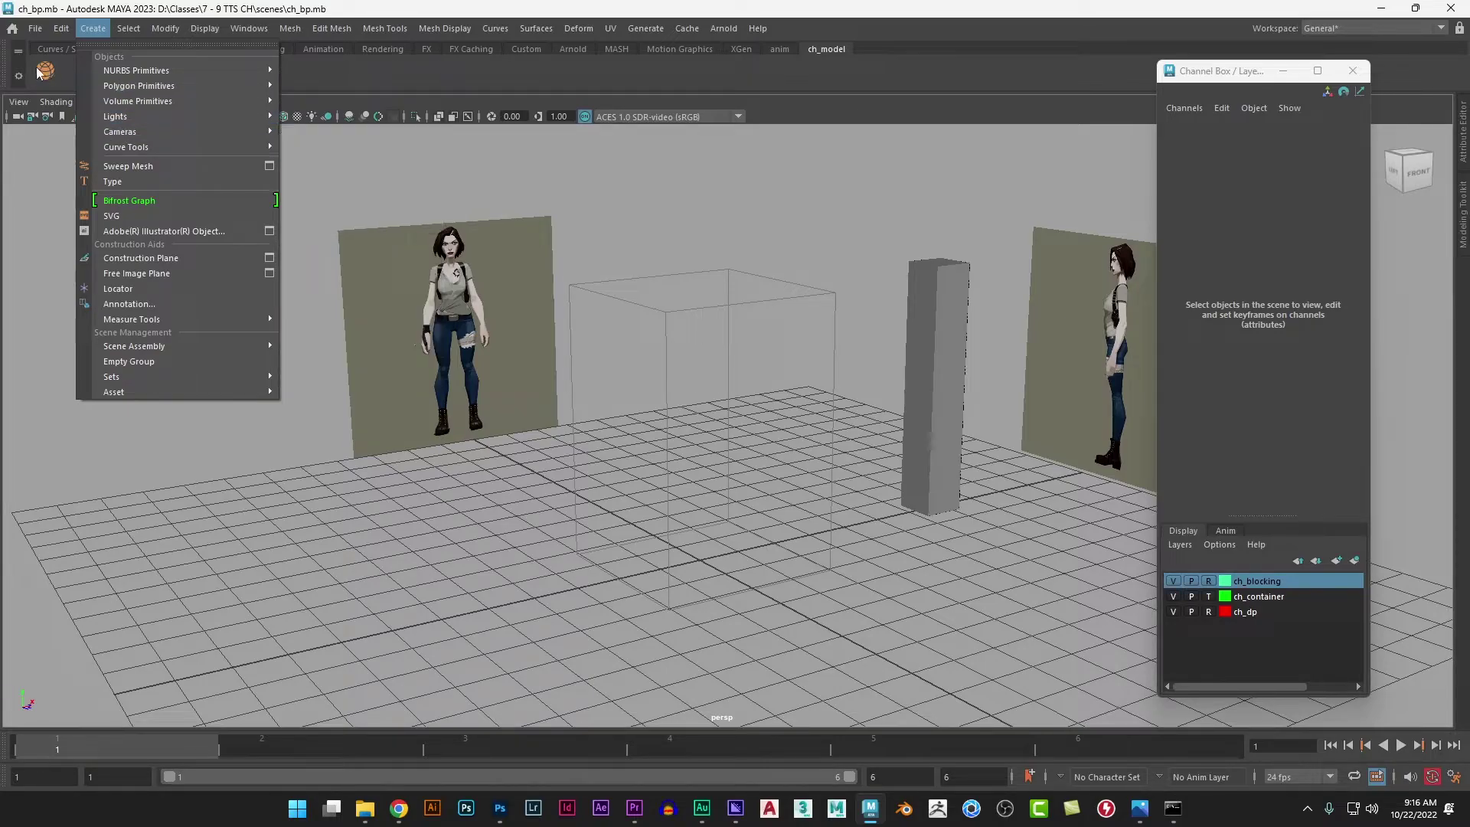
{"action": "mouse_move", "coordinate": [188, 85]}
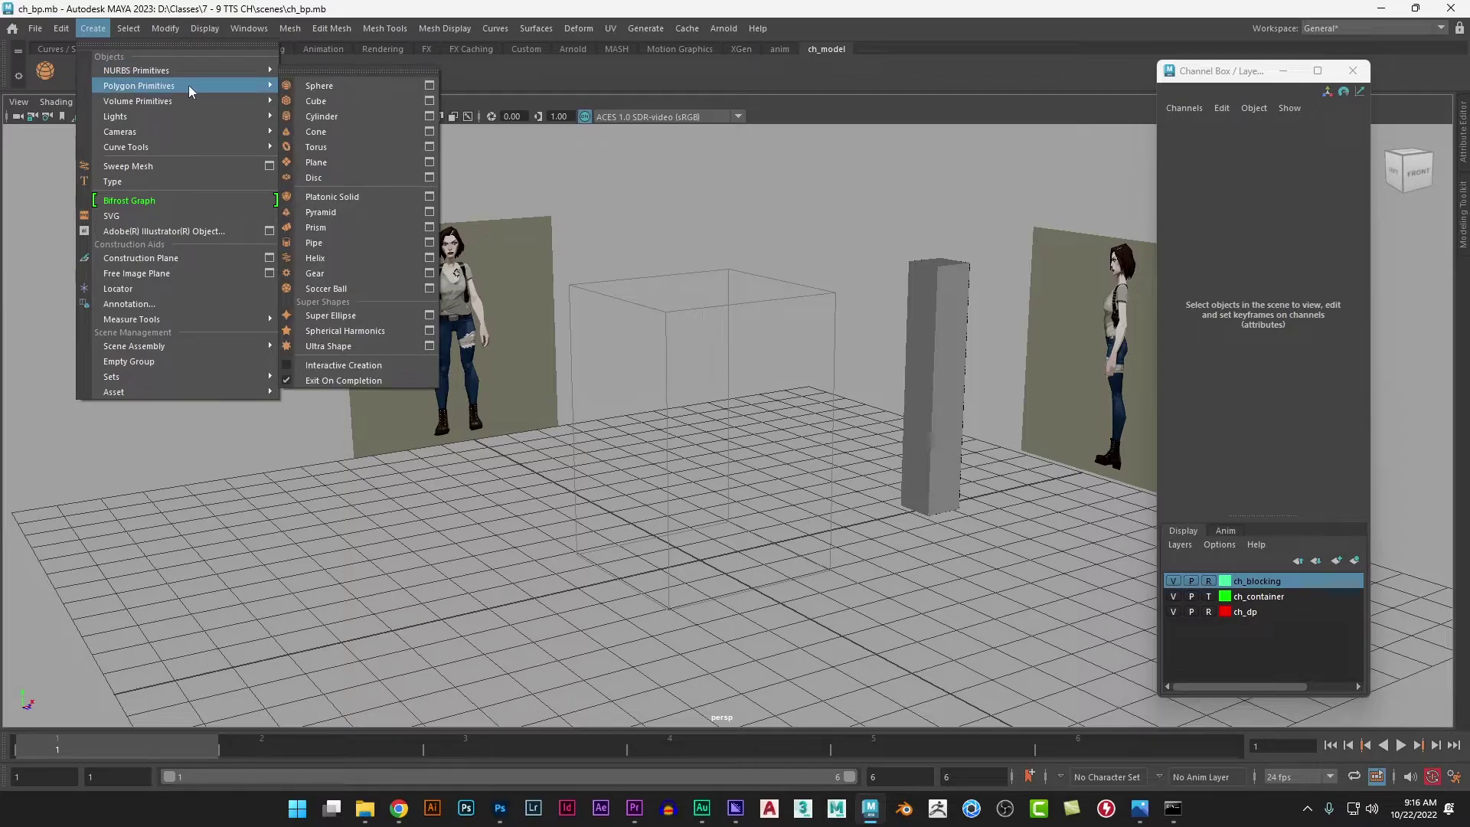
{"action": "left_click", "coordinate": [337, 99], "text": "ctrl+shift"}
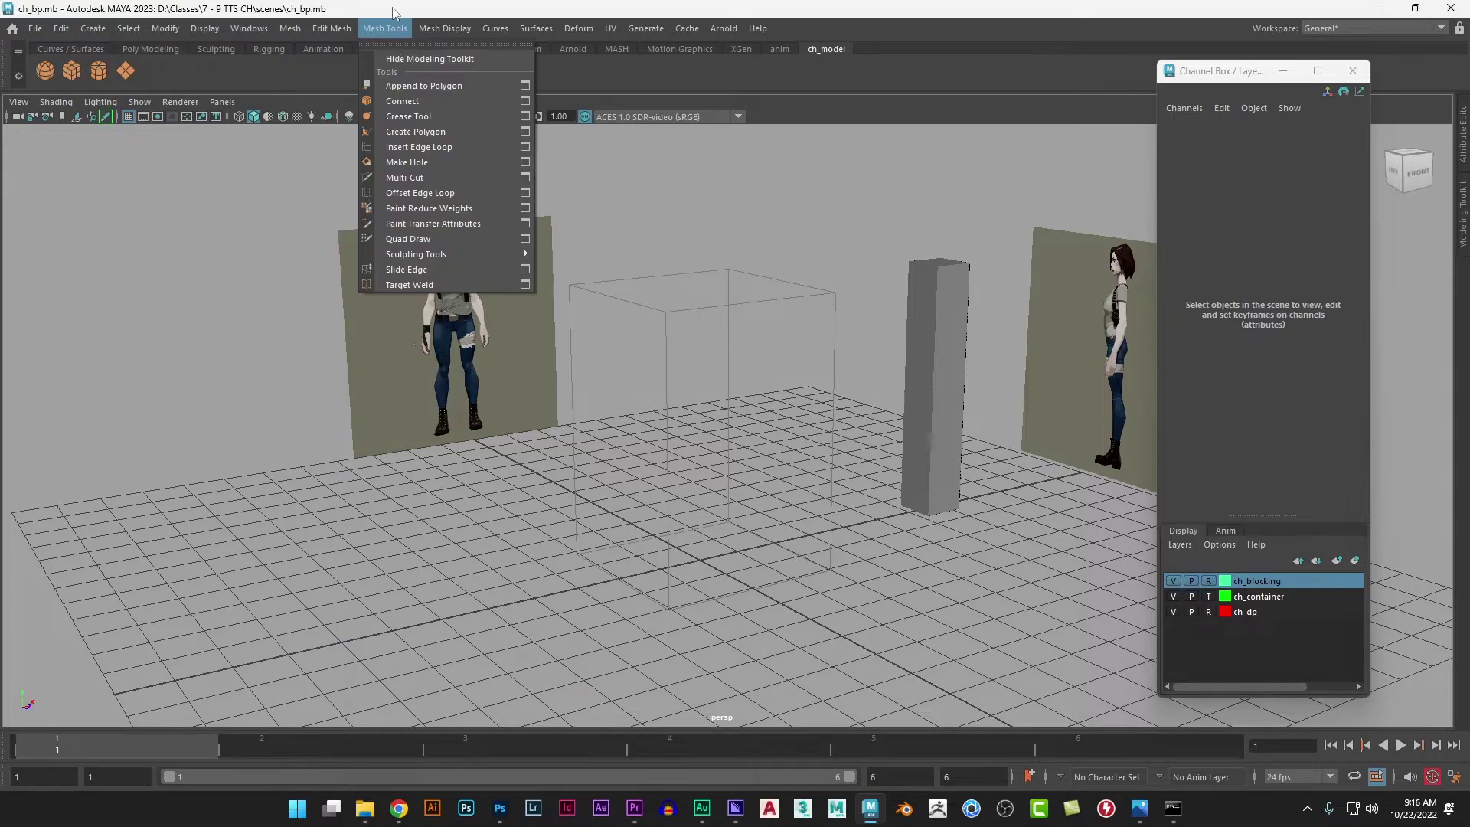
{"action": "left_click", "coordinate": [590, 3]}
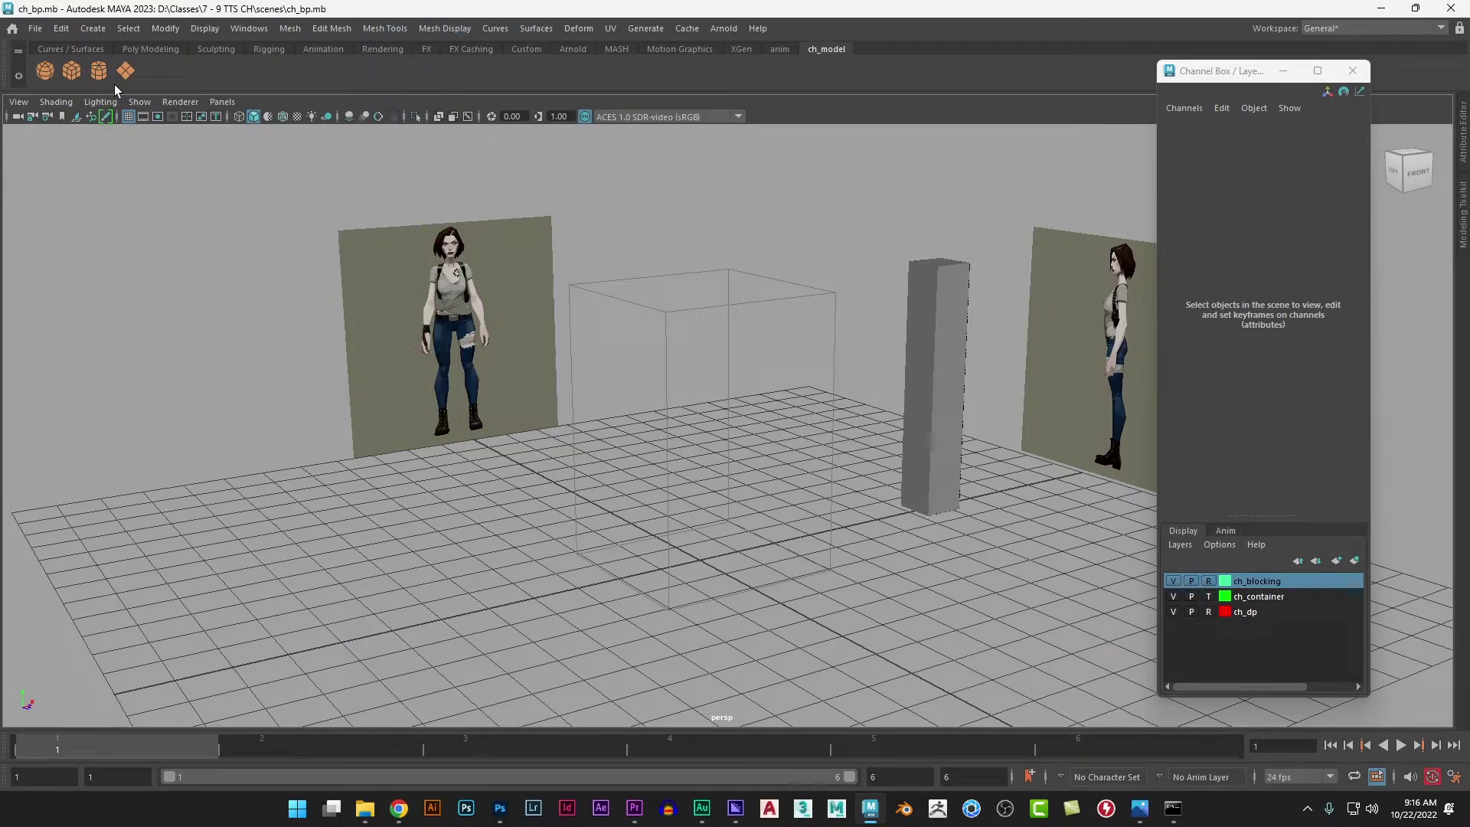
Step: Add the Bevel, Bridge, Extrude and Merge to Center commands to the ch_model shelf
{"action": "left_click", "coordinate": [293, 29]}
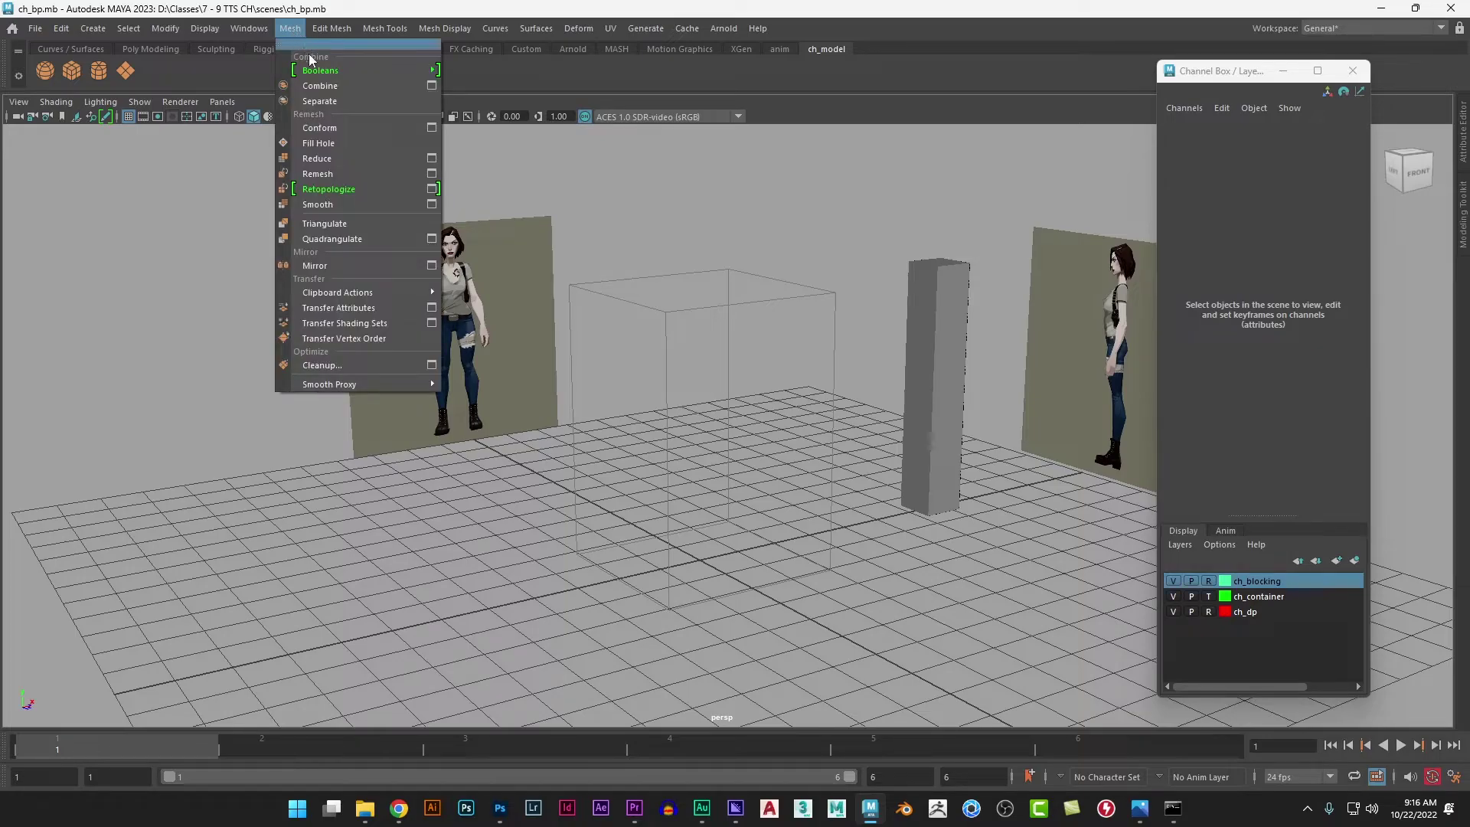
{"action": "mouse_move", "coordinate": [367, 299]}
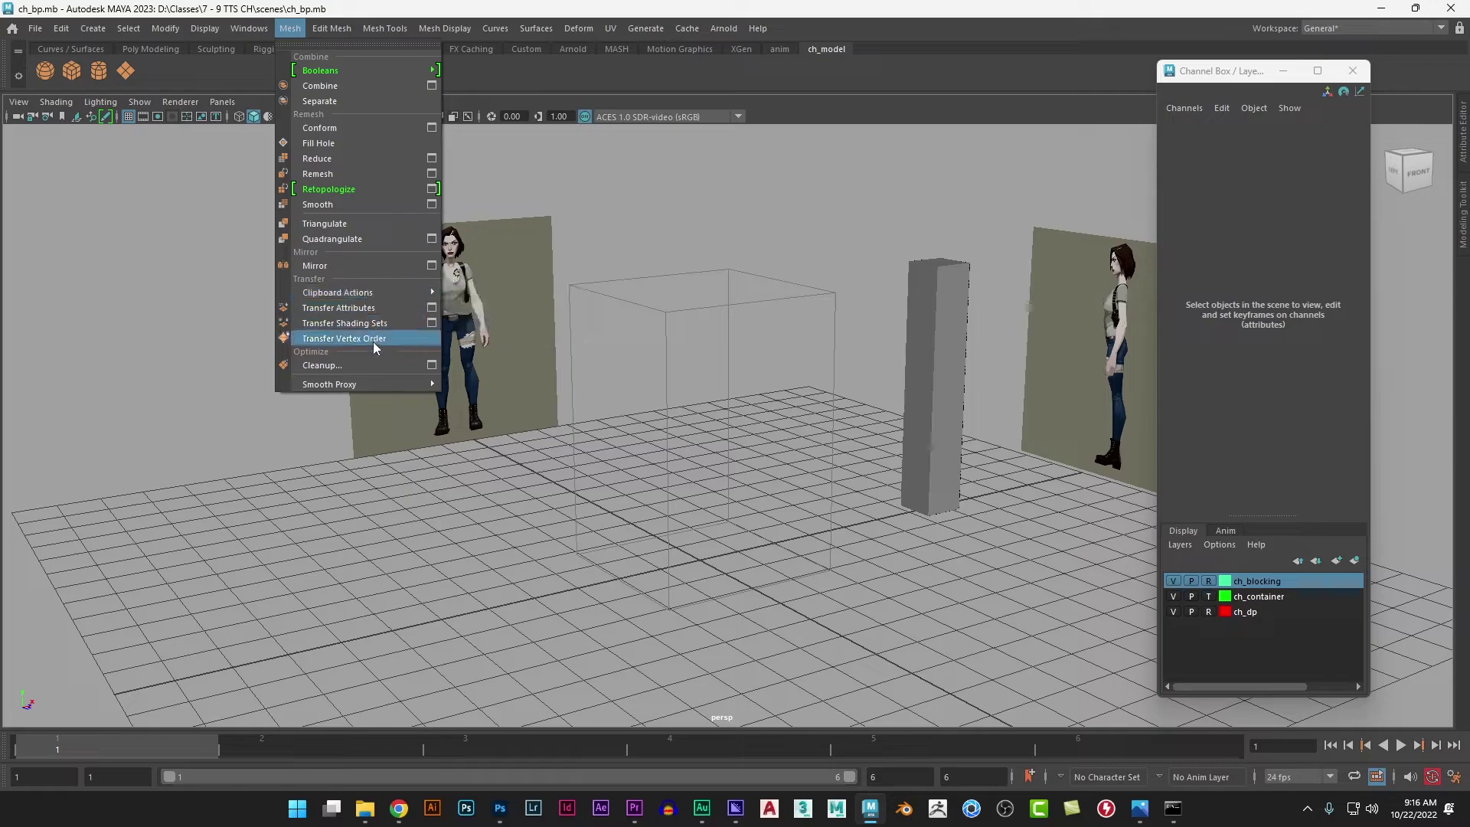
{"action": "mouse_move", "coordinate": [342, 384]}
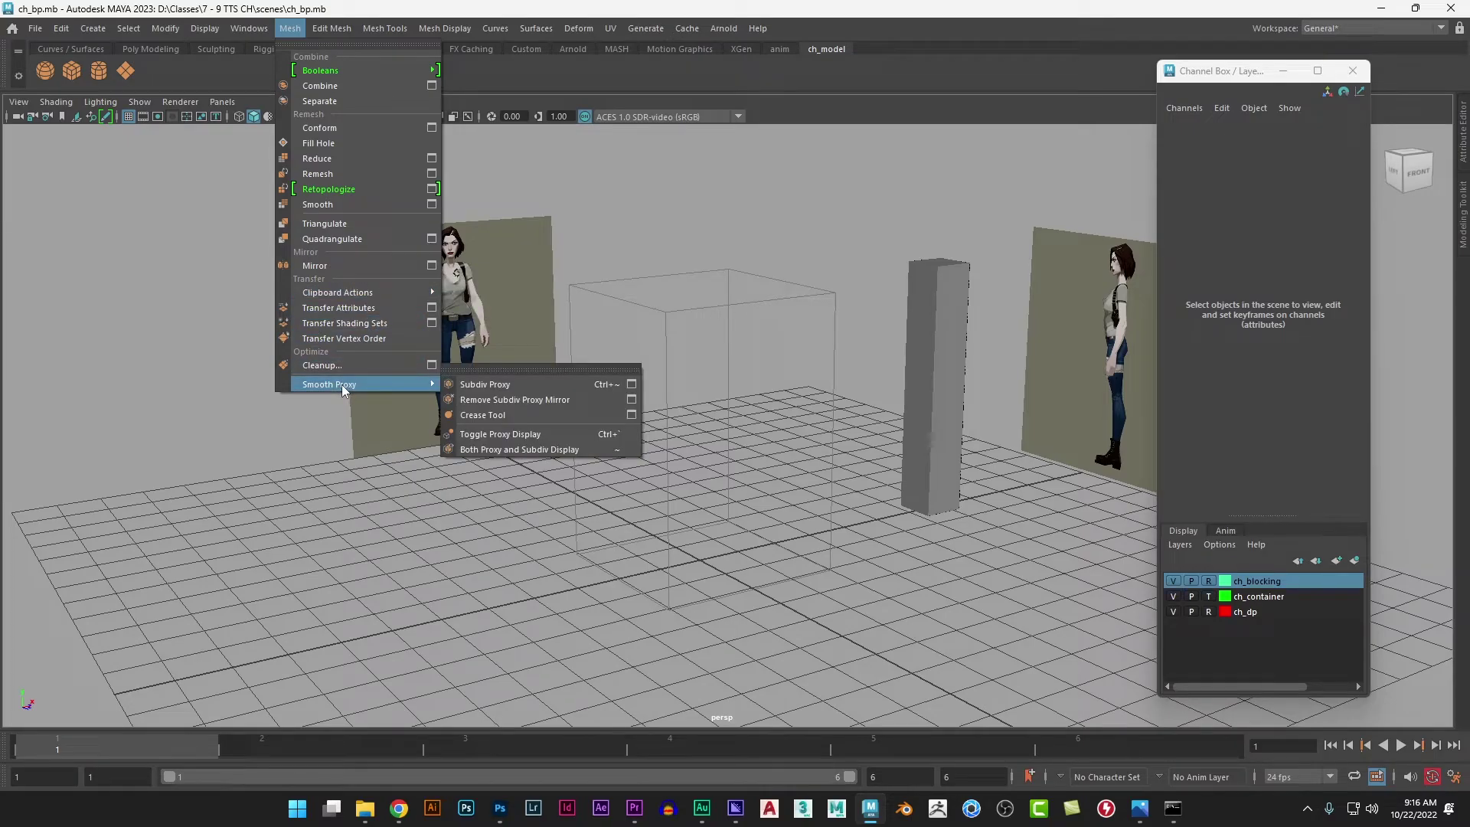
{"action": "mouse_move", "coordinate": [318, 29]}
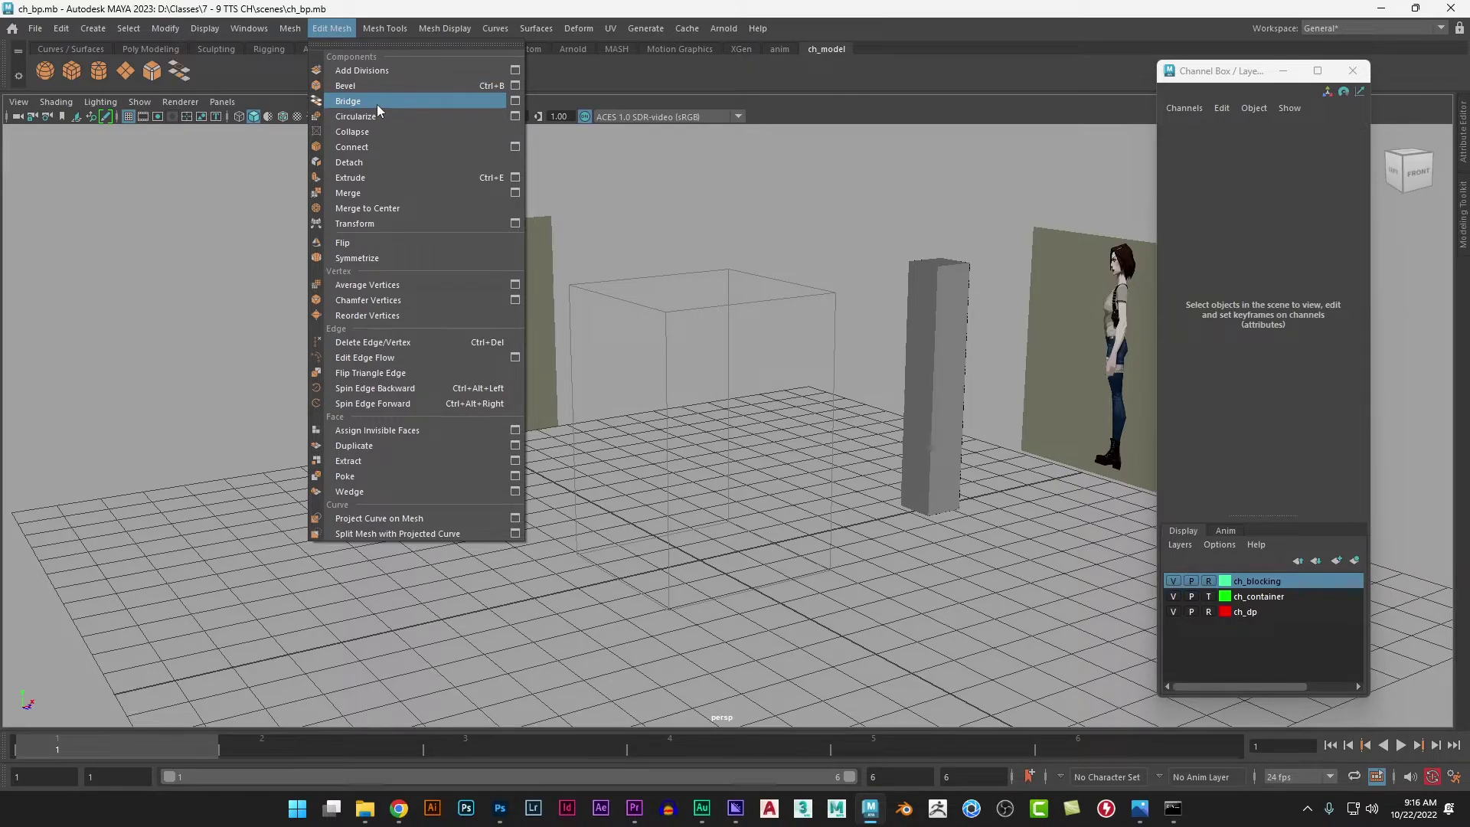
{"action": "left_click", "coordinate": [364, 176], "text": "ctrl+shift"}
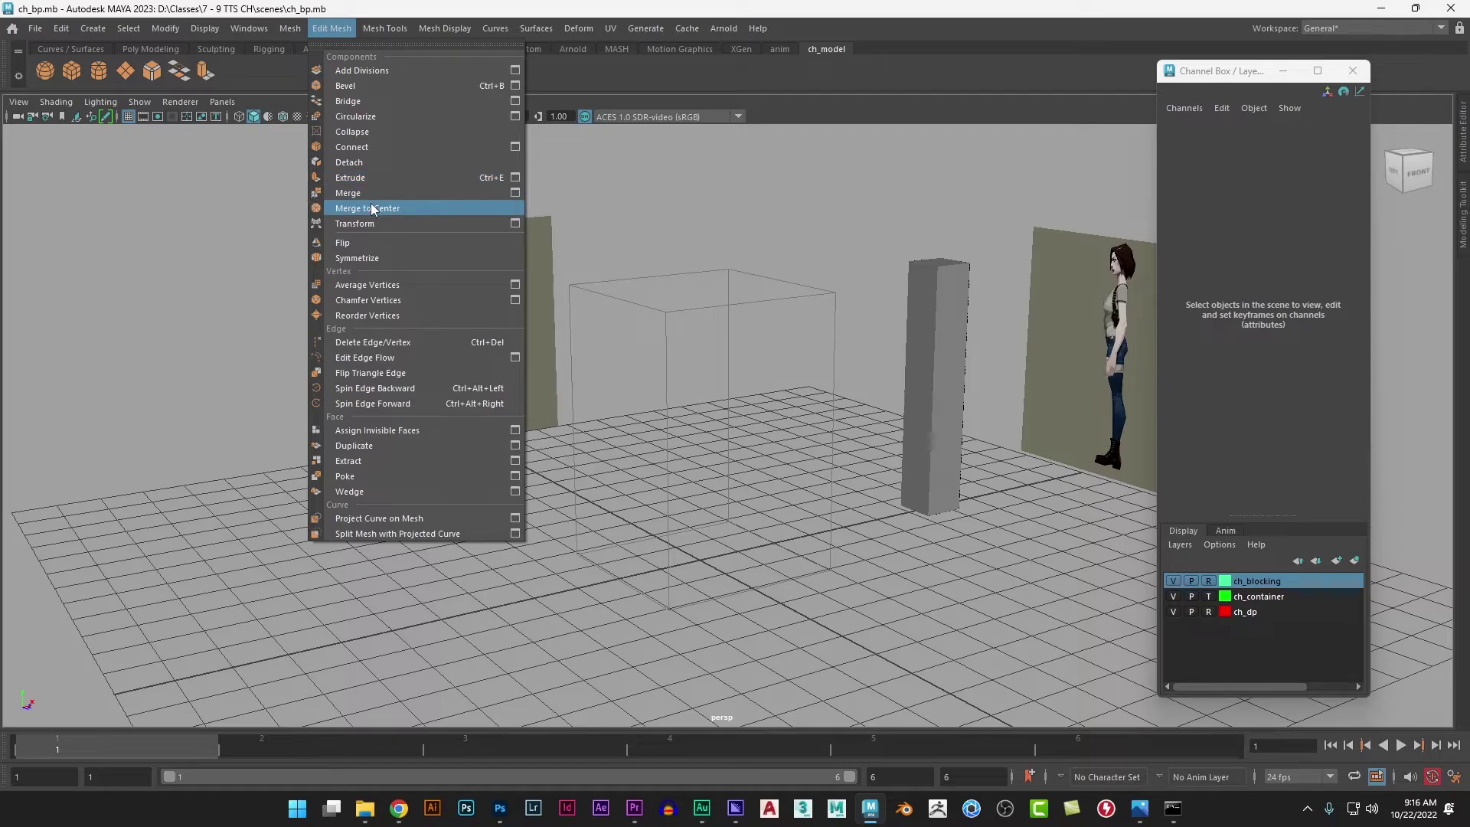
{"action": "left_click", "coordinate": [370, 204], "text": "ctrl+shift"}
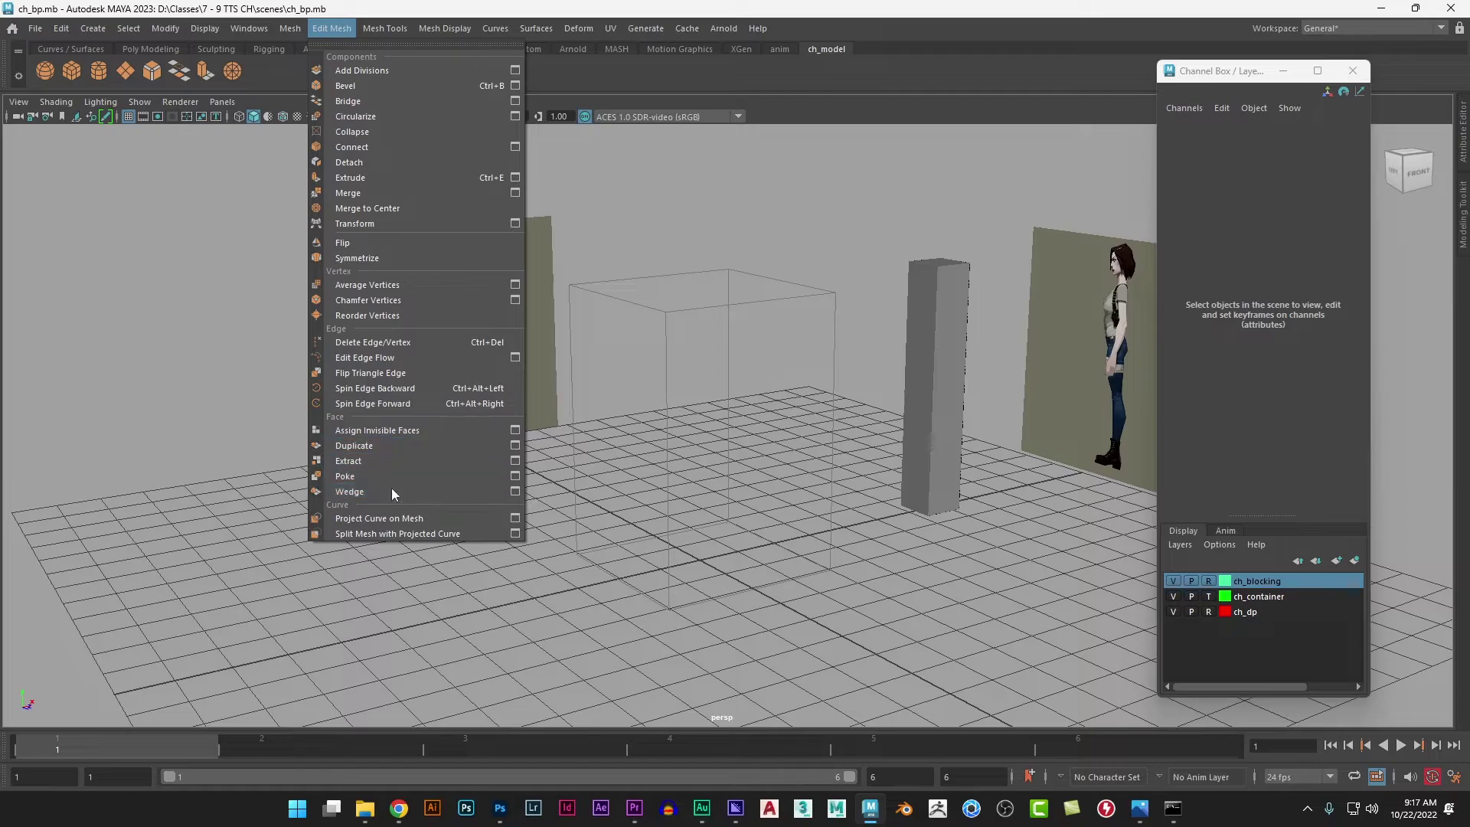
Step: Add the Insert Edge Loop and Offset Edge Loop tools to the ch_model shelf and save all shelves
{"action": "left_click", "coordinate": [391, 29]}
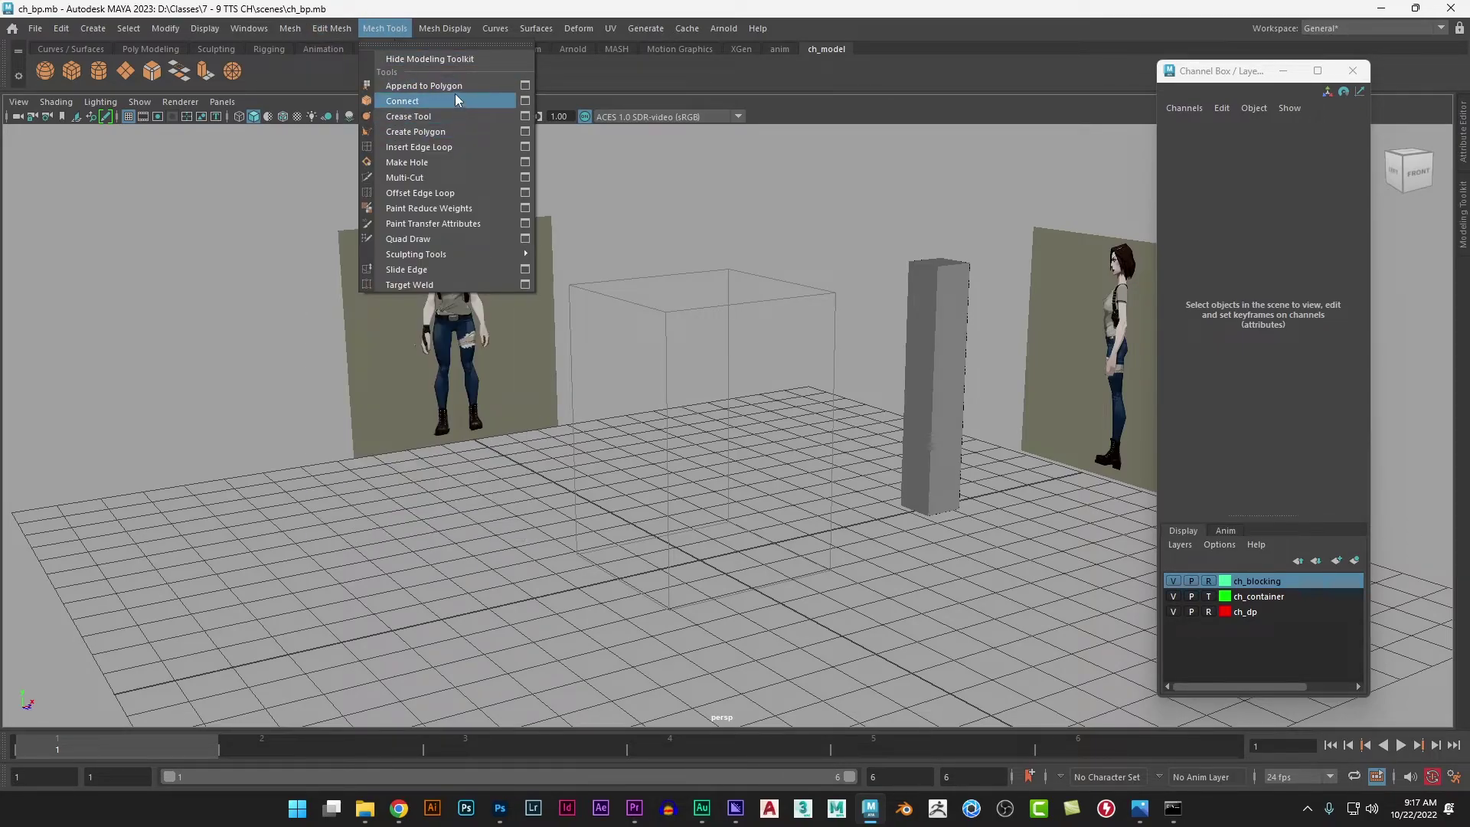
{"action": "left_click", "coordinate": [462, 147], "text": "ctrl+shift"}
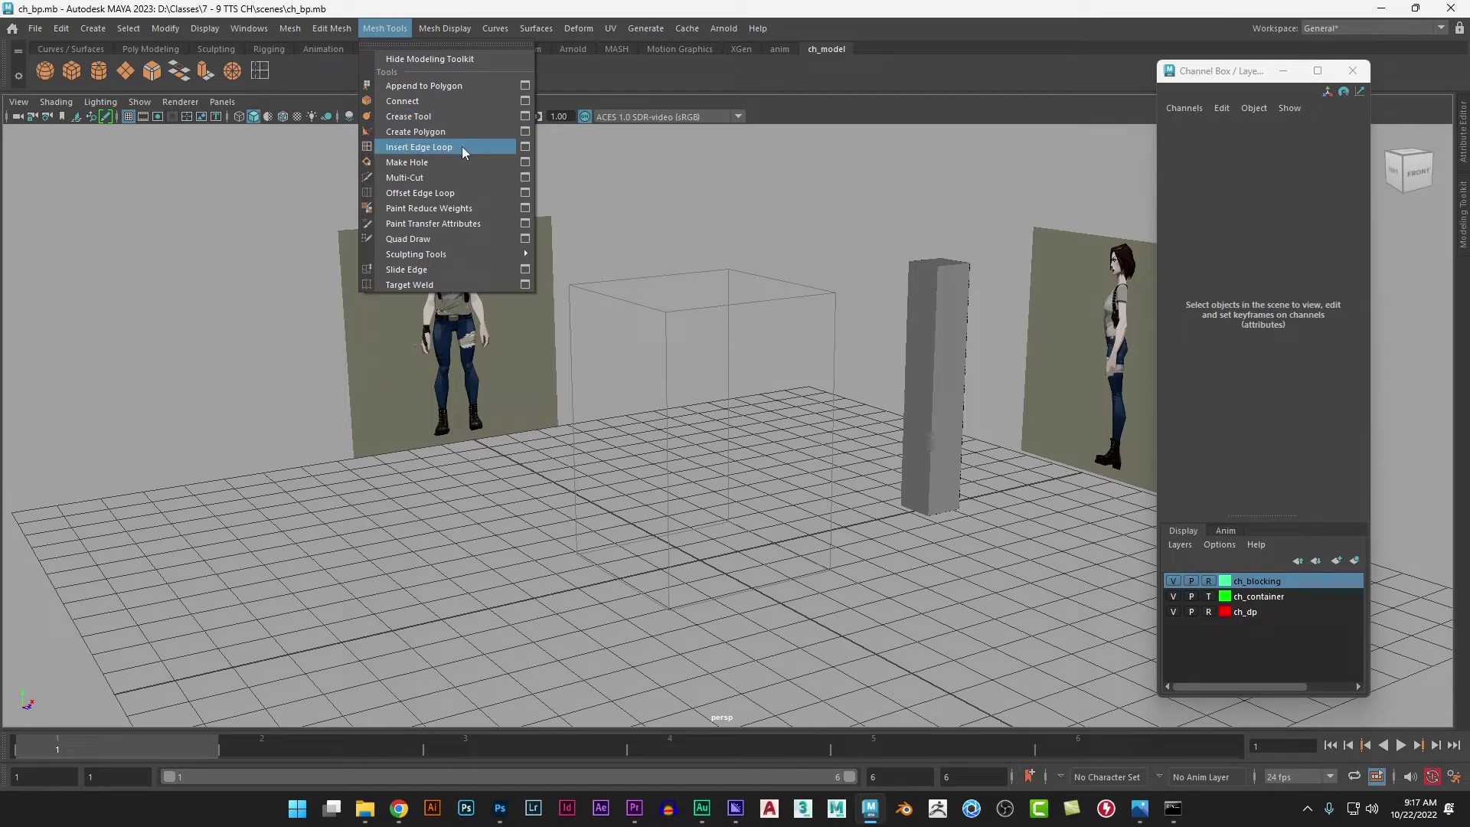
{"action": "left_click", "coordinate": [470, 193], "text": "ctrl+shift"}
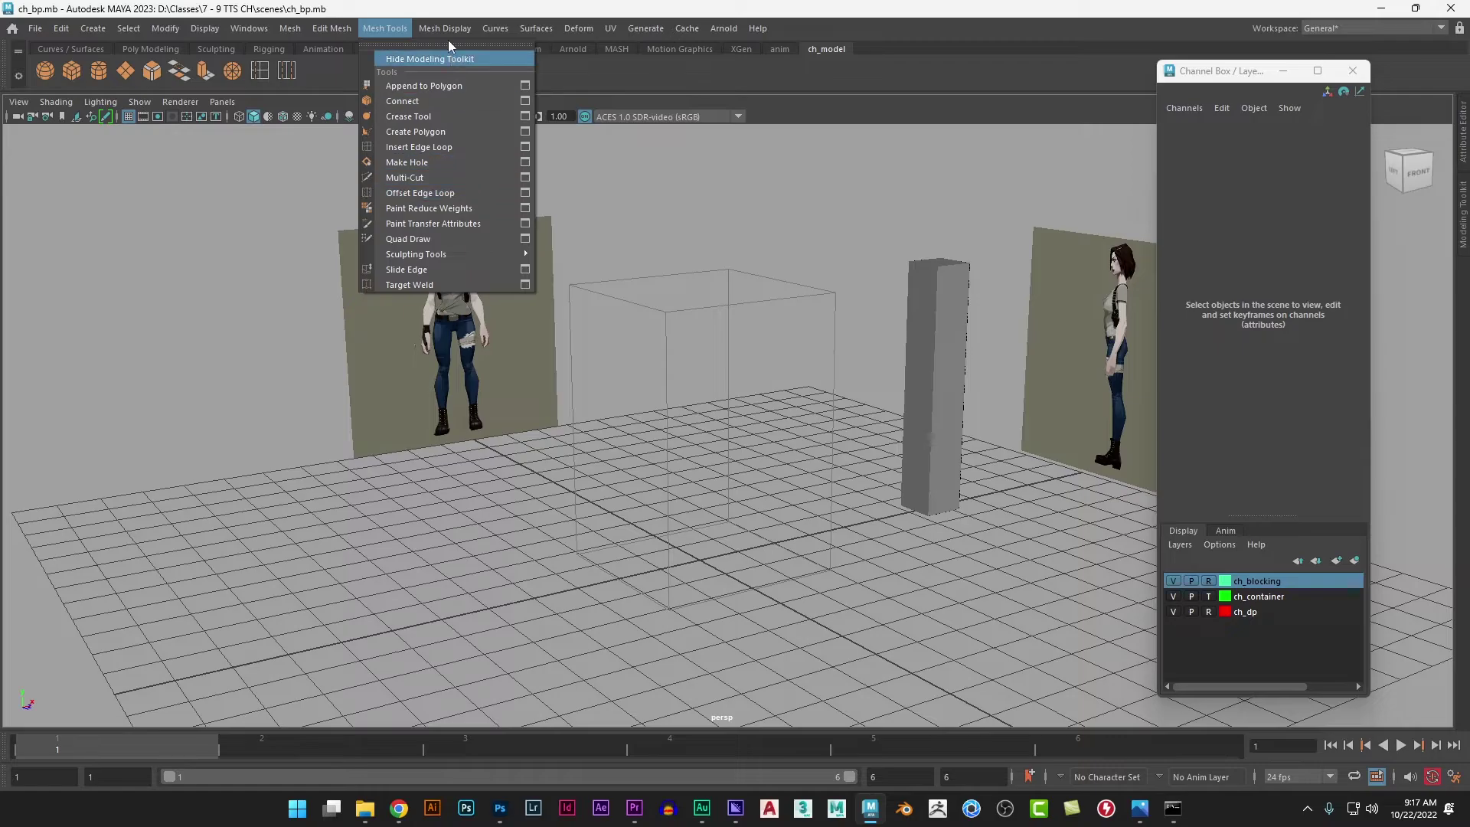
{"action": "mouse_move", "coordinate": [447, 28]}
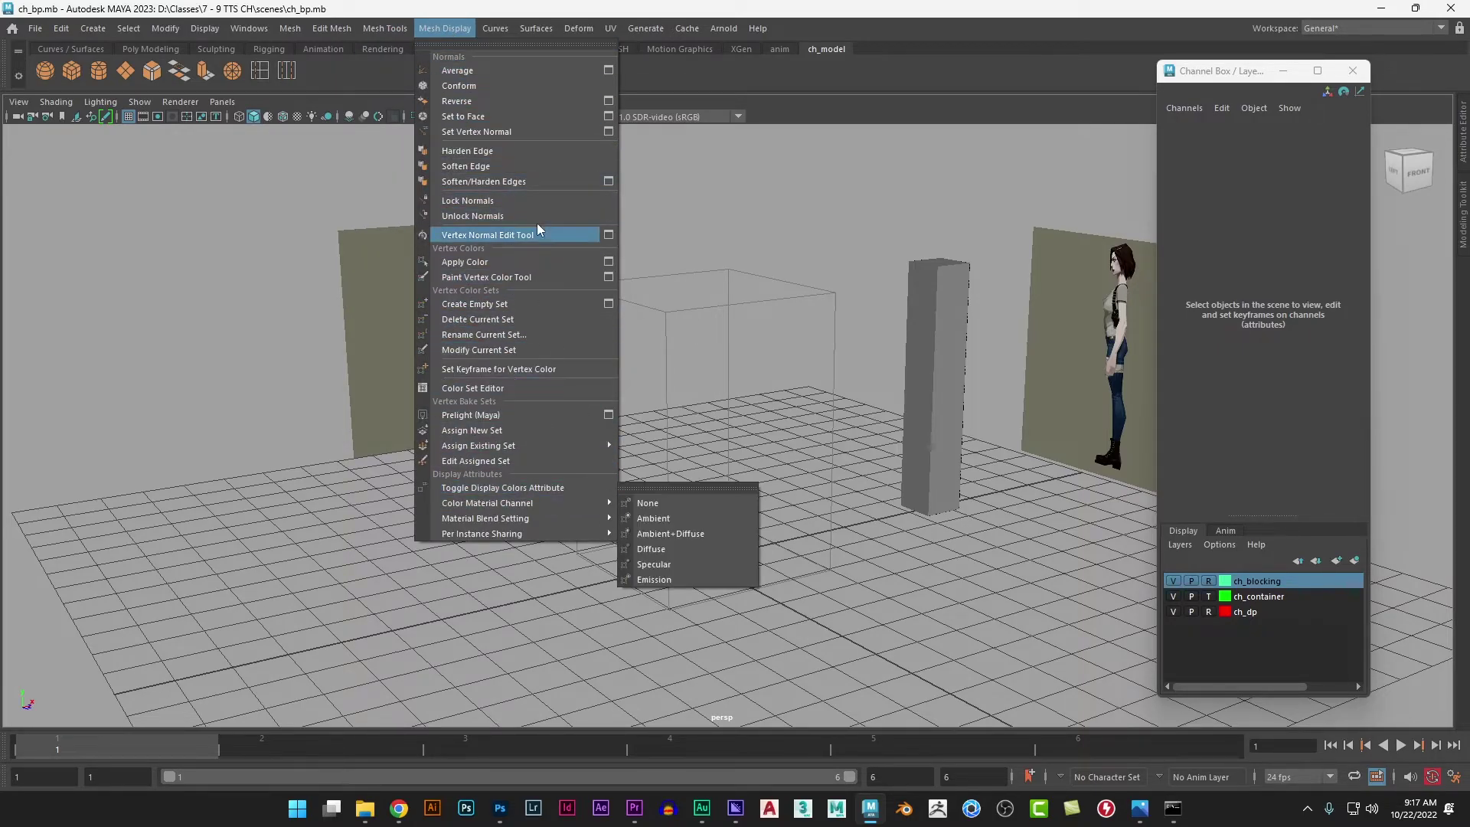
{"action": "left_click", "coordinate": [488, 28]}
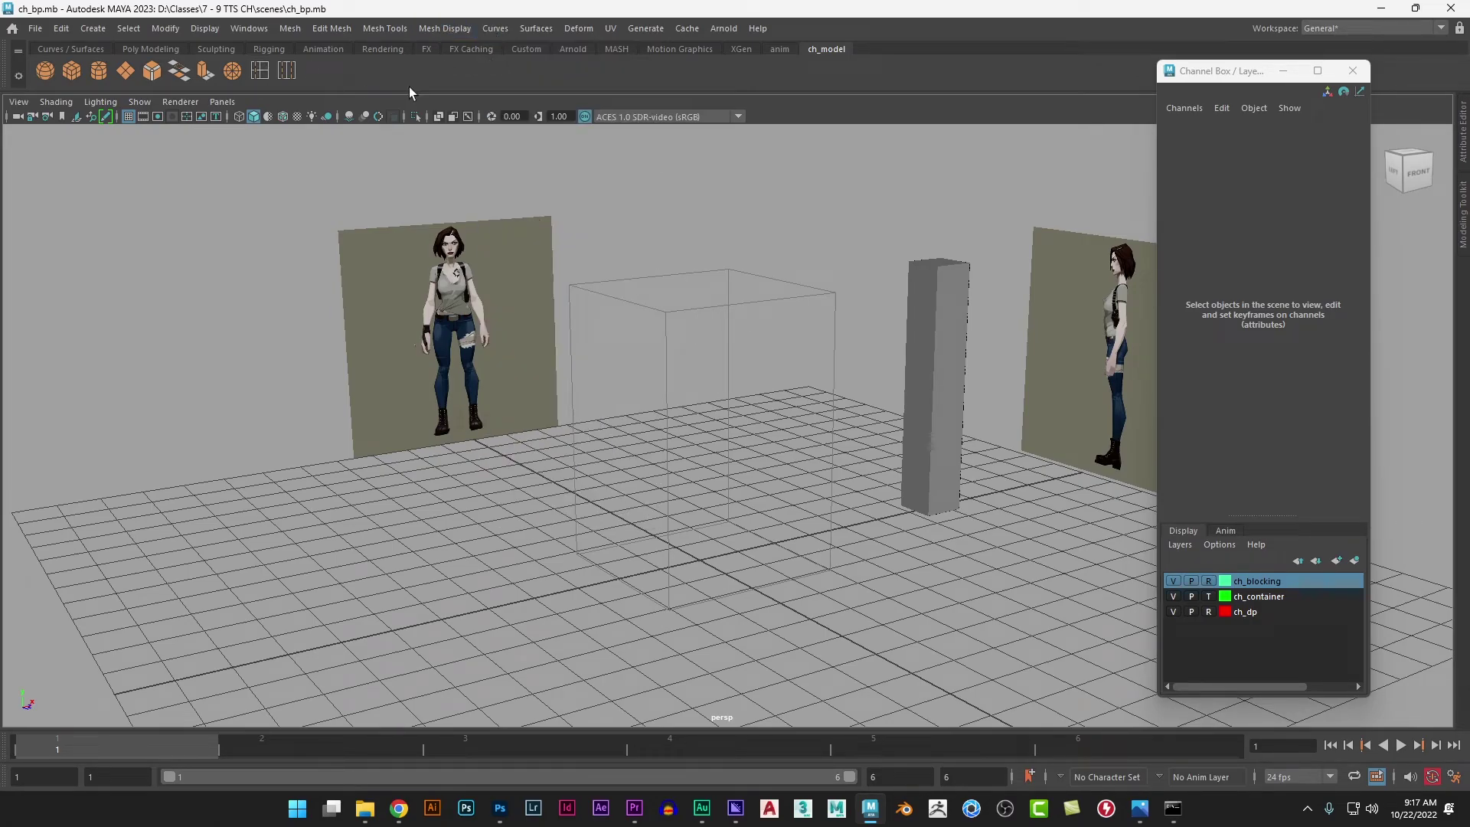
{"action": "left_click", "coordinate": [20, 77]}
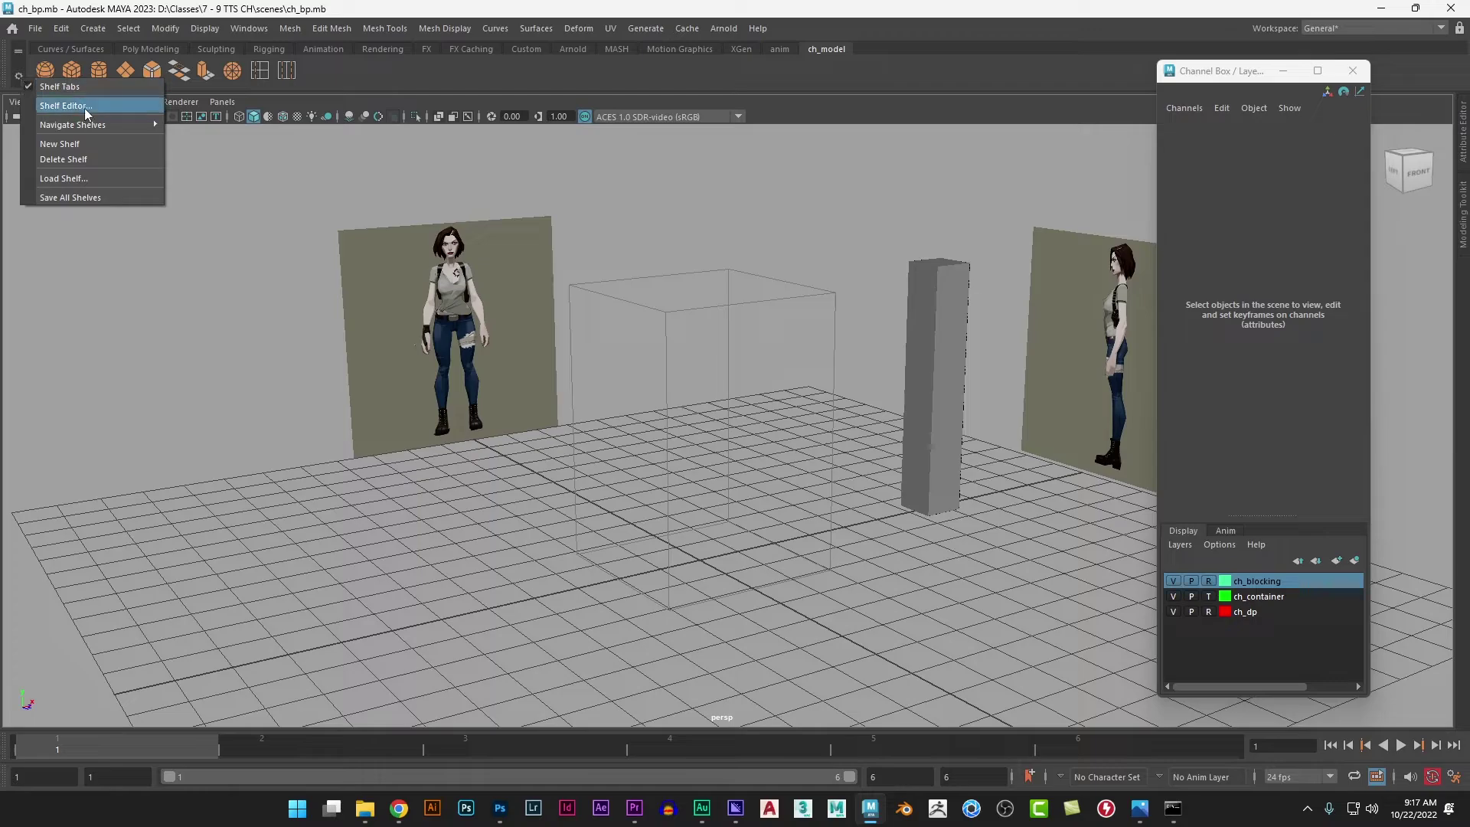
{"action": "left_click", "coordinate": [121, 199]}
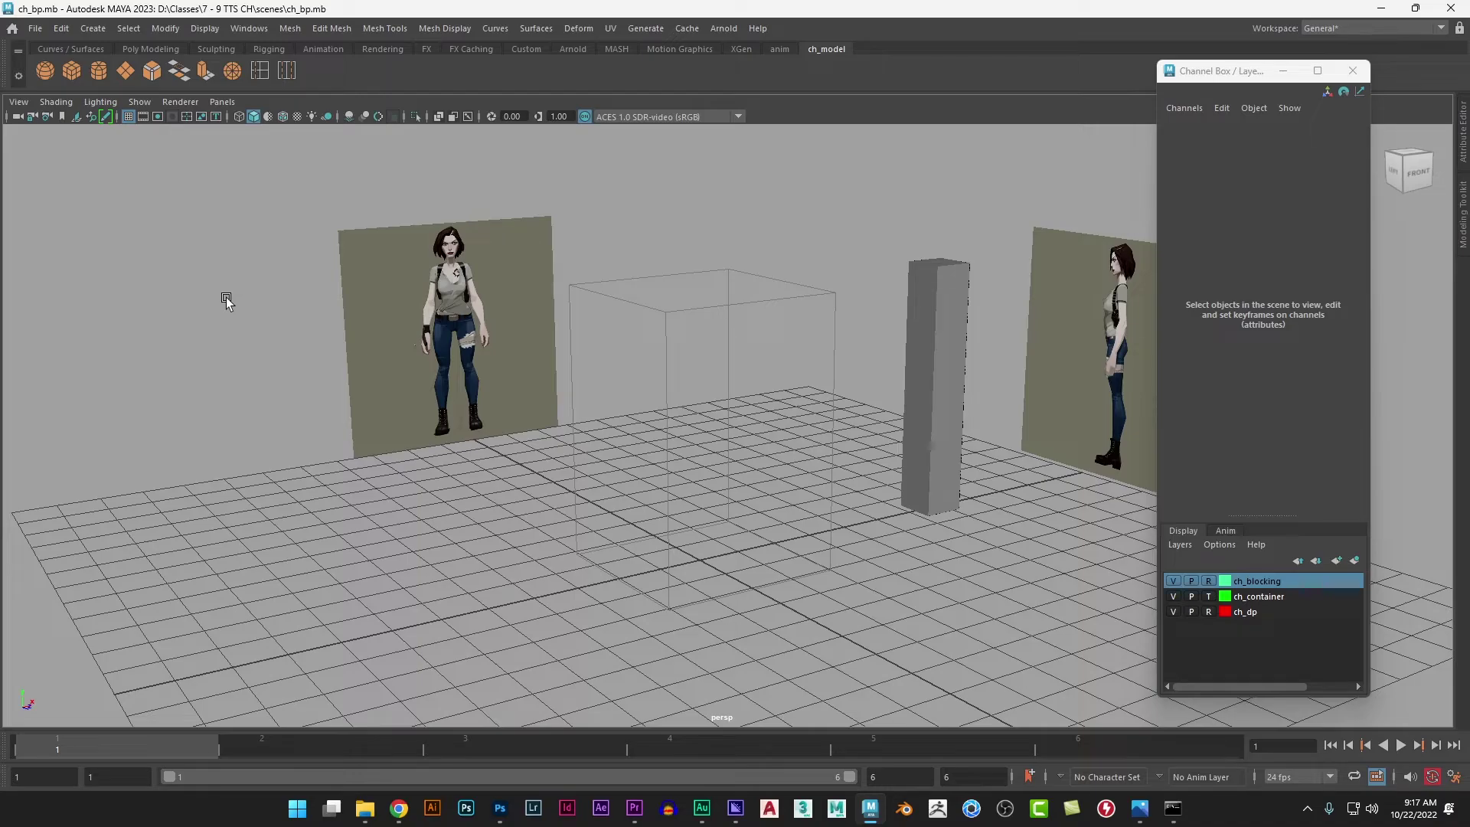
{"action": "left_click", "coordinate": [19, 74]}
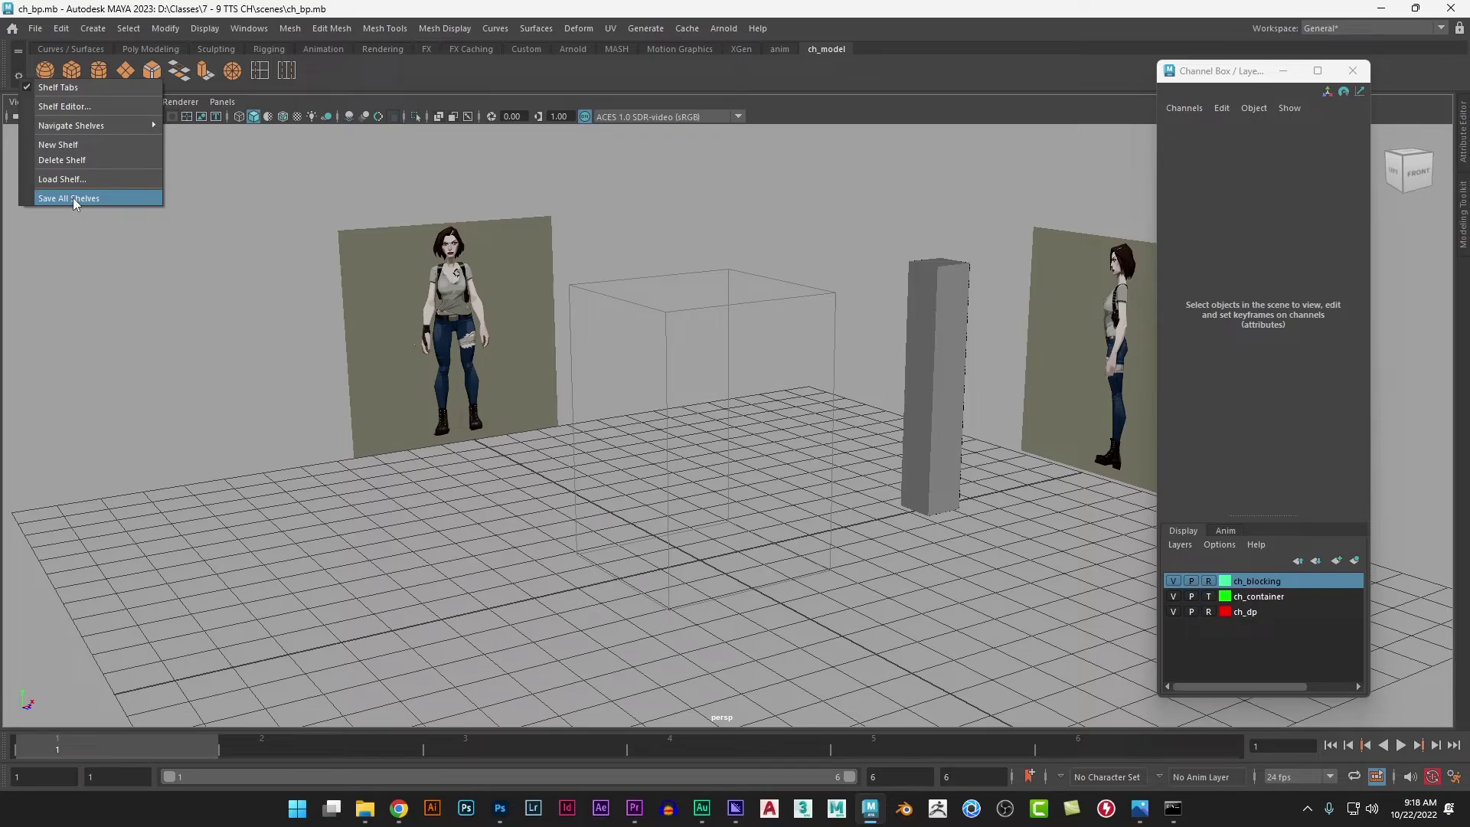
{"action": "left_click", "coordinate": [262, 501]}
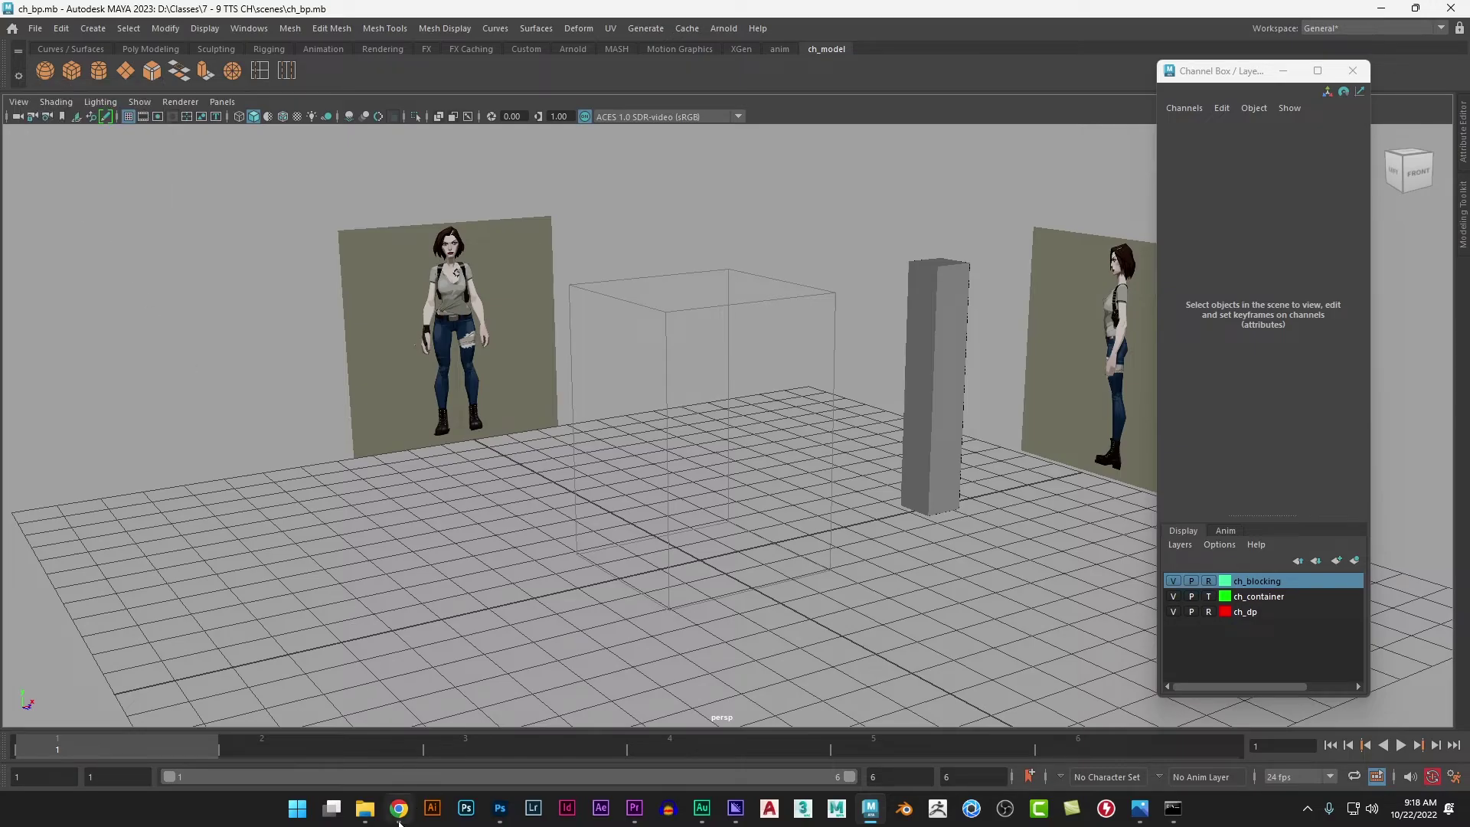
Step: Switch to File Explorer and open the Documents\maya\2023\prefs\shelves folder
{"action": "left_click", "coordinate": [366, 810]}
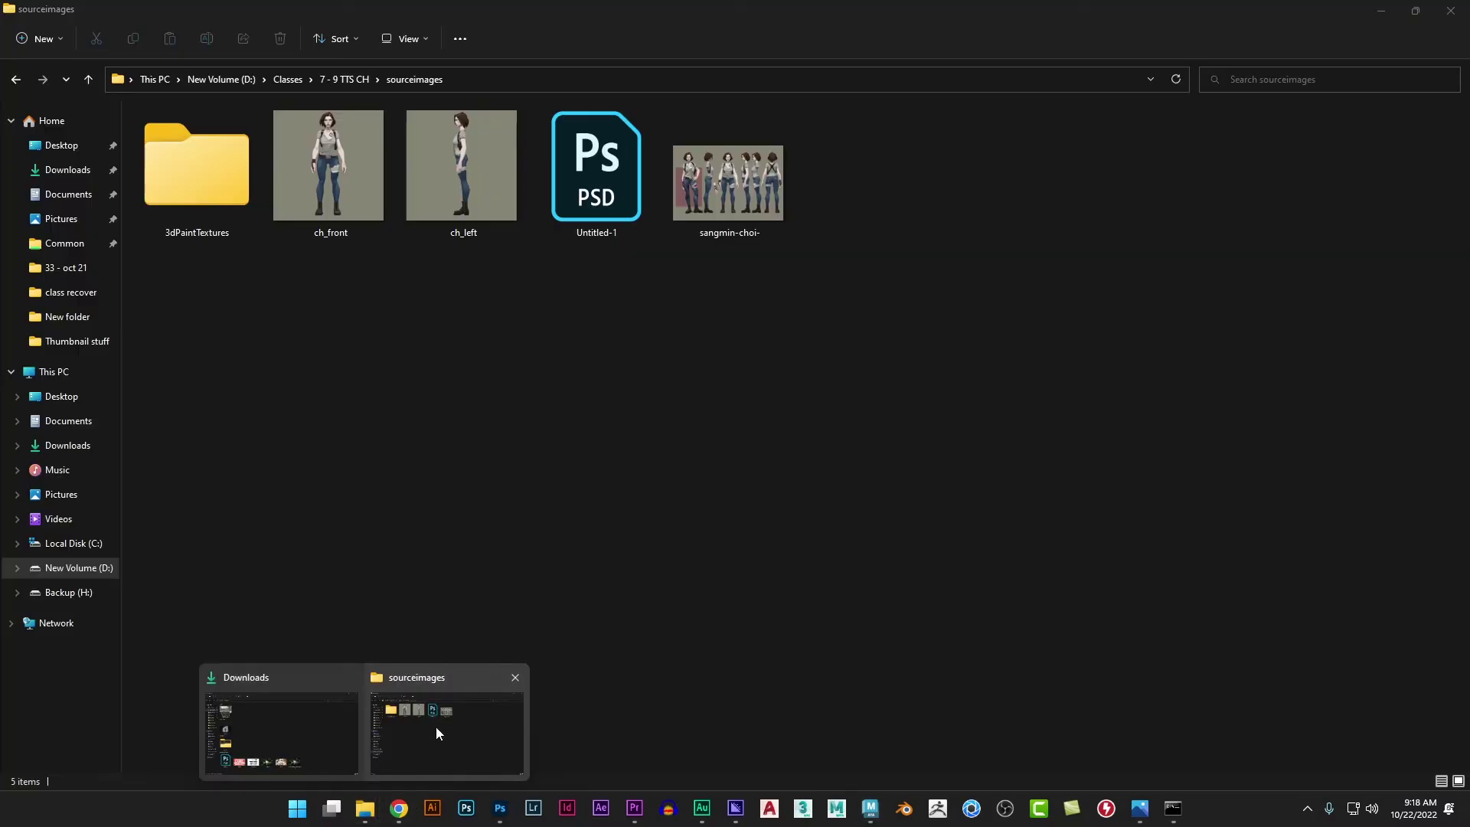
{"action": "left_click", "coordinate": [435, 727]}
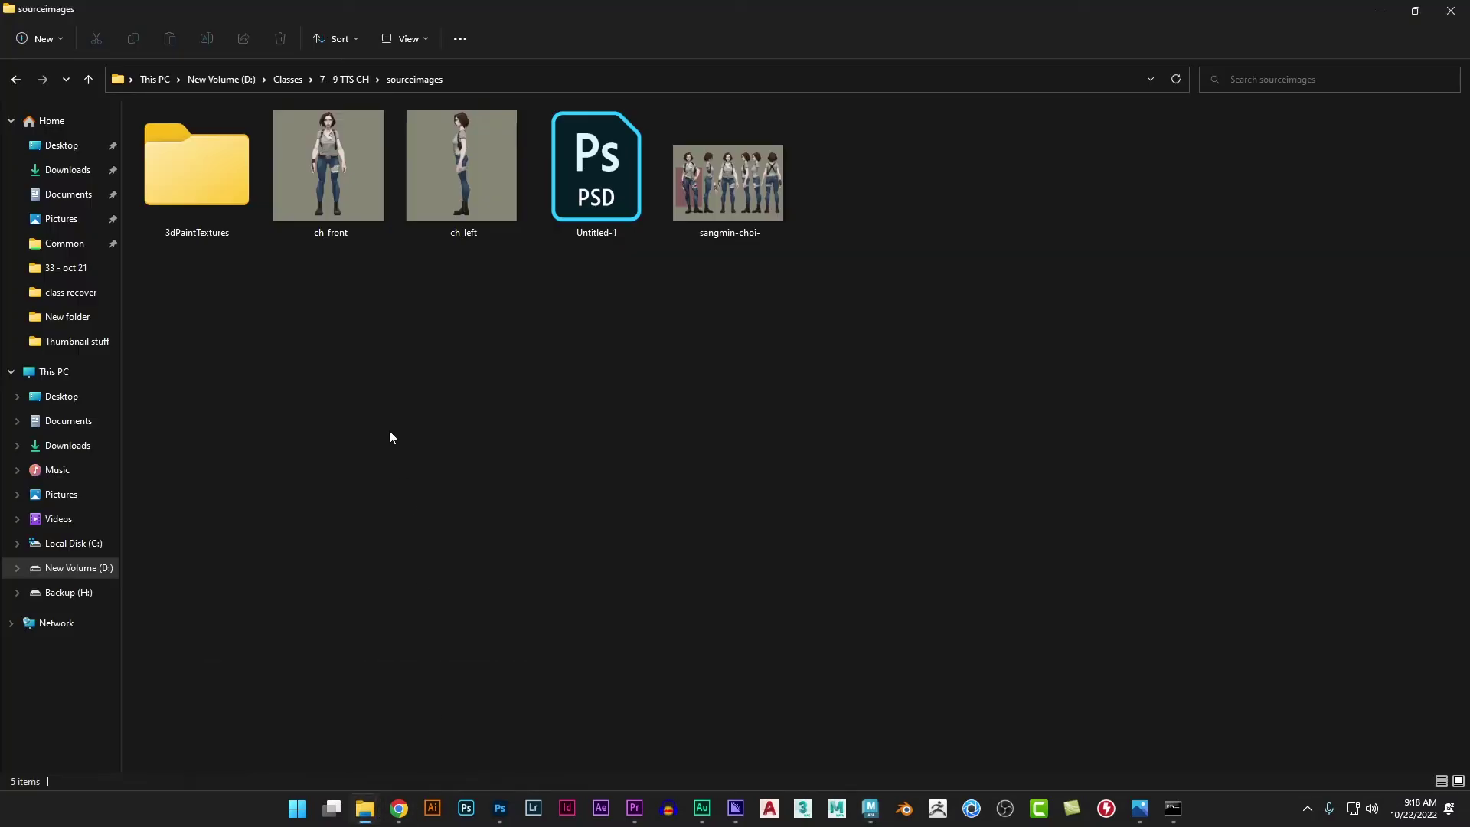
{"action": "left_click", "coordinate": [81, 204]}
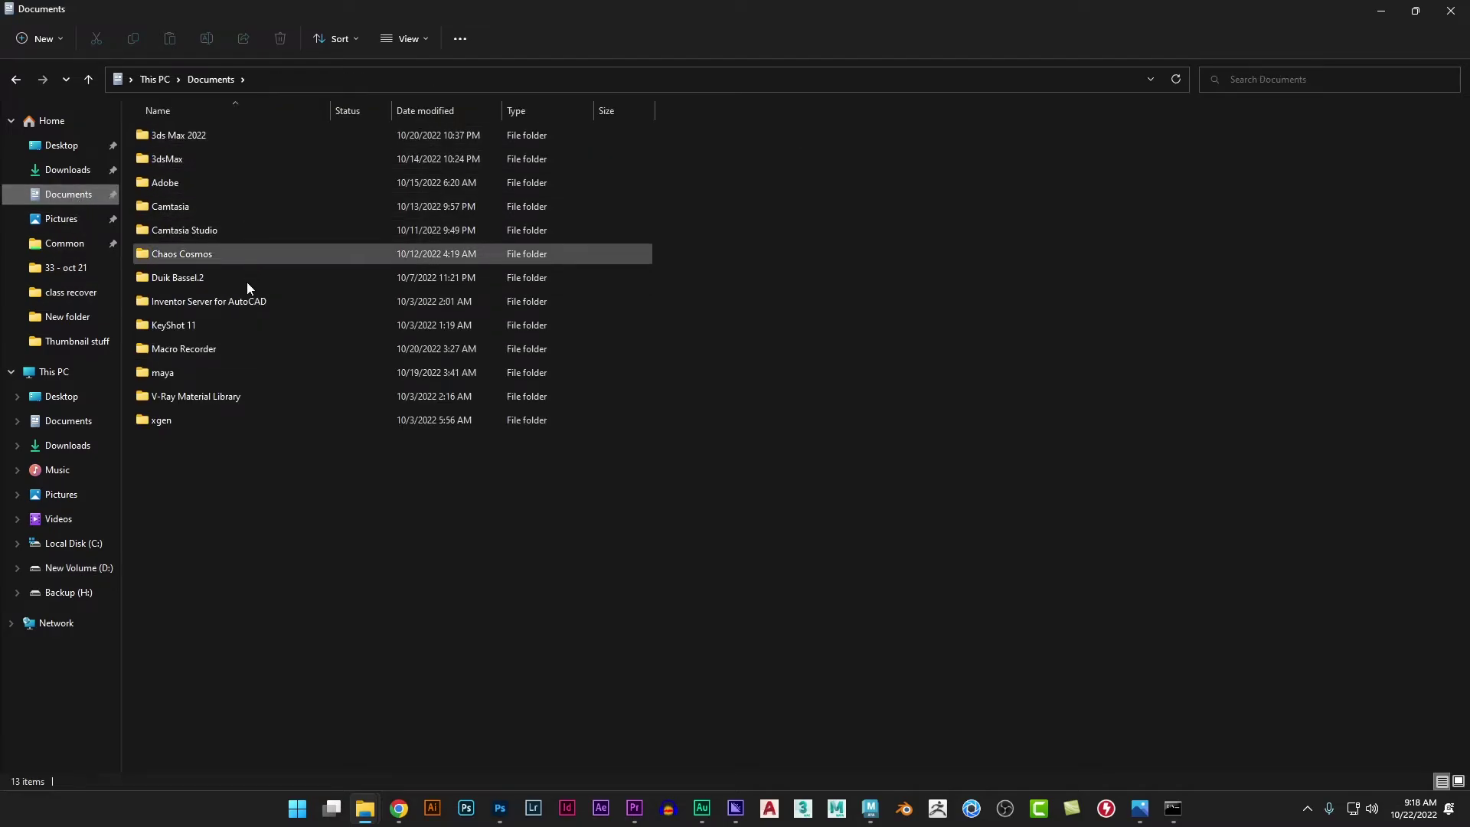
{"action": "double_click", "coordinate": [248, 372]}
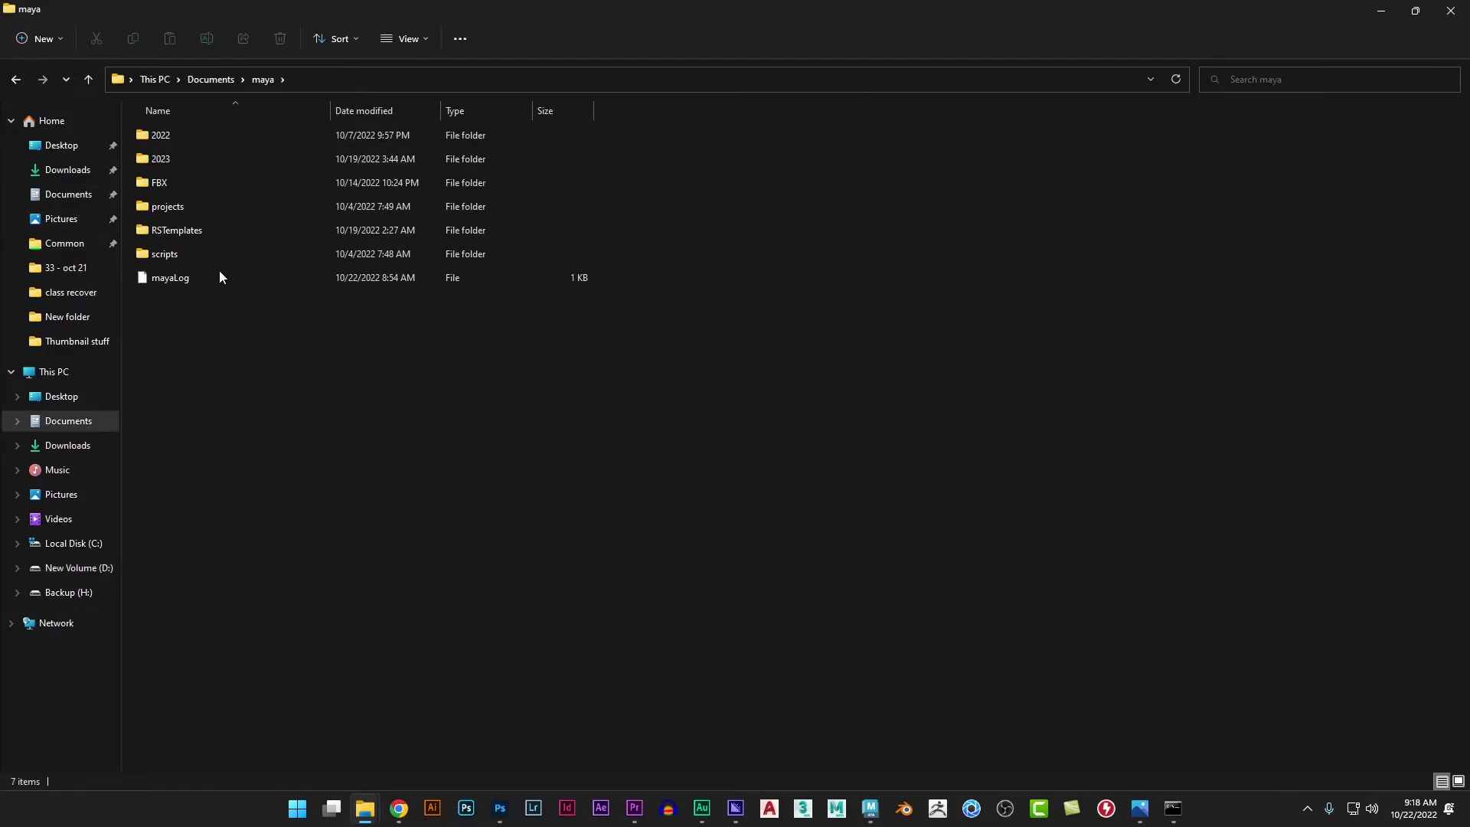
{"action": "double_click", "coordinate": [205, 159]}
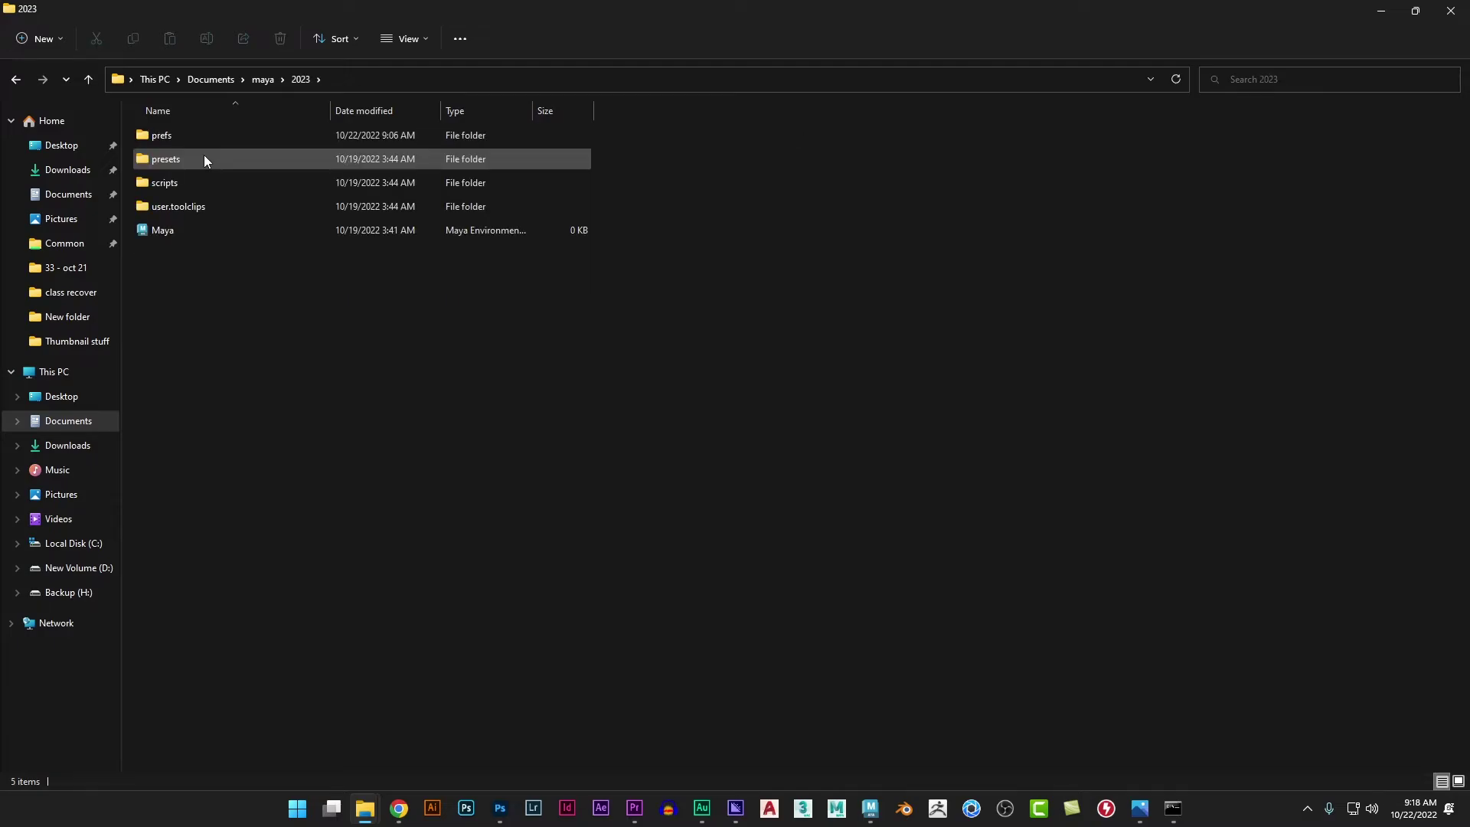
{"action": "double_click", "coordinate": [203, 139]}
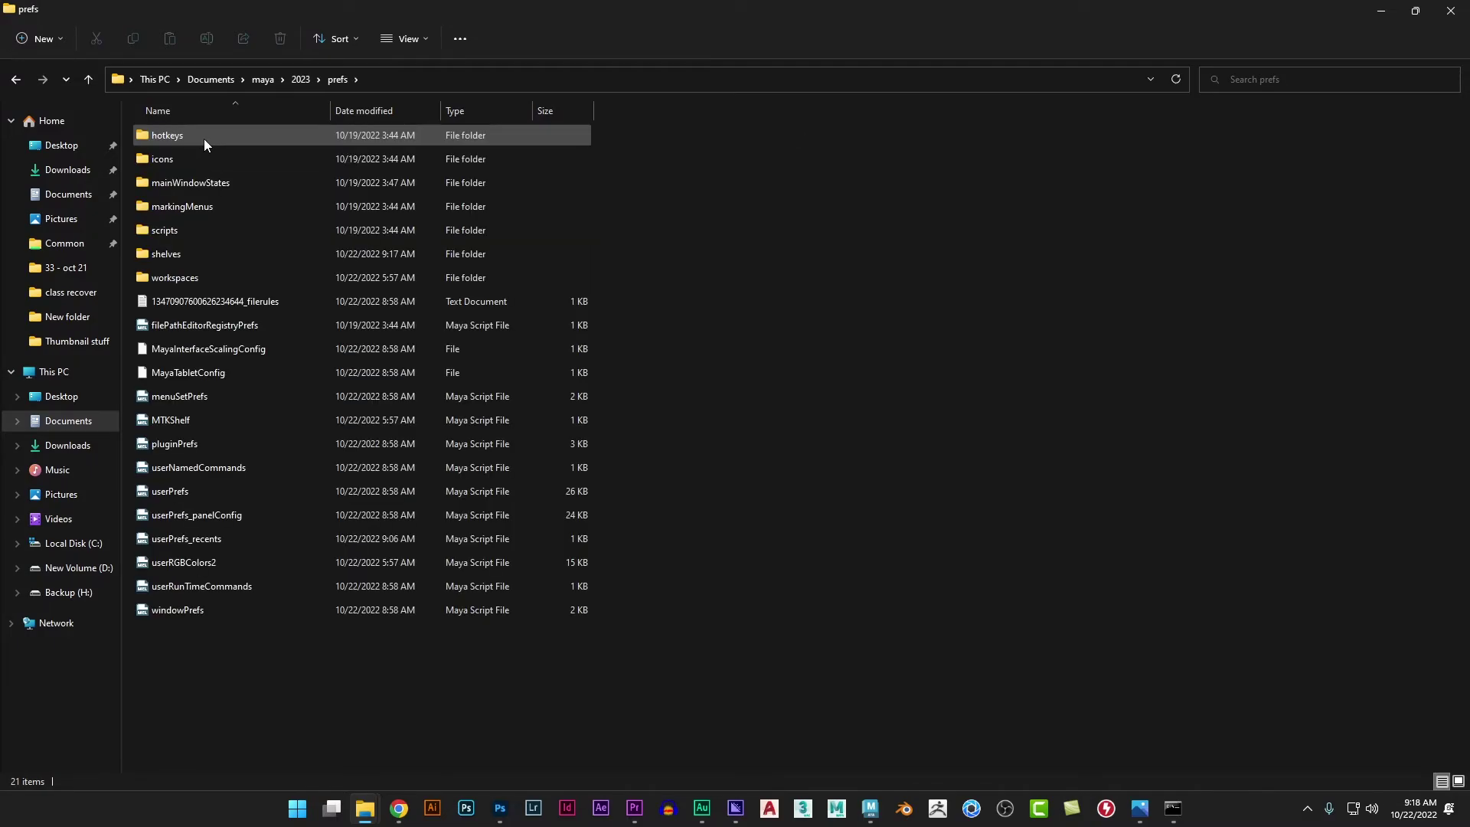
{"action": "double_click", "coordinate": [208, 253]}
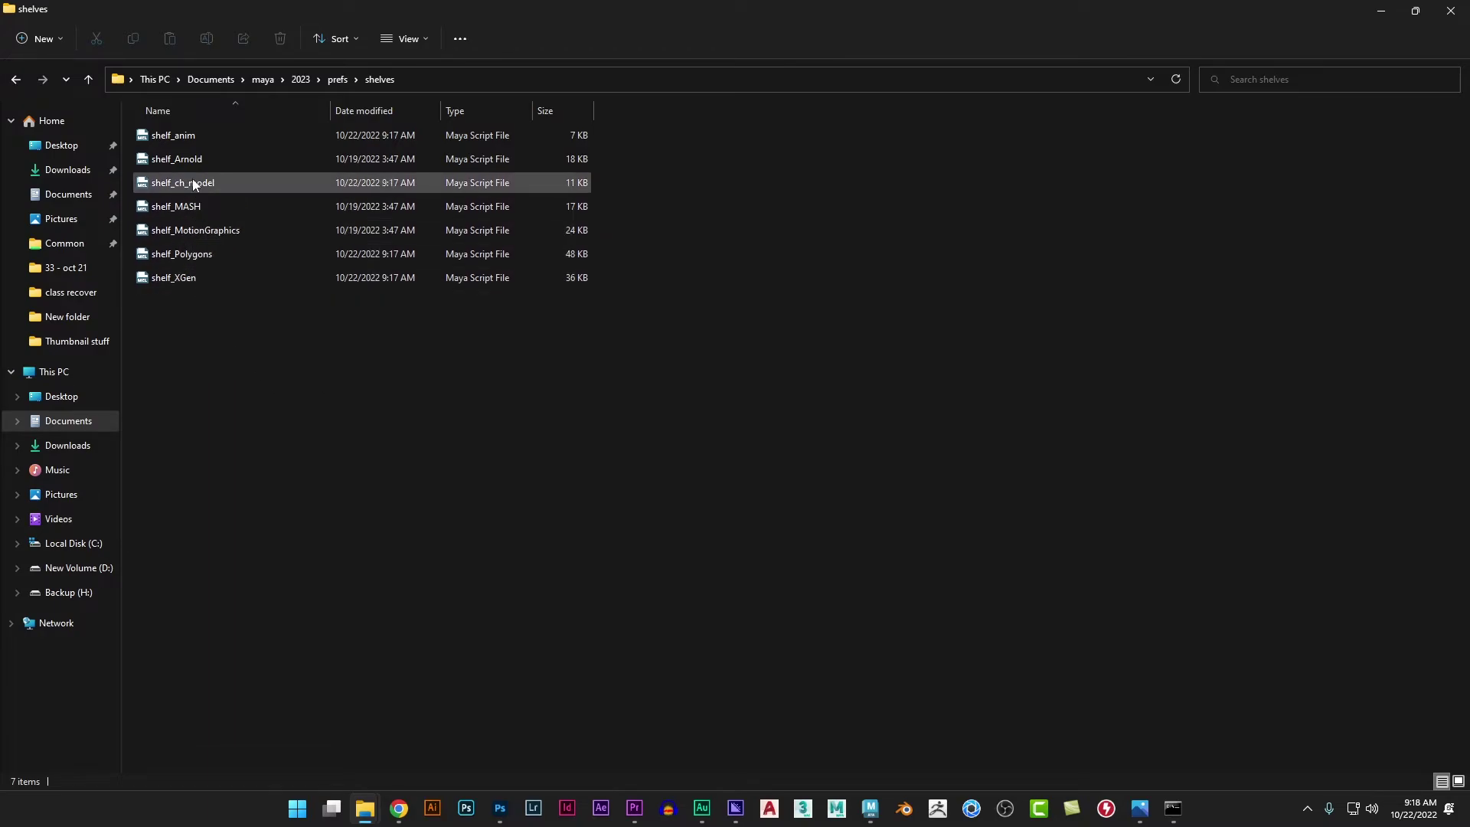
Step: Copy the shelf_ch_model file into the project's data folder at D:\Classes\7 - 9 TTS CH\data
{"action": "left_click", "coordinate": [164, 185]}
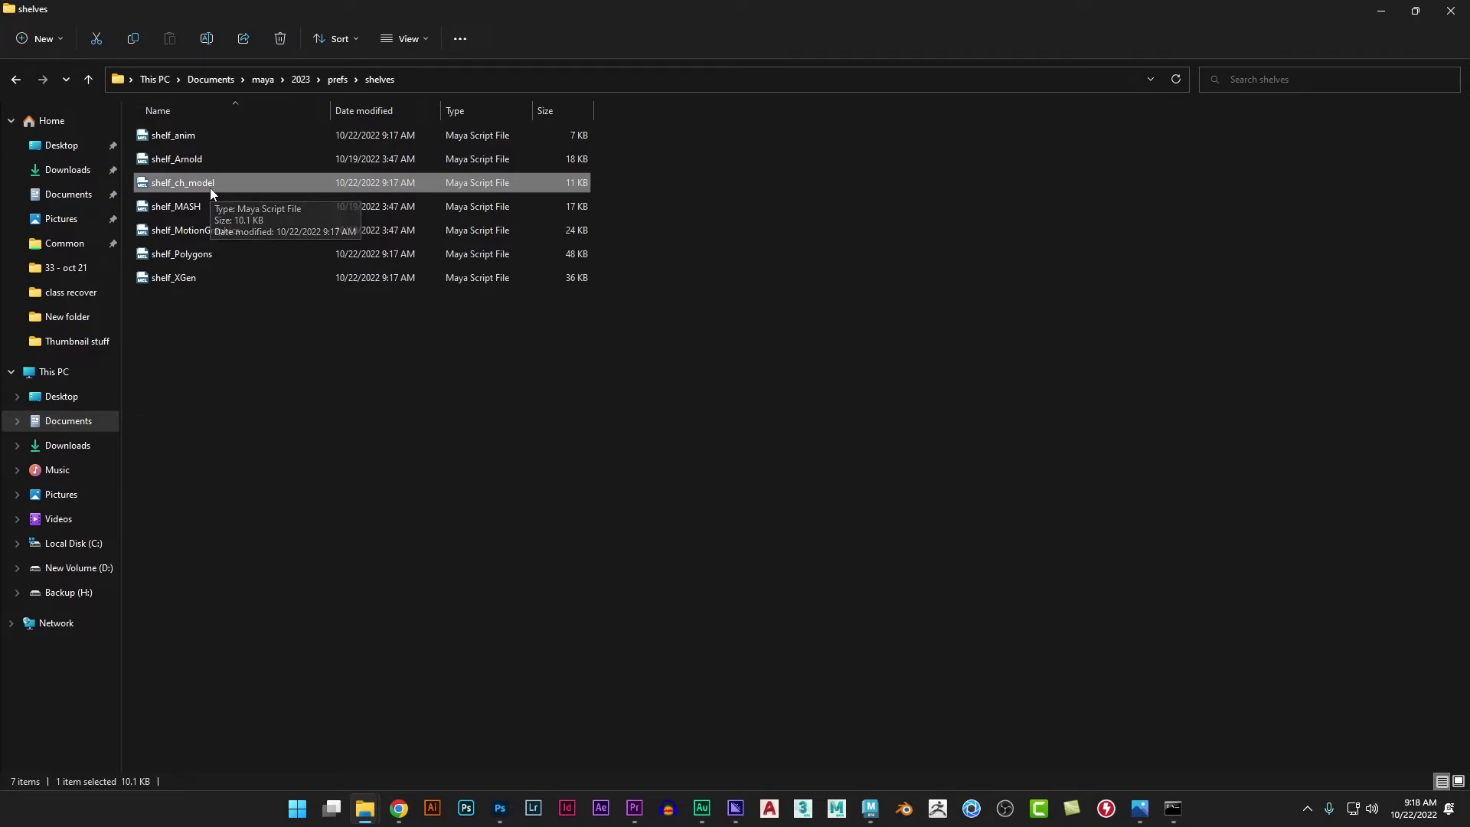
{"action": "key", "text": "ctrl+c"}
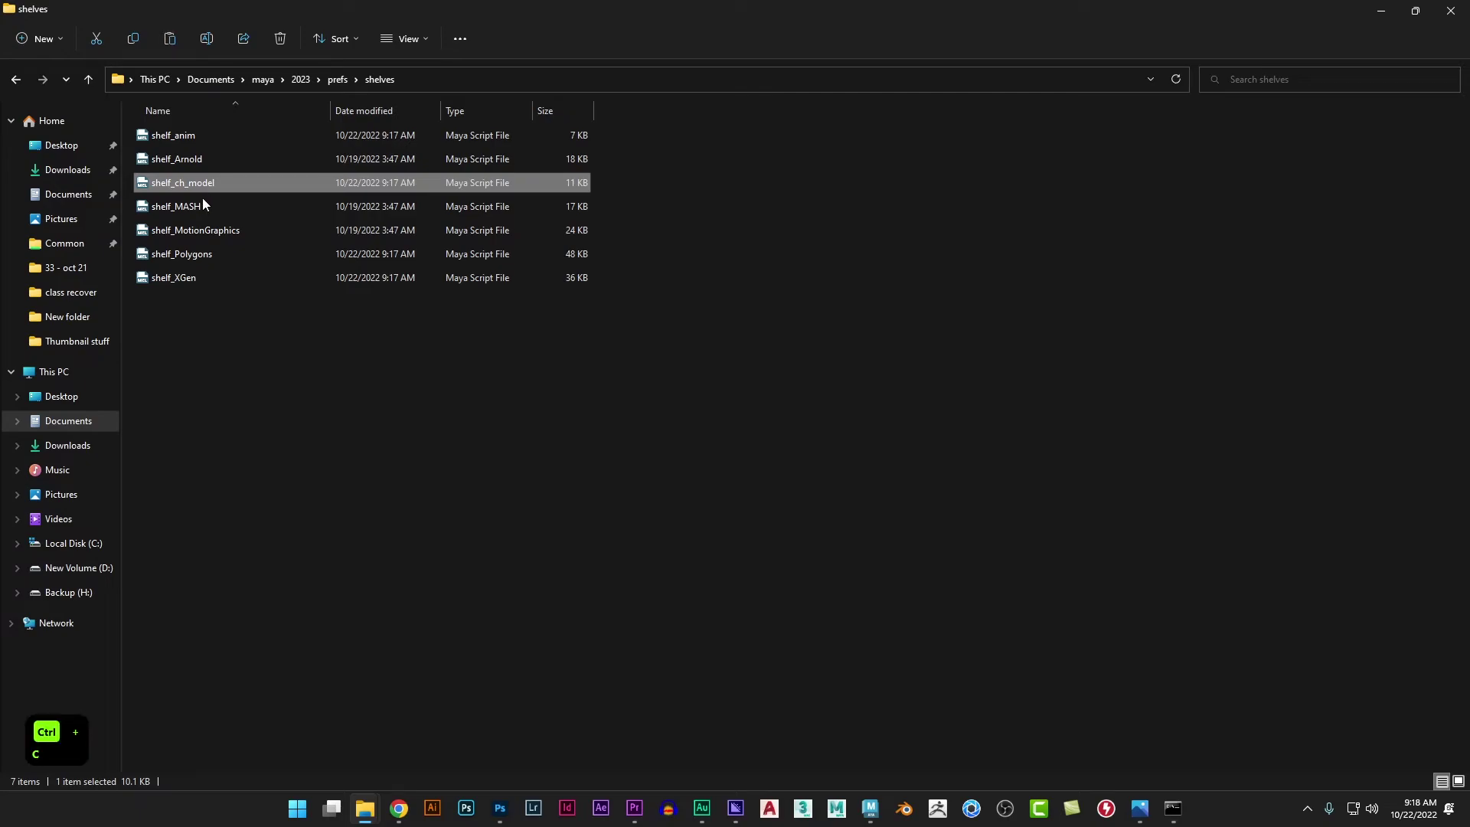
{"action": "left_click", "coordinate": [92, 568]}
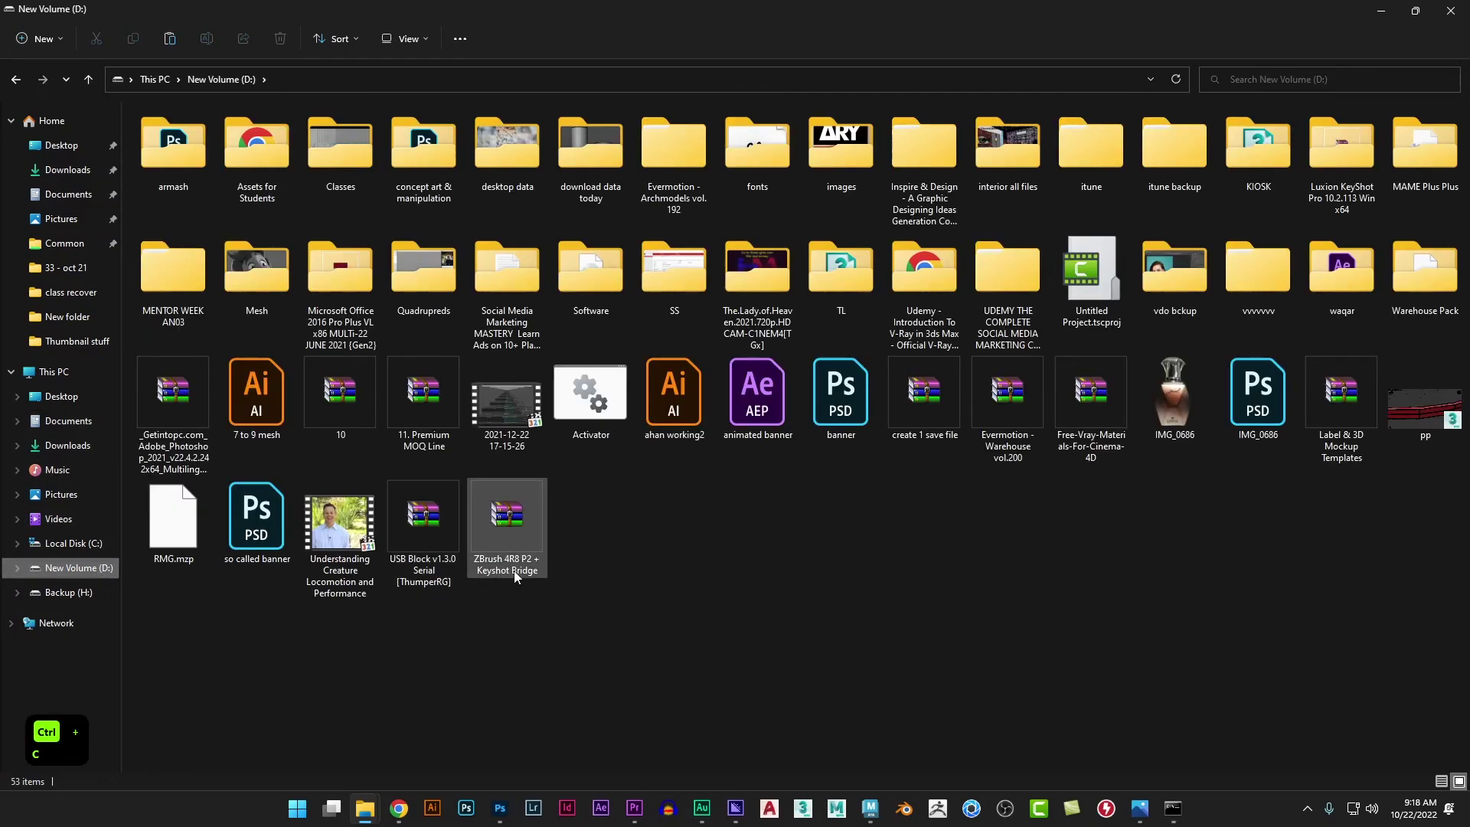
{"action": "double_click", "coordinate": [348, 144]}
{"action": "double_click", "coordinate": [229, 193]}
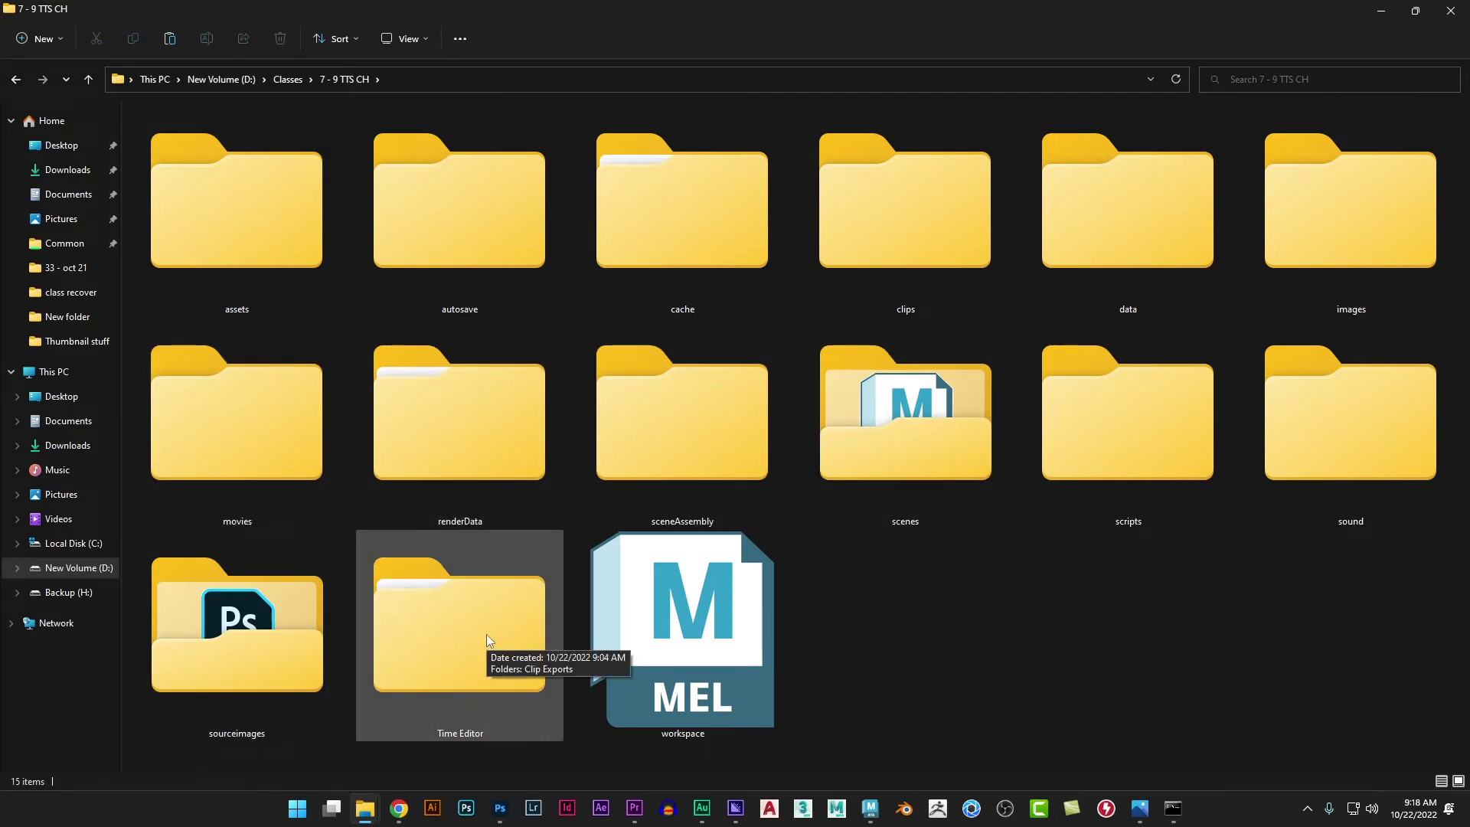
{"action": "double_click", "coordinate": [1104, 264]}
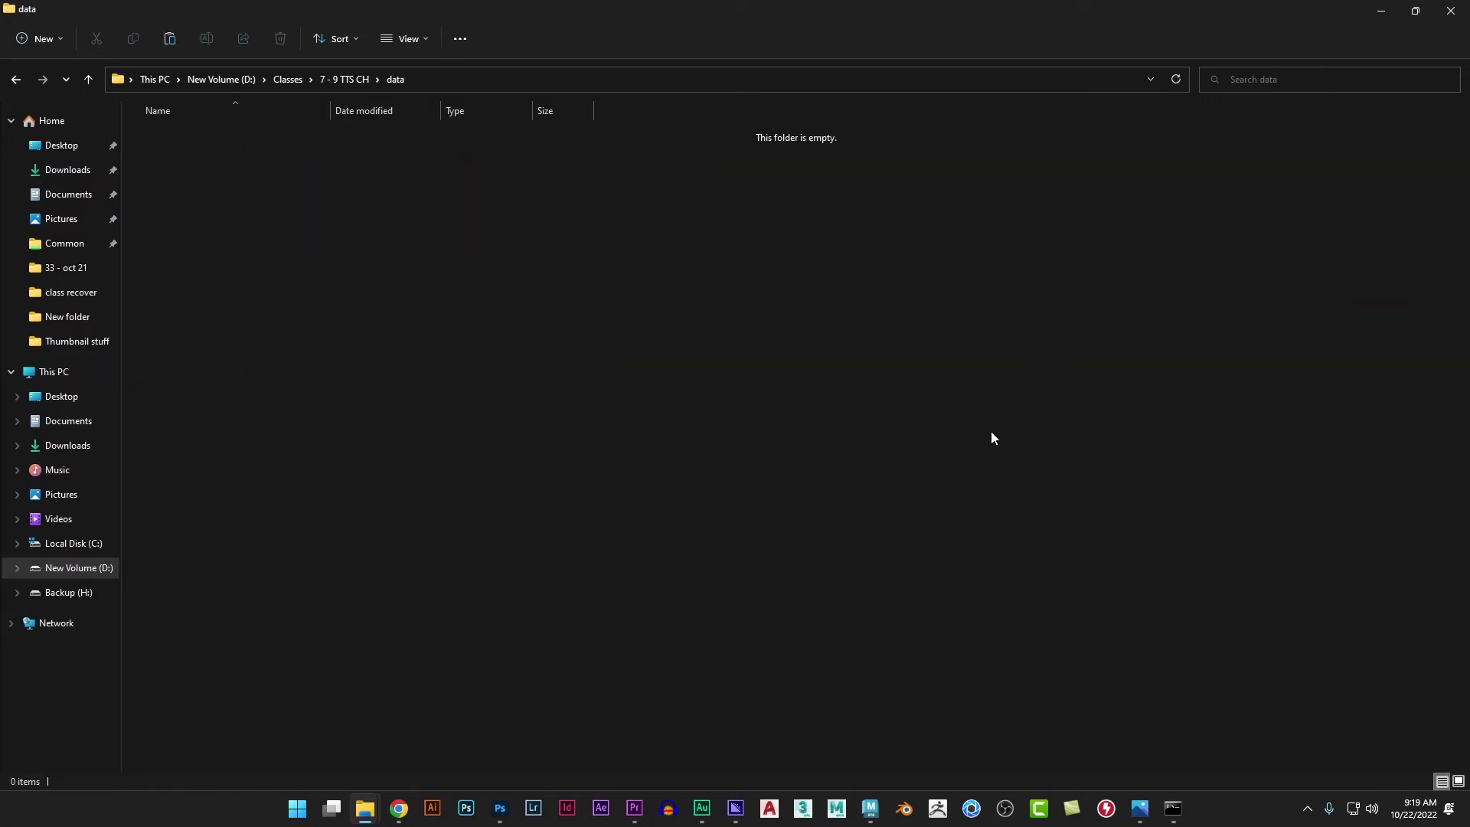
{"action": "key", "text": "ctrl+v"}
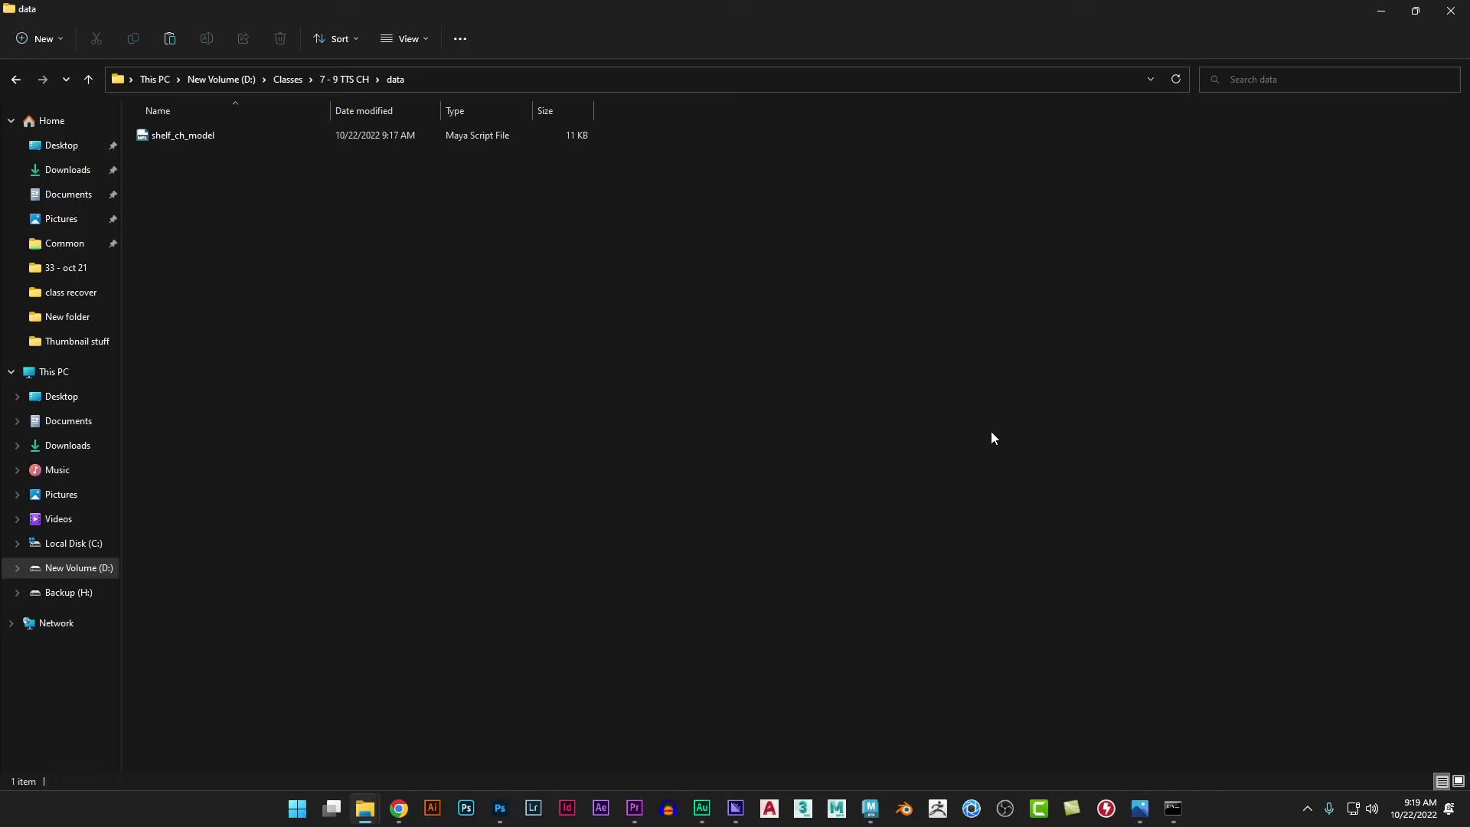
Step: Switch back to Maya and look up the Load Shelf command in the shelf options
{"action": "key", "text": "alt+Tab"}
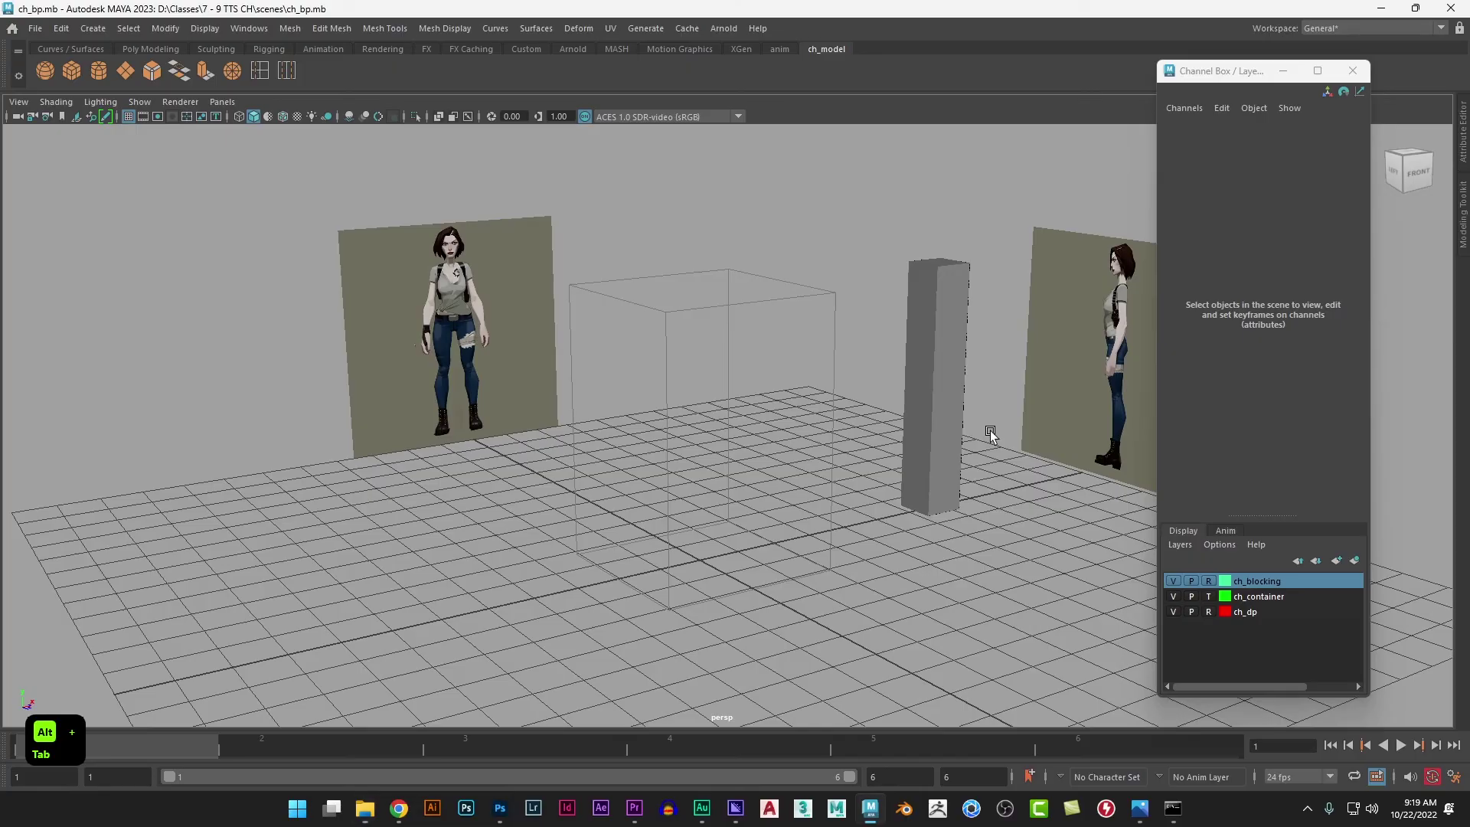
{"action": "left_click", "coordinate": [18, 77]}
{"action": "left_click", "coordinate": [89, 182]}
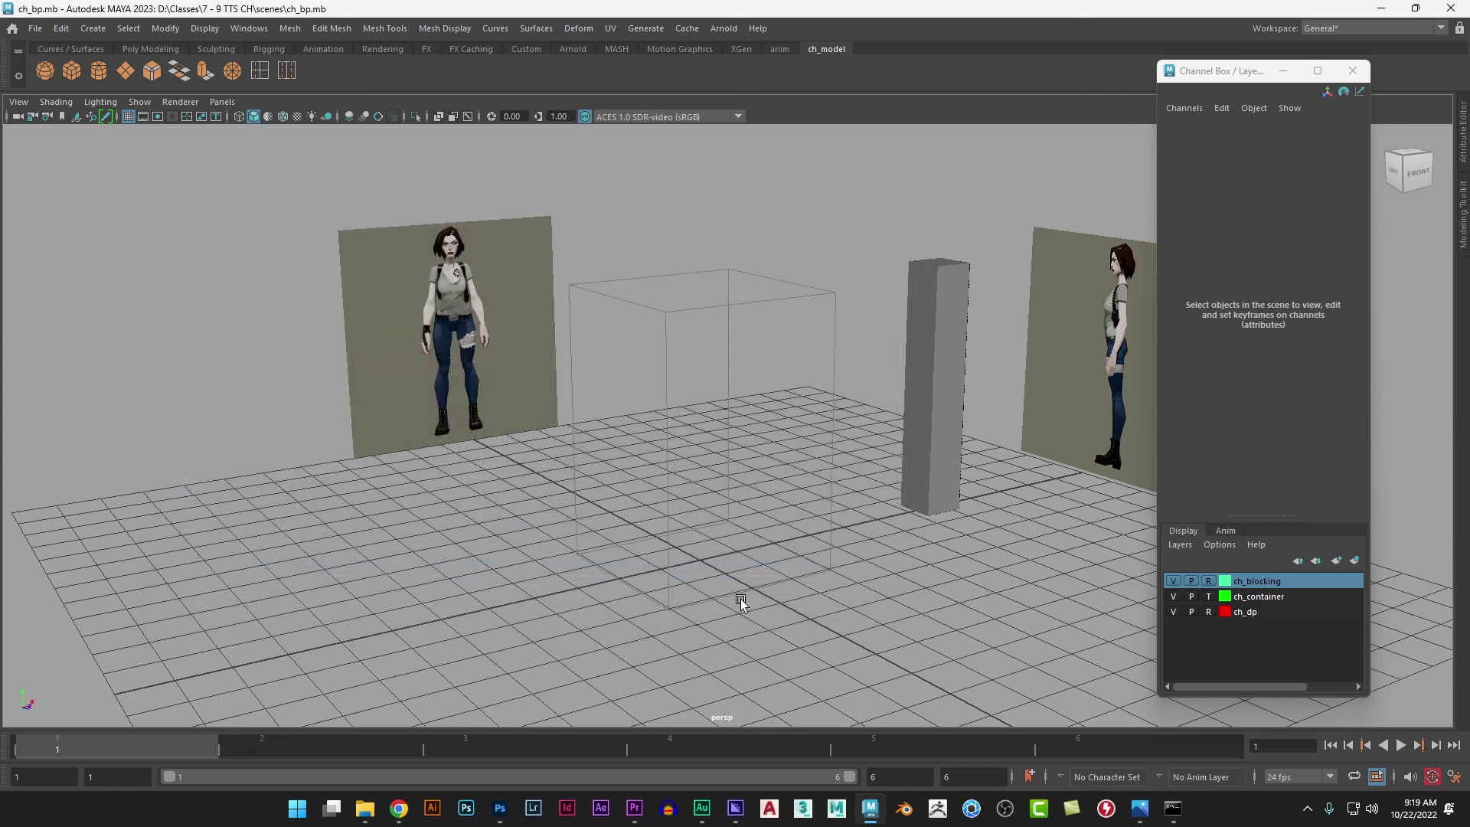
Step: Save the ch_bp scene
{"action": "middle_click_drag", "start_coordinate": [765, 585], "coordinate": [691, 579], "text": "alt"}
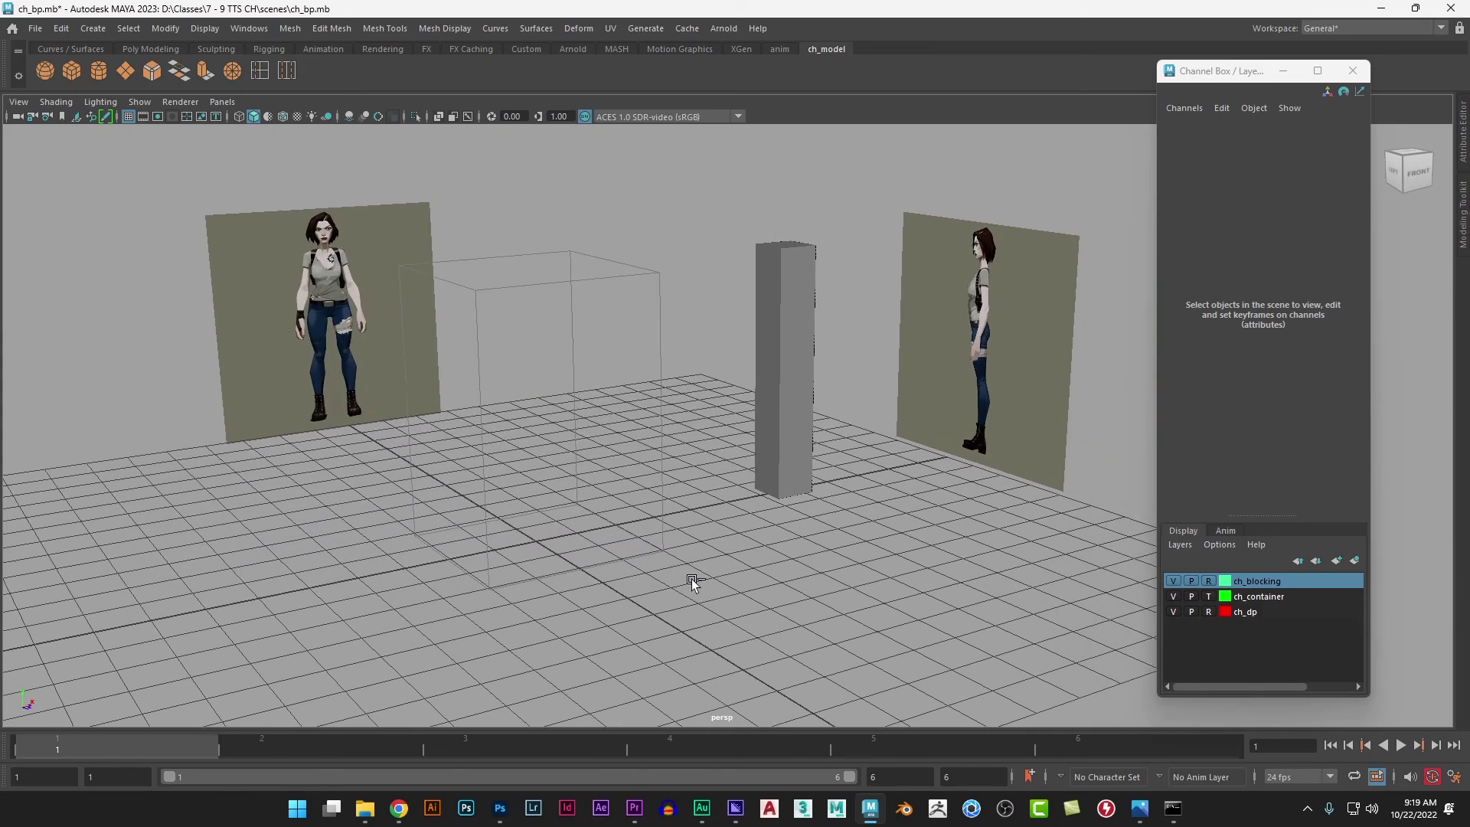
{"action": "key", "text": "ctrl+s"}
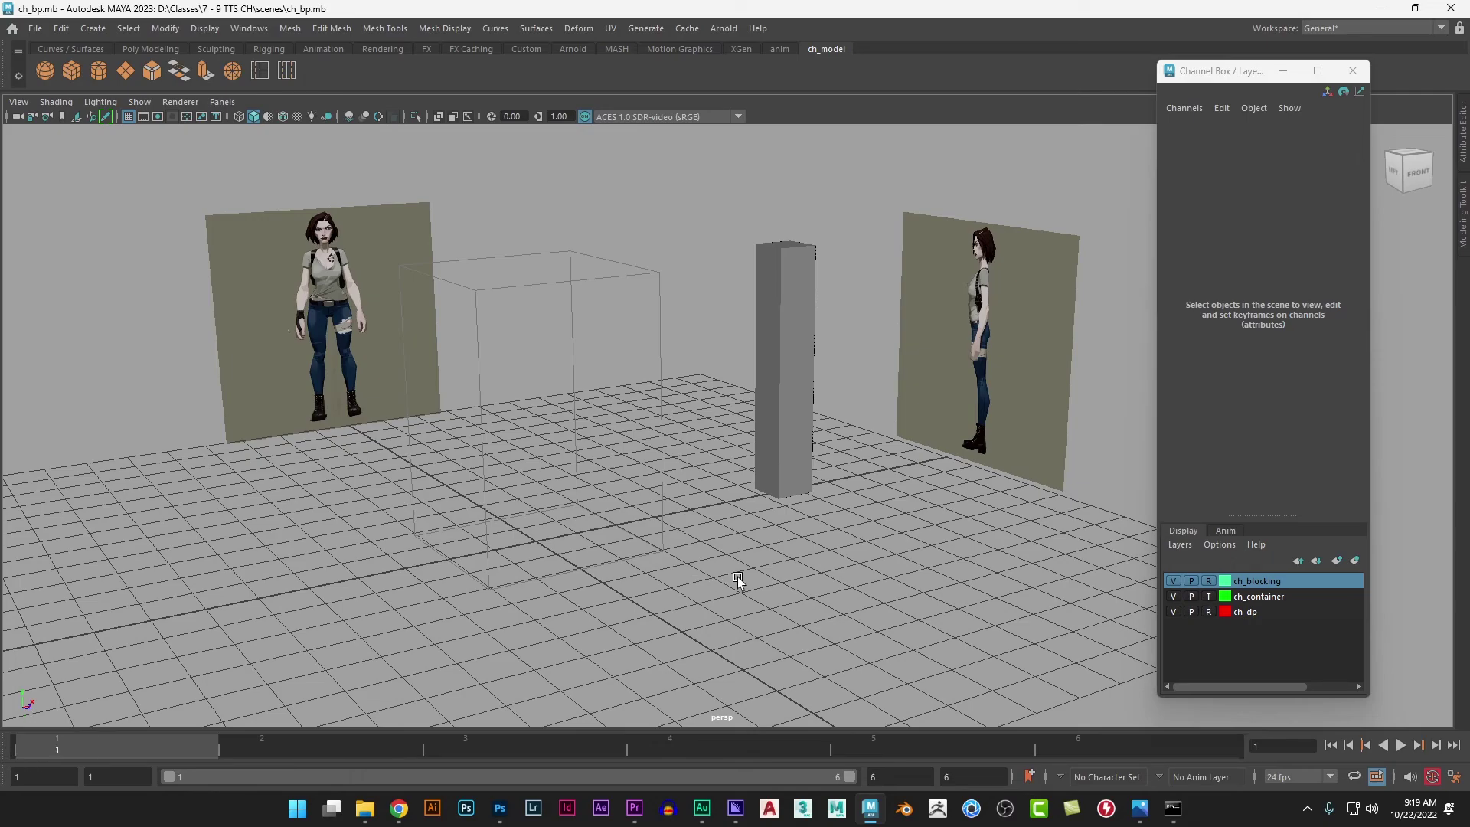
{"action": "left_click", "coordinate": [1308, 809]}
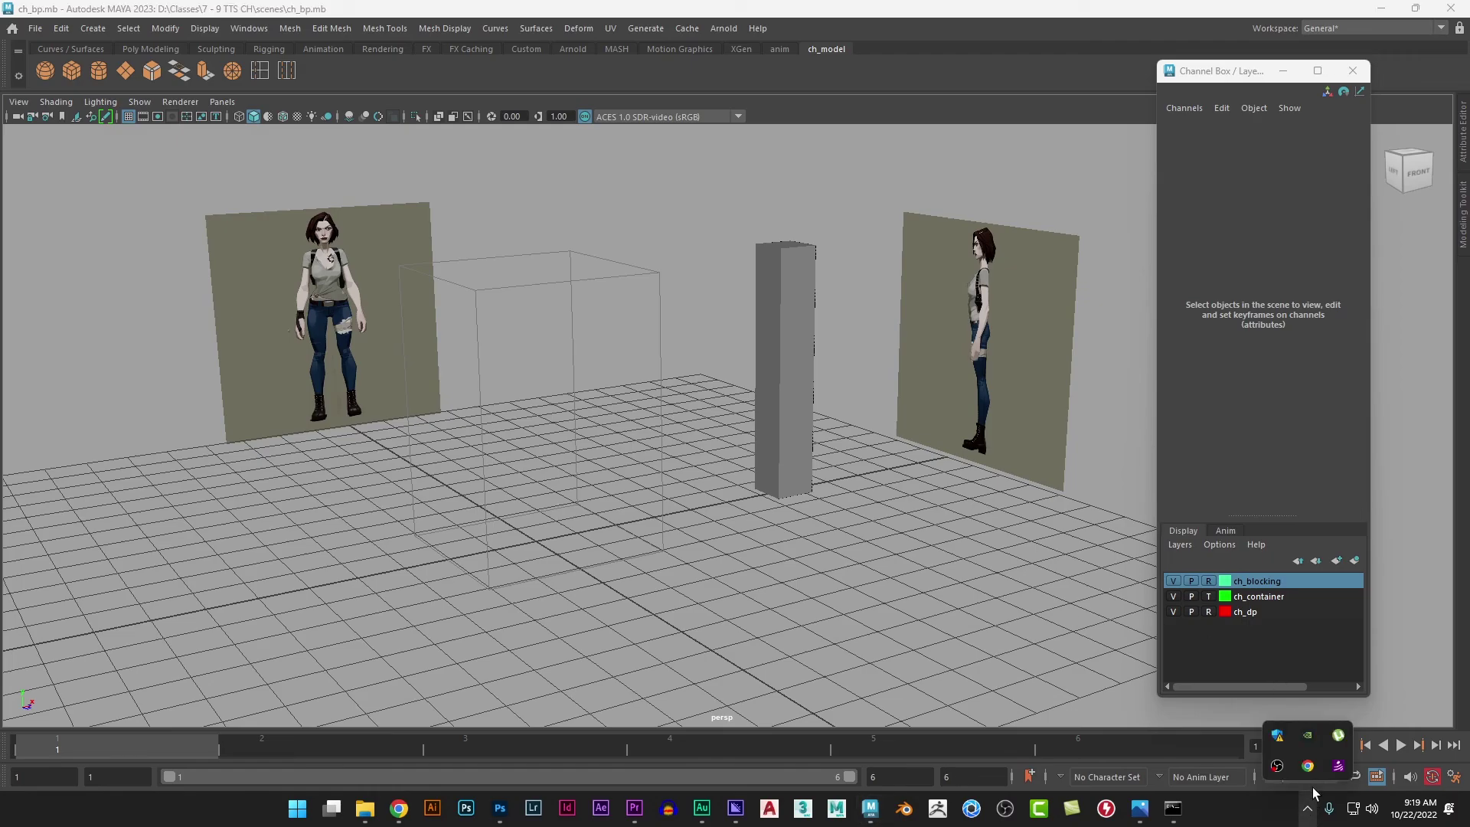
{"action": "right_click", "coordinate": [1277, 765]}
{"action": "left_click", "coordinate": [1321, 689]}
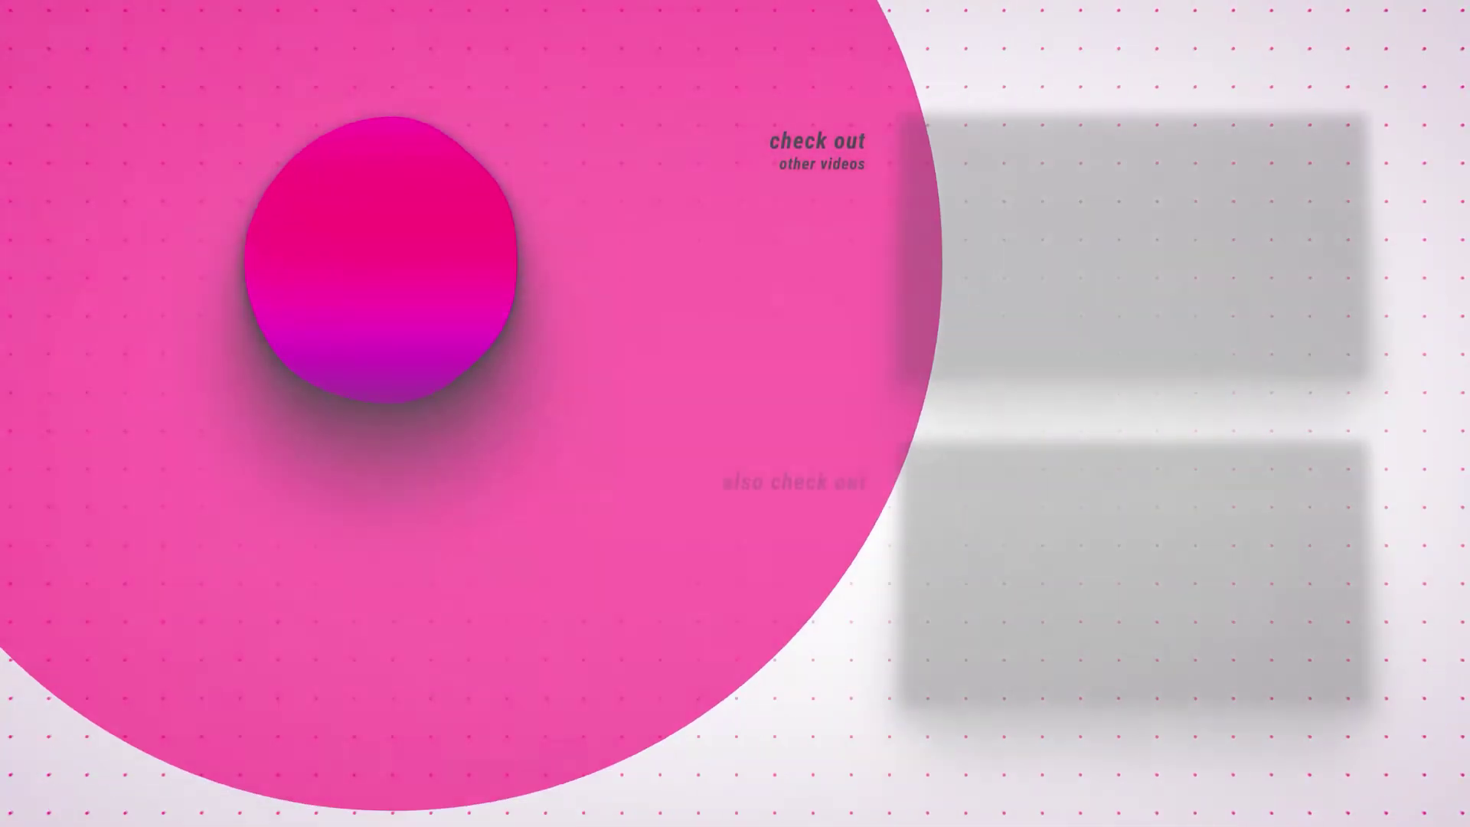